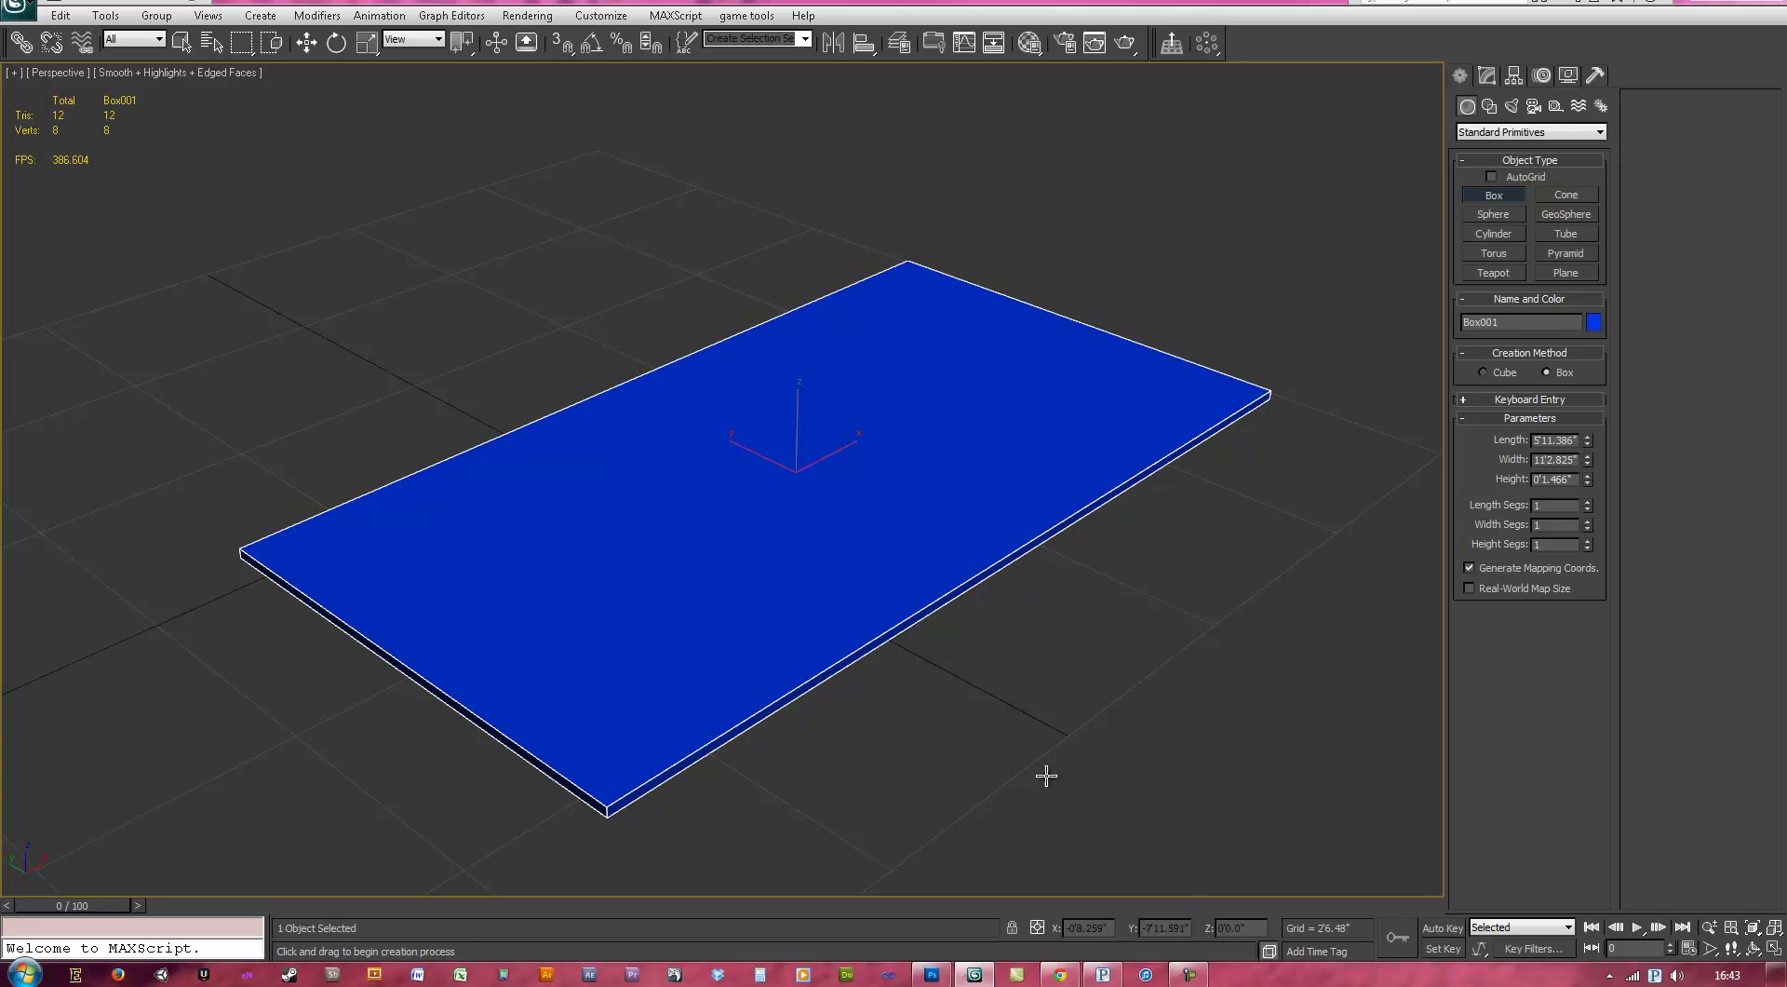
- Centre the box on the world origin by resetting its X and Y positions to 0, and hide the viewport grid
key(w)
right_click(1122, 929)
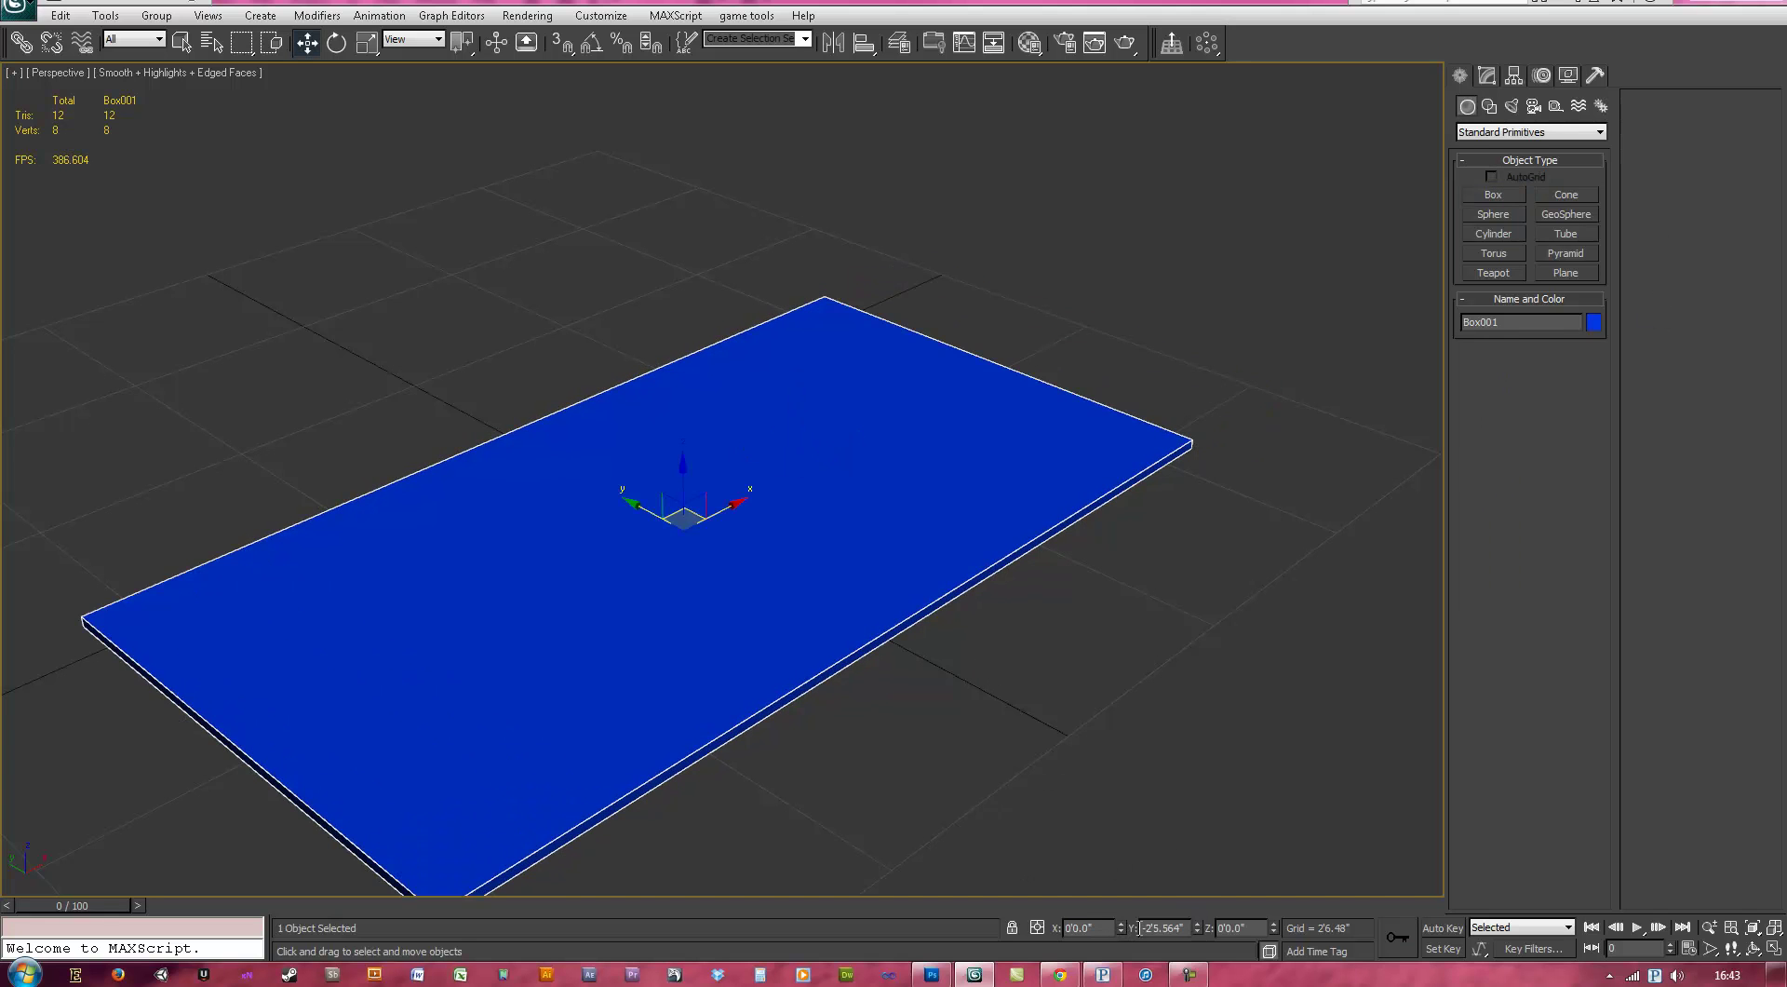
right_click(1197, 930)
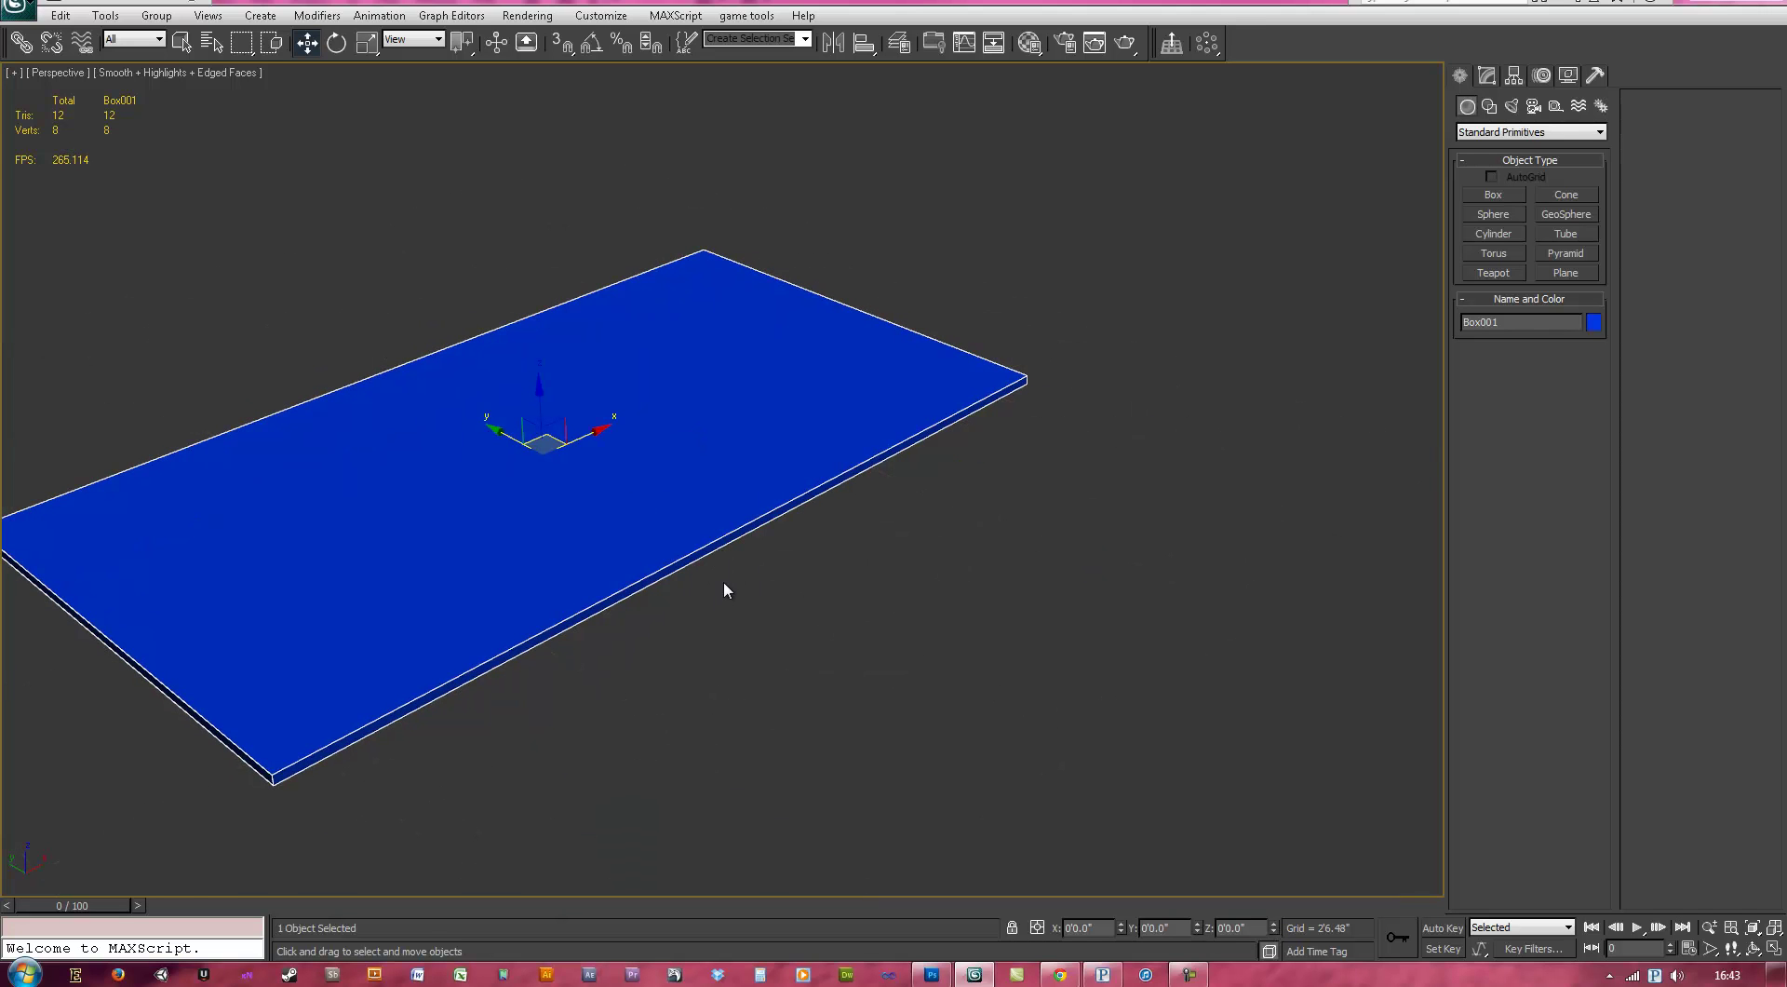
key(g)
- Convert the box to an Editable Poly
click(1489, 77)
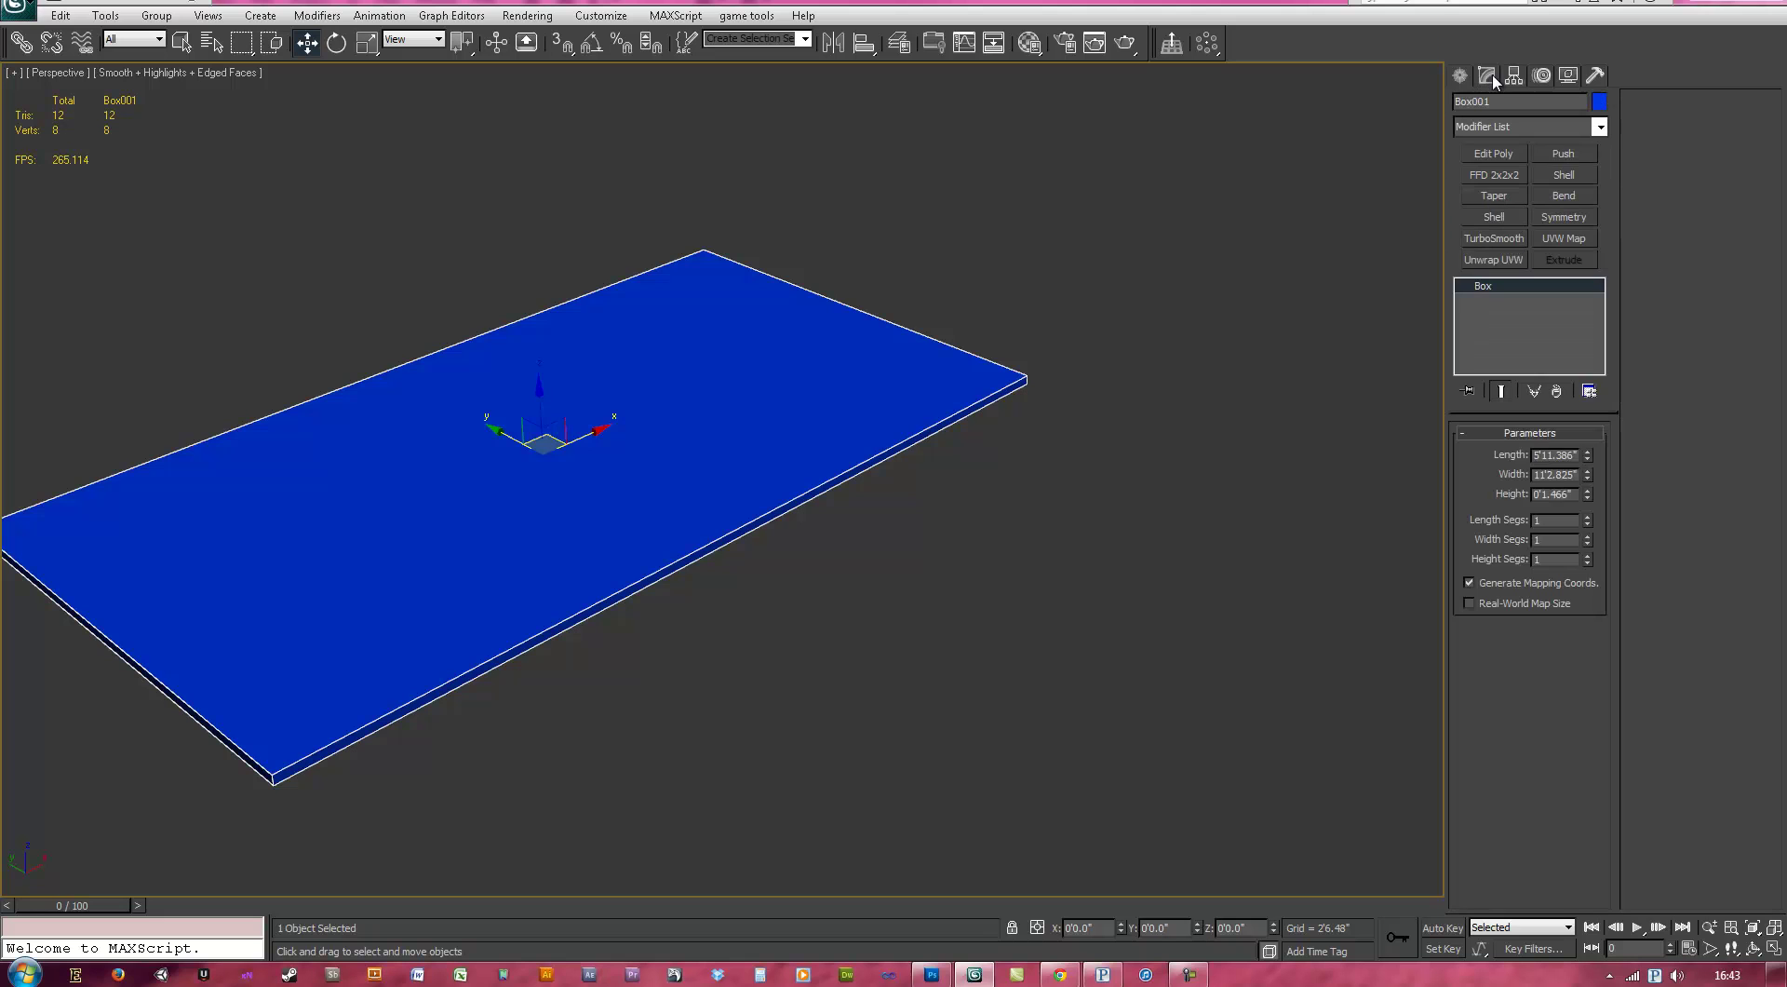
right_click(1515, 294)
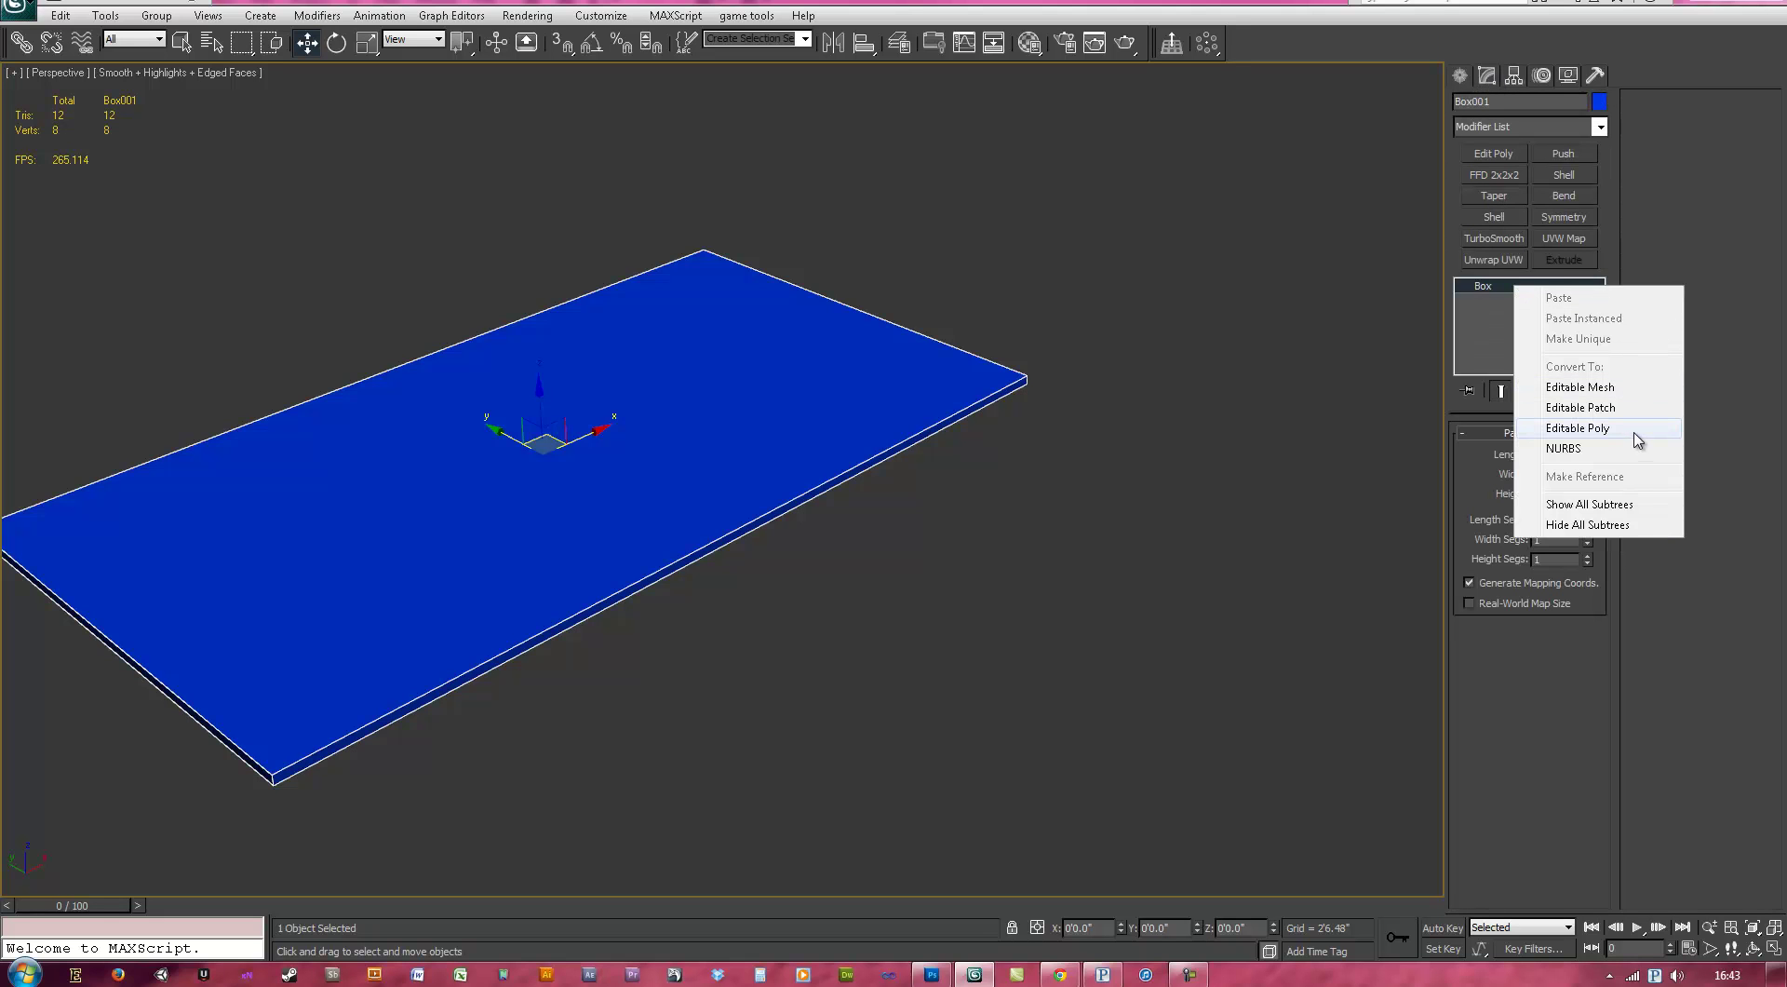
click(1583, 428)
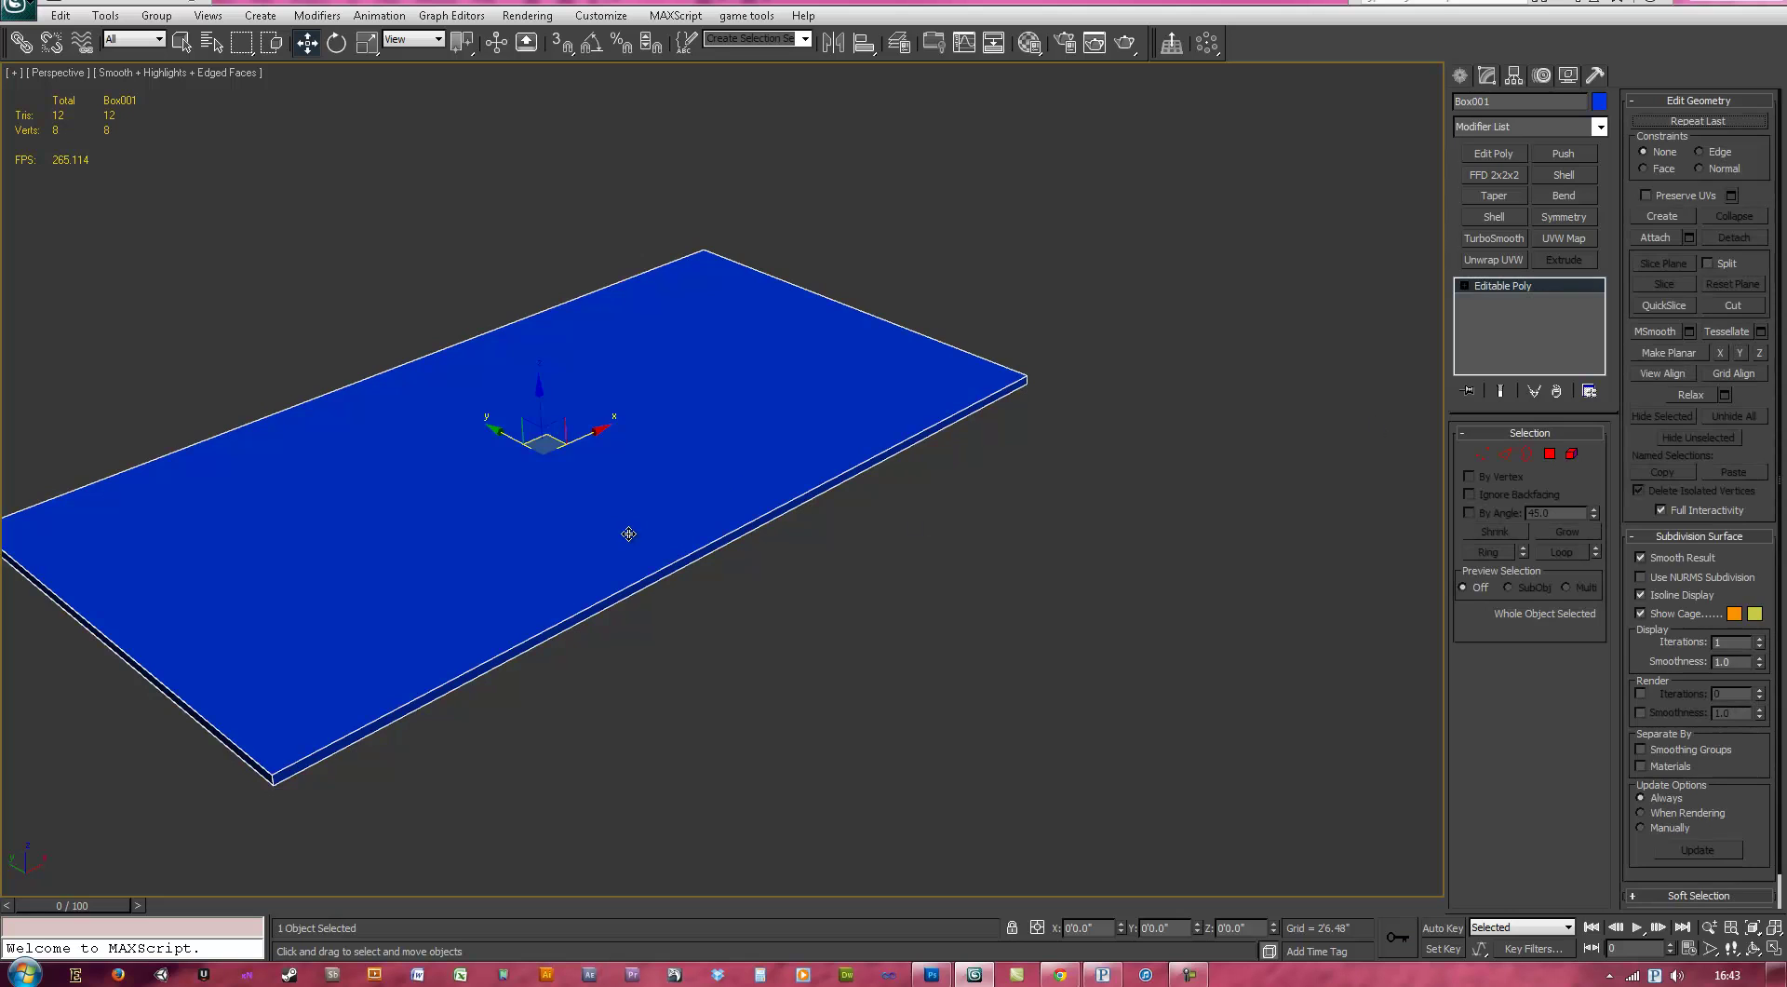
- Inset the box's large top polygon by about 2.7 inches
key(4)
key(z)
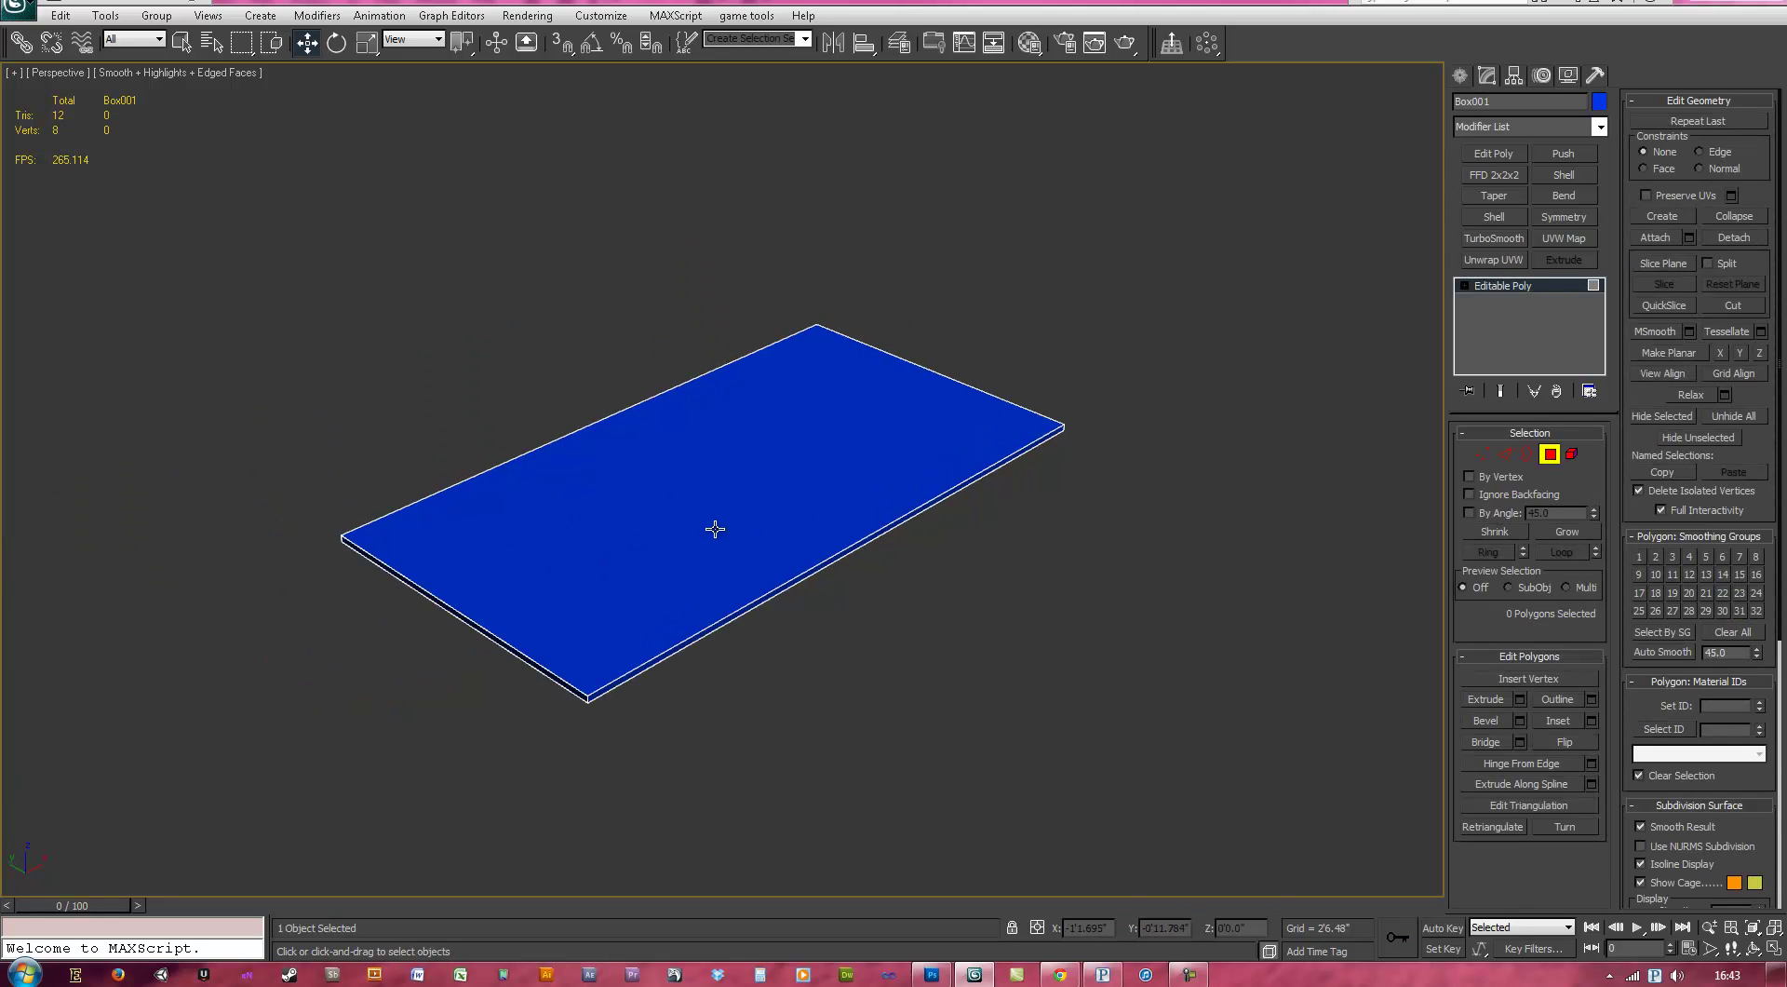
click(715, 529)
right_click(732, 509)
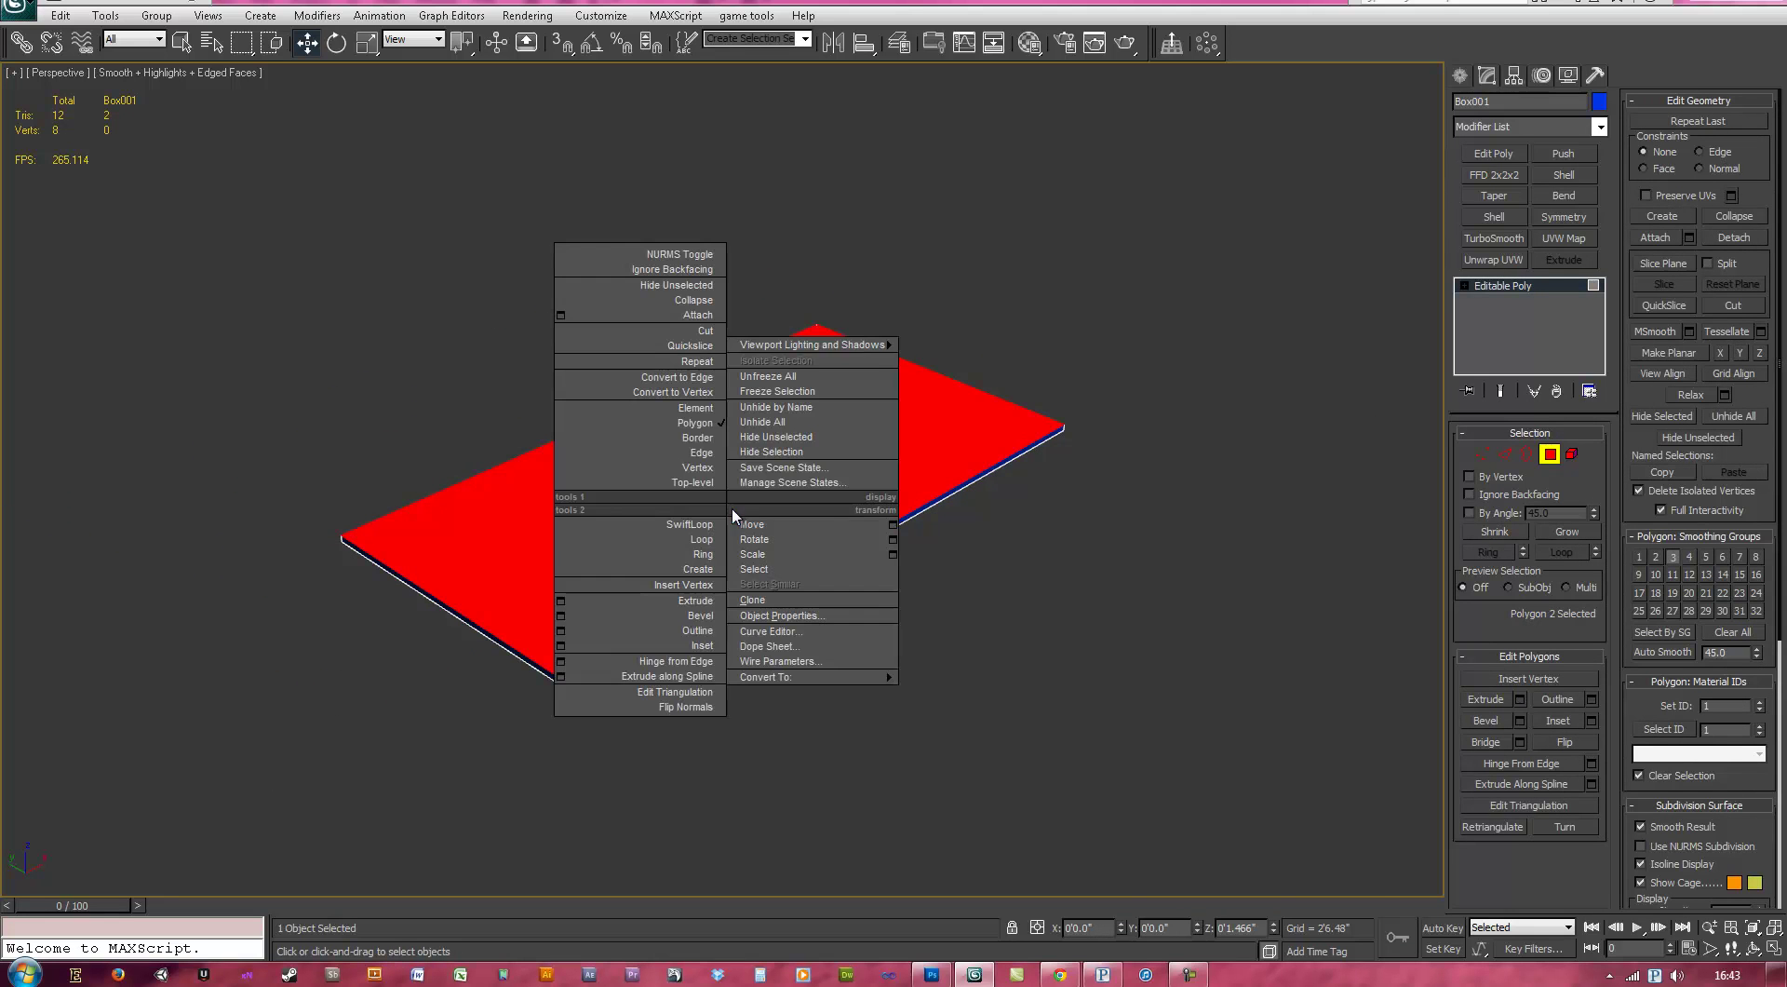
click(571, 644)
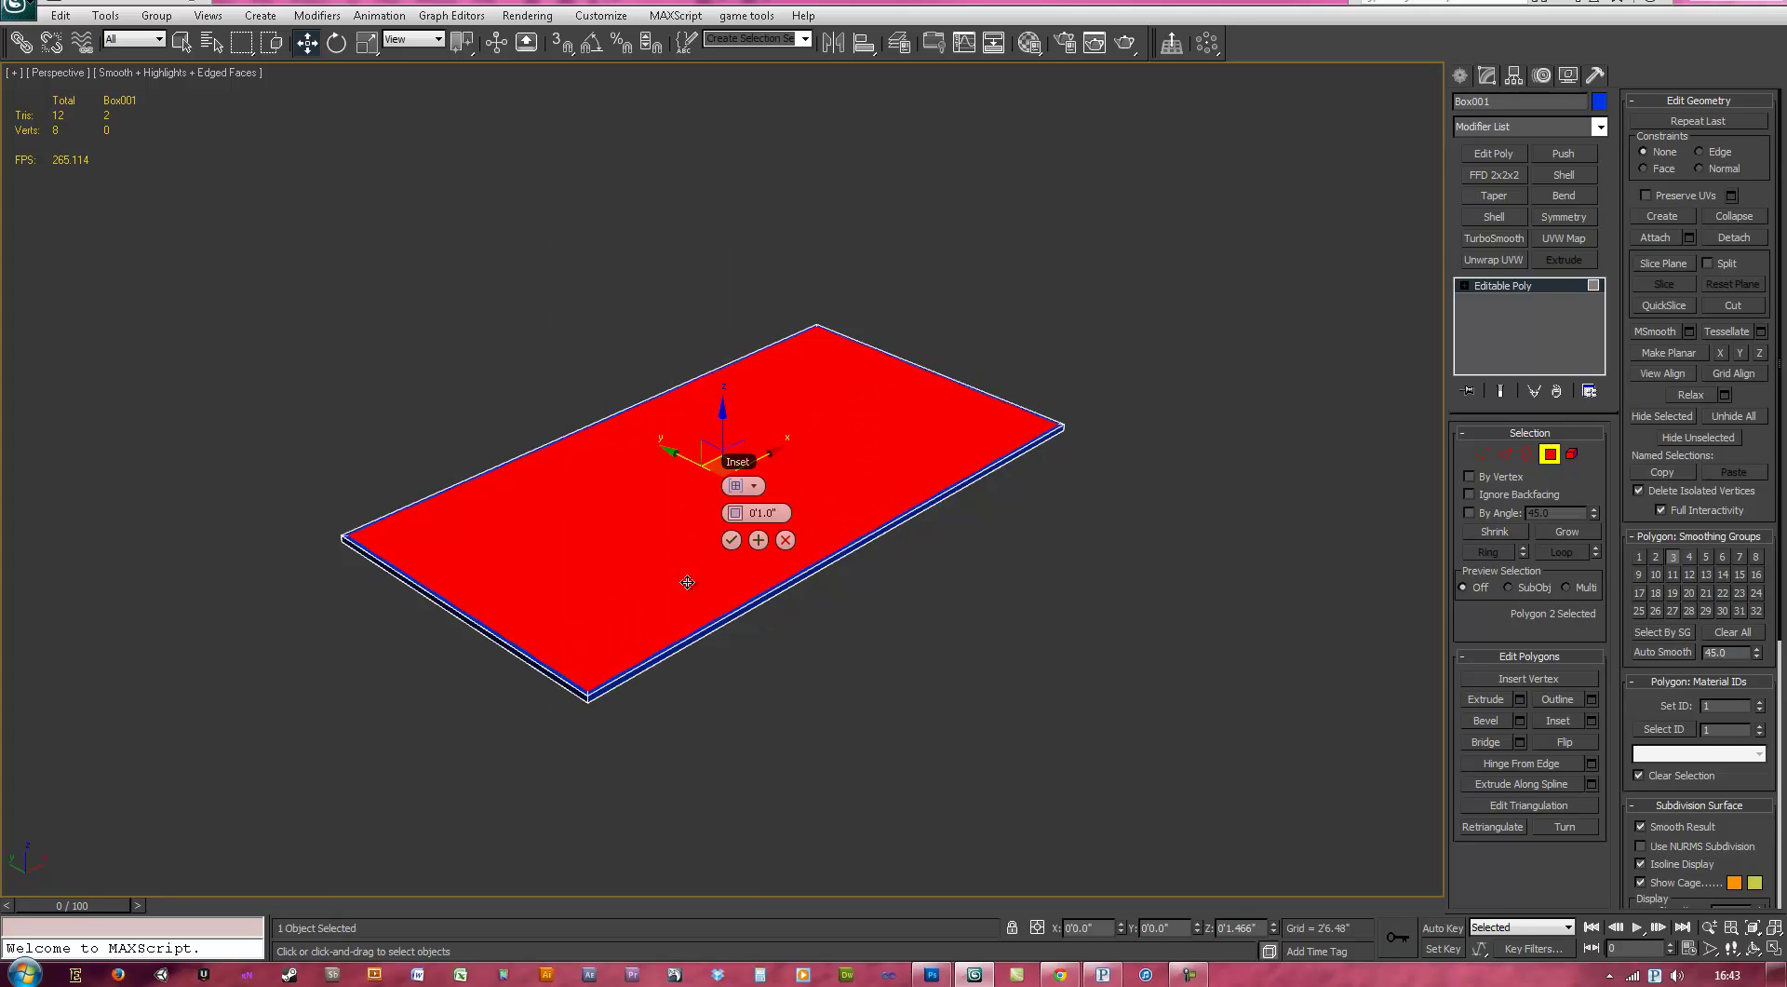
scroll(684, 577, up, 6)
scroll(718, 428, down, 2)
drag(758, 414, 908, 401)
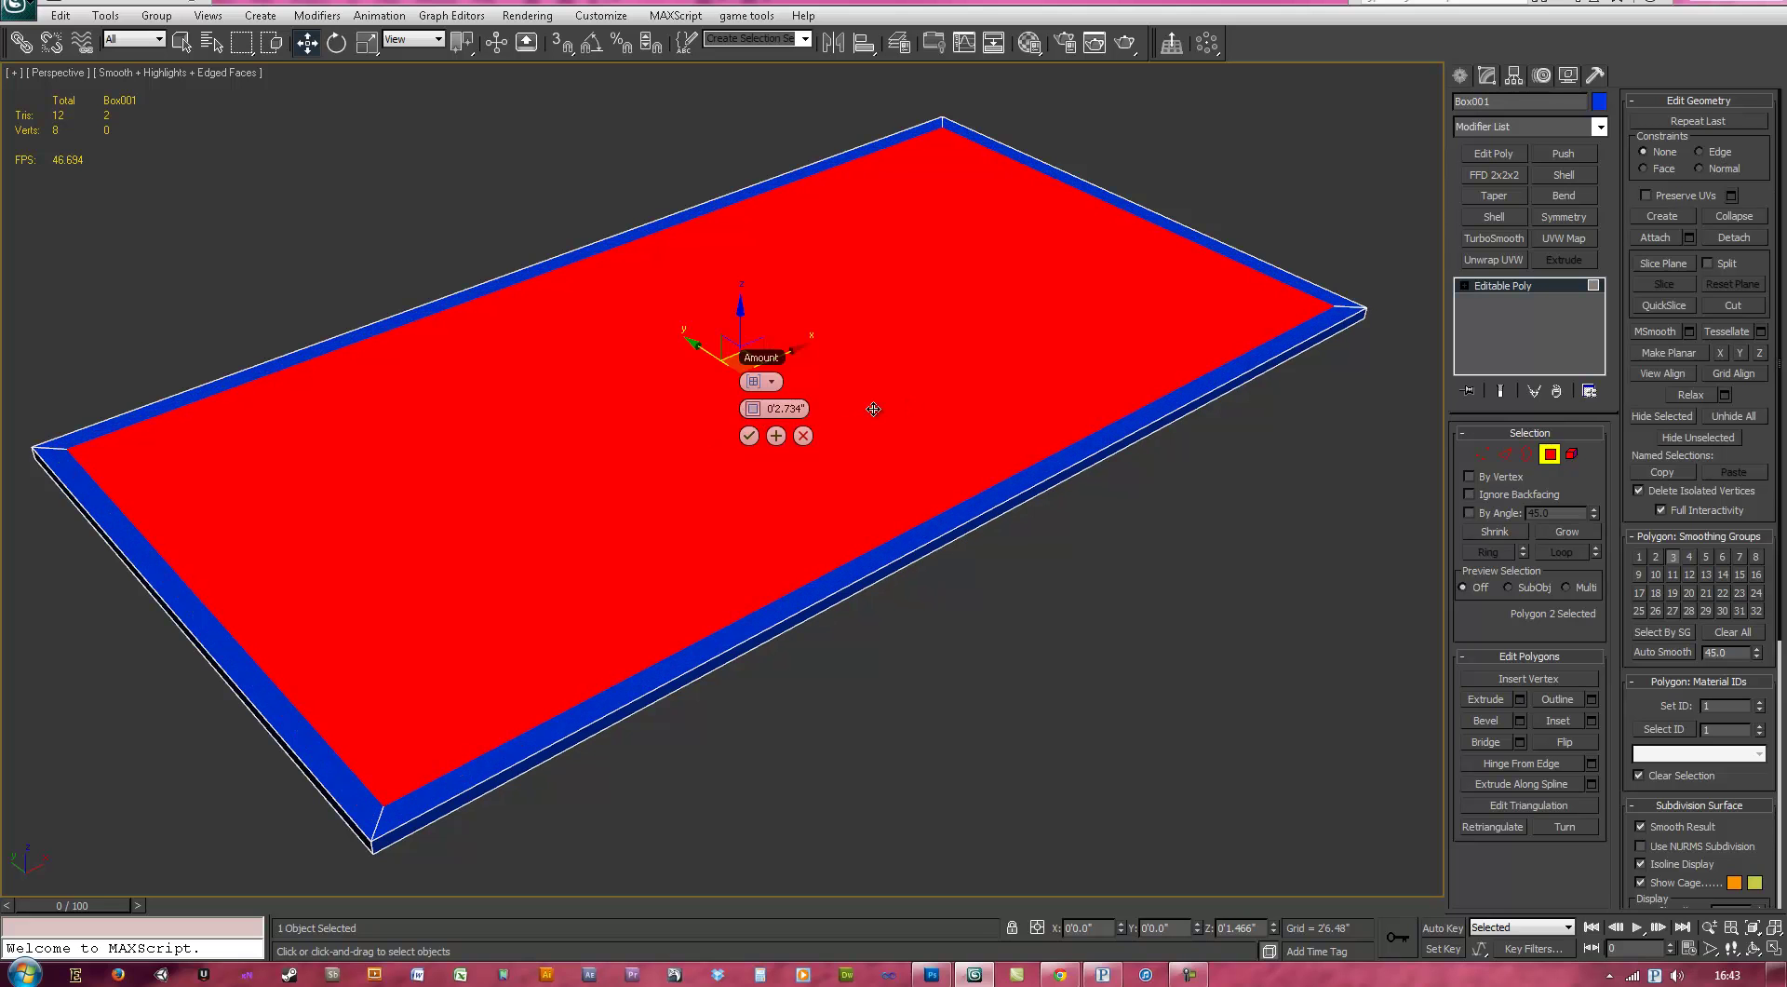
click(748, 435)
scroll(765, 420, down, 1)
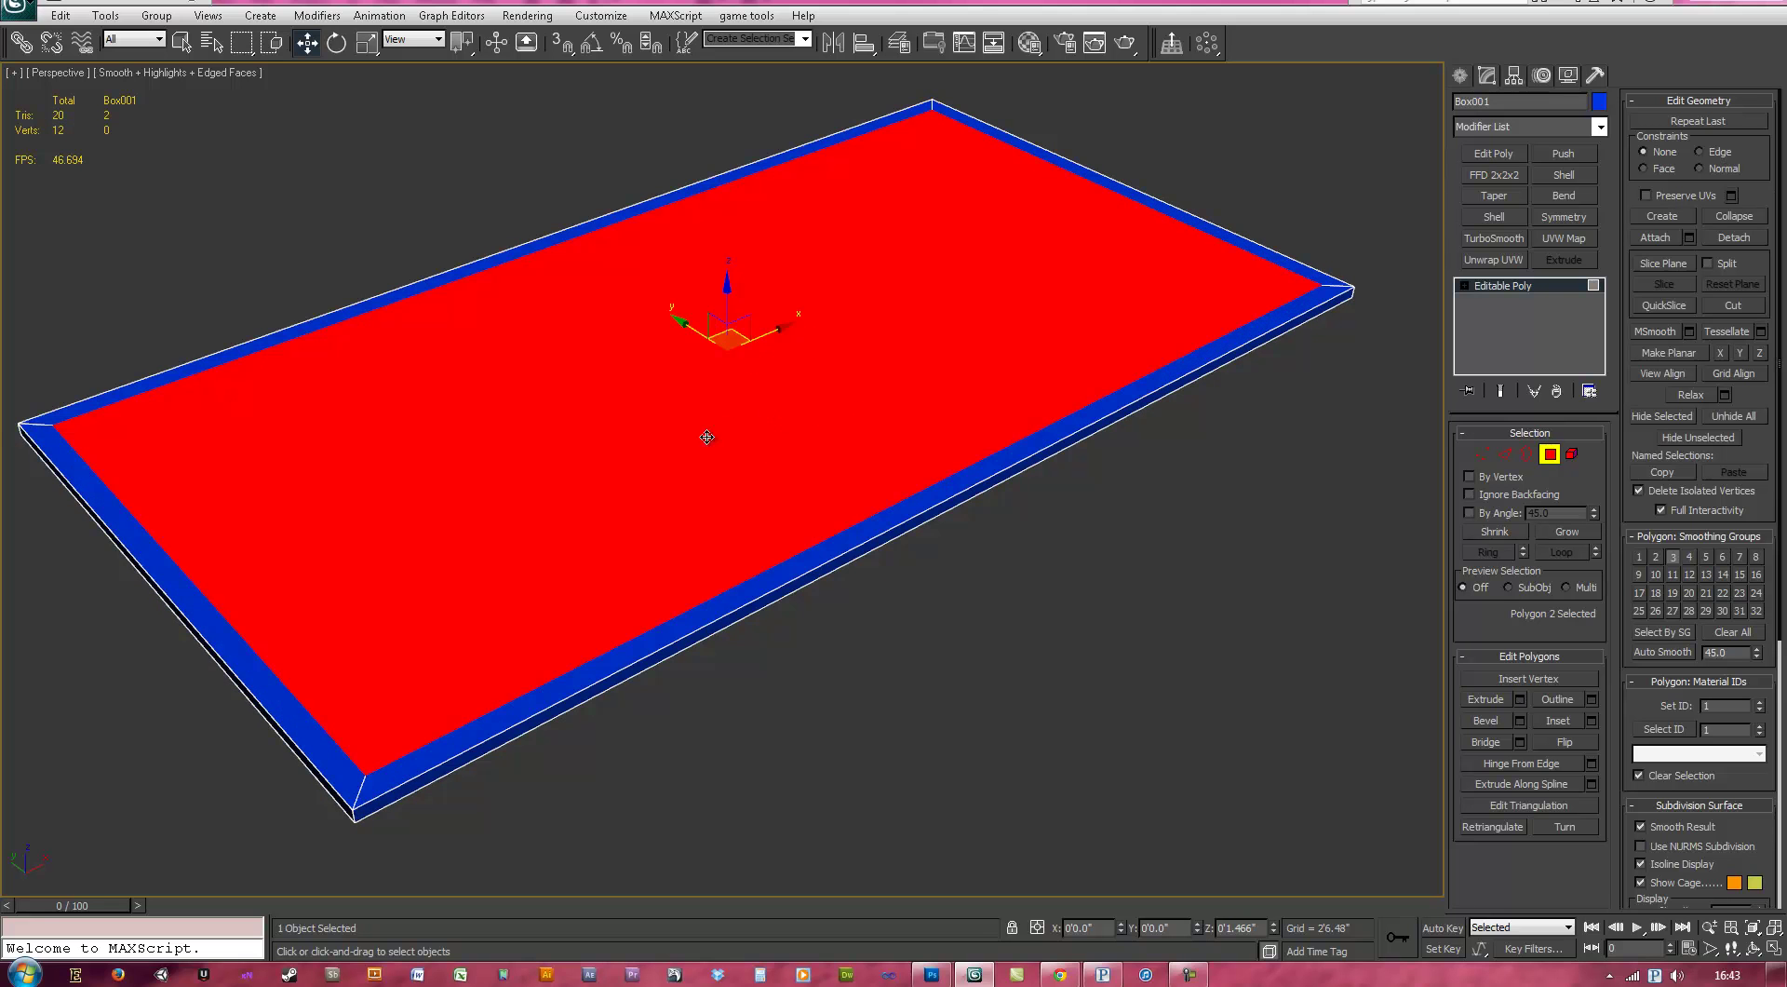
- Extrude the inset top polygon with a height of 0 and lower it to a Z of about 0.2 inches, forming a recess
right_click(618, 475)
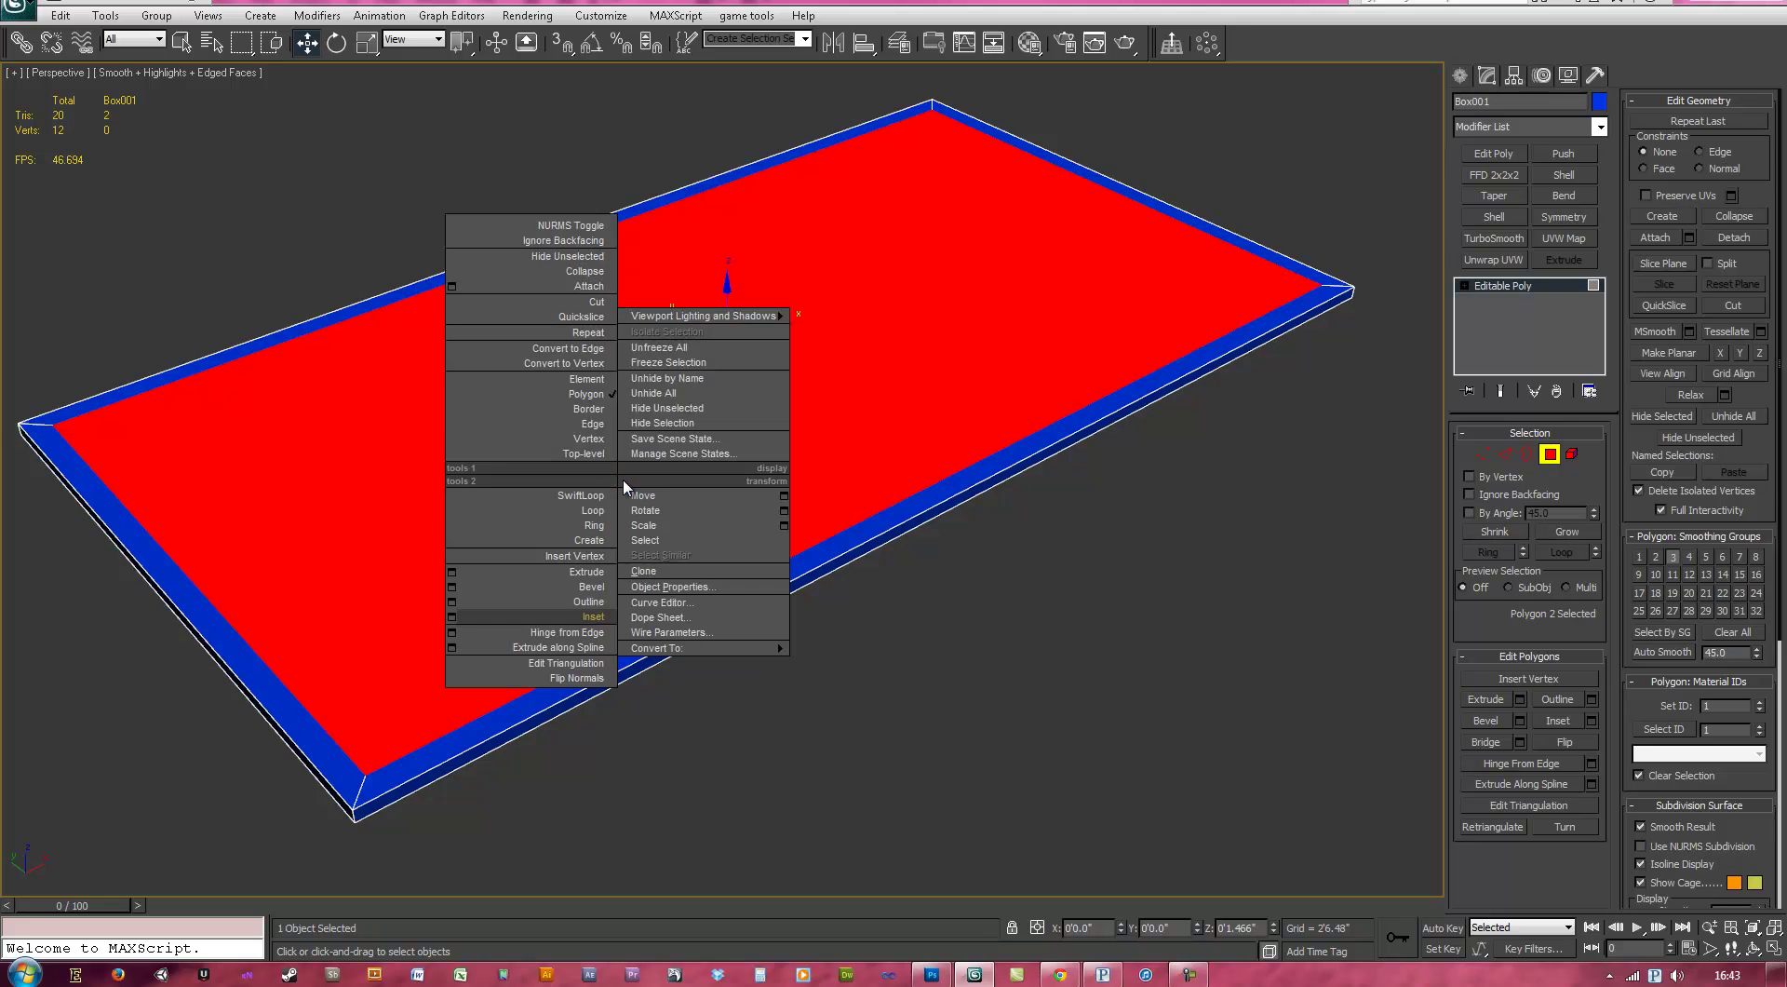
click(452, 571)
right_click(742, 387)
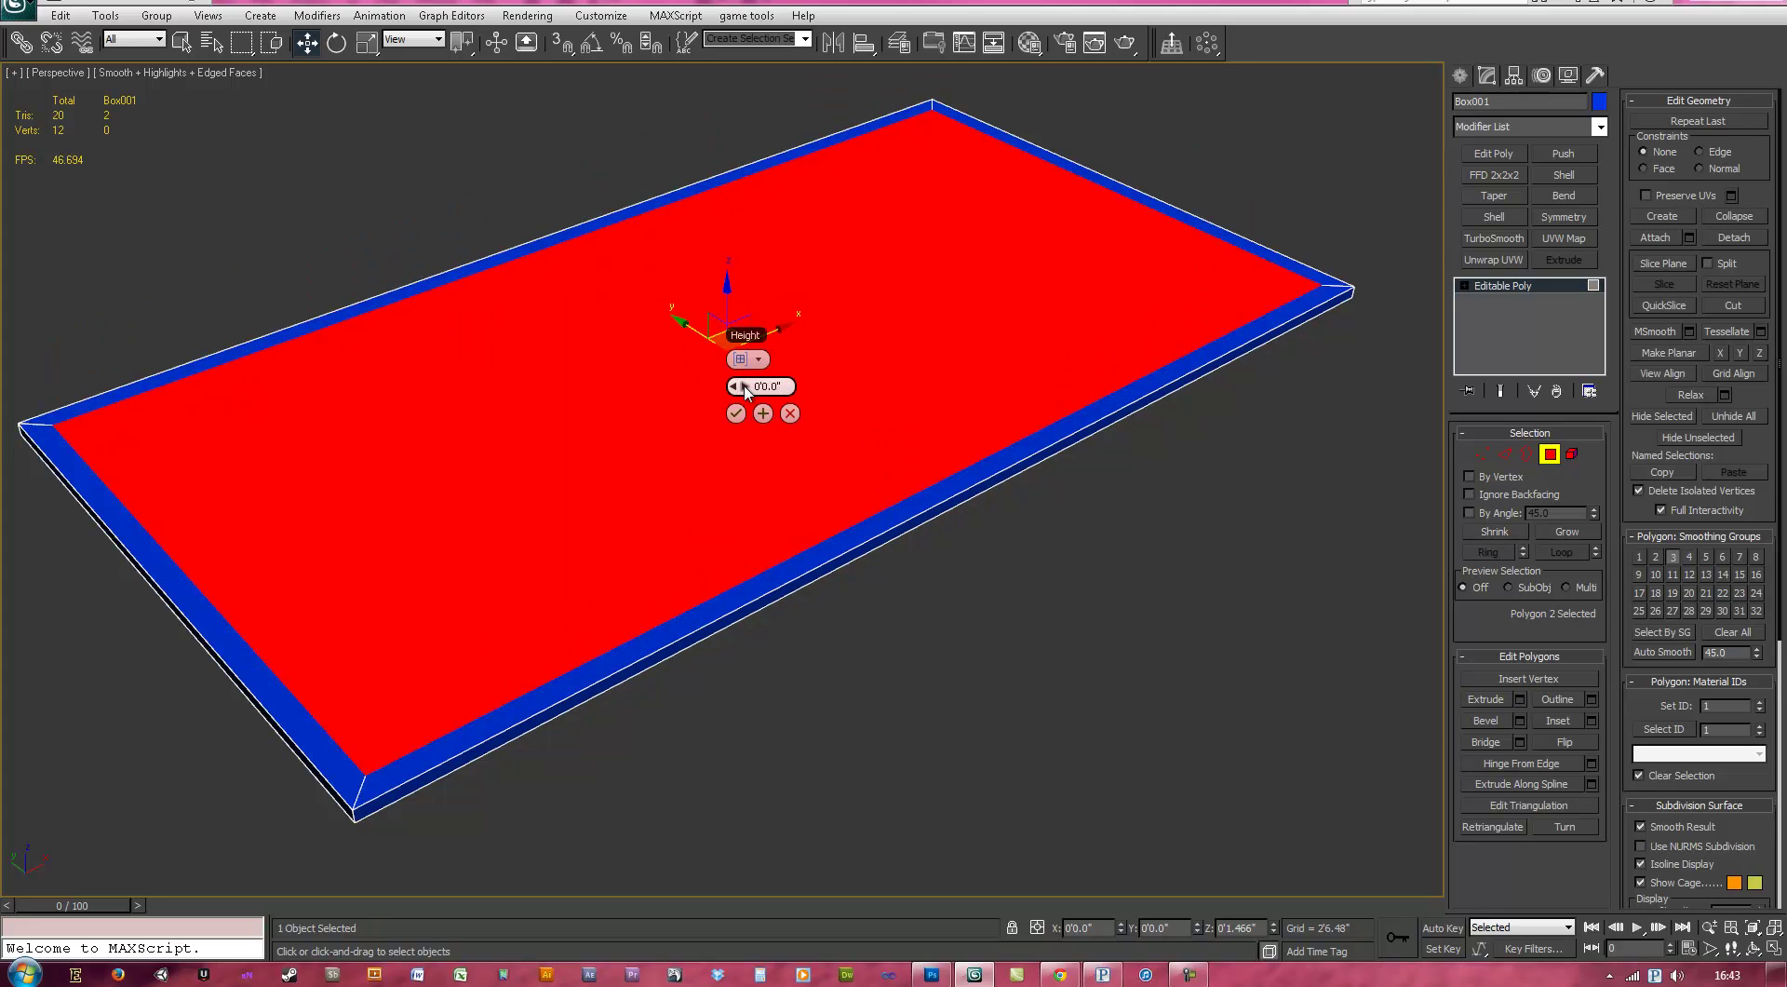
click(736, 414)
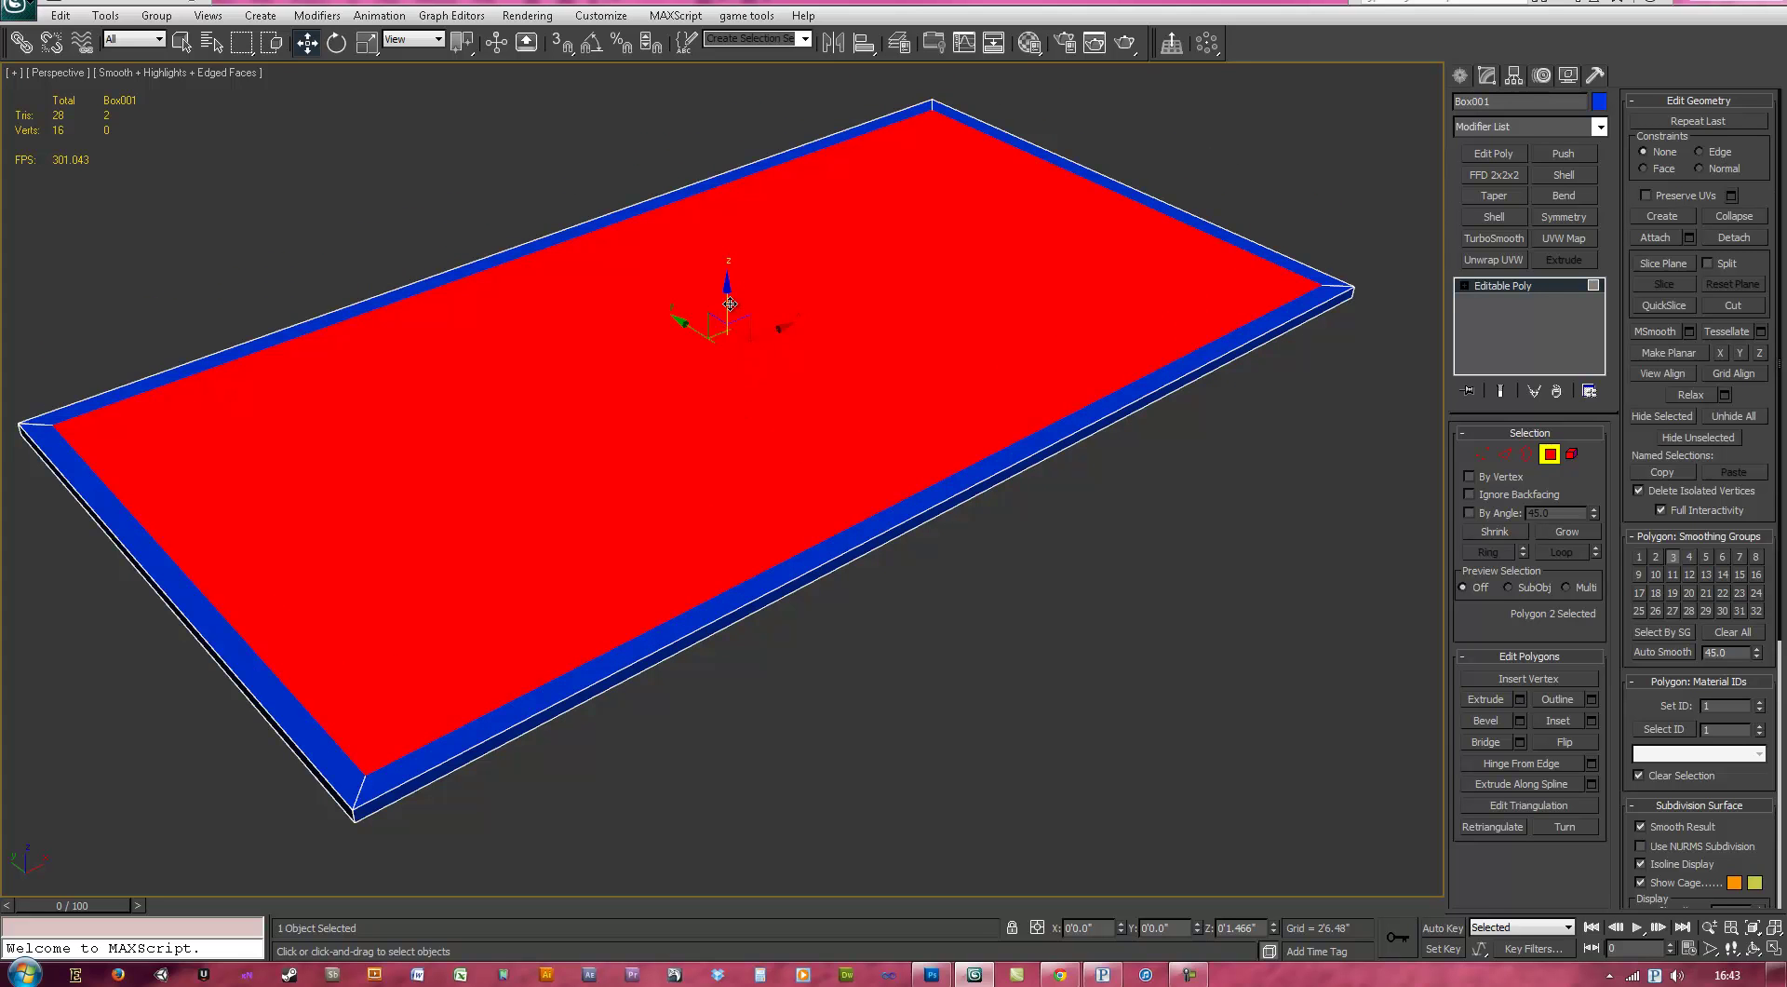
drag(730, 305, 729, 314)
alt+middle_drag(632, 511, 680, 410)
- In the Top view, move all vertices at the box's left end inward along X to shorten it, and return to the Perspective view
key(t)
key(z)
scroll(570, 389, down, 2)
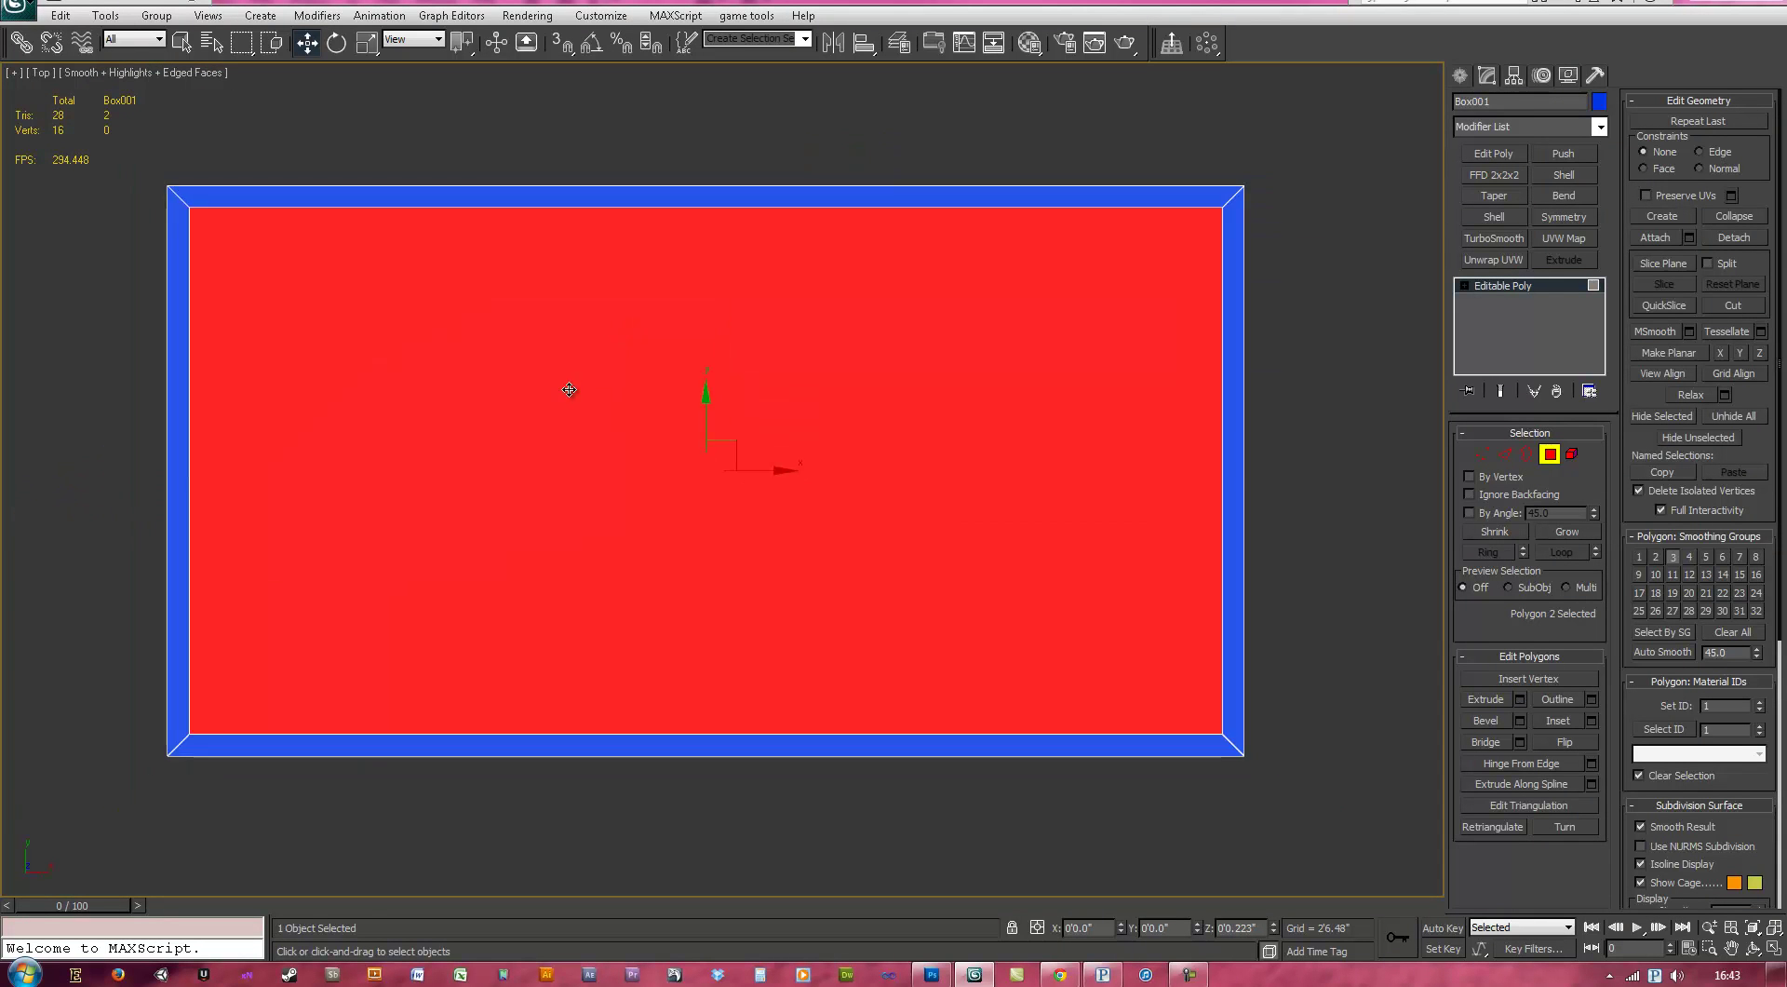
key(1)
drag(182, 180, 346, 777)
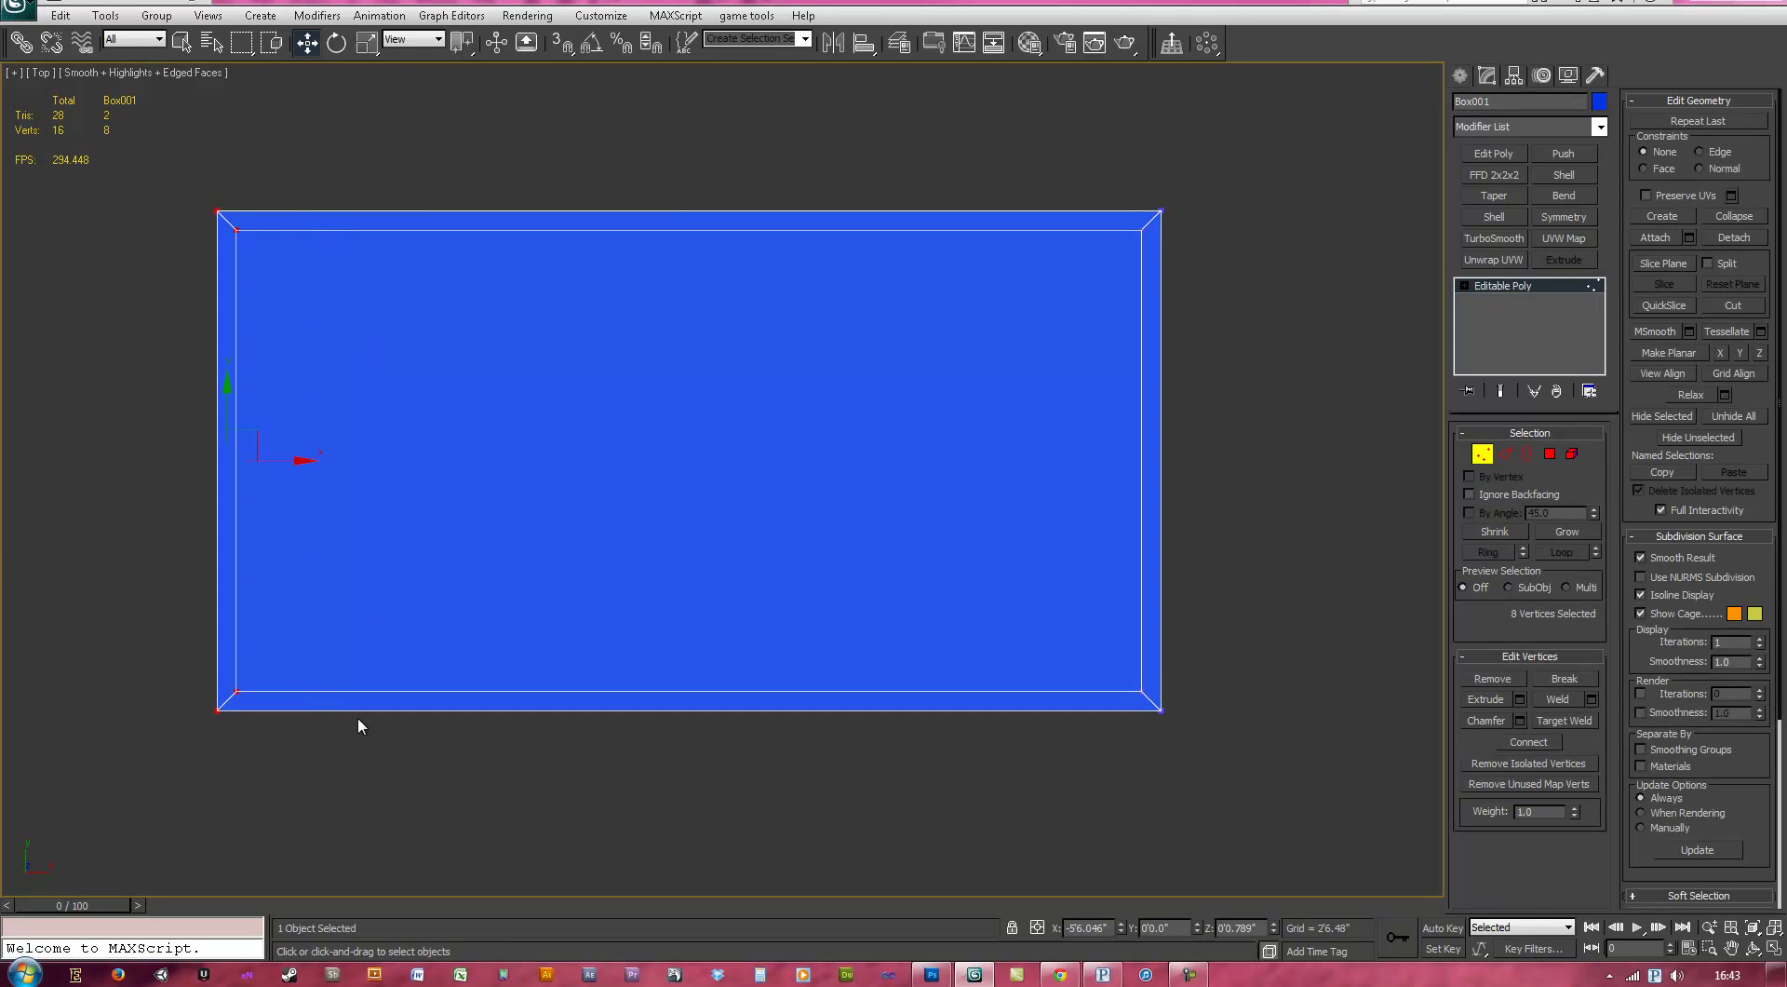
drag(294, 457, 439, 472)
alt+middle_drag(493, 666, 739, 510)
click(1483, 454)
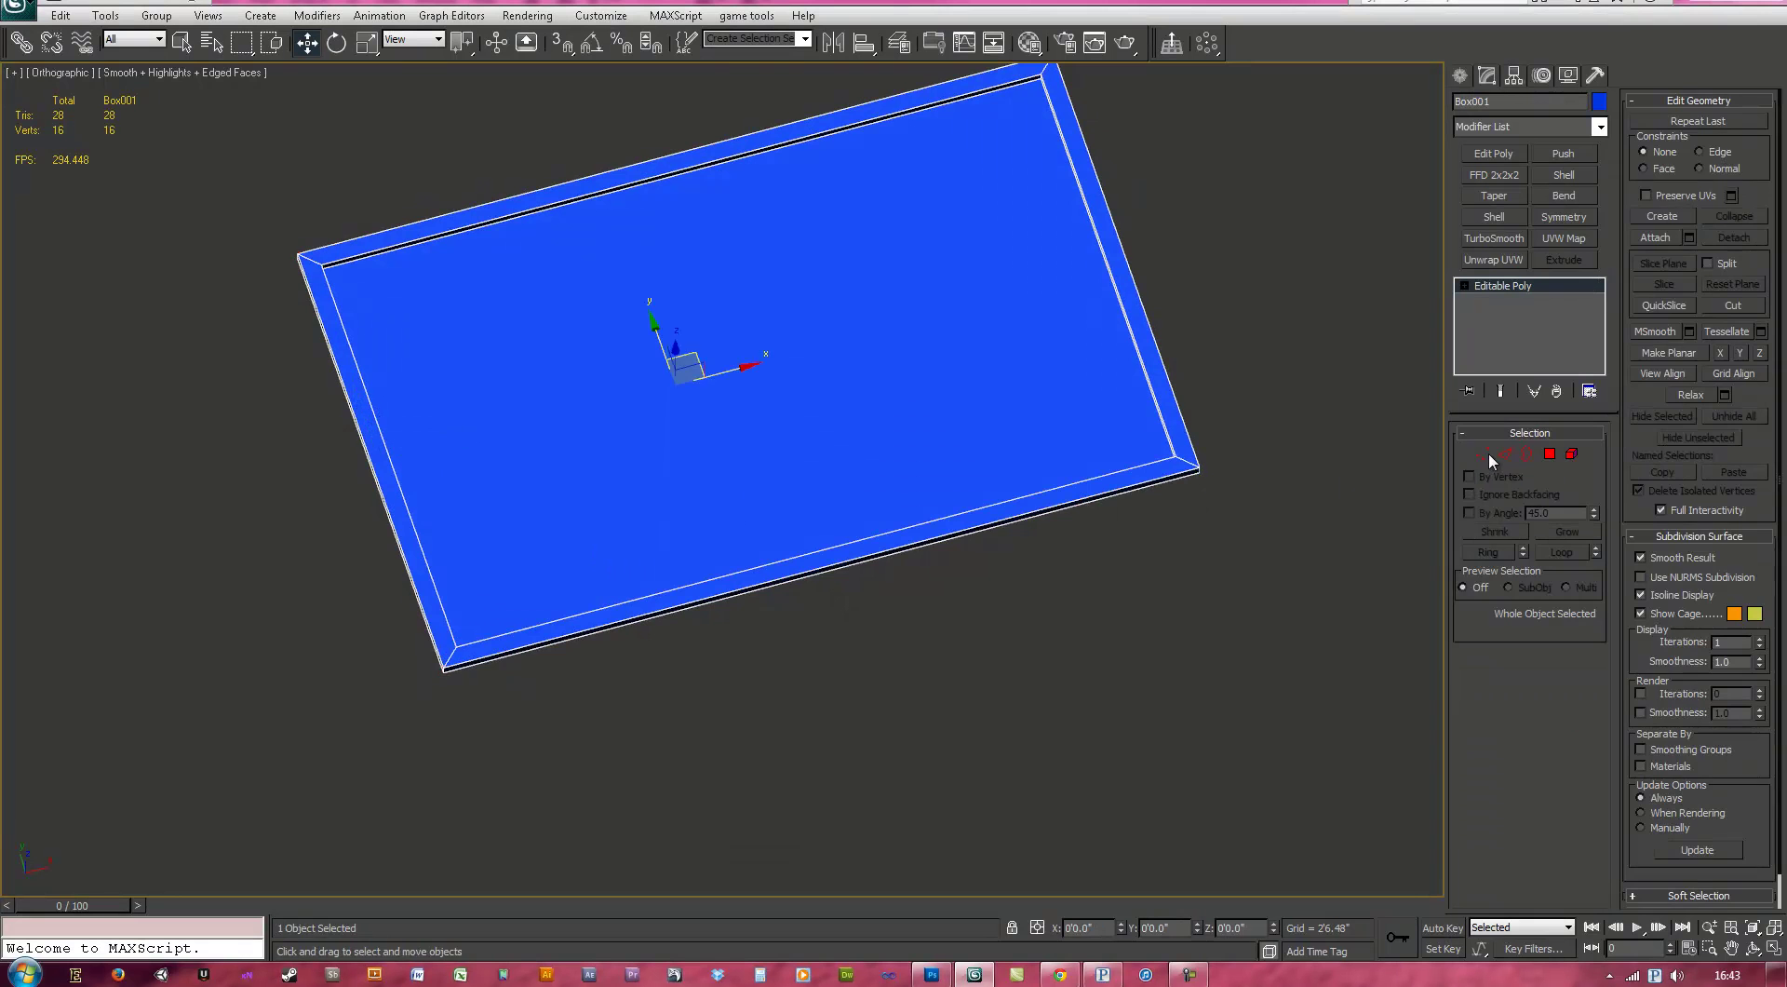
key(p)
alt+middle_drag(1007, 586, 1016, 563)
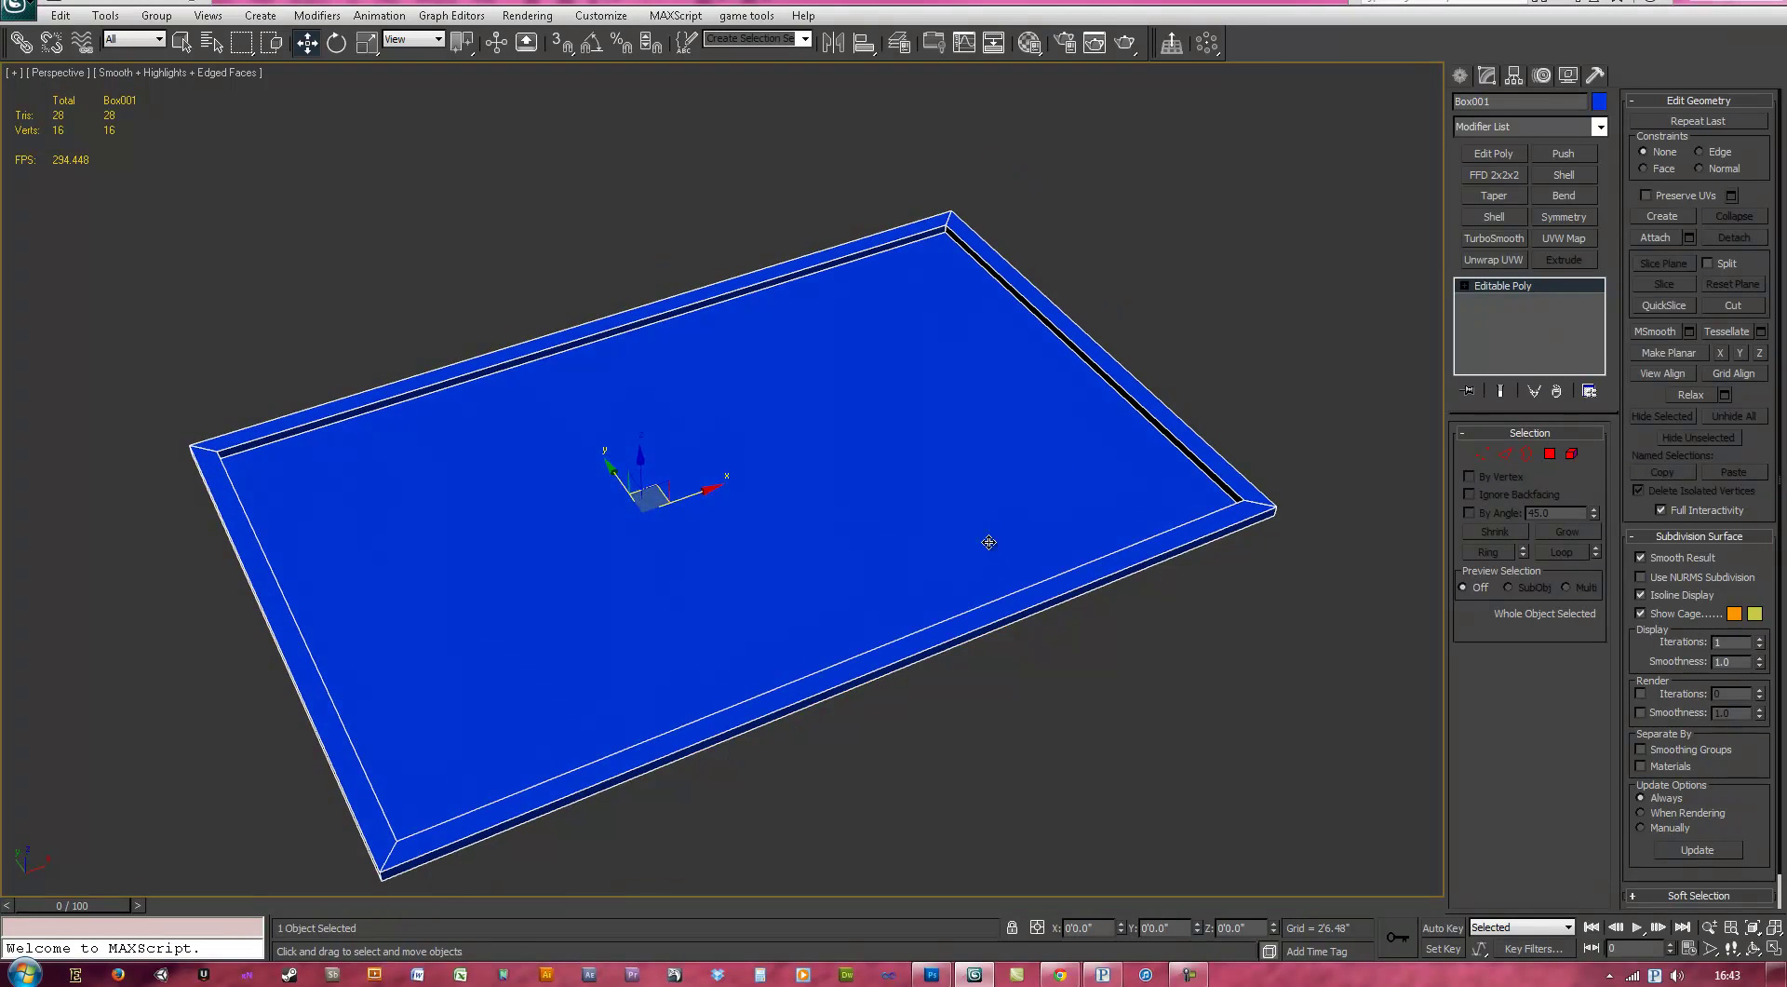
- Open the keyboard shortcut customization and find the Keyboard Shortcut Override entry in the Main UI group
click(603, 17)
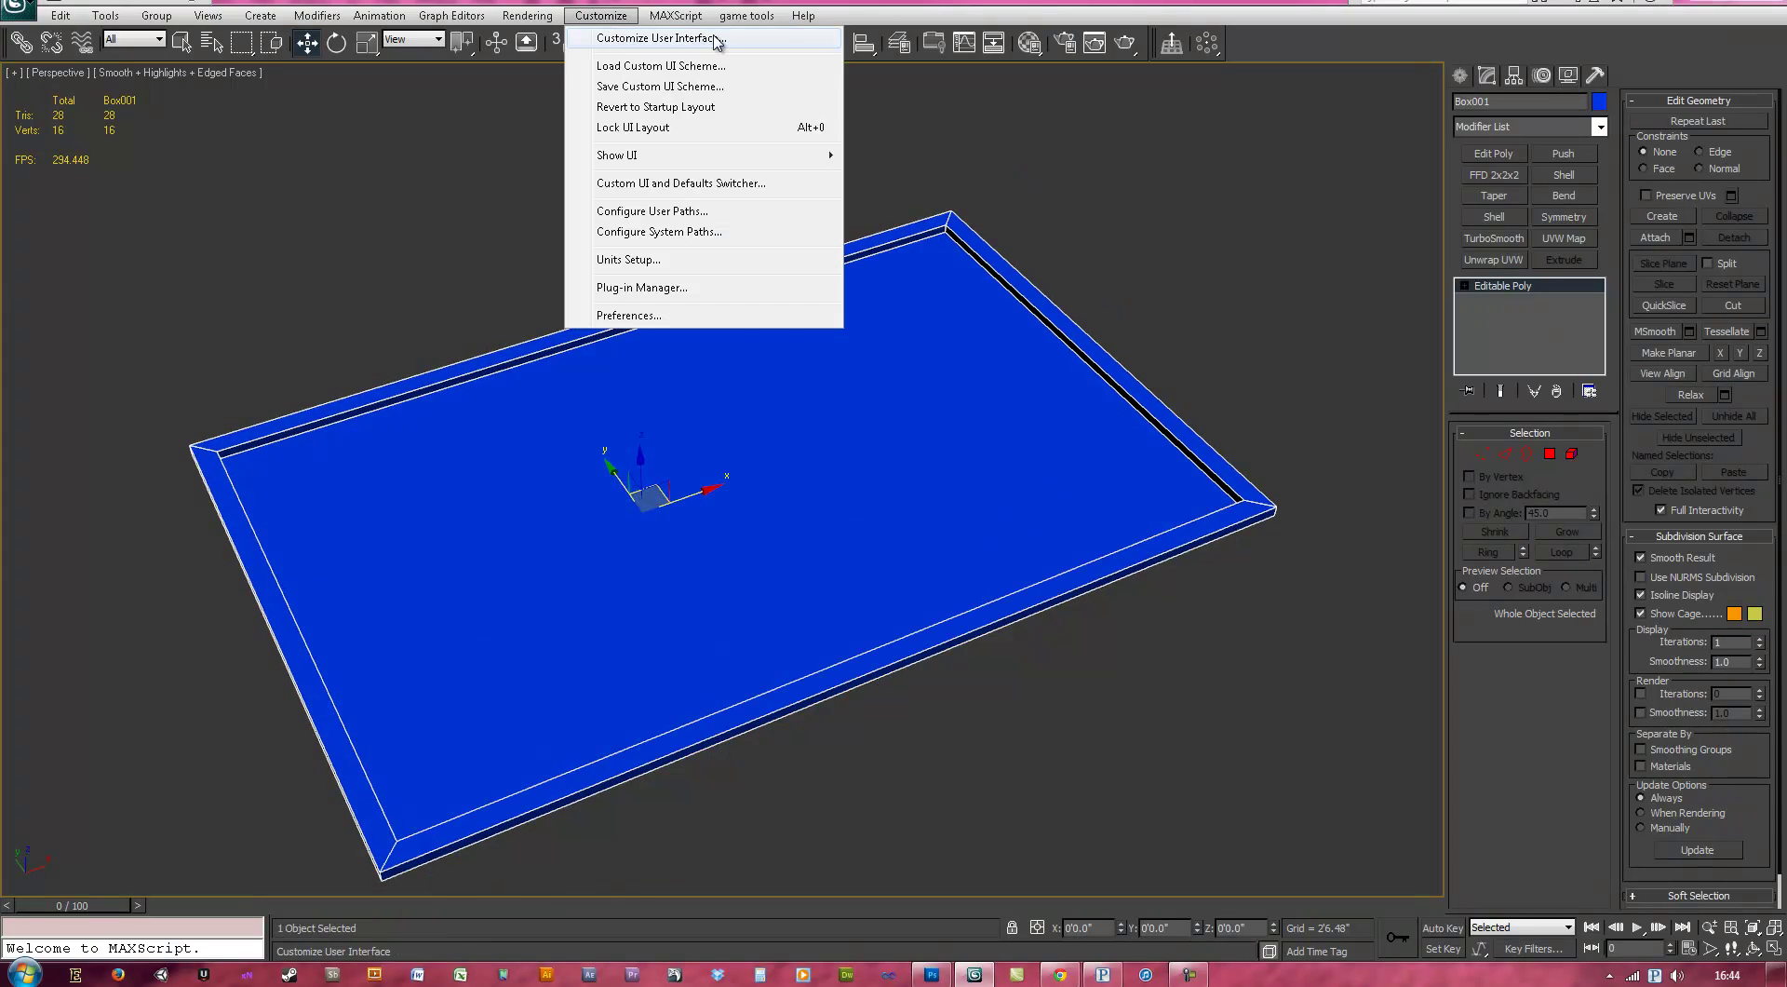
key(Escape)
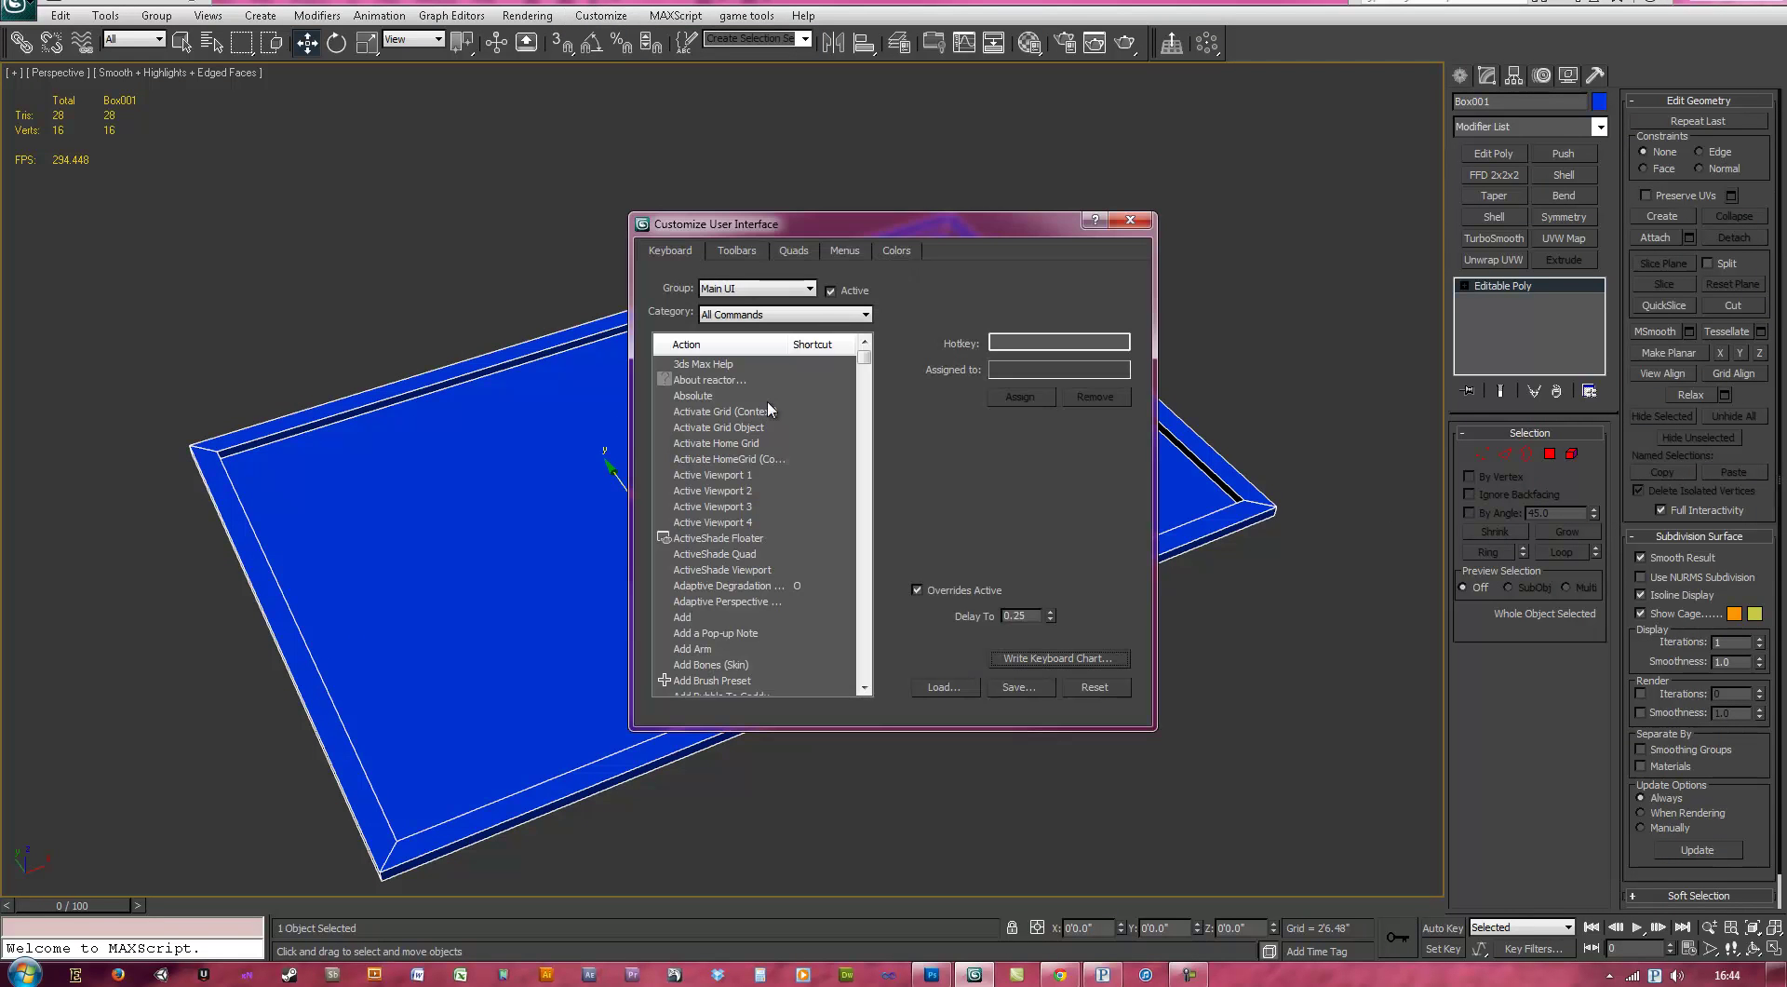
click(807, 290)
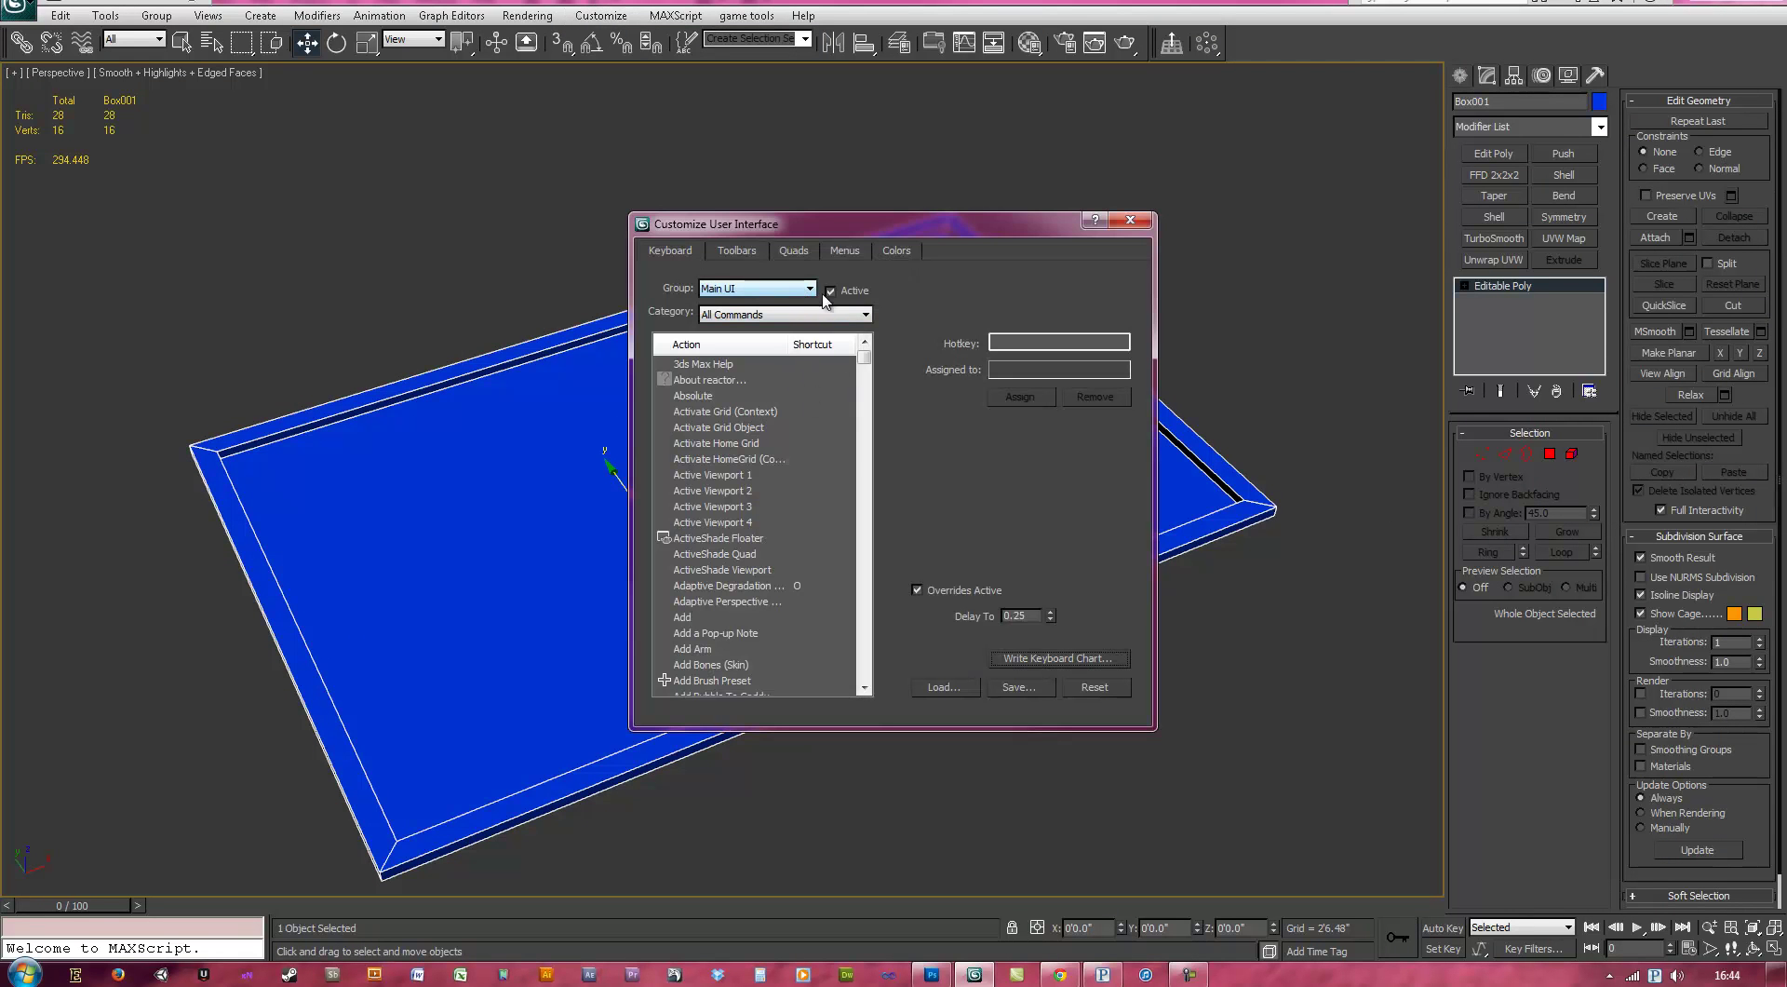
drag(866, 359, 864, 464)
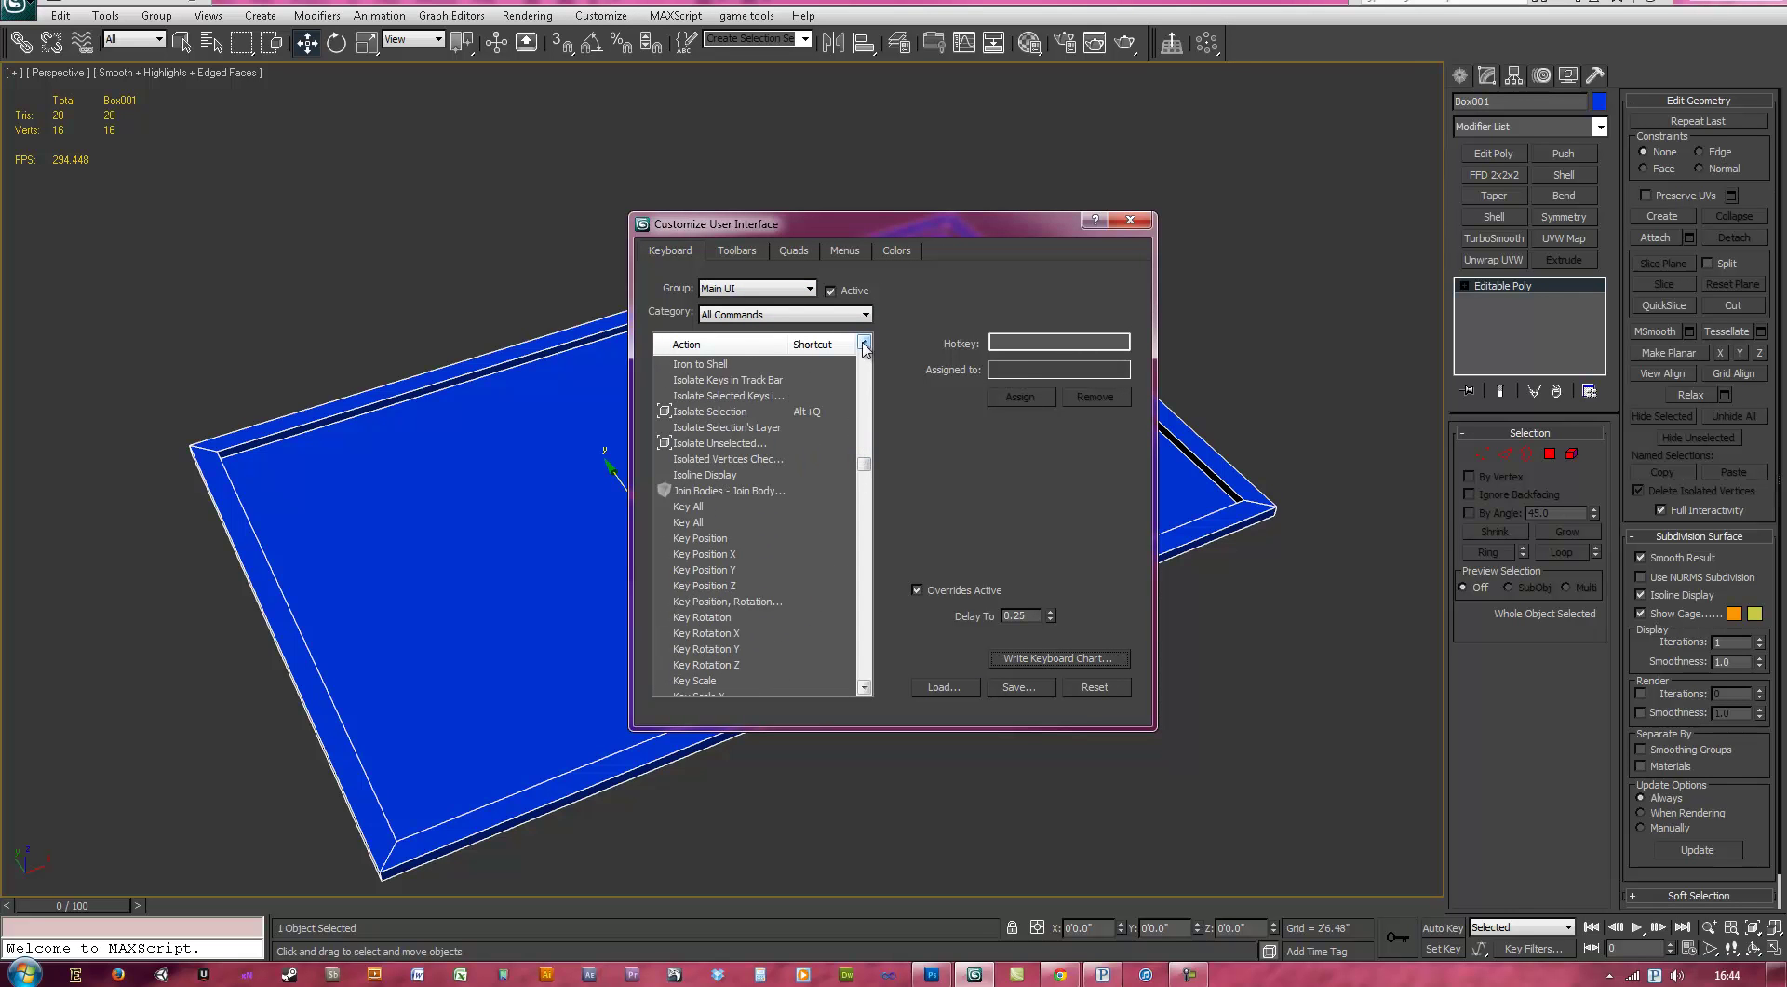
click(865, 344)
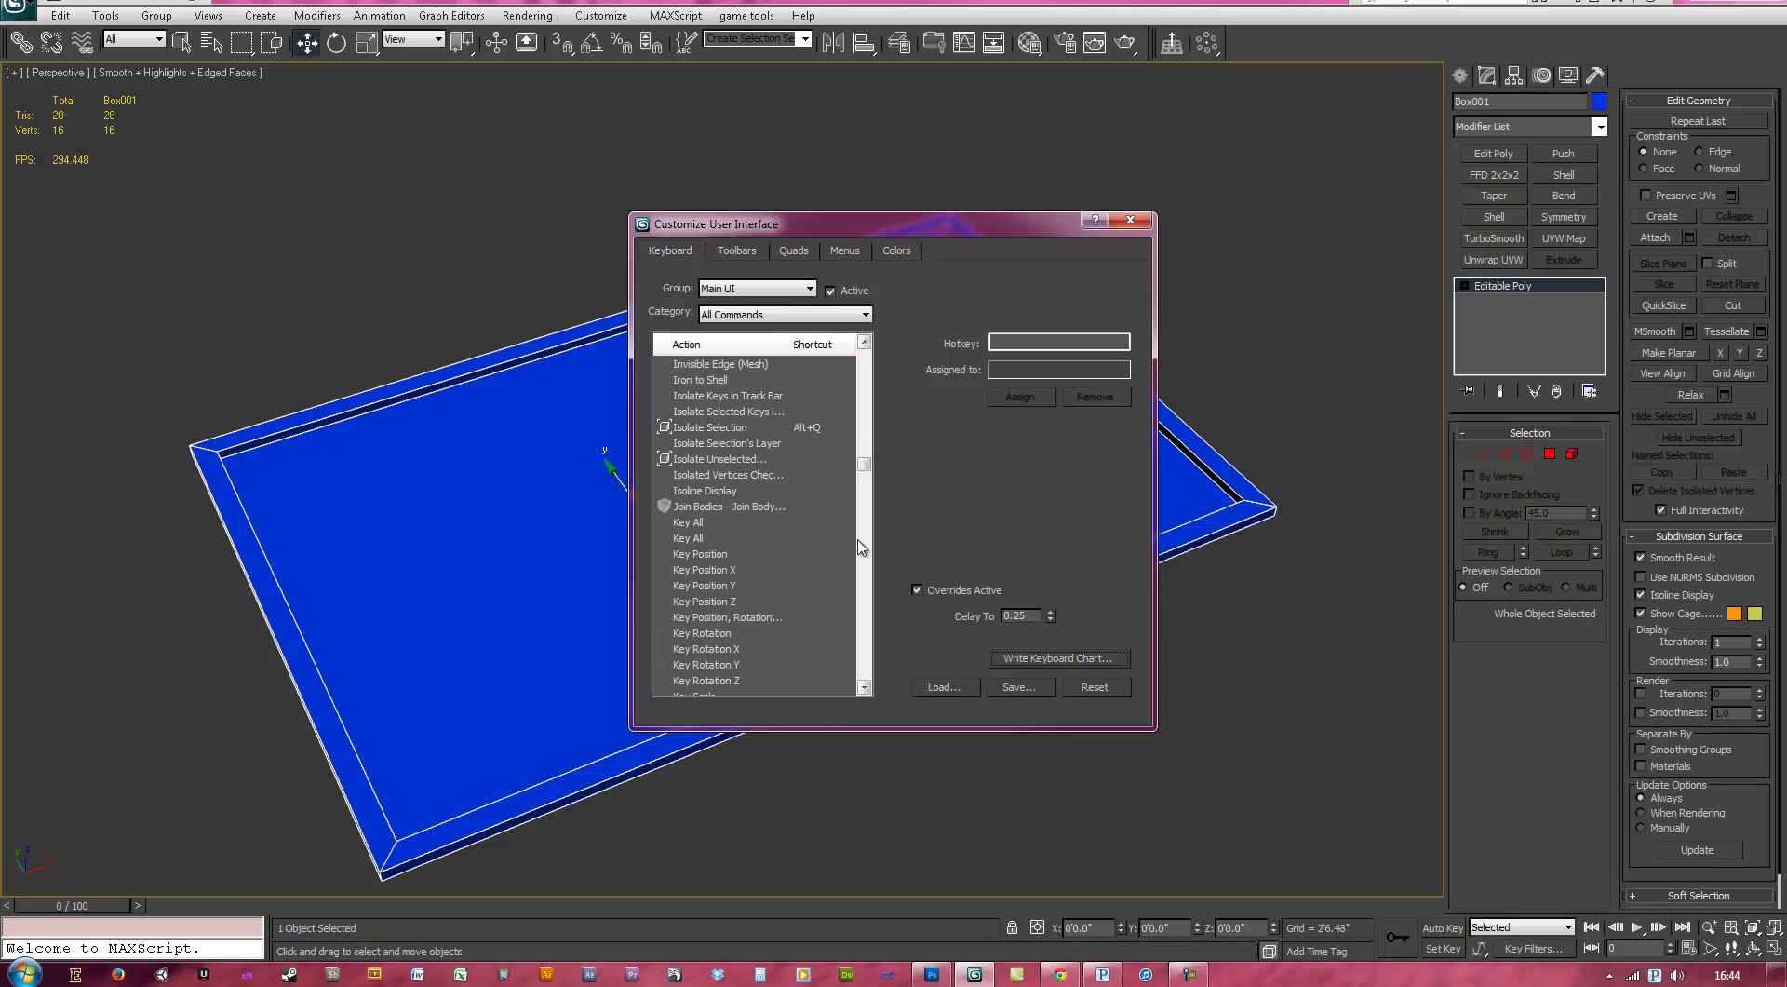
scroll(807, 576, down, 4)
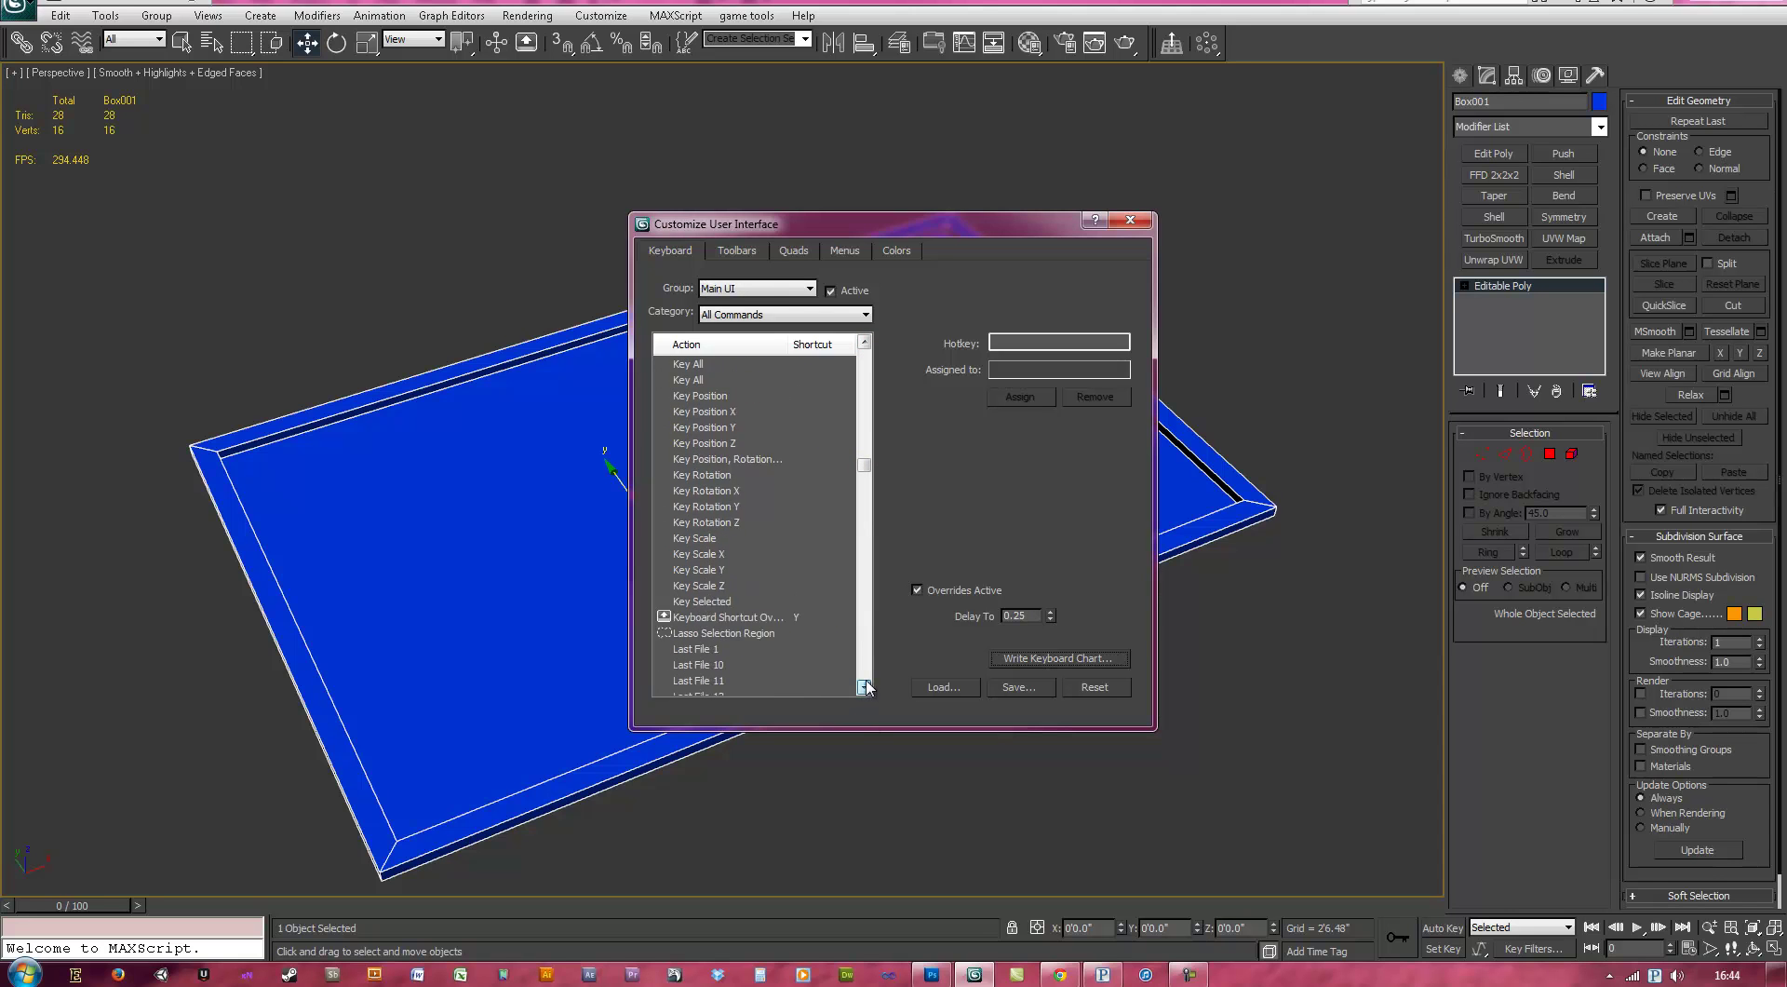
click(817, 577)
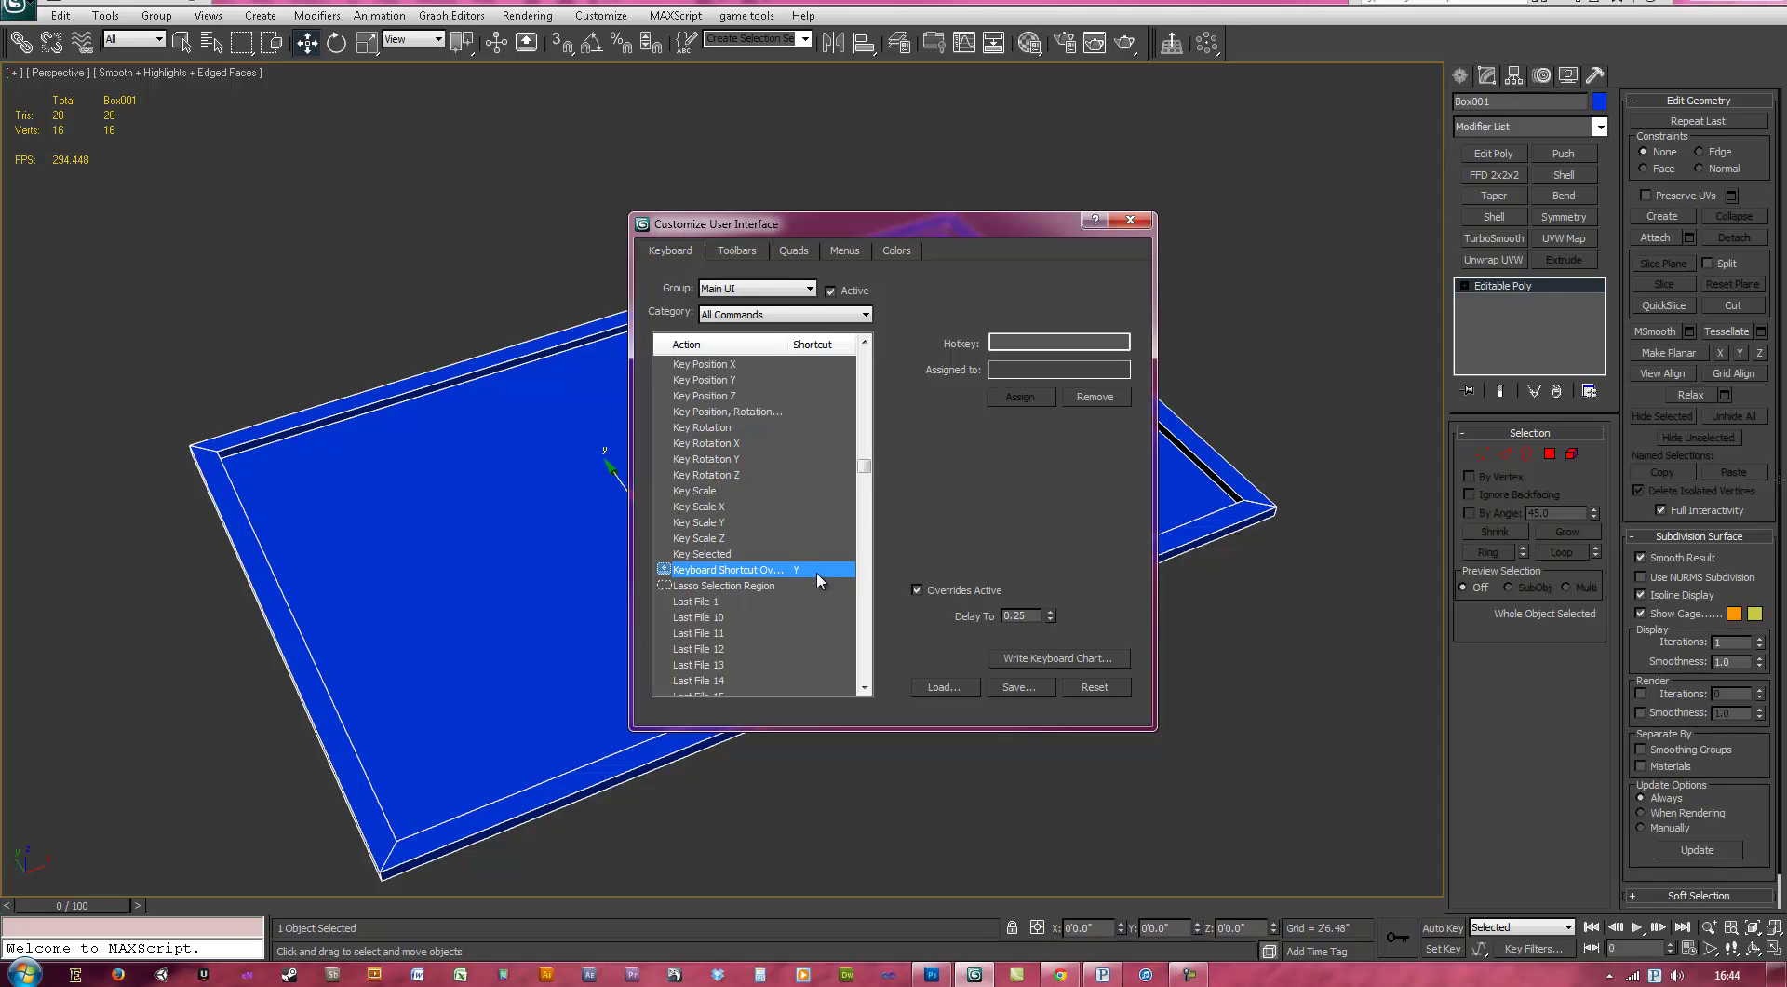
- Switch the shortcut list to the Unwrap UVW group and examine the Break Selected Vertices and Edit UVW's shortcuts
click(797, 288)
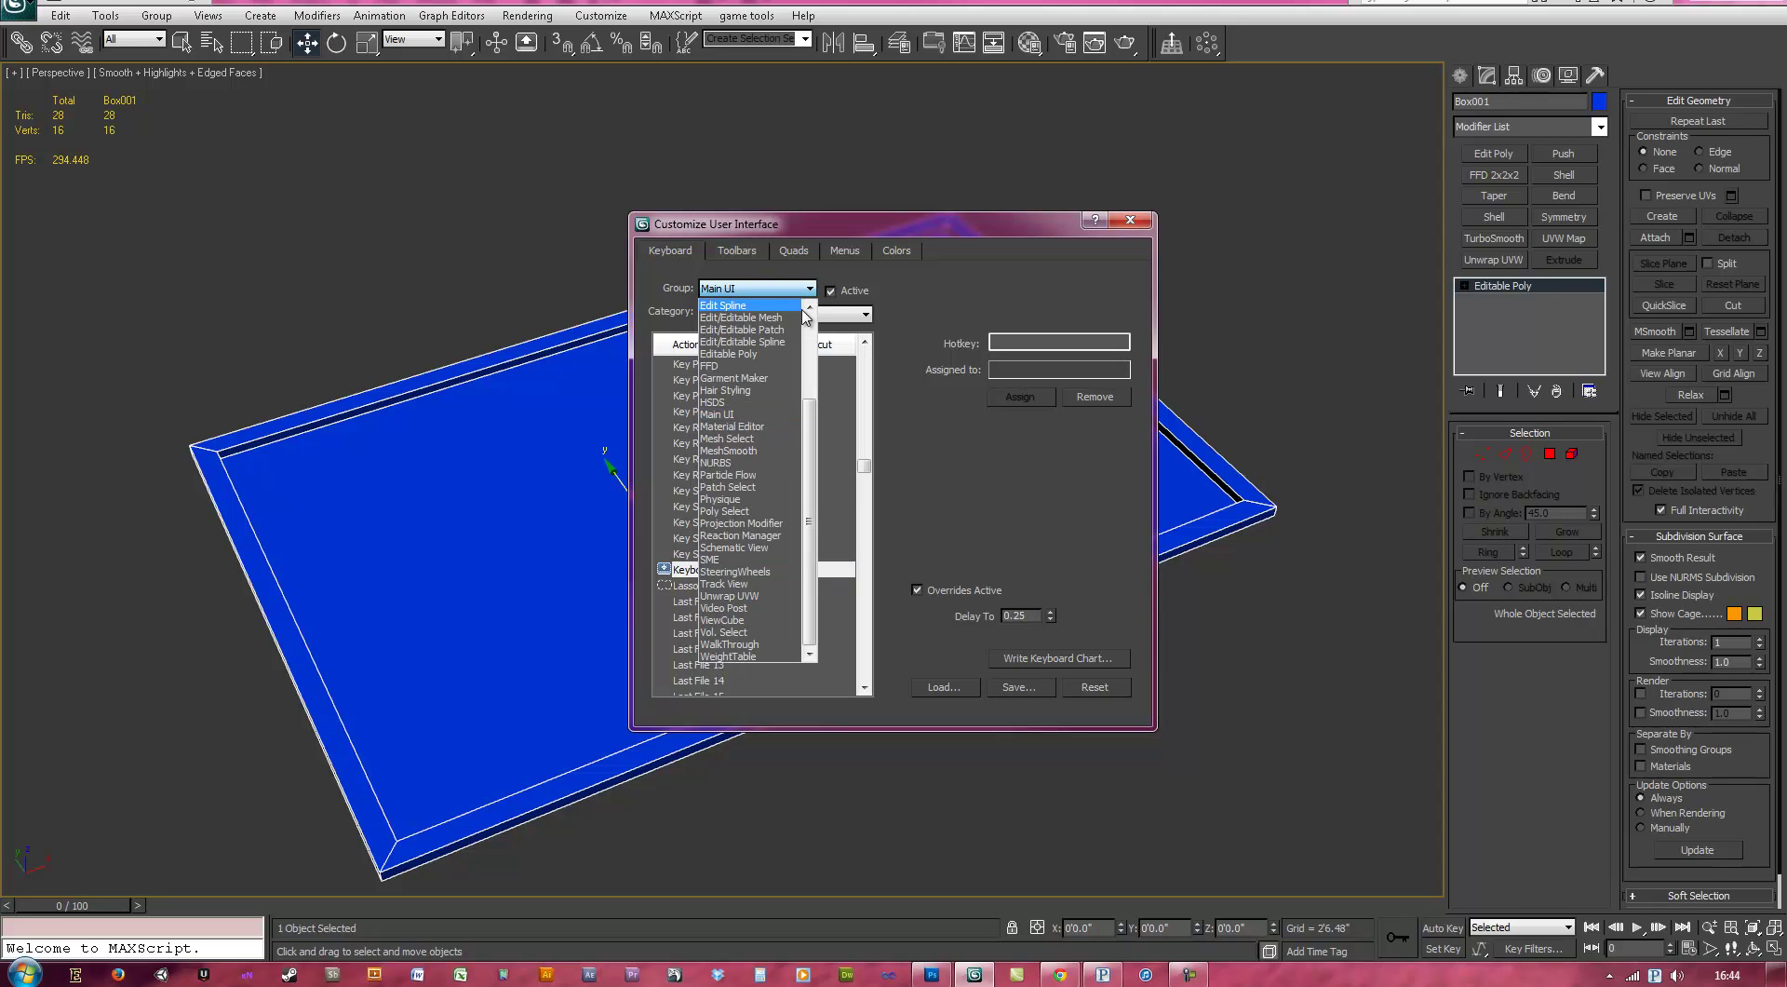
click(760, 595)
click(823, 427)
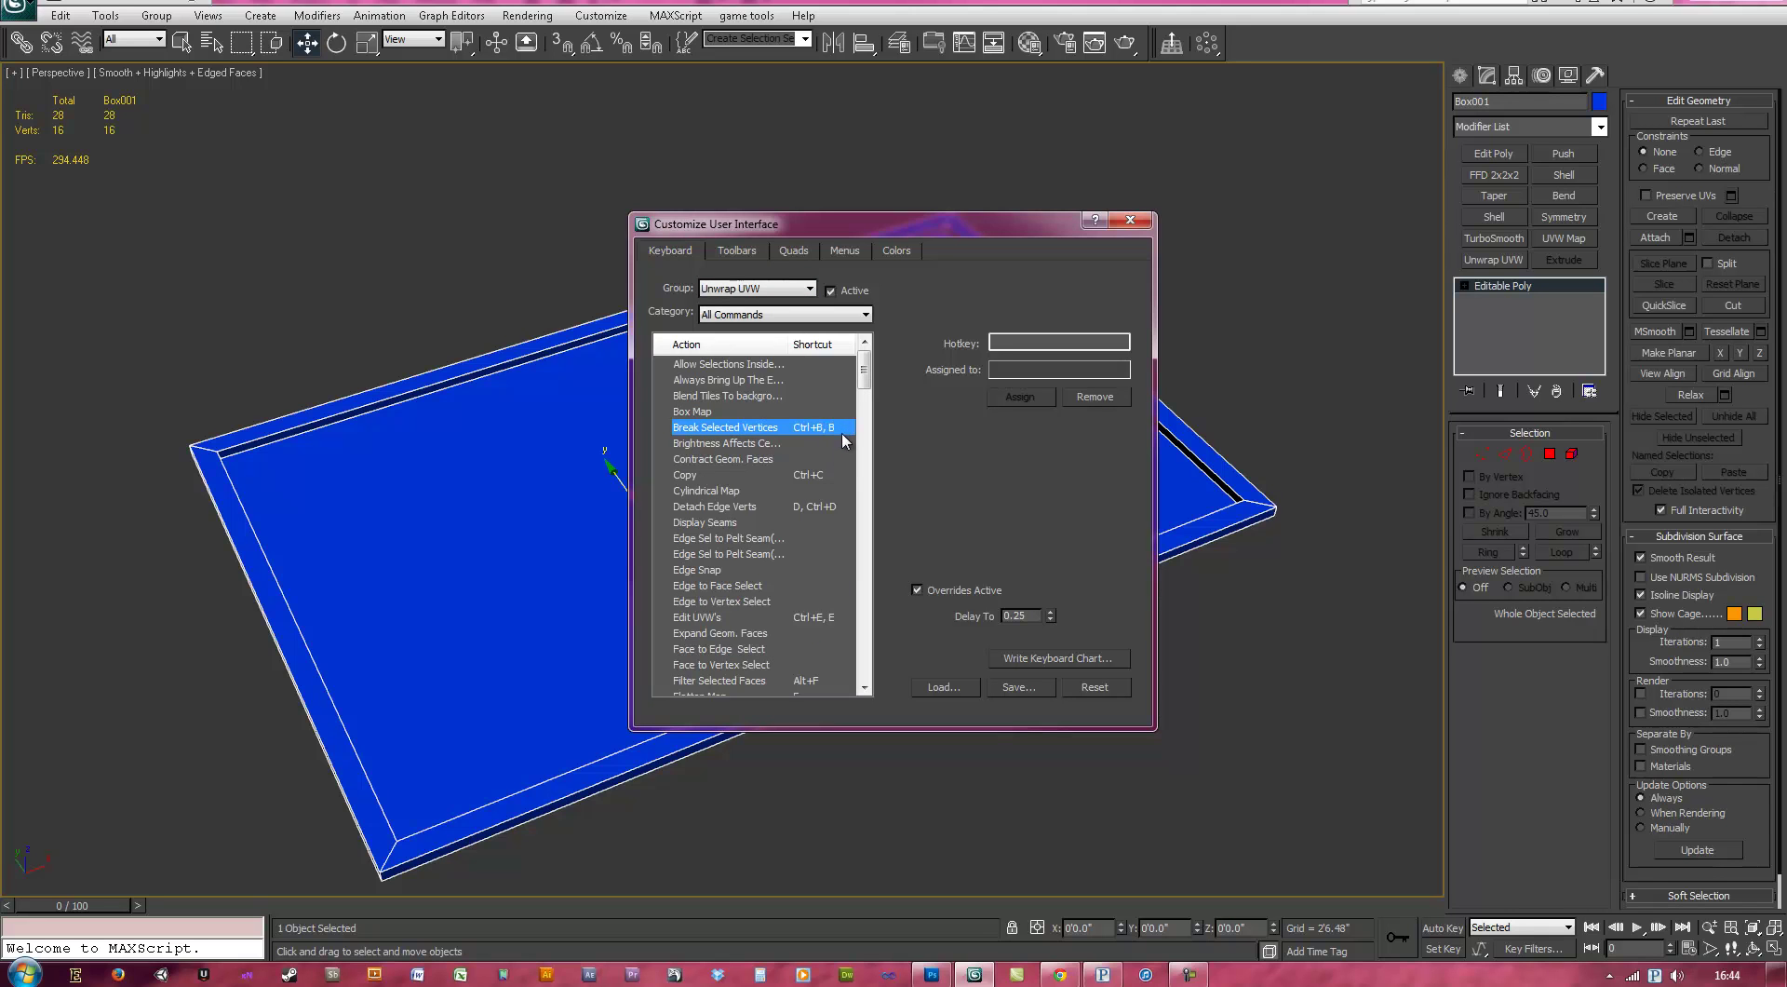
drag(865, 375, 874, 411)
click(819, 394)
click(821, 427)
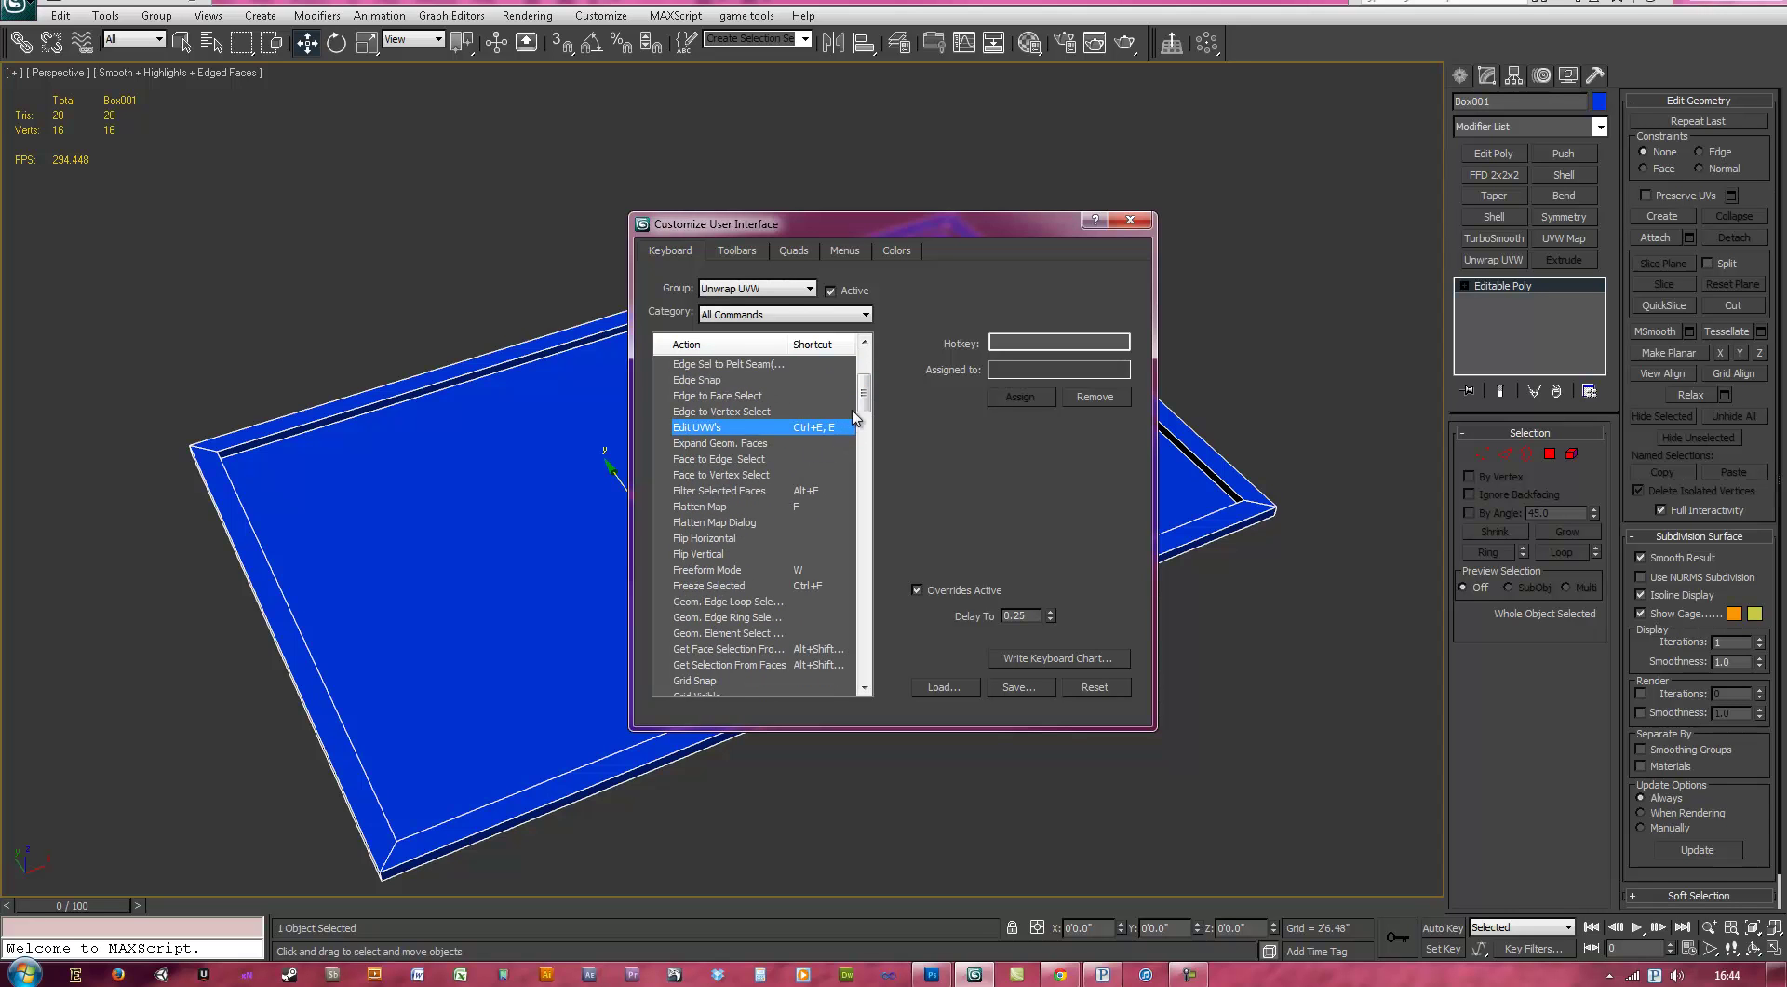
- Examine the Stitch and Sync Selection Mode shortcuts in the Unwrap UVW group
drag(866, 397, 875, 615)
click(801, 379)
click(818, 380)
click(817, 492)
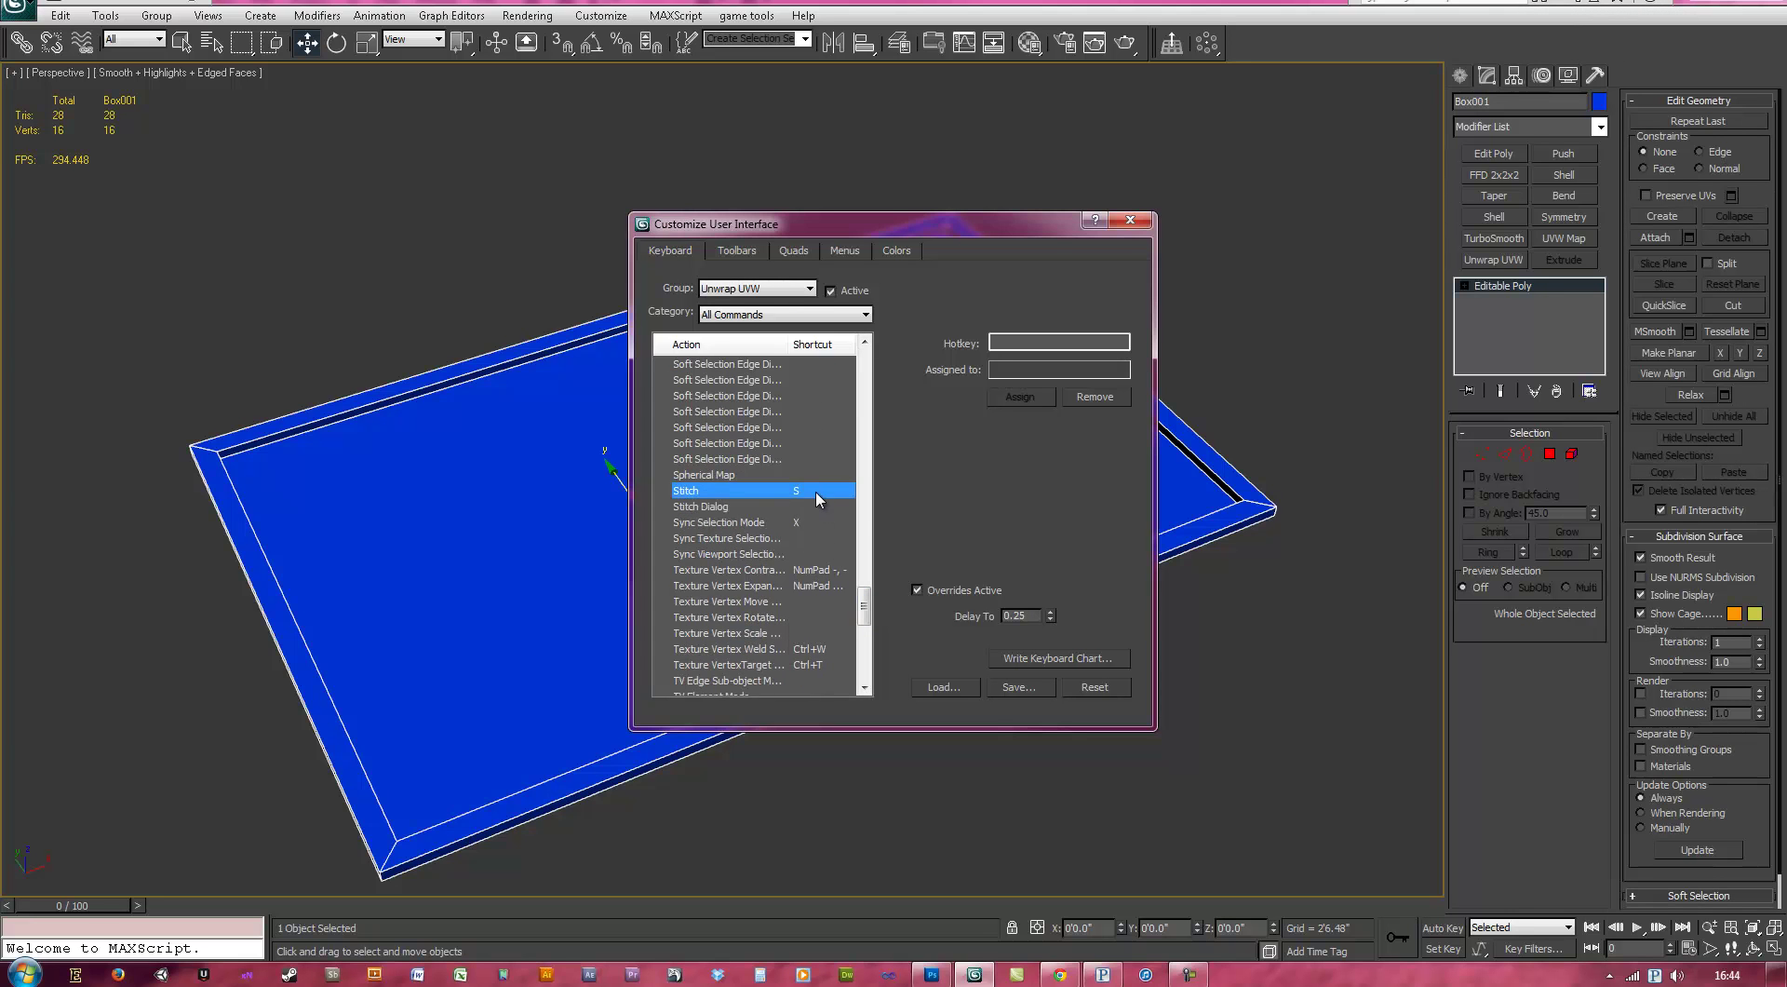
click(820, 522)
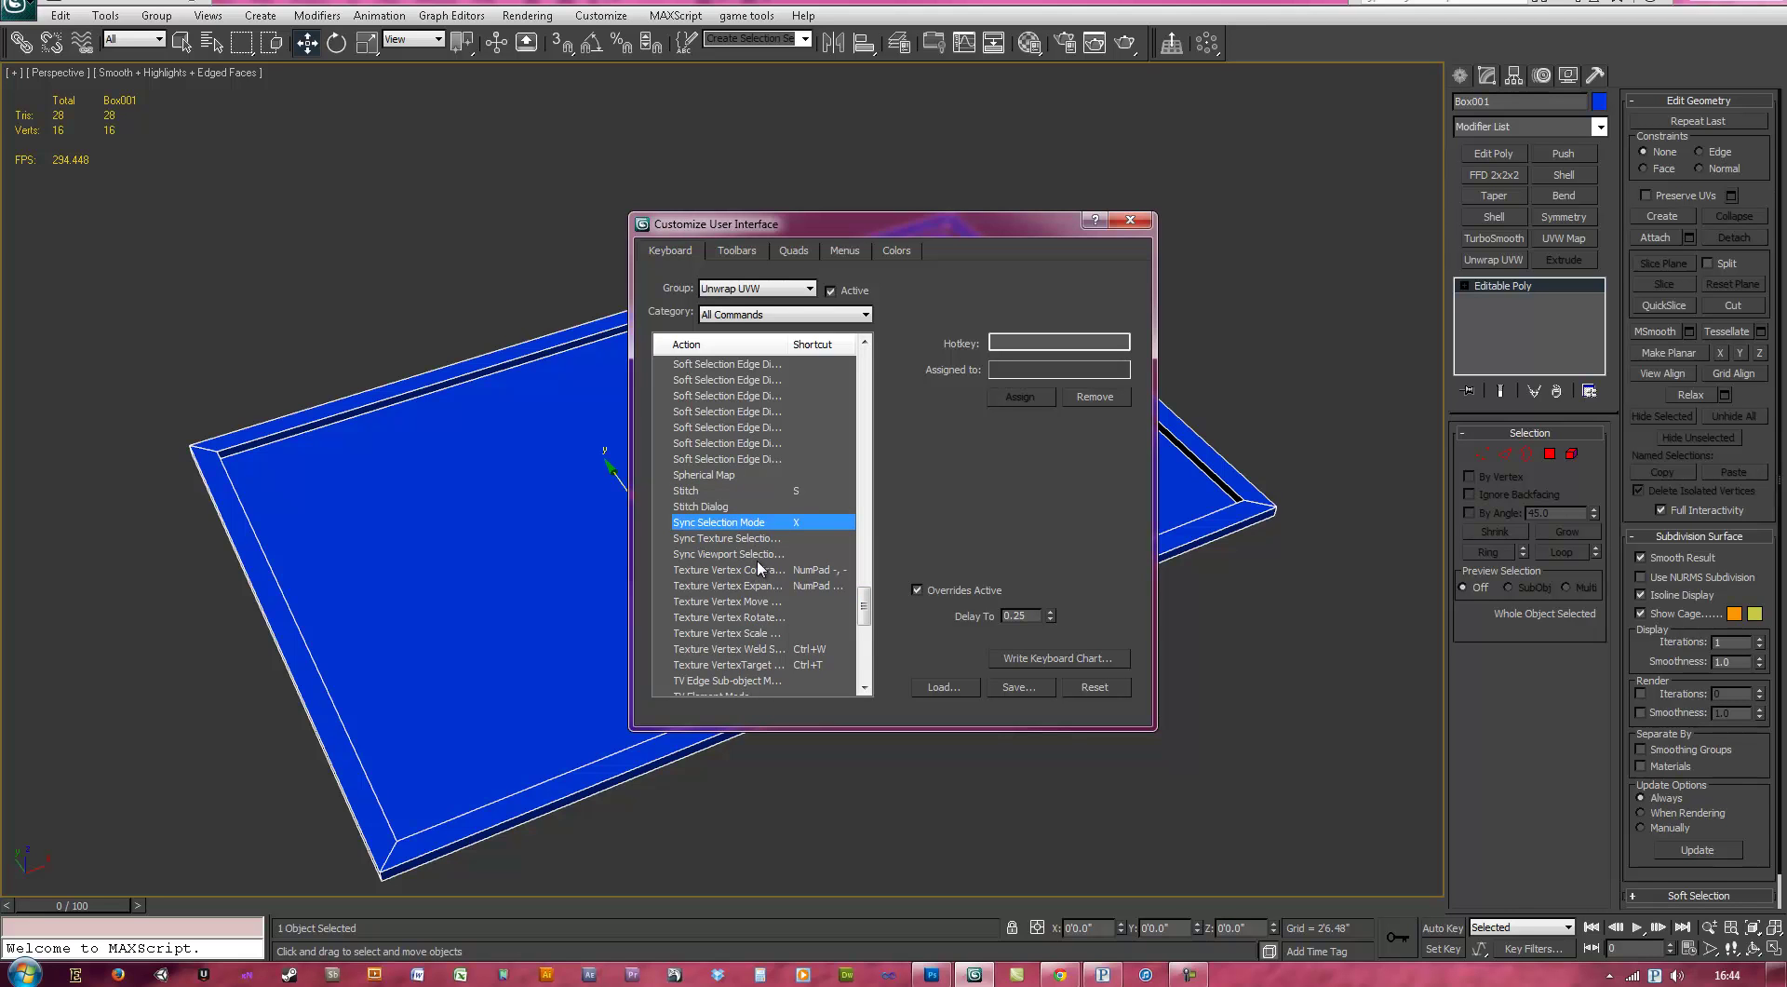
- Examine the Unfold Map and Zoom Selected Element shortcuts in the Unwrap UVW group, and close the customization dialog
scroll(870, 610, down, 6)
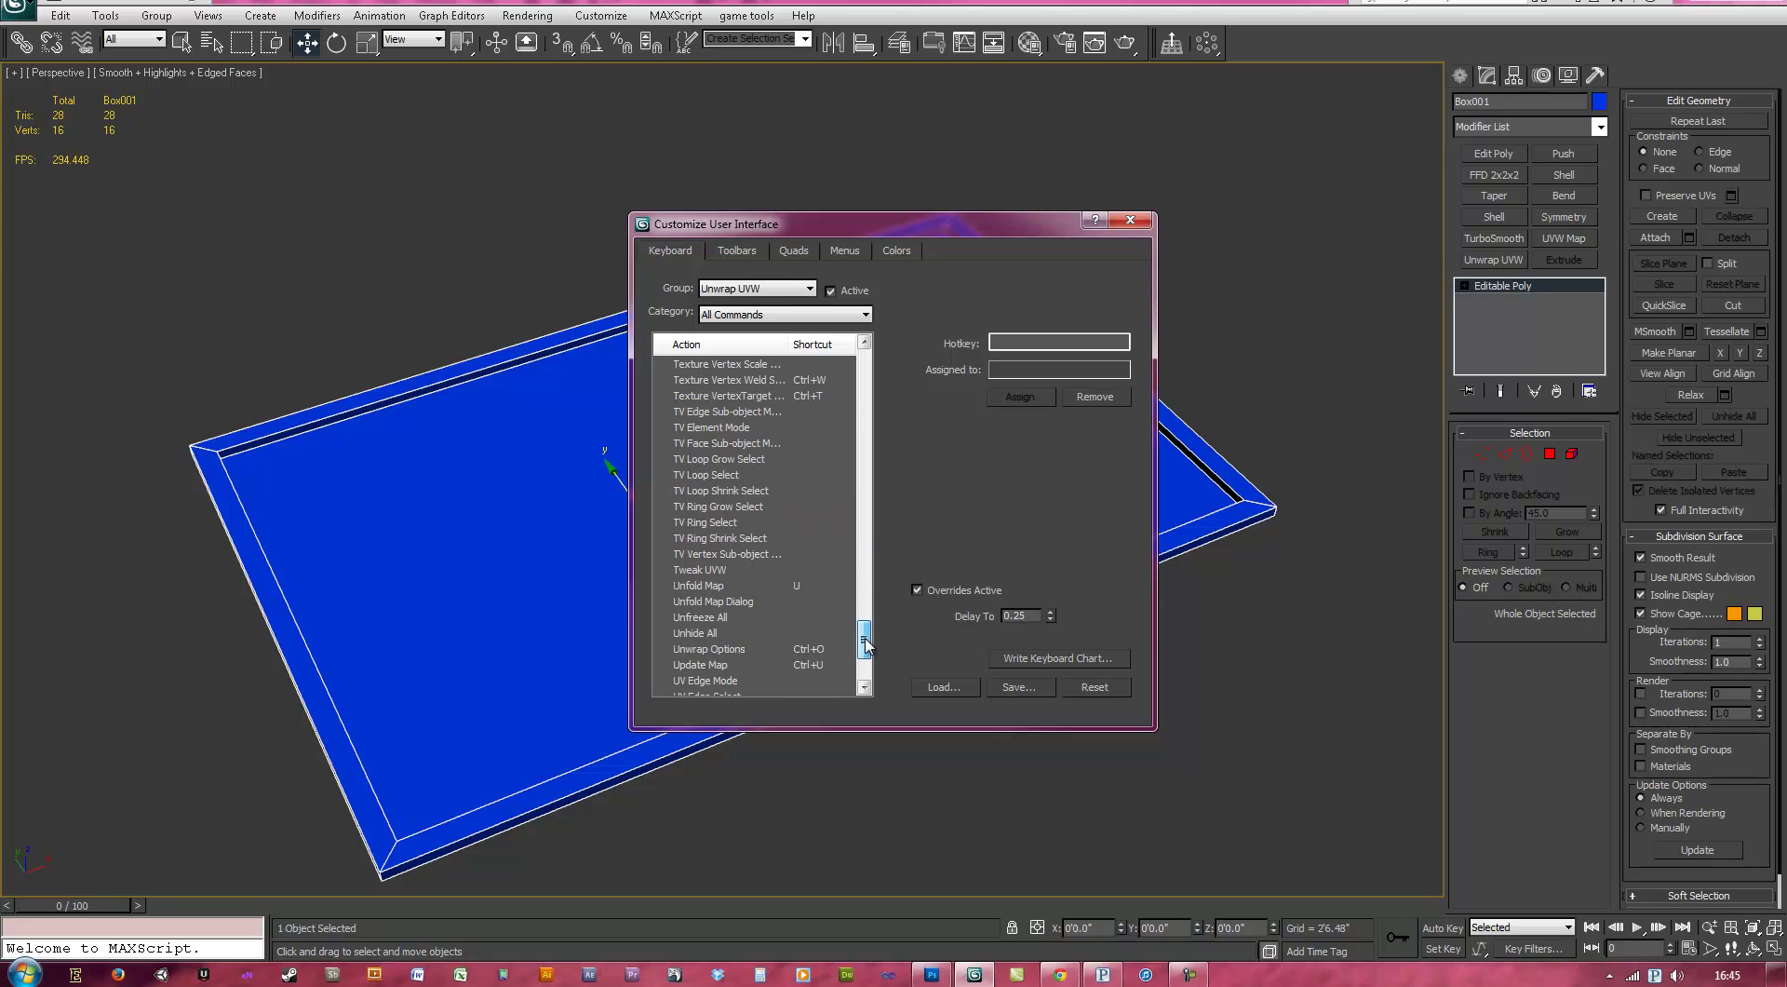
click(807, 585)
scroll(866, 661, down, 3)
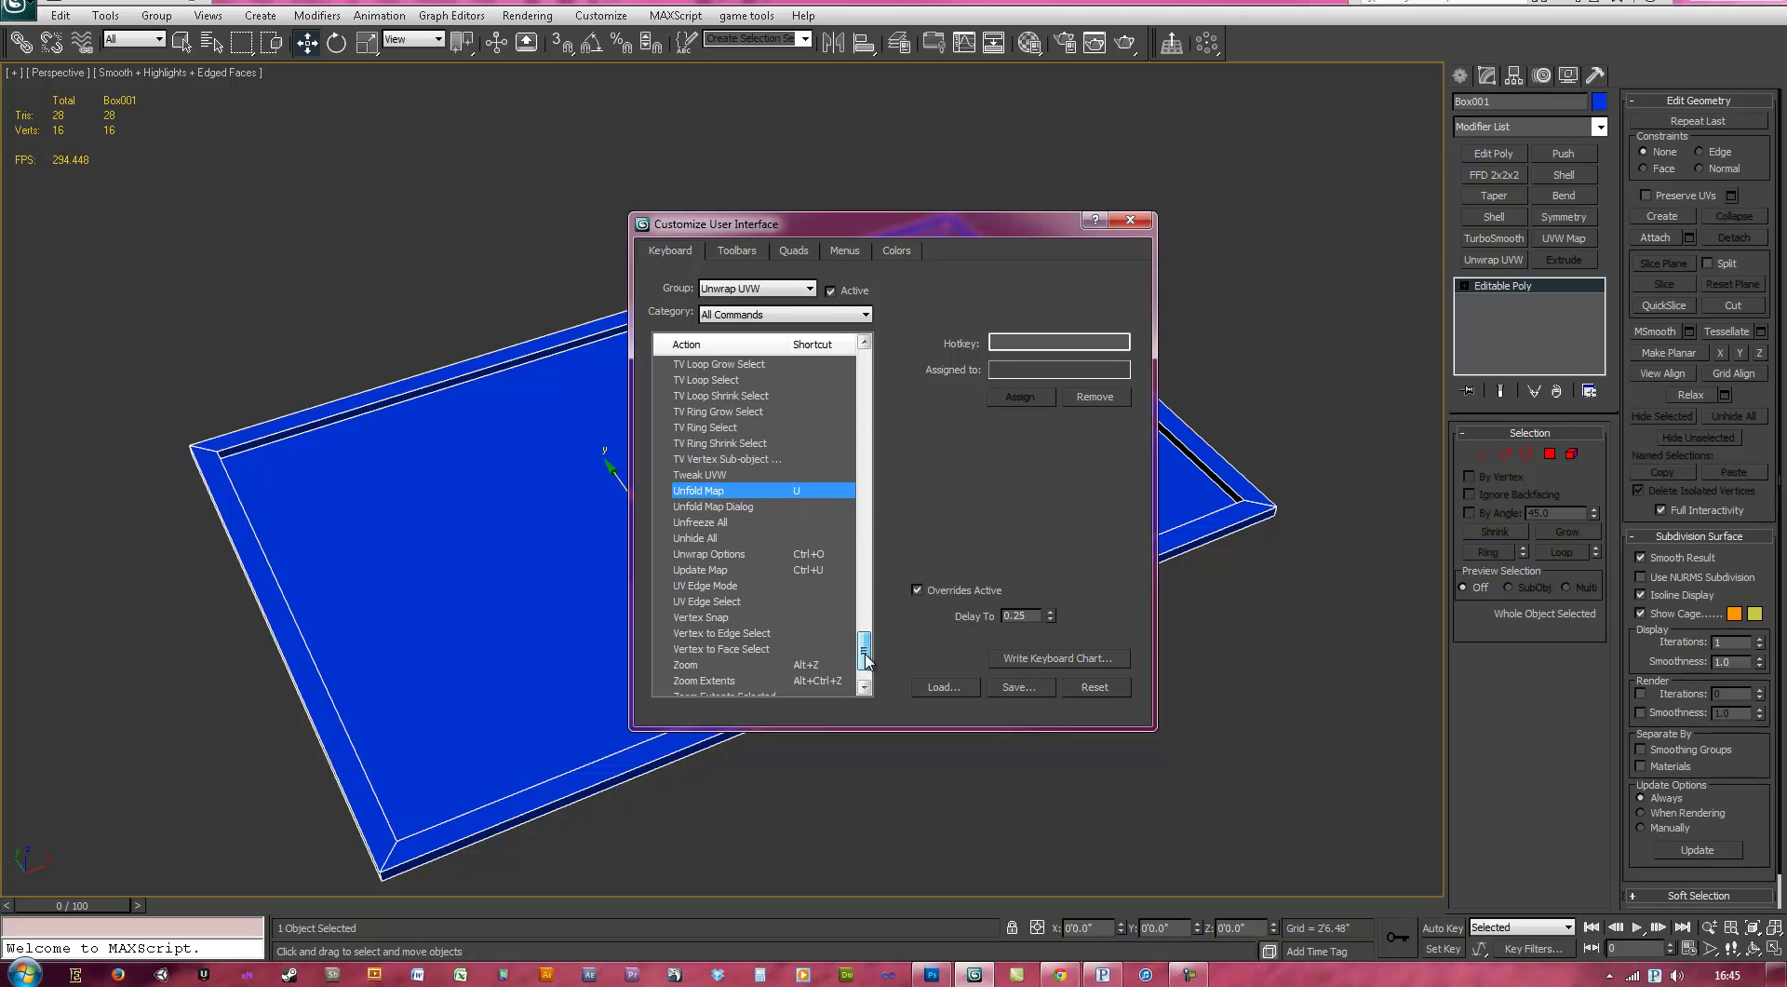
scroll(866, 663, up, 1)
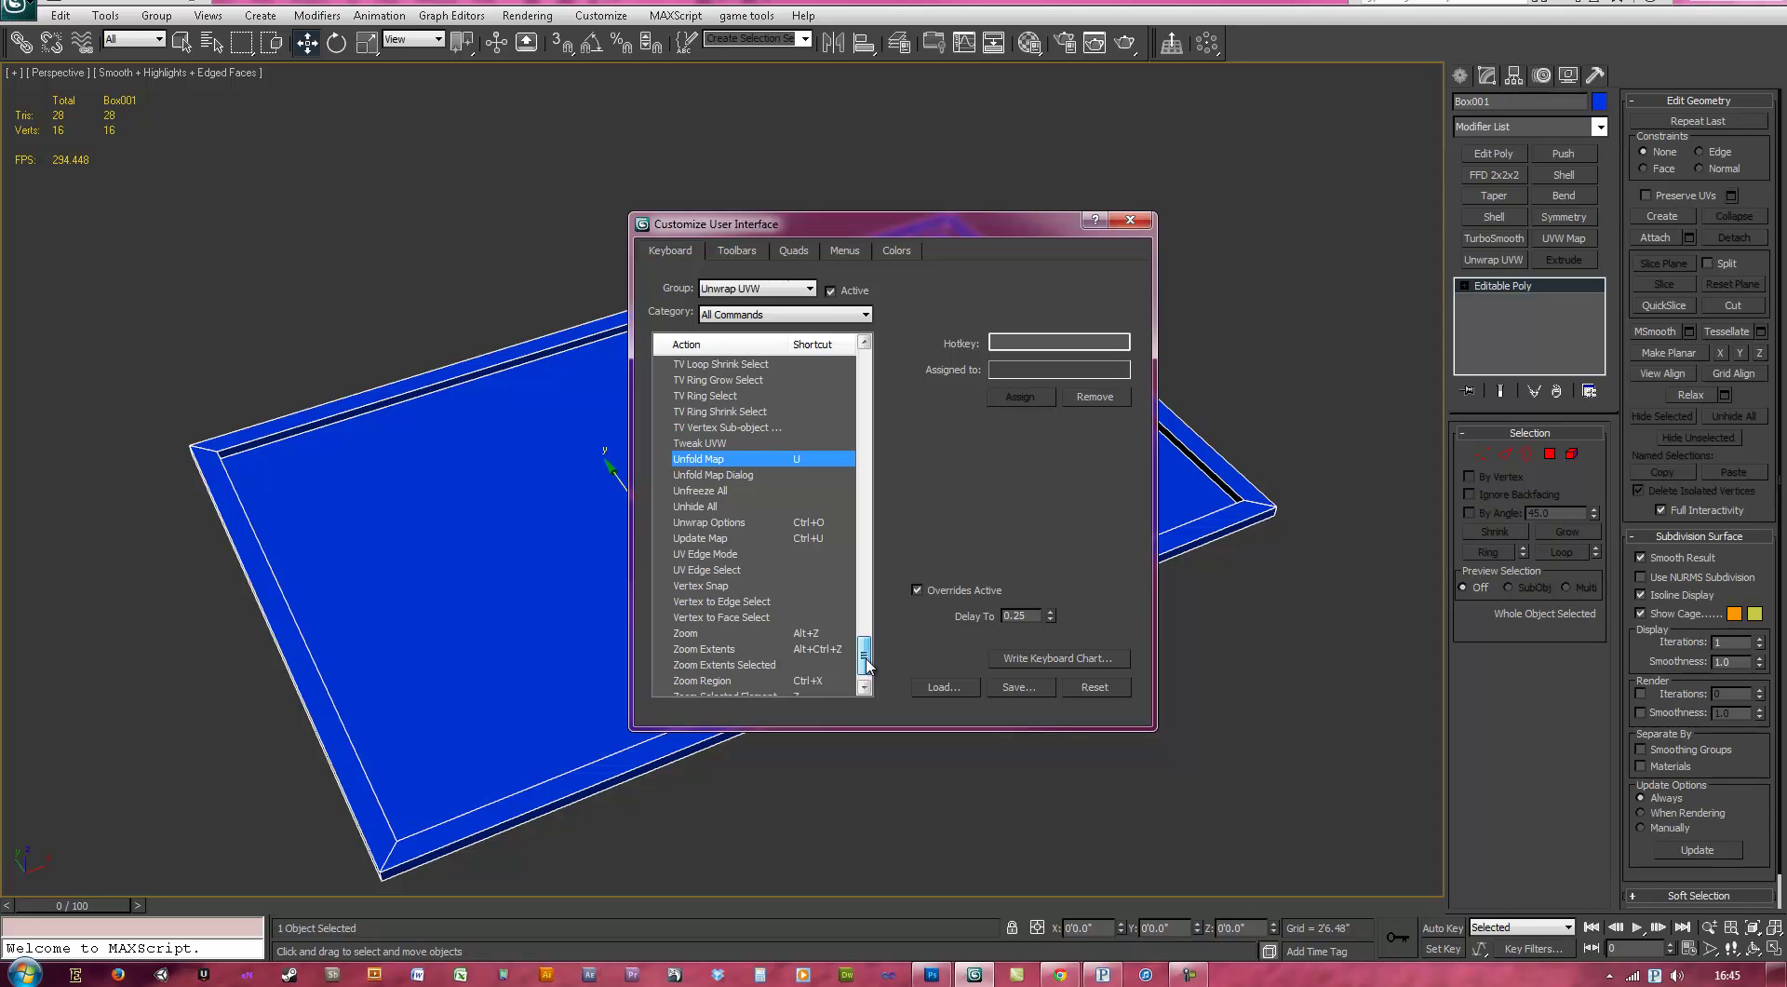
scroll(866, 662, down, 2)
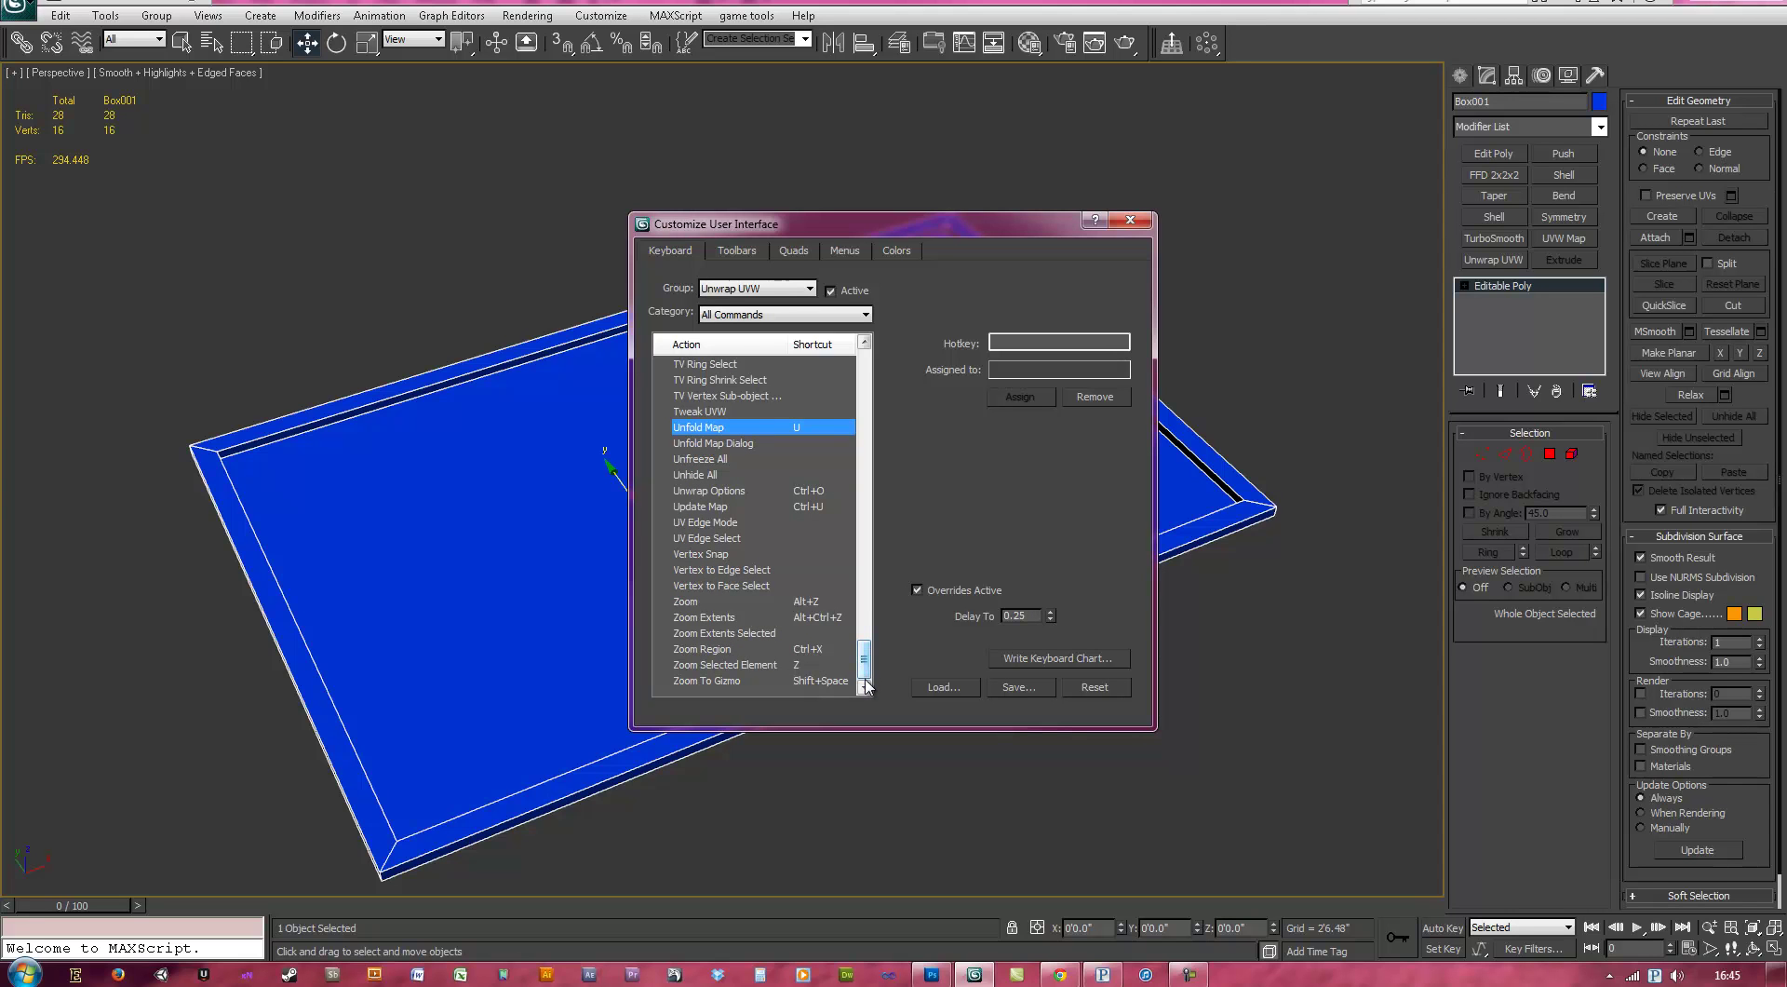
click(809, 667)
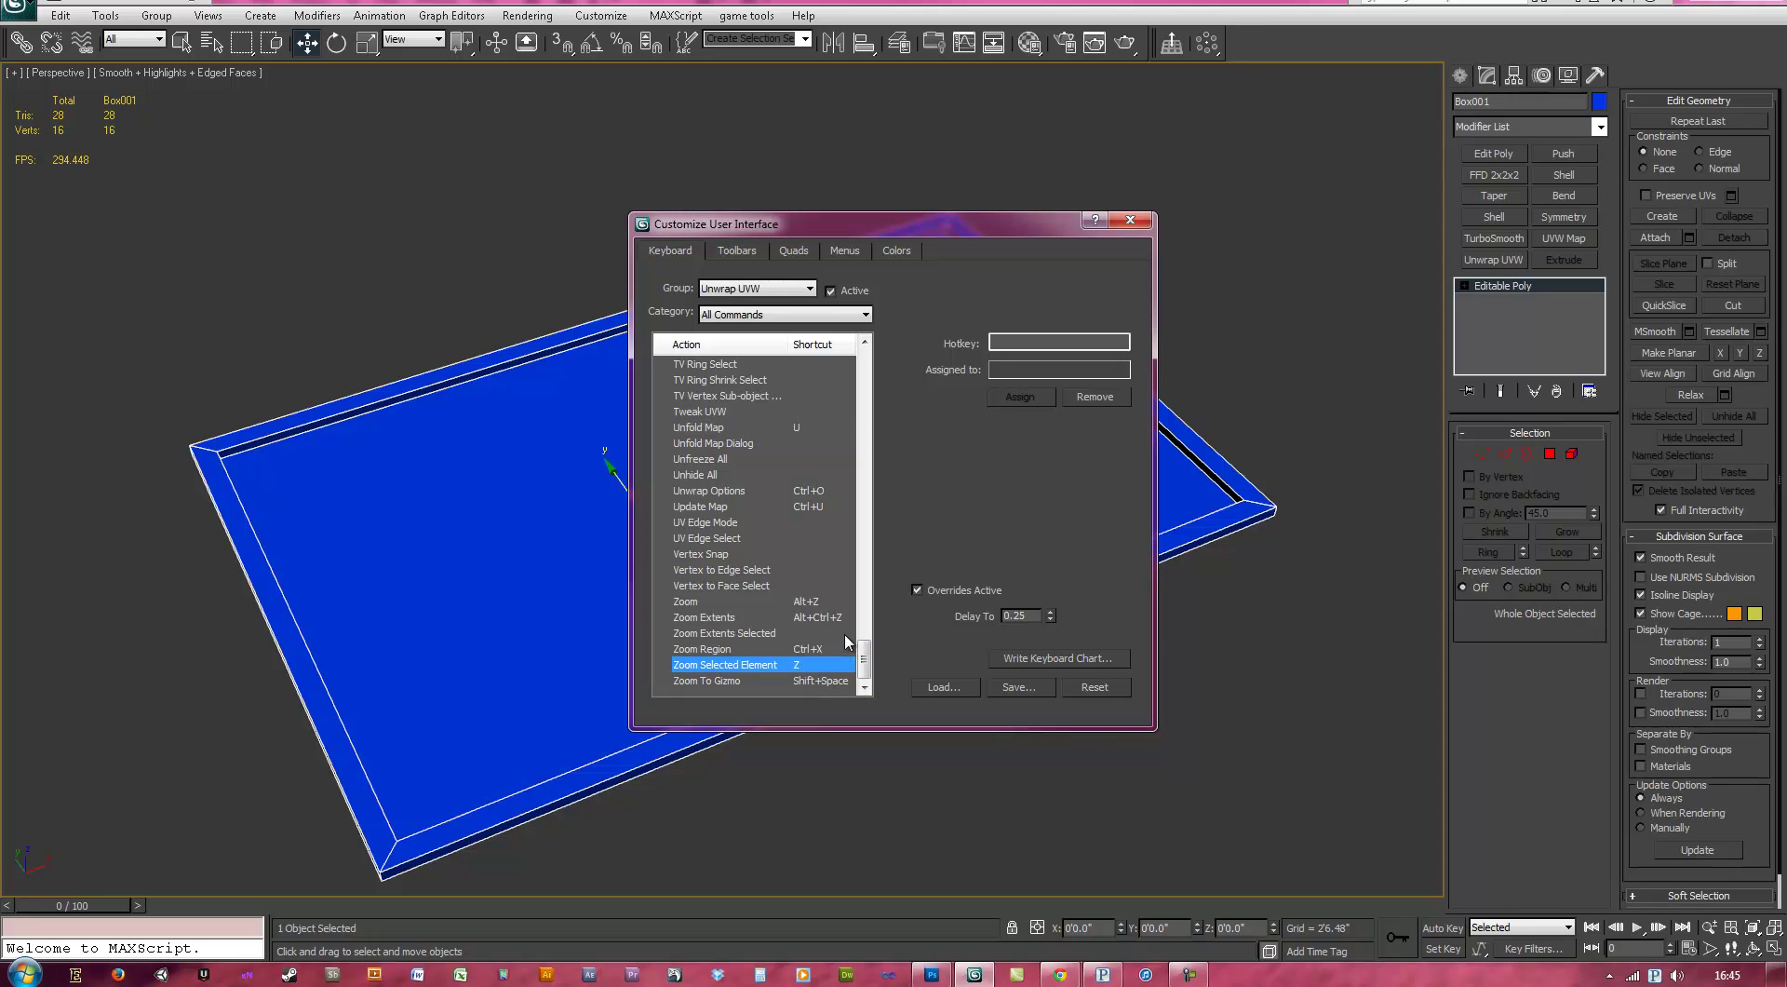
click(1130, 220)
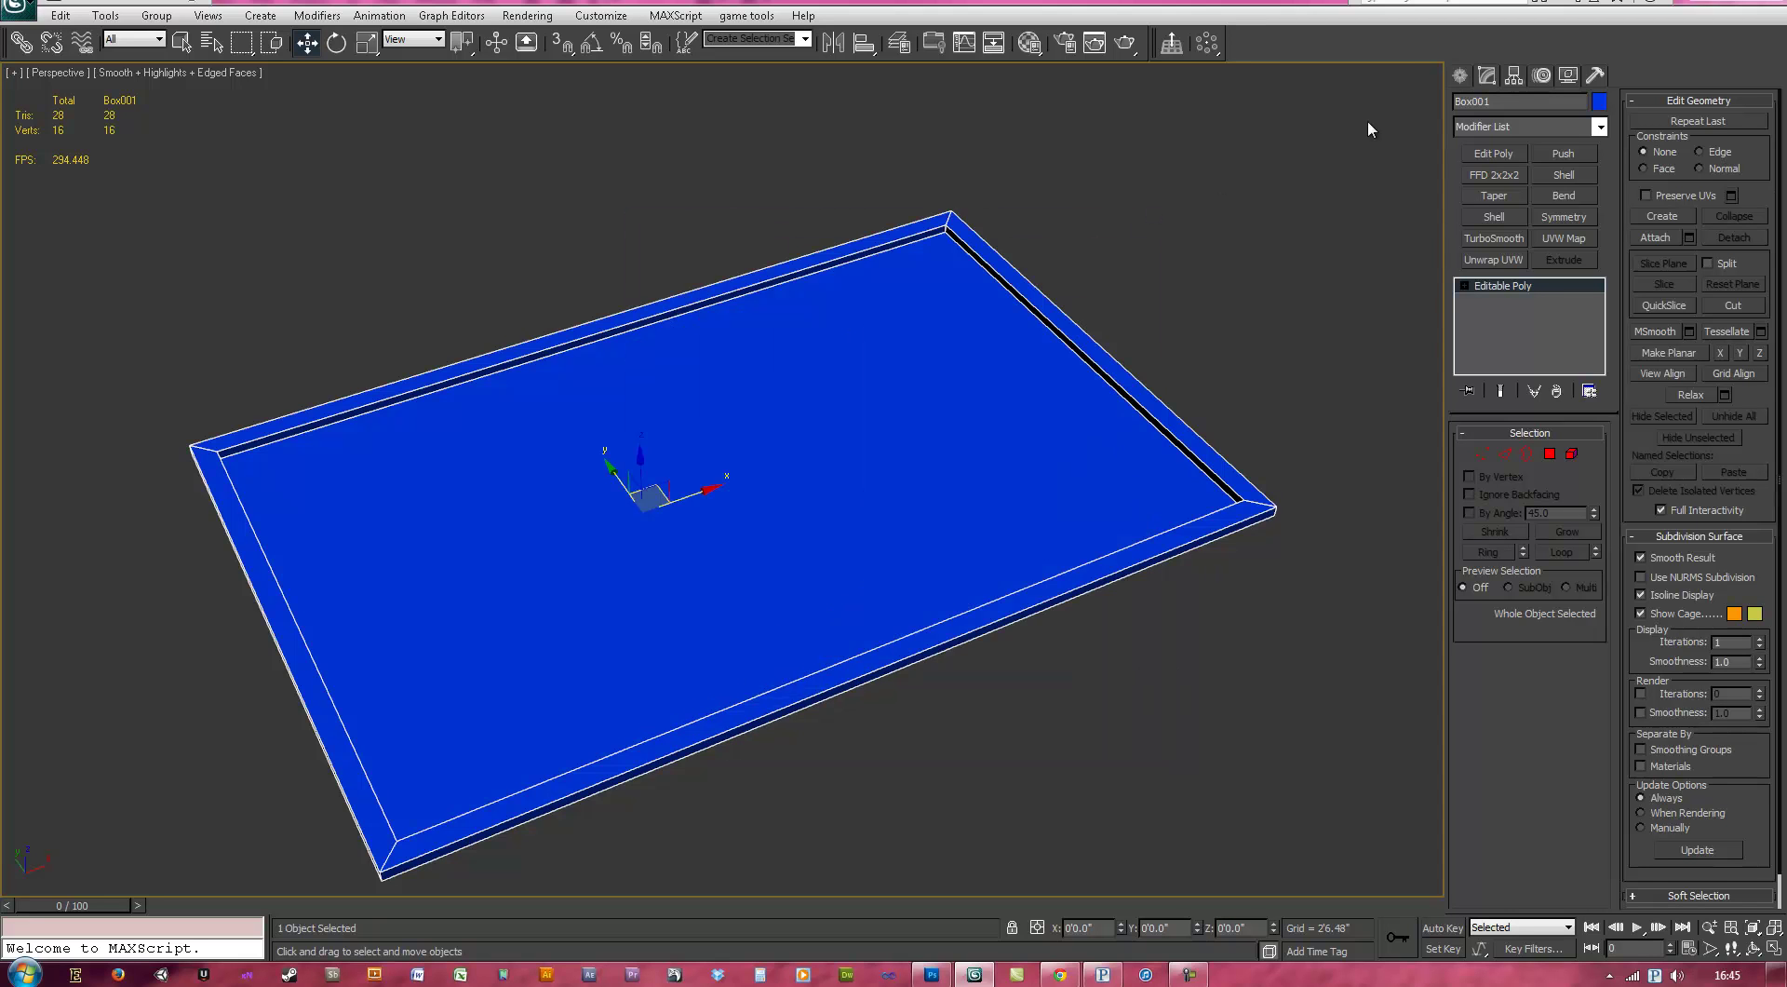
- Apply an Unwrap UVW modifier to the box and open its Edit UVWs window
click(1557, 123)
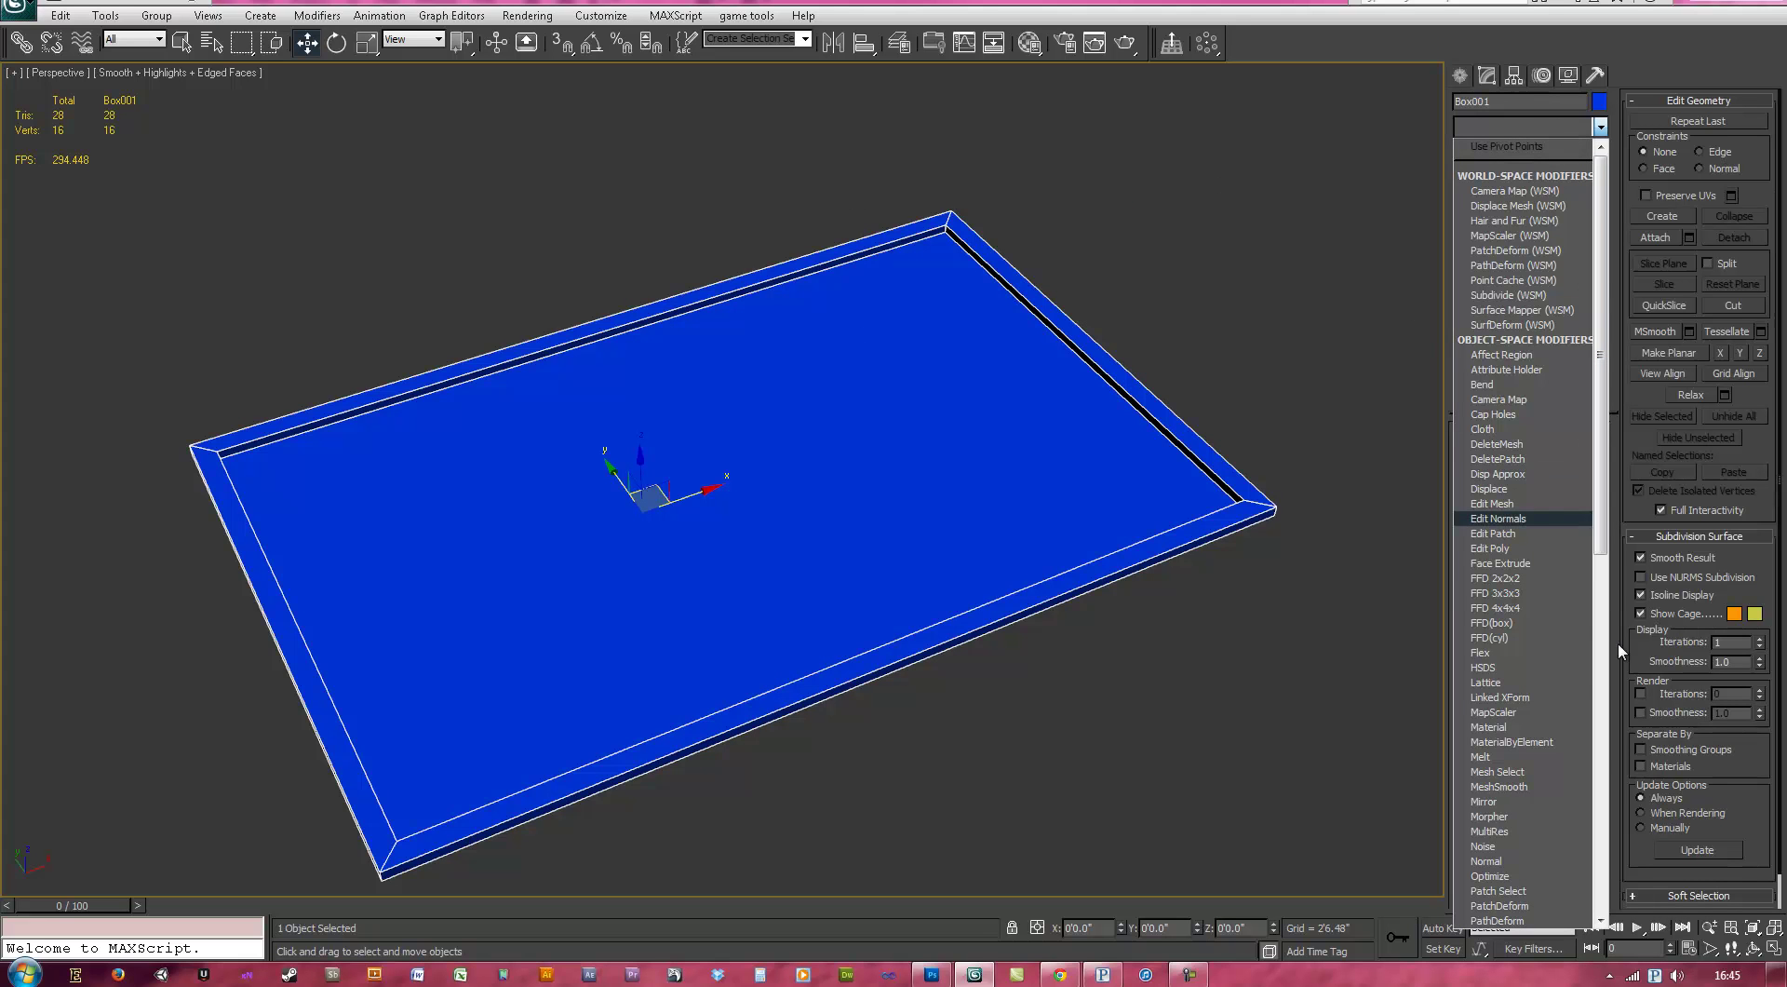
click(1602, 735)
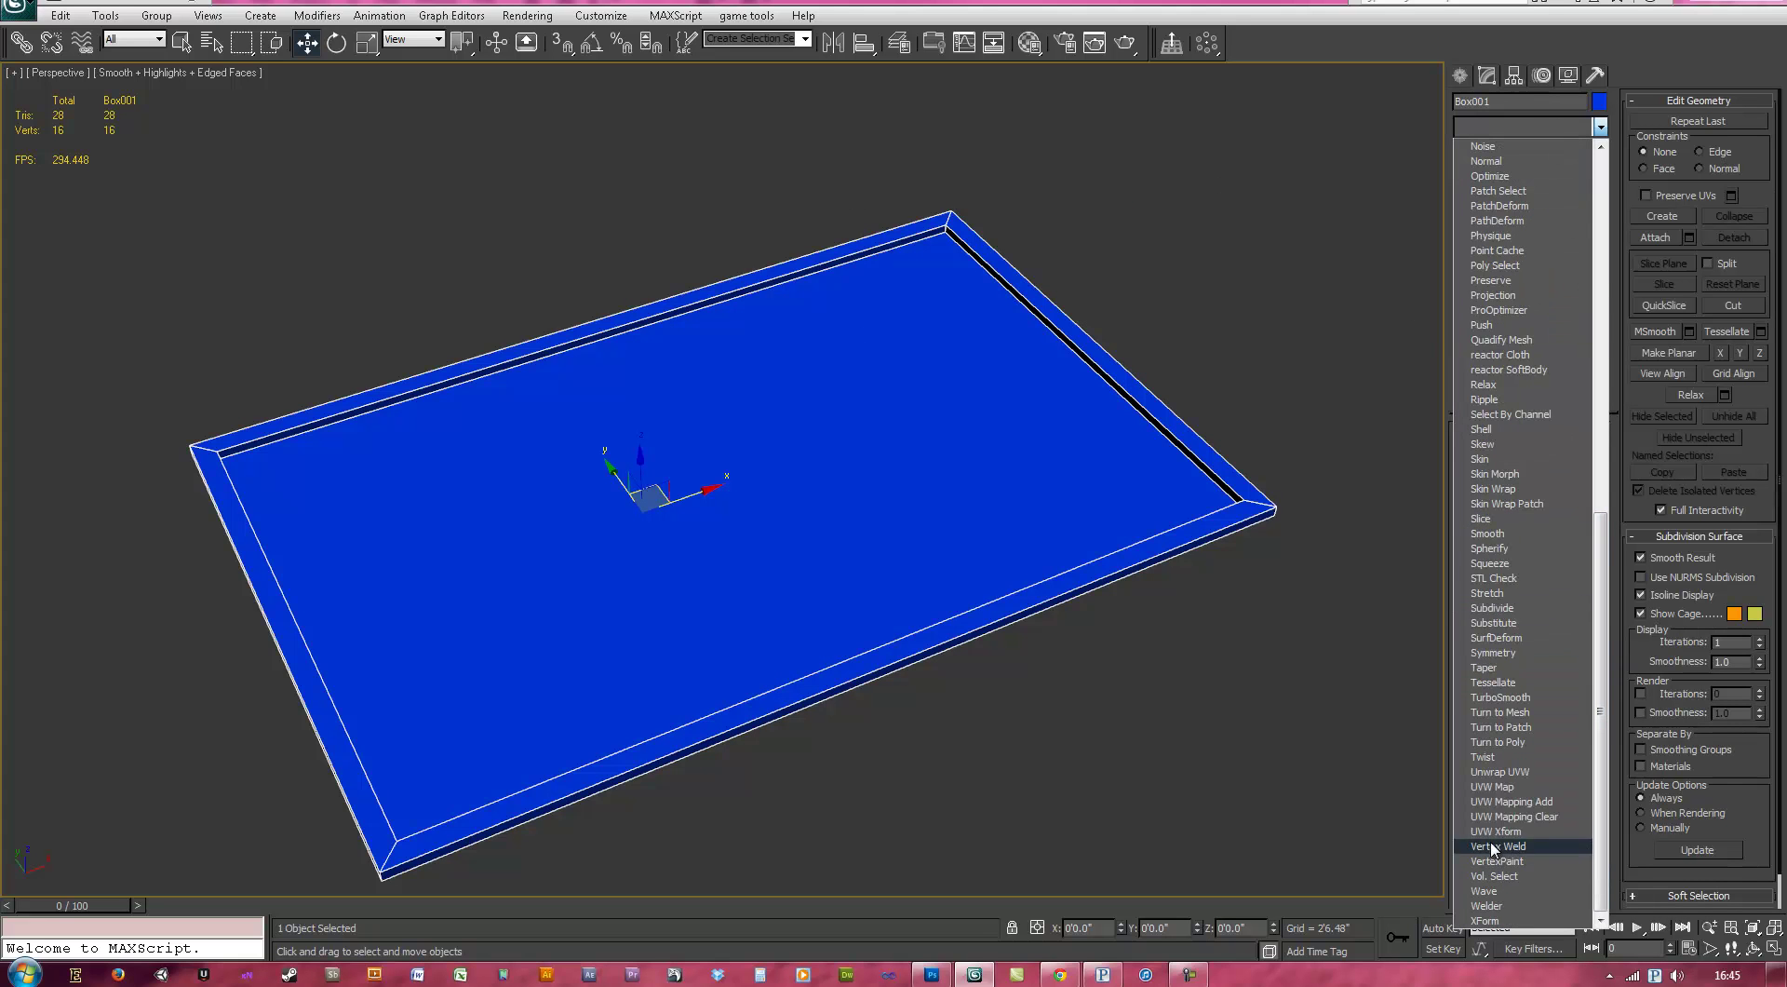
click(1499, 772)
key(e)
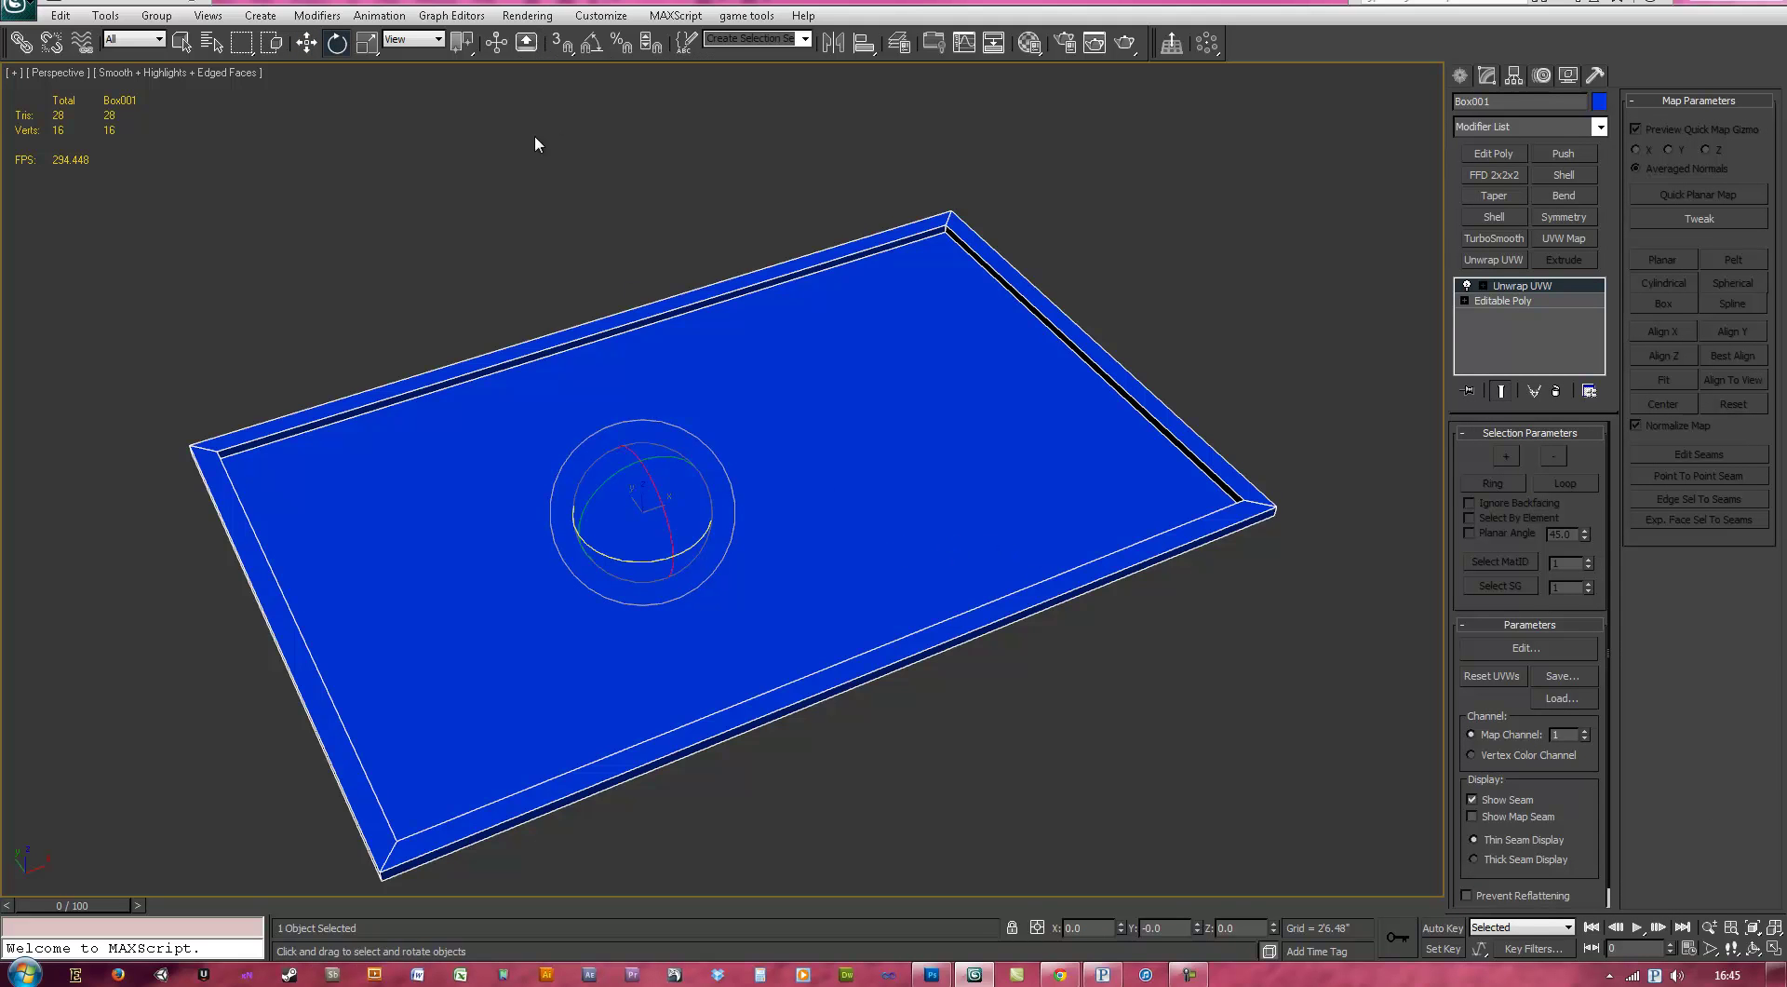
click(526, 45)
key(ctrl+e)
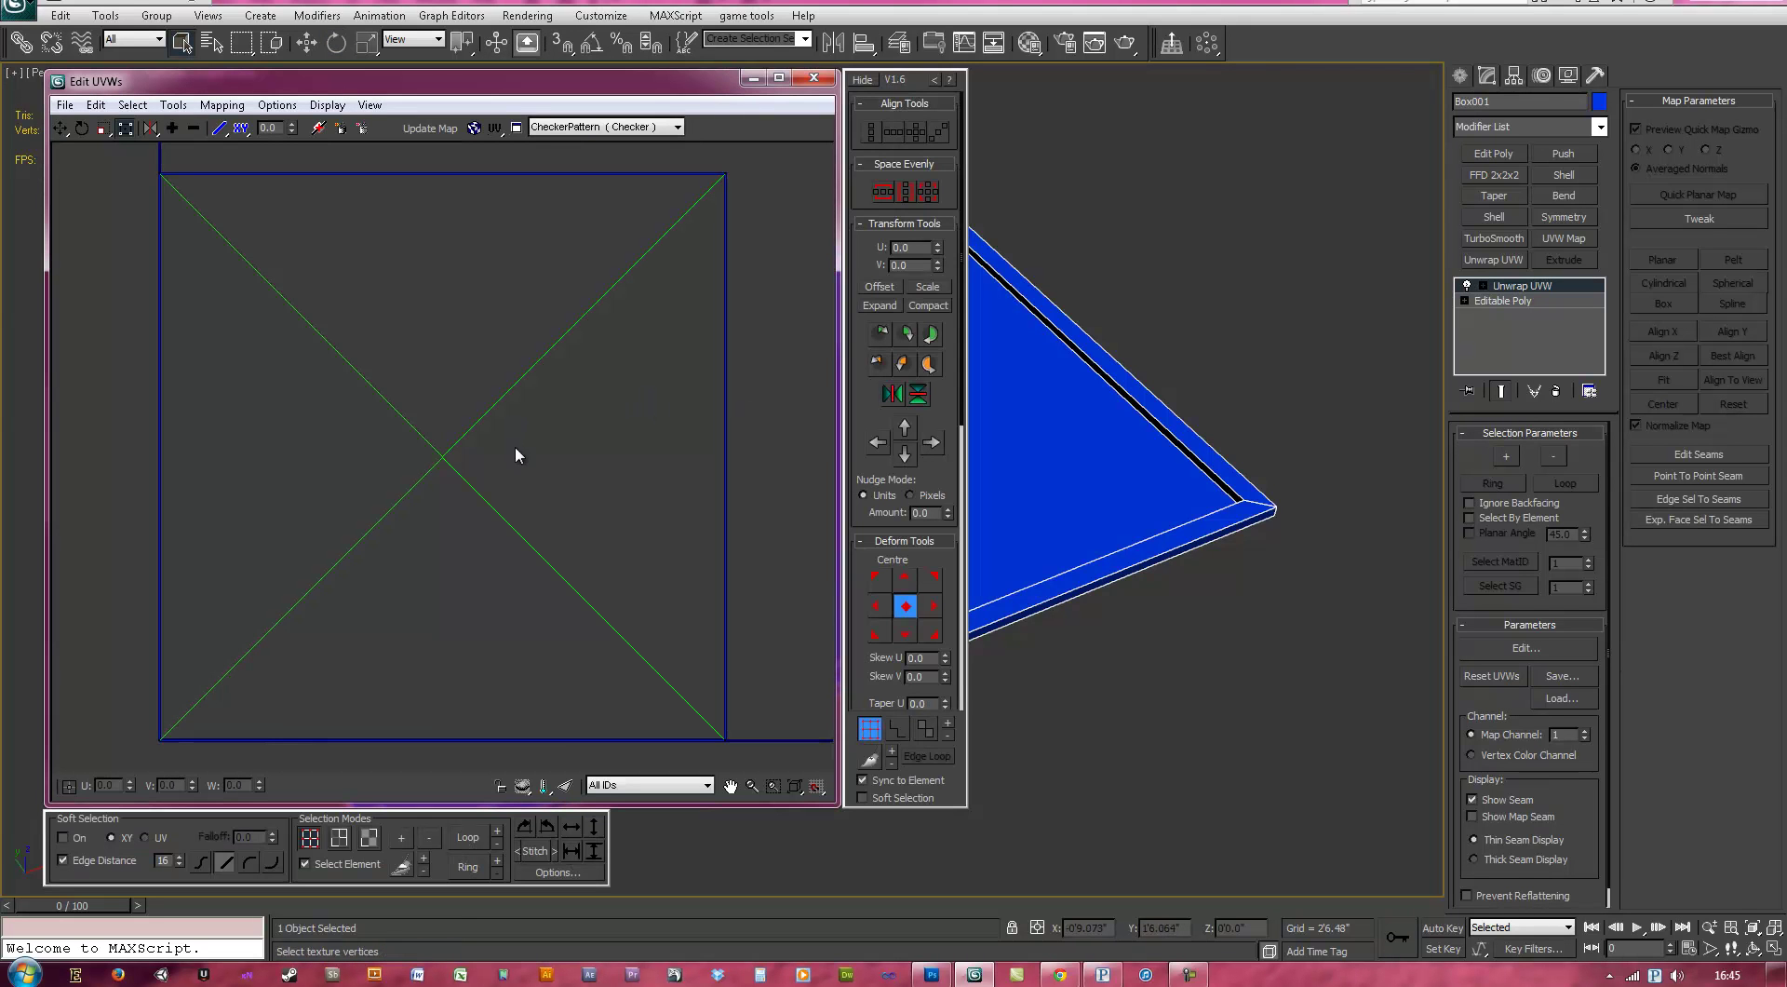
- Flatten-map the UVs in face selection mode so the box's faces are split into separate clusters
click(369, 841)
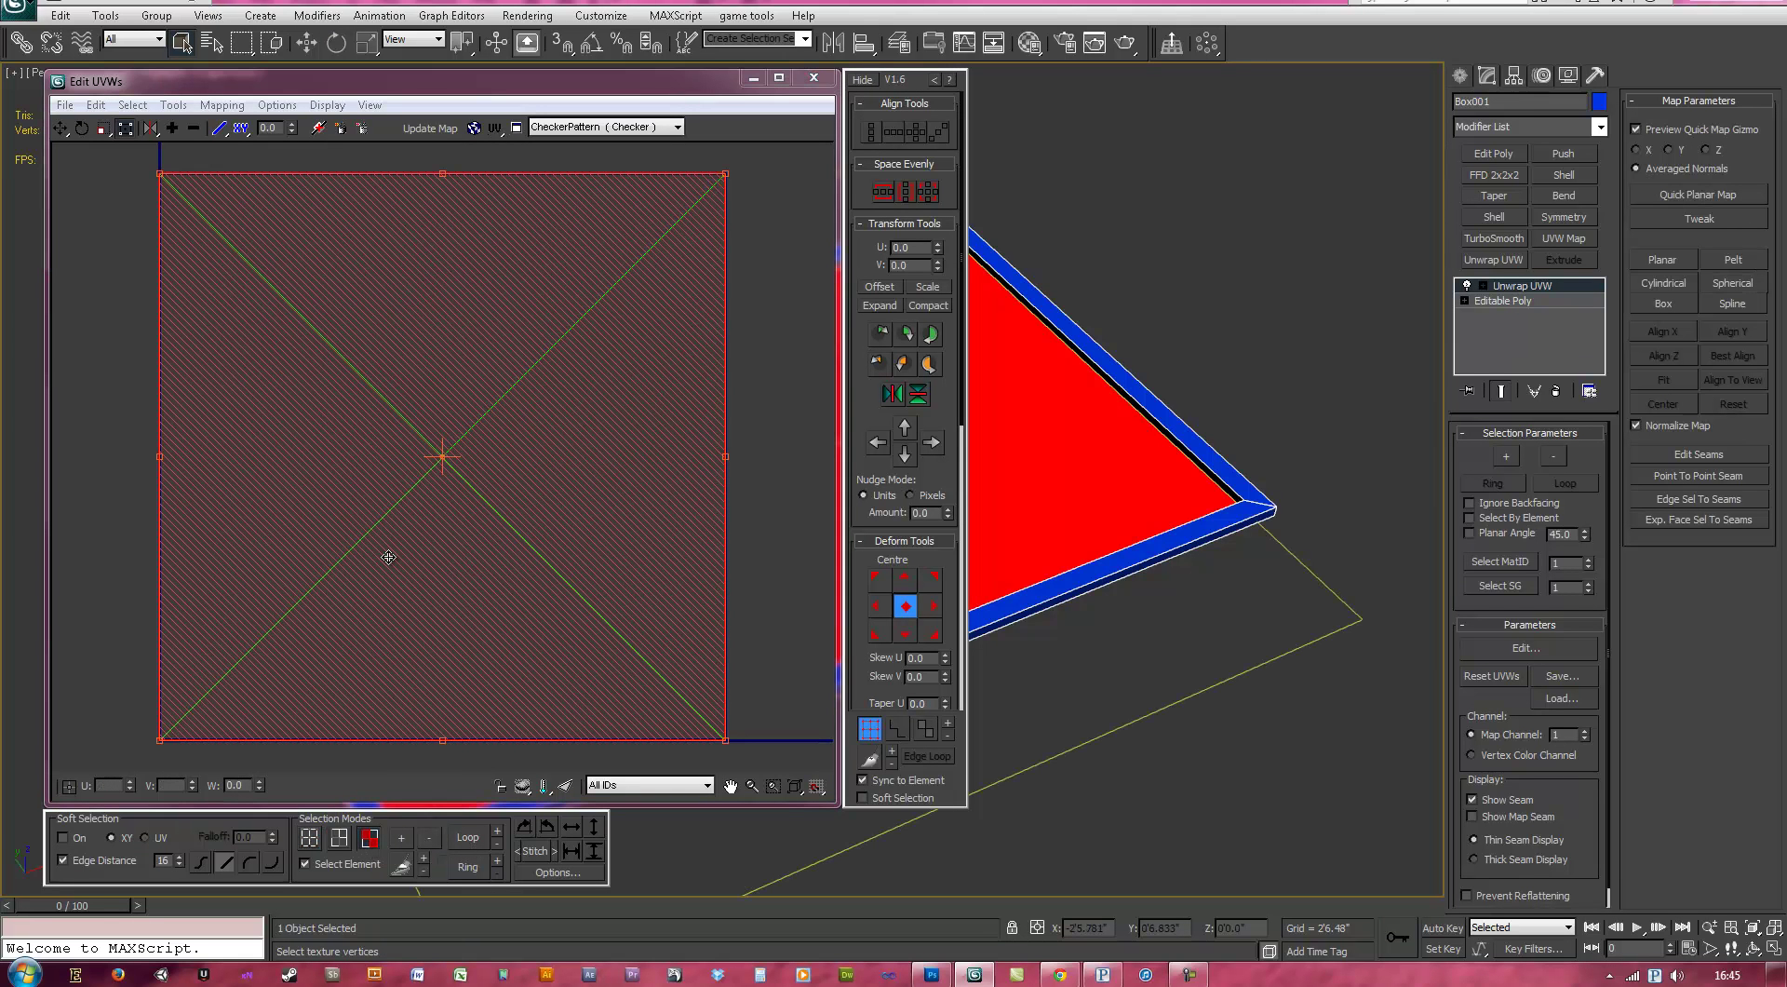
key(f)
middle_drag(494, 571, 497, 466)
middle_drag(1148, 564, 1303, 521)
scroll(519, 522, down, 3)
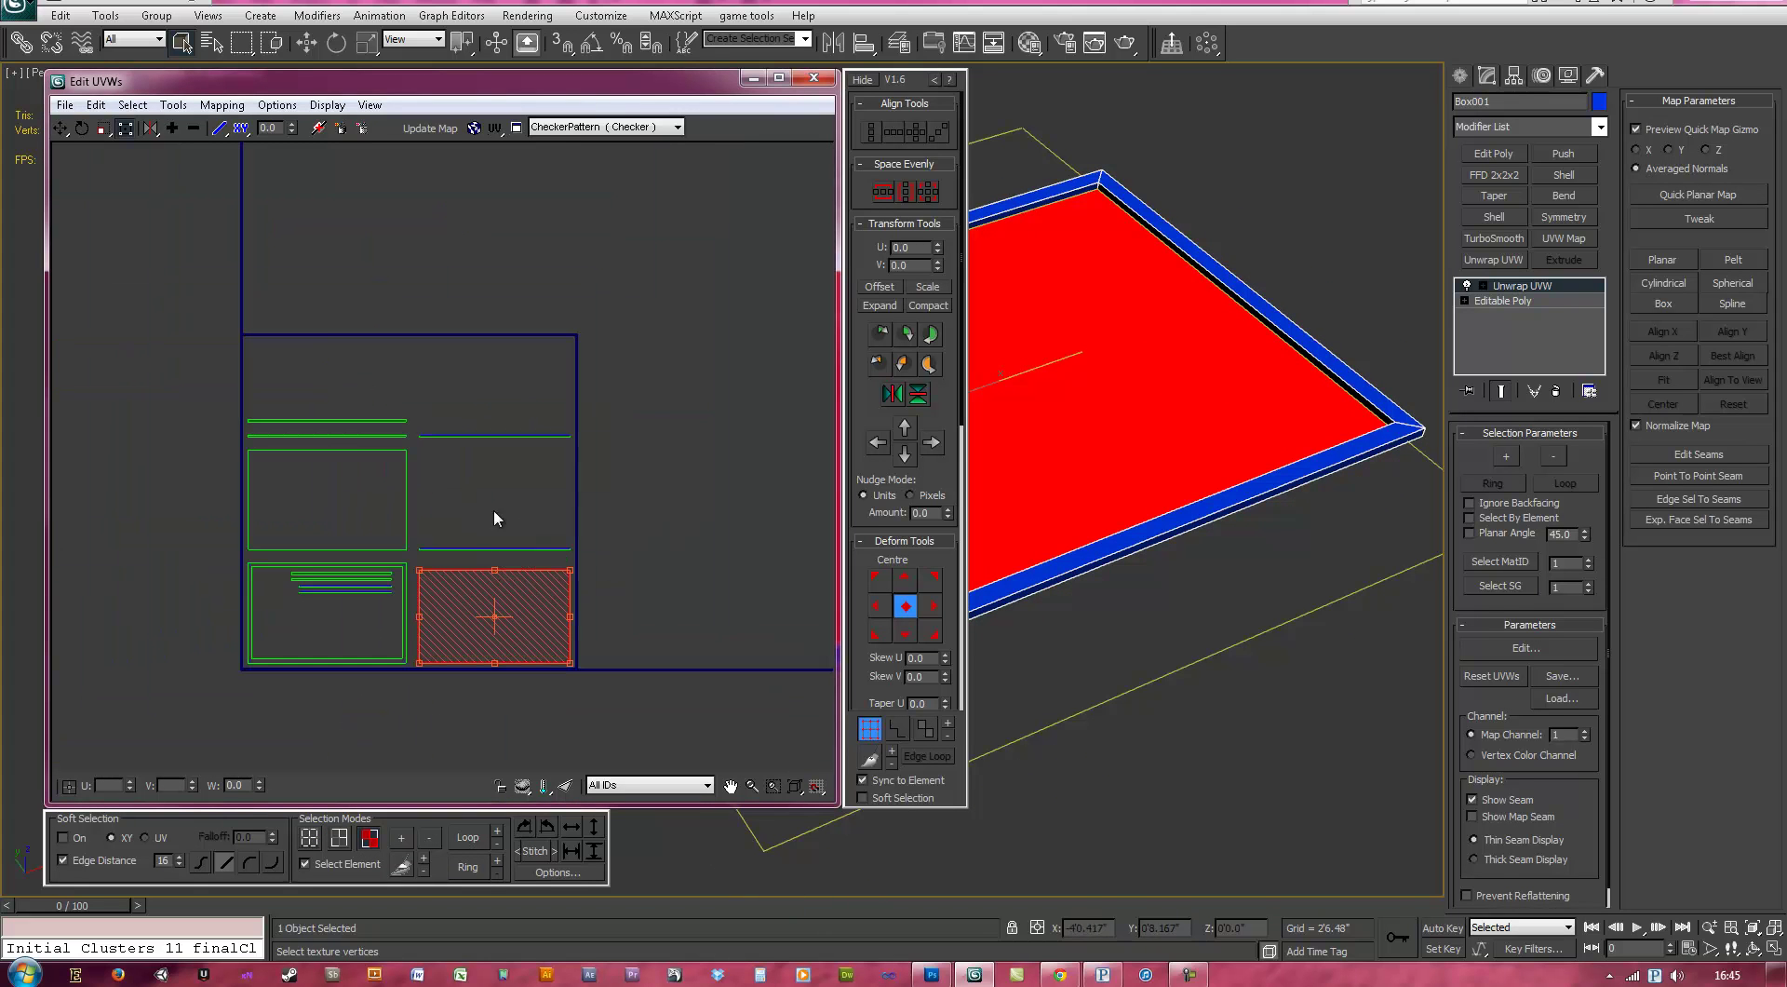
- Move the frame, back-face and strip clusters out of the UV square, leaving only the large recessed panel inside
drag(285, 354, 307, 398)
click(371, 555)
drag(365, 496, 780, 333)
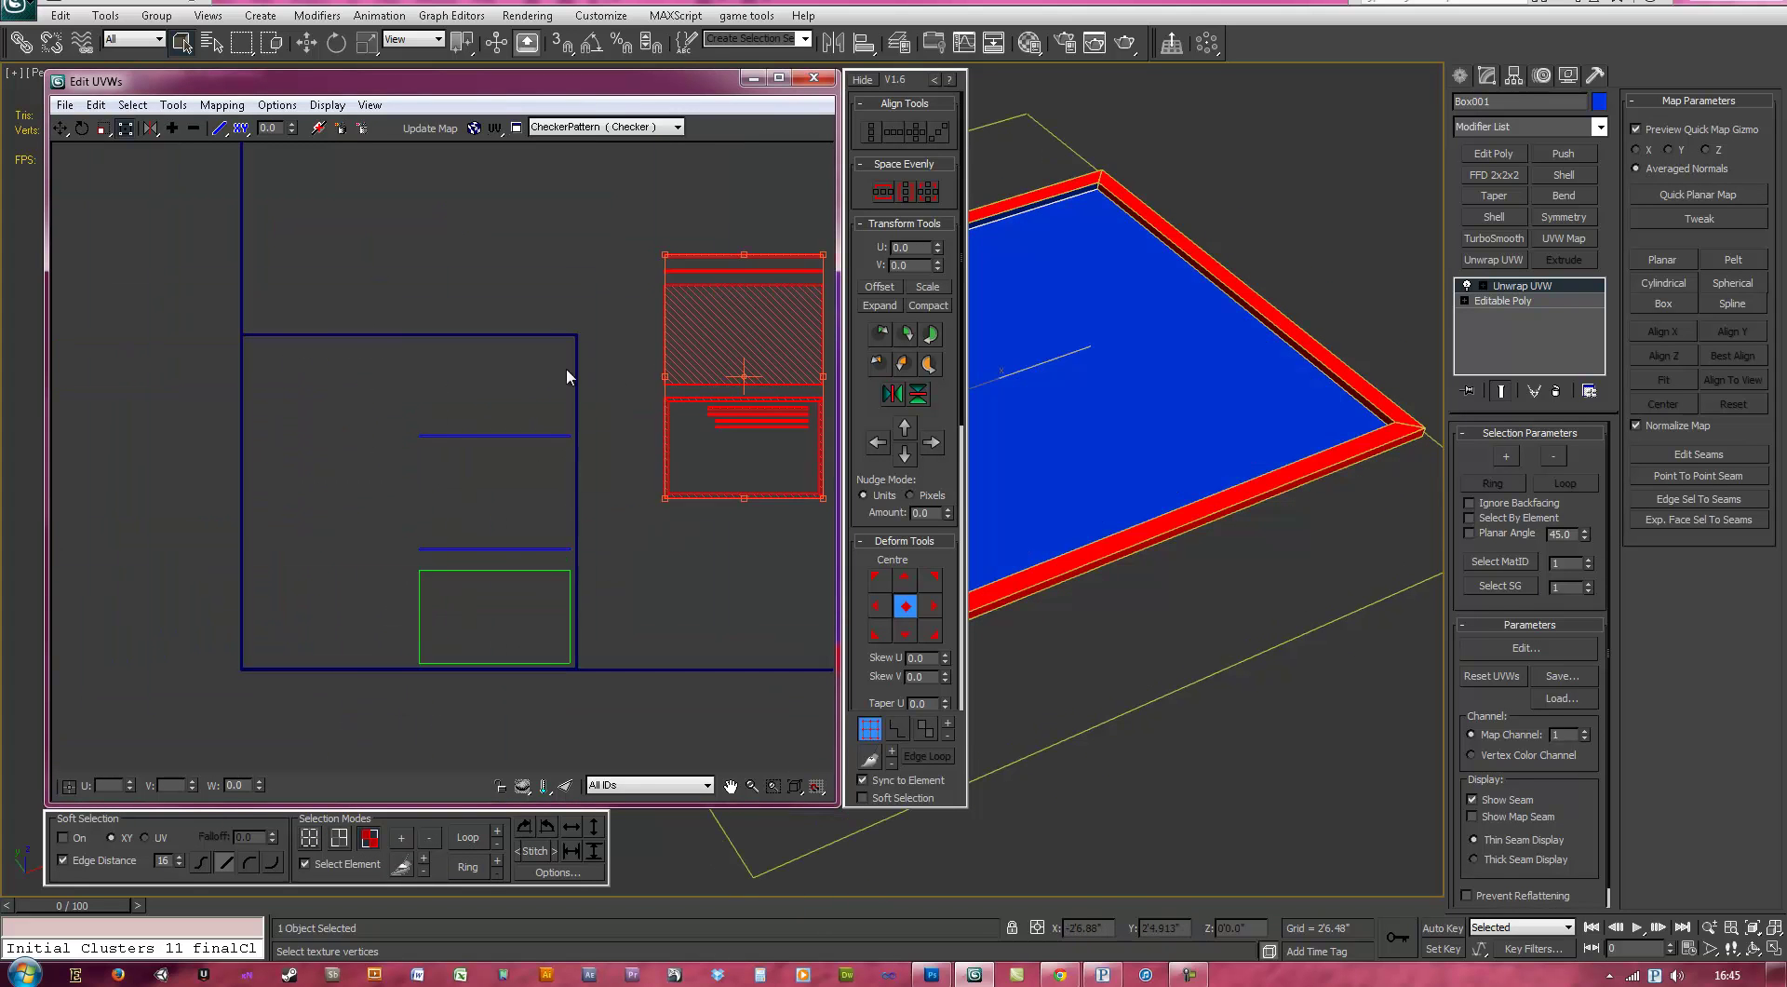
click(545, 555)
drag(544, 555, 806, 658)
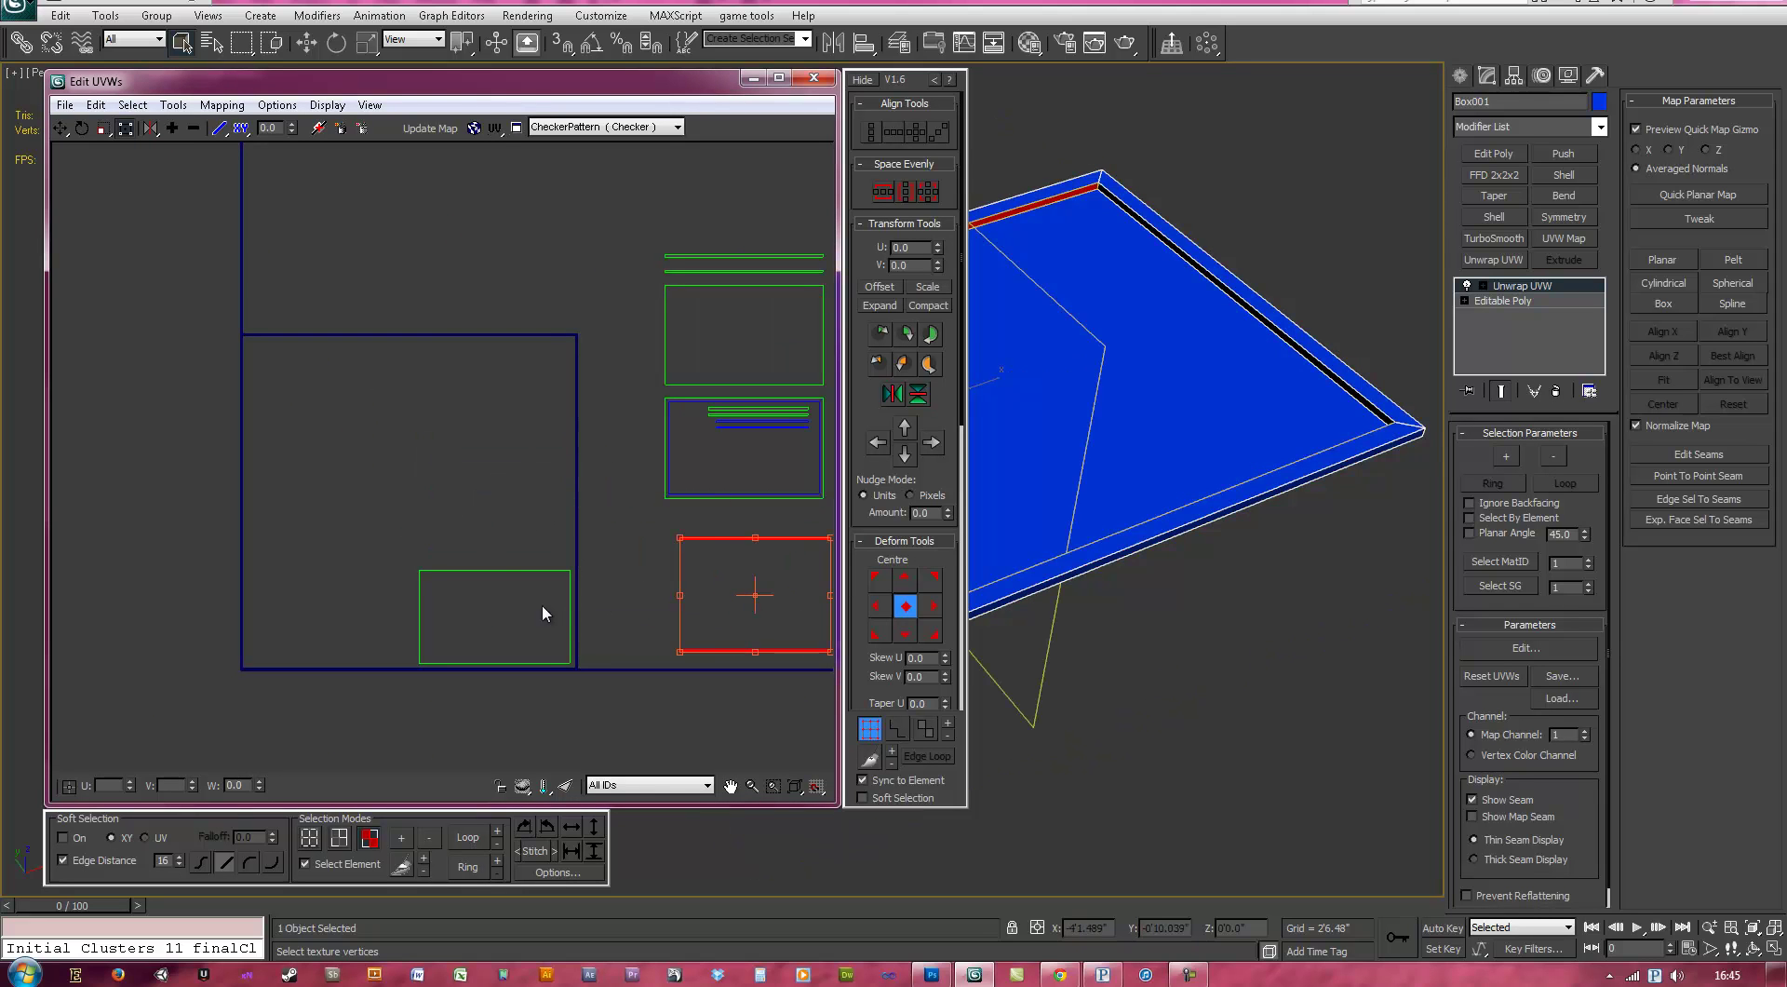
- Move the large recessed panel's UV cluster to the upper left area of the UV square
click(531, 622)
alt+middle_drag(1121, 630, 1416, 606)
drag(513, 632, 363, 435)
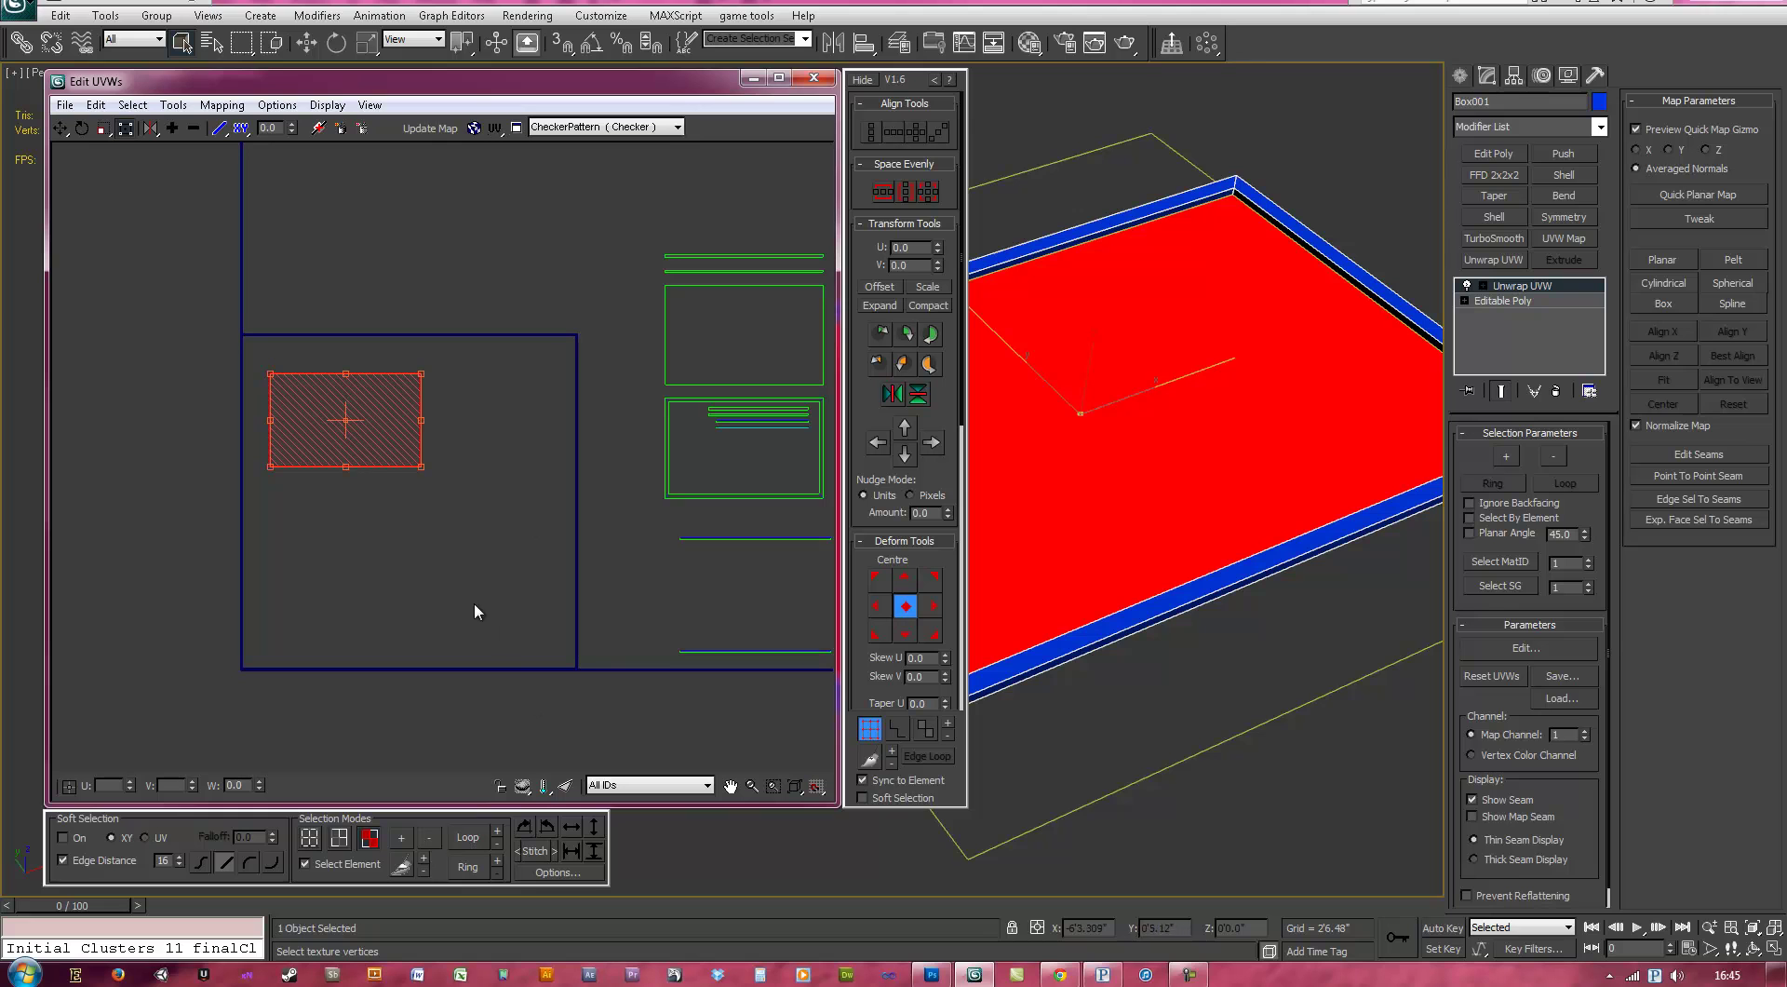
- Turn off Select Element, select all the panel's edges in edge mode and rotate the panel 90 degrees to stand upright
click(343, 865)
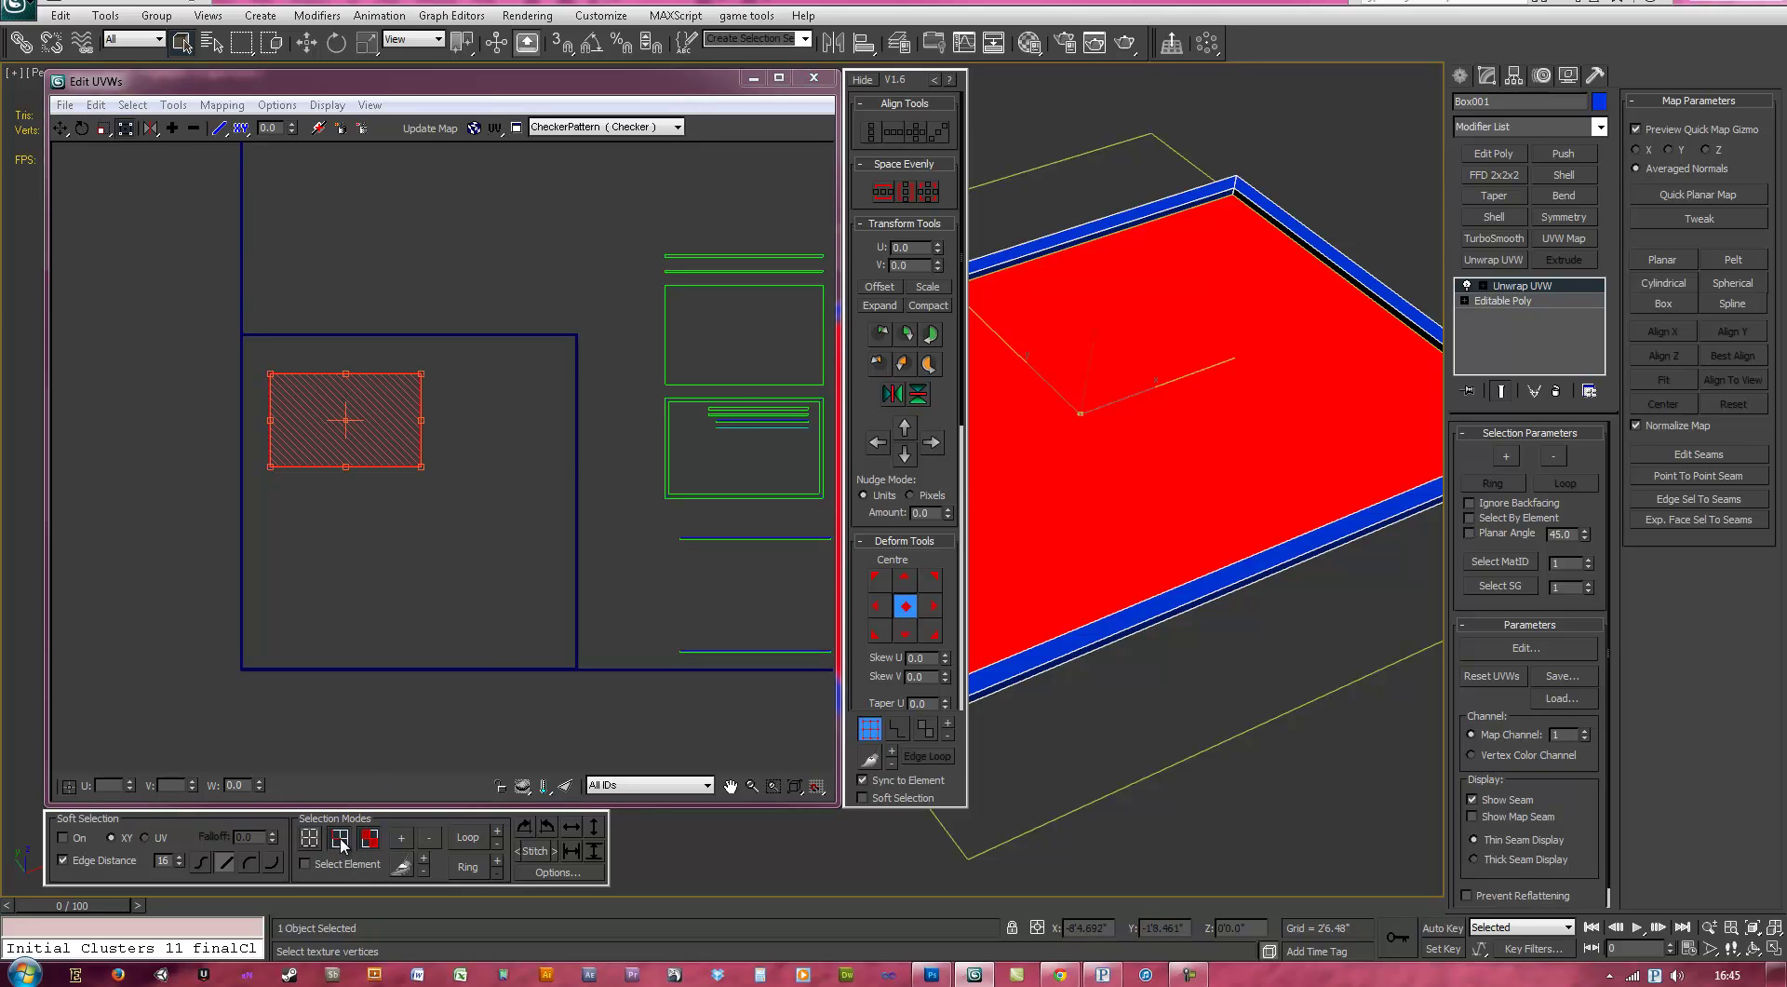
click(346, 837)
drag(448, 391, 274, 430)
drag(437, 556, 220, 339)
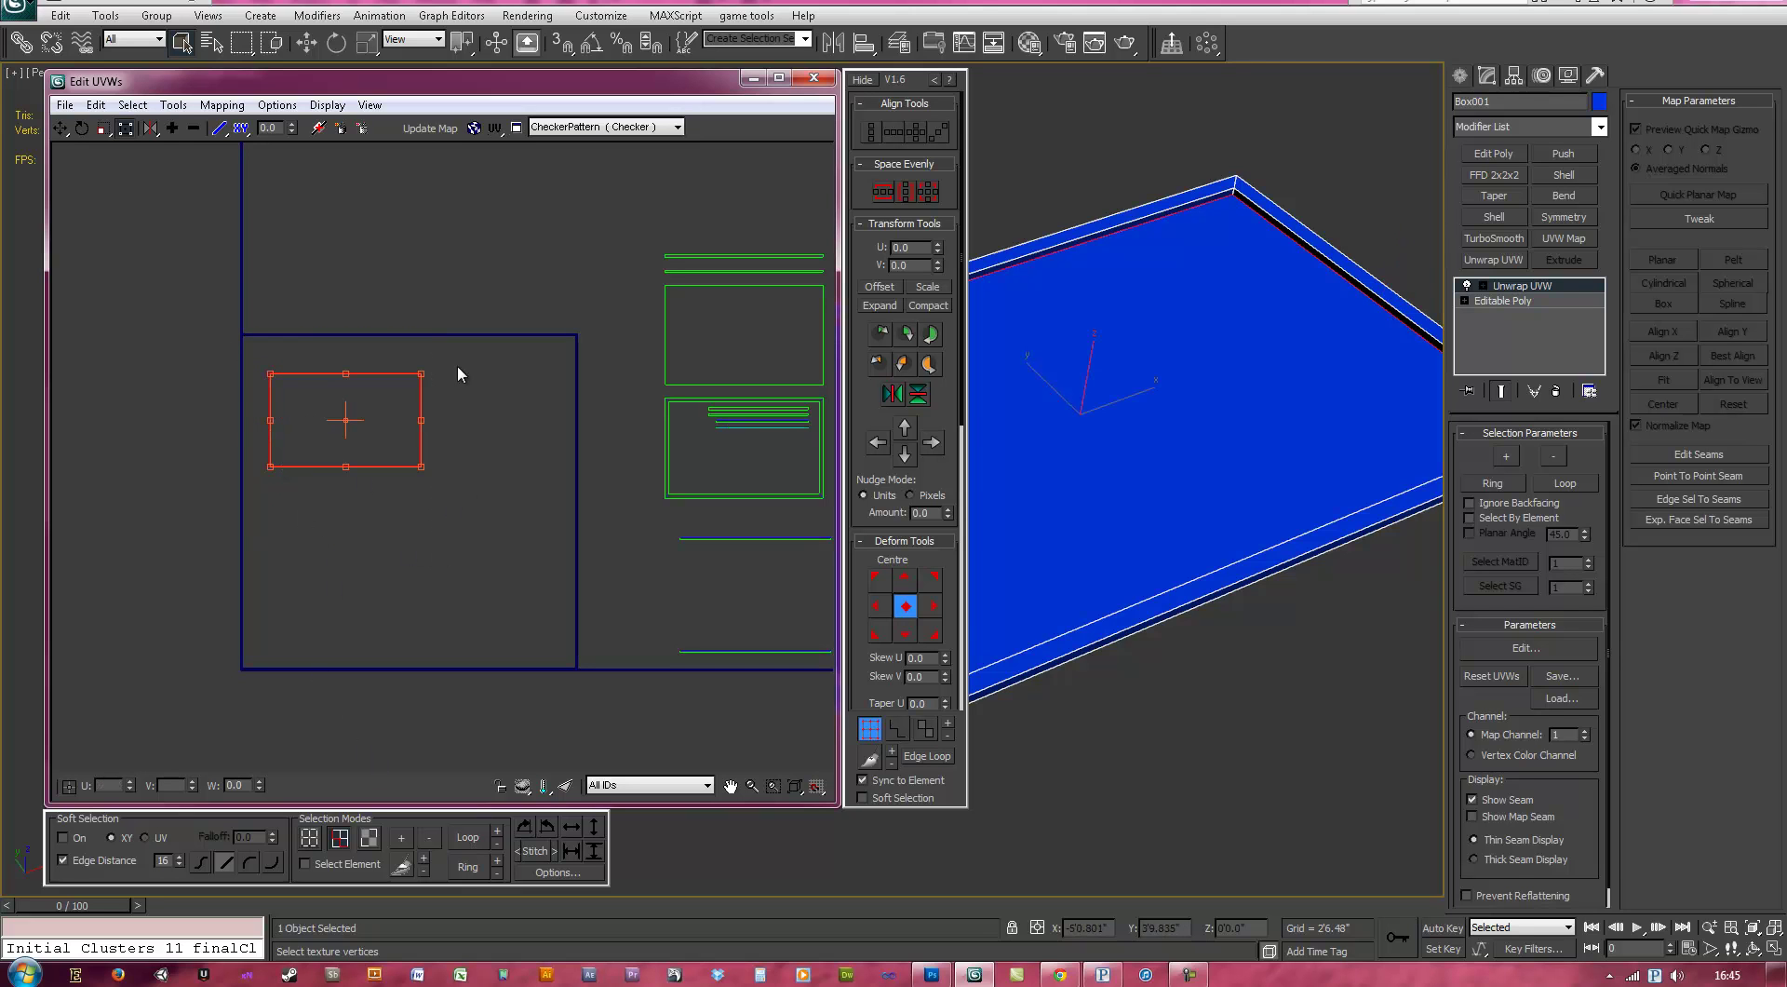
click(524, 825)
- Select the whole upright panel and move it into the upper left corner of the UV square
drag(331, 291, 357, 395)
middle_drag(446, 428, 459, 464)
middle_drag(1343, 549, 1347, 592)
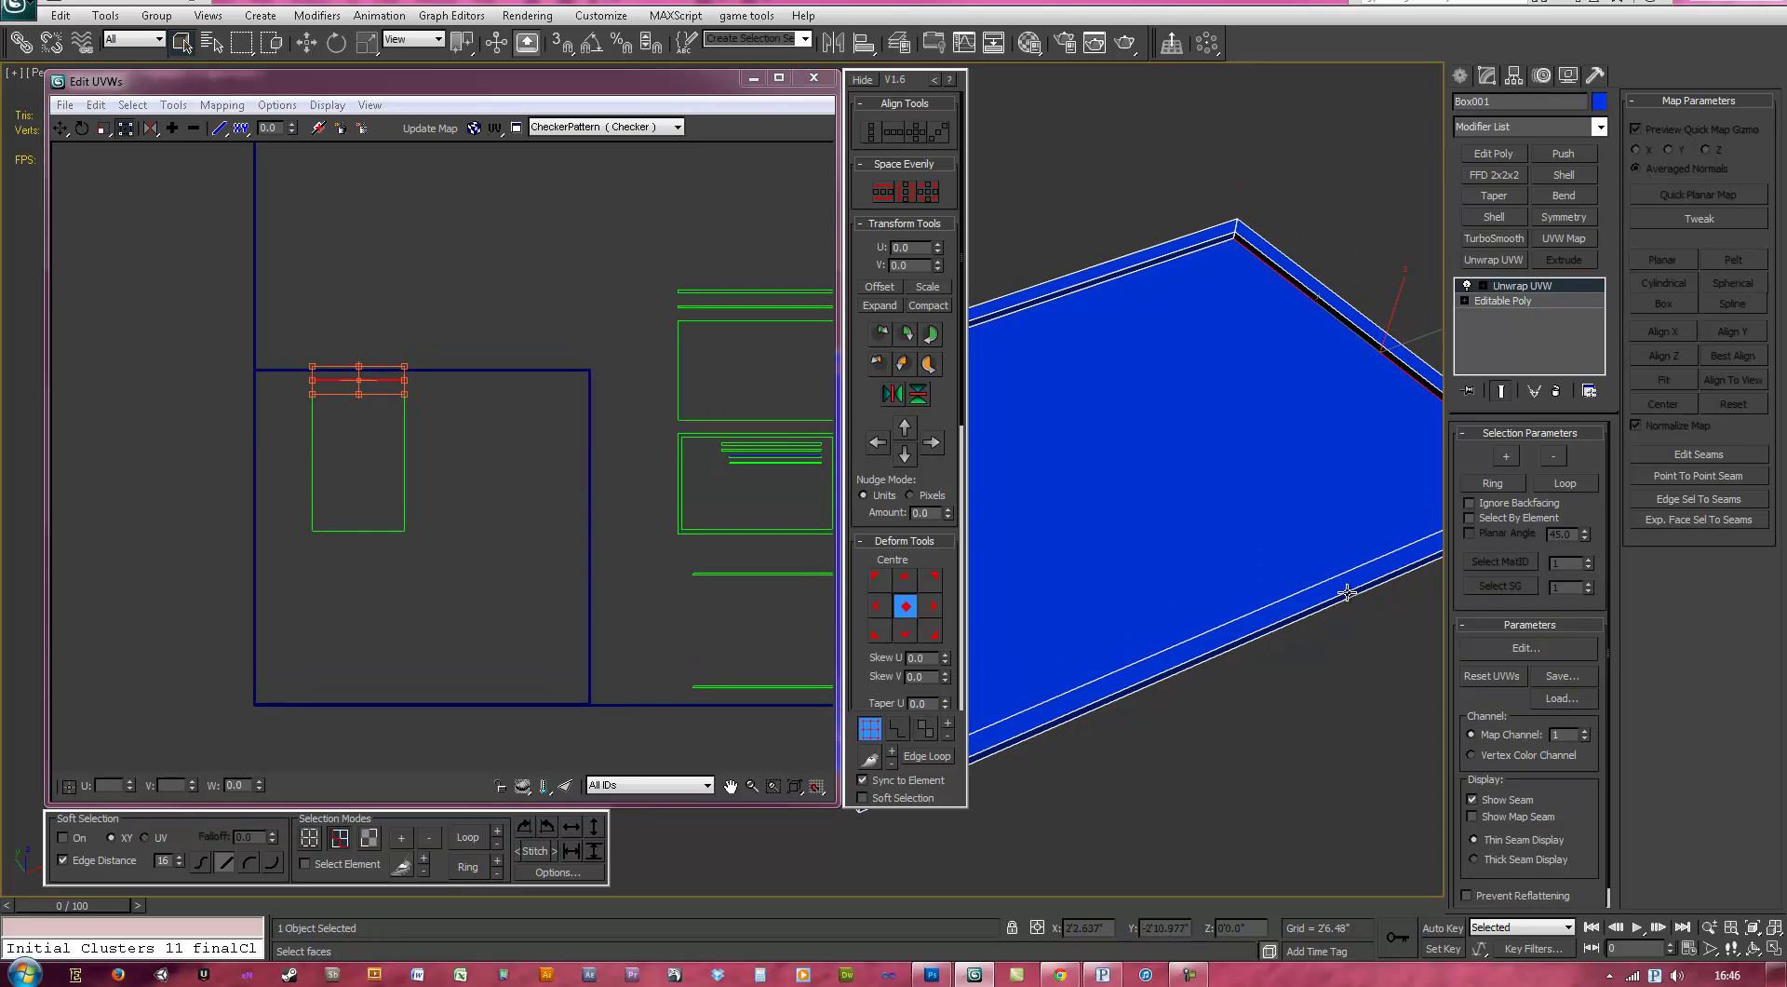
scroll(1345, 596, up, 5)
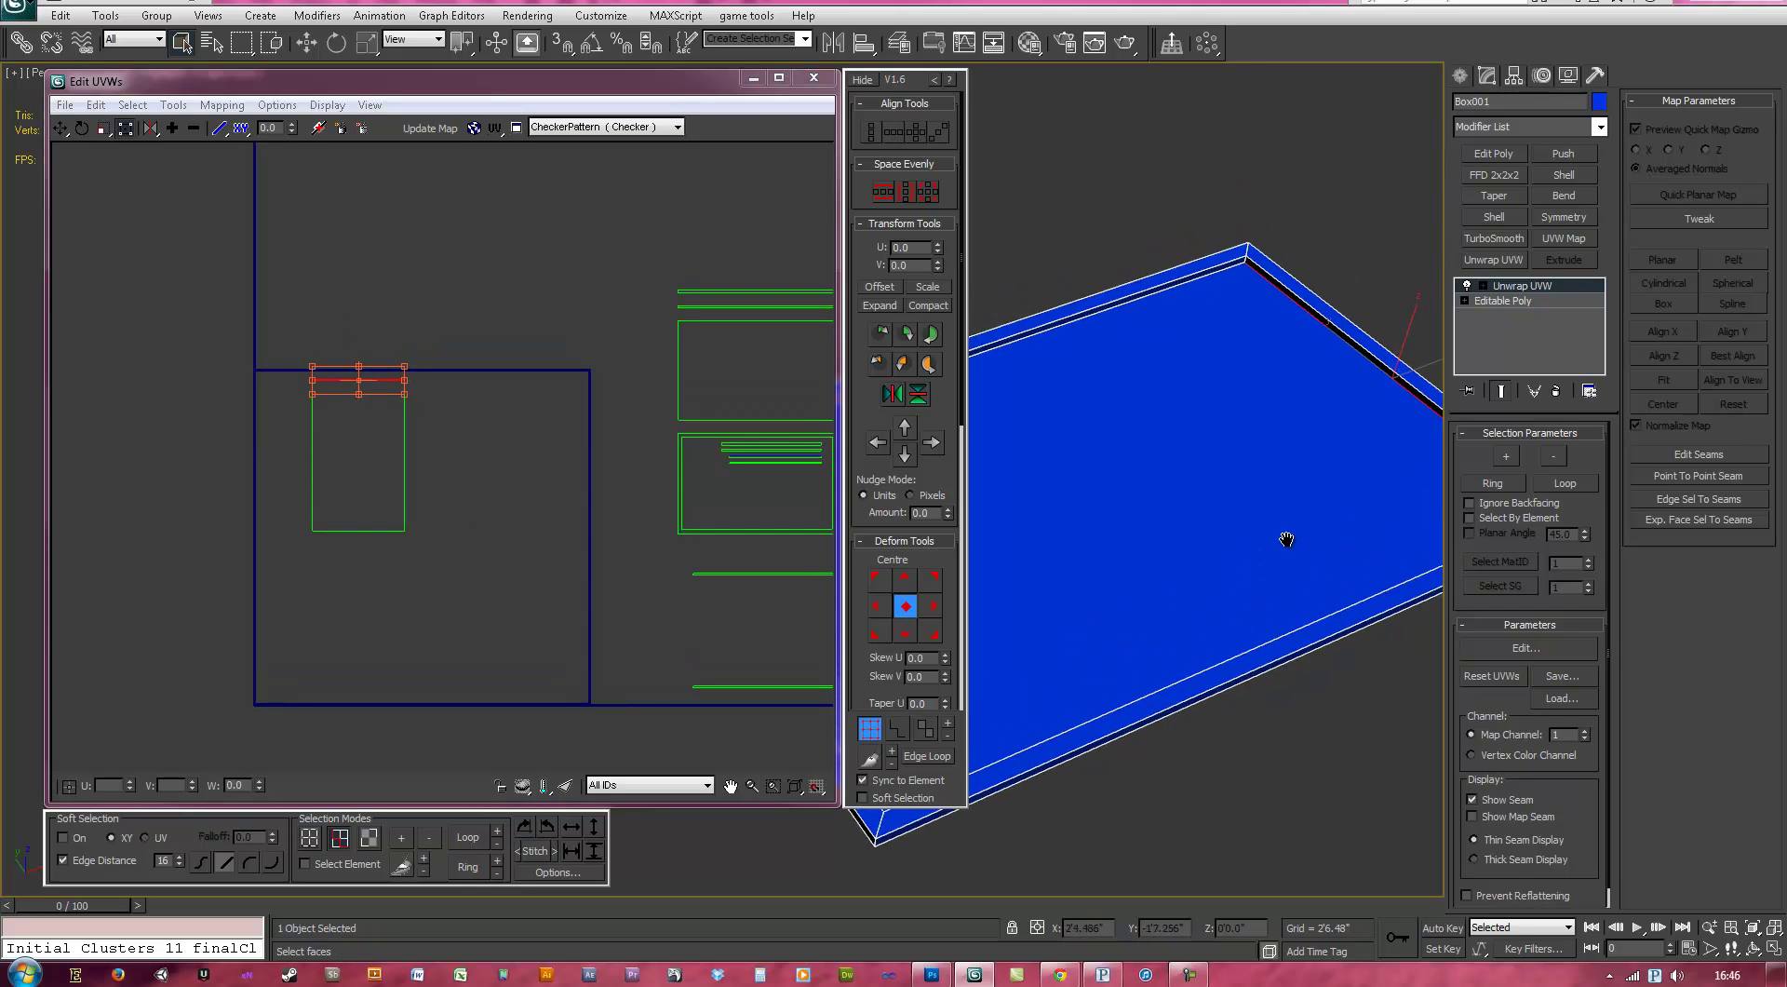
scroll(1341, 555, down, 3)
scroll(1192, 559, up, 1)
drag(299, 451, 443, 568)
drag(379, 479, 326, 472)
- Select the box's large back face, move its UVs into the square beside the panel and rotate them 90 degrees
middle_drag(487, 472, 565, 371)
click(565, 370)
alt+middle_drag(1229, 591, 1185, 372)
key(3)
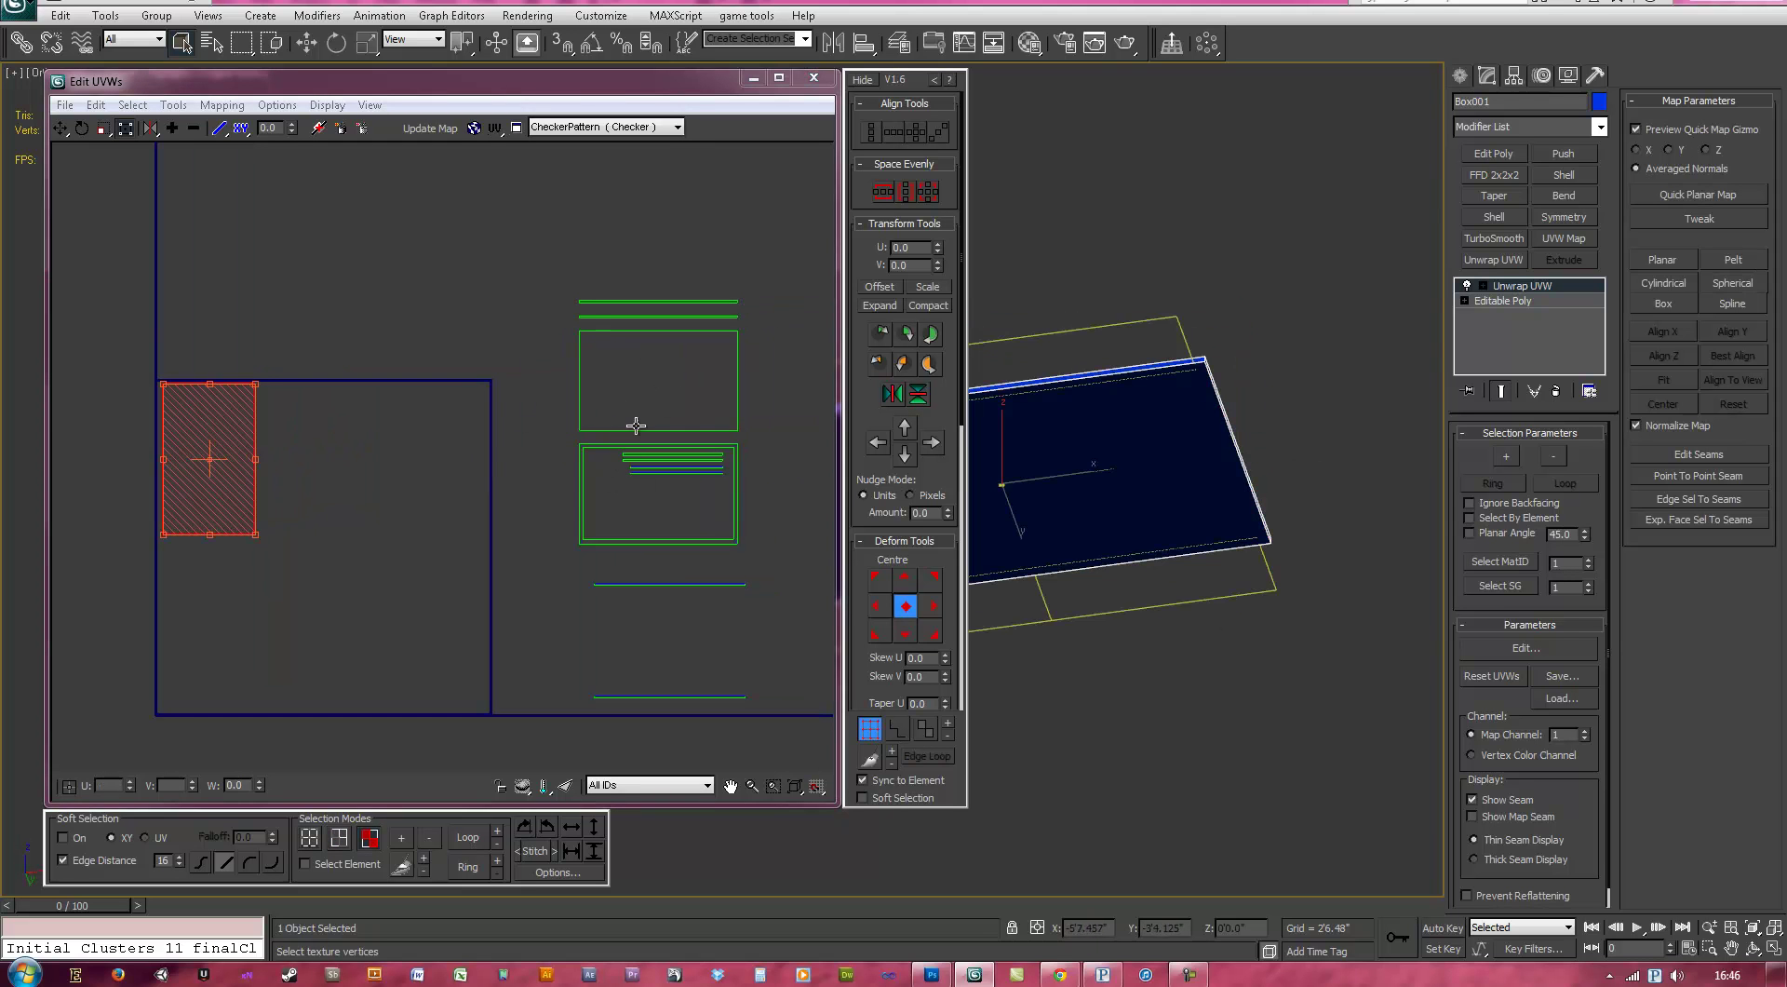
click(678, 395)
drag(668, 370, 360, 545)
click(524, 828)
- Examine the rectangular frame cluster by selecting its side faces one after another
alt+middle_drag(1081, 530, 1212, 631)
scroll(671, 499, up, 3)
scroll(503, 465, up, 4)
scroll(497, 484, down, 4)
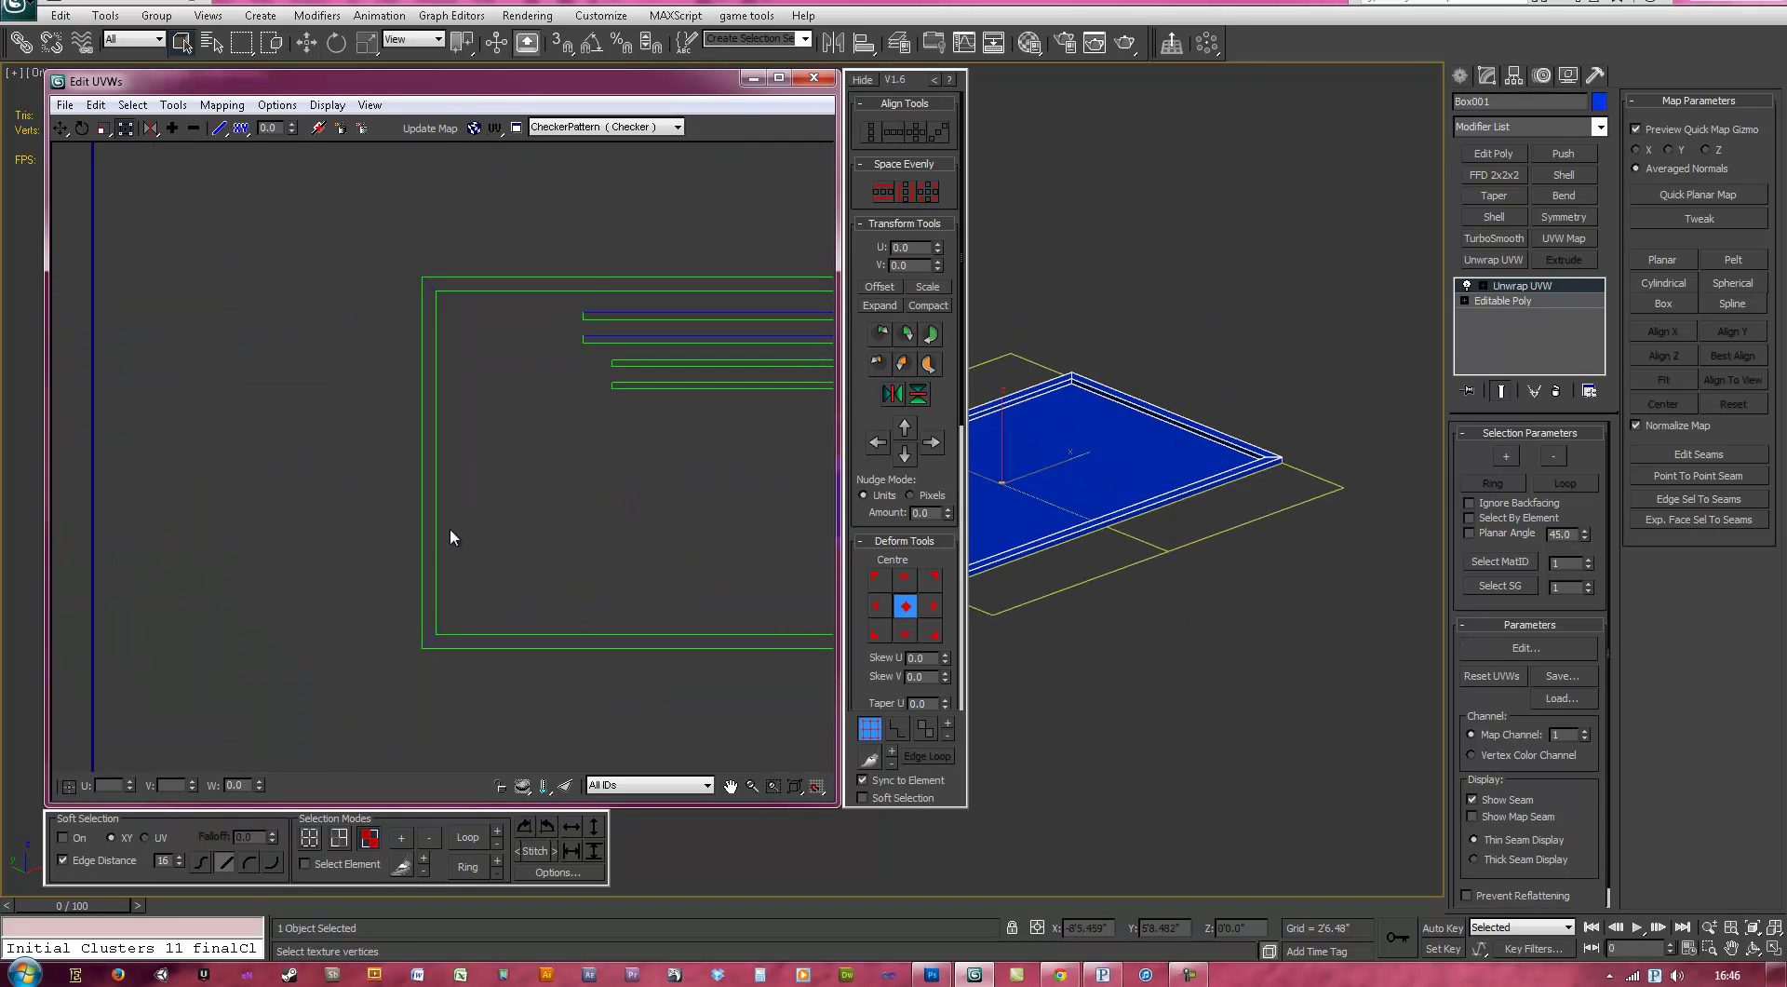
click(390, 530)
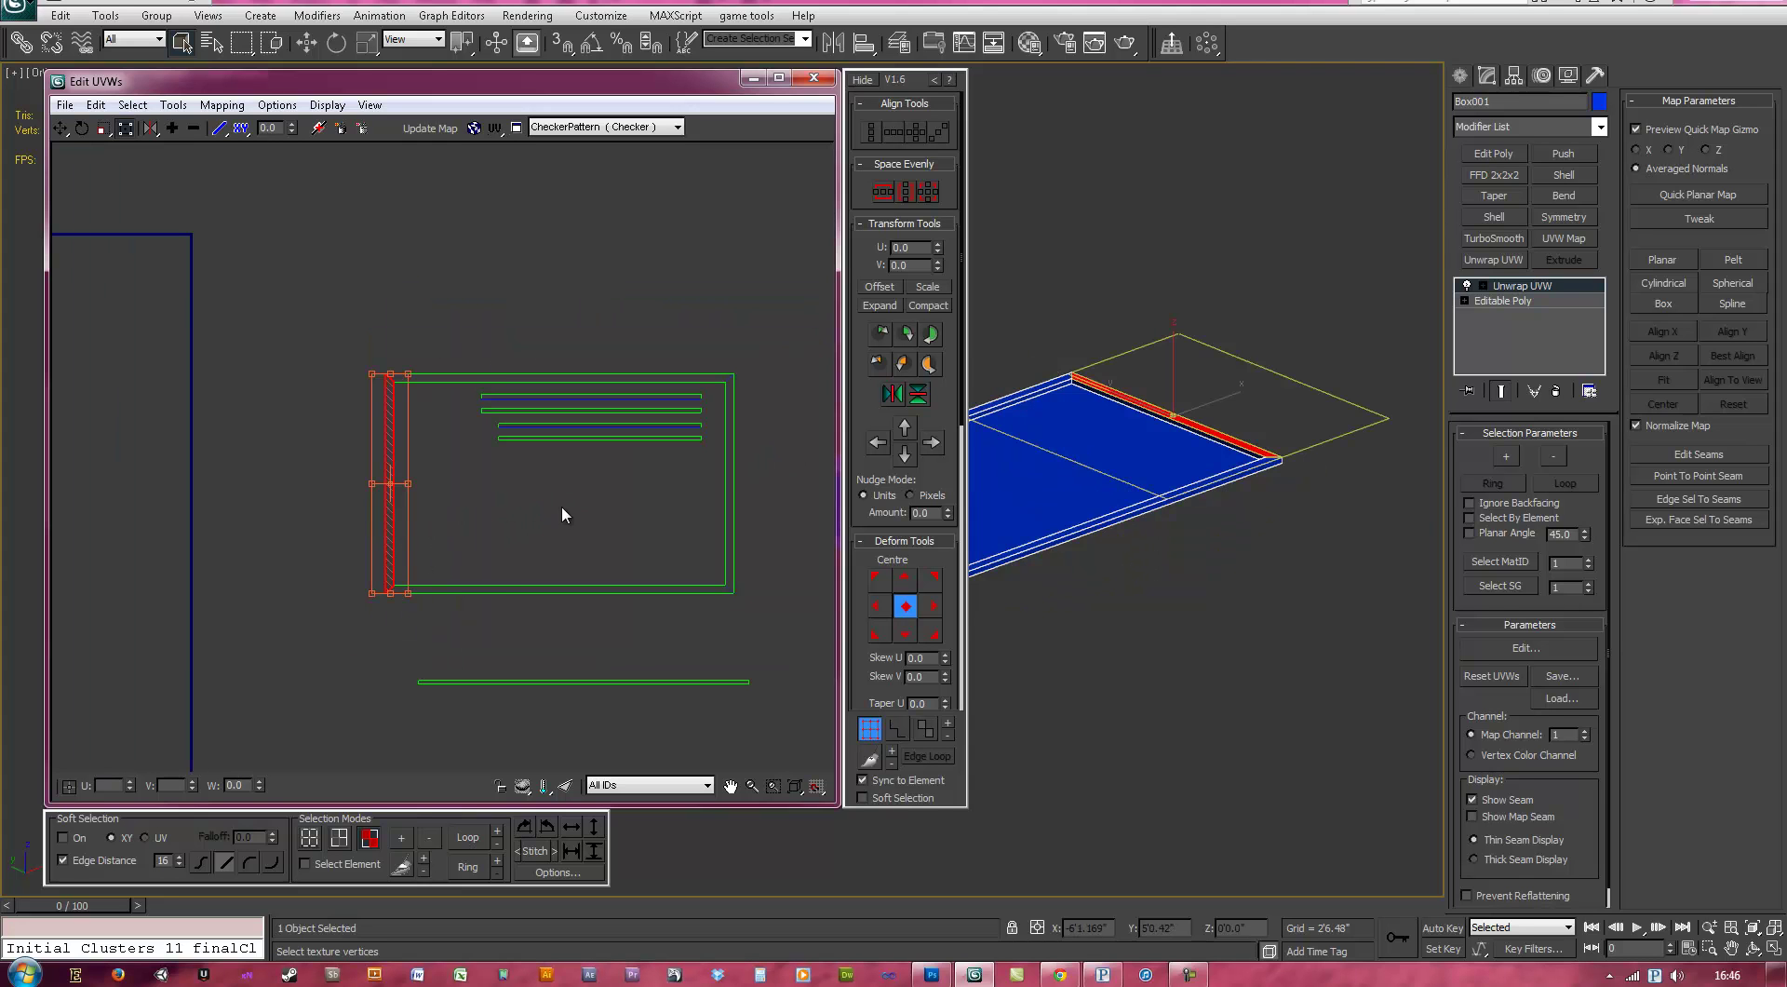
drag(628, 499, 790, 512)
click(600, 589)
click(455, 376)
- Separate the frame cluster's left side by moving that face into the UV square beside the back face
middle_drag(549, 568, 512, 296)
scroll(509, 321, up, 3)
scroll(505, 322, down, 3)
middle_drag(408, 247, 605, 477)
scroll(596, 489, up, 3)
click(490, 396)
scroll(487, 400, down, 2)
scroll(487, 506, up, 2)
mouse_move(487, 506)
middle_down()
mouse_move(487, 549)
mouse_move(656, 529)
middle_up()
scroll(644, 493, down, 4)
scroll(623, 540, up, 2)
drag(695, 552, 441, 531)
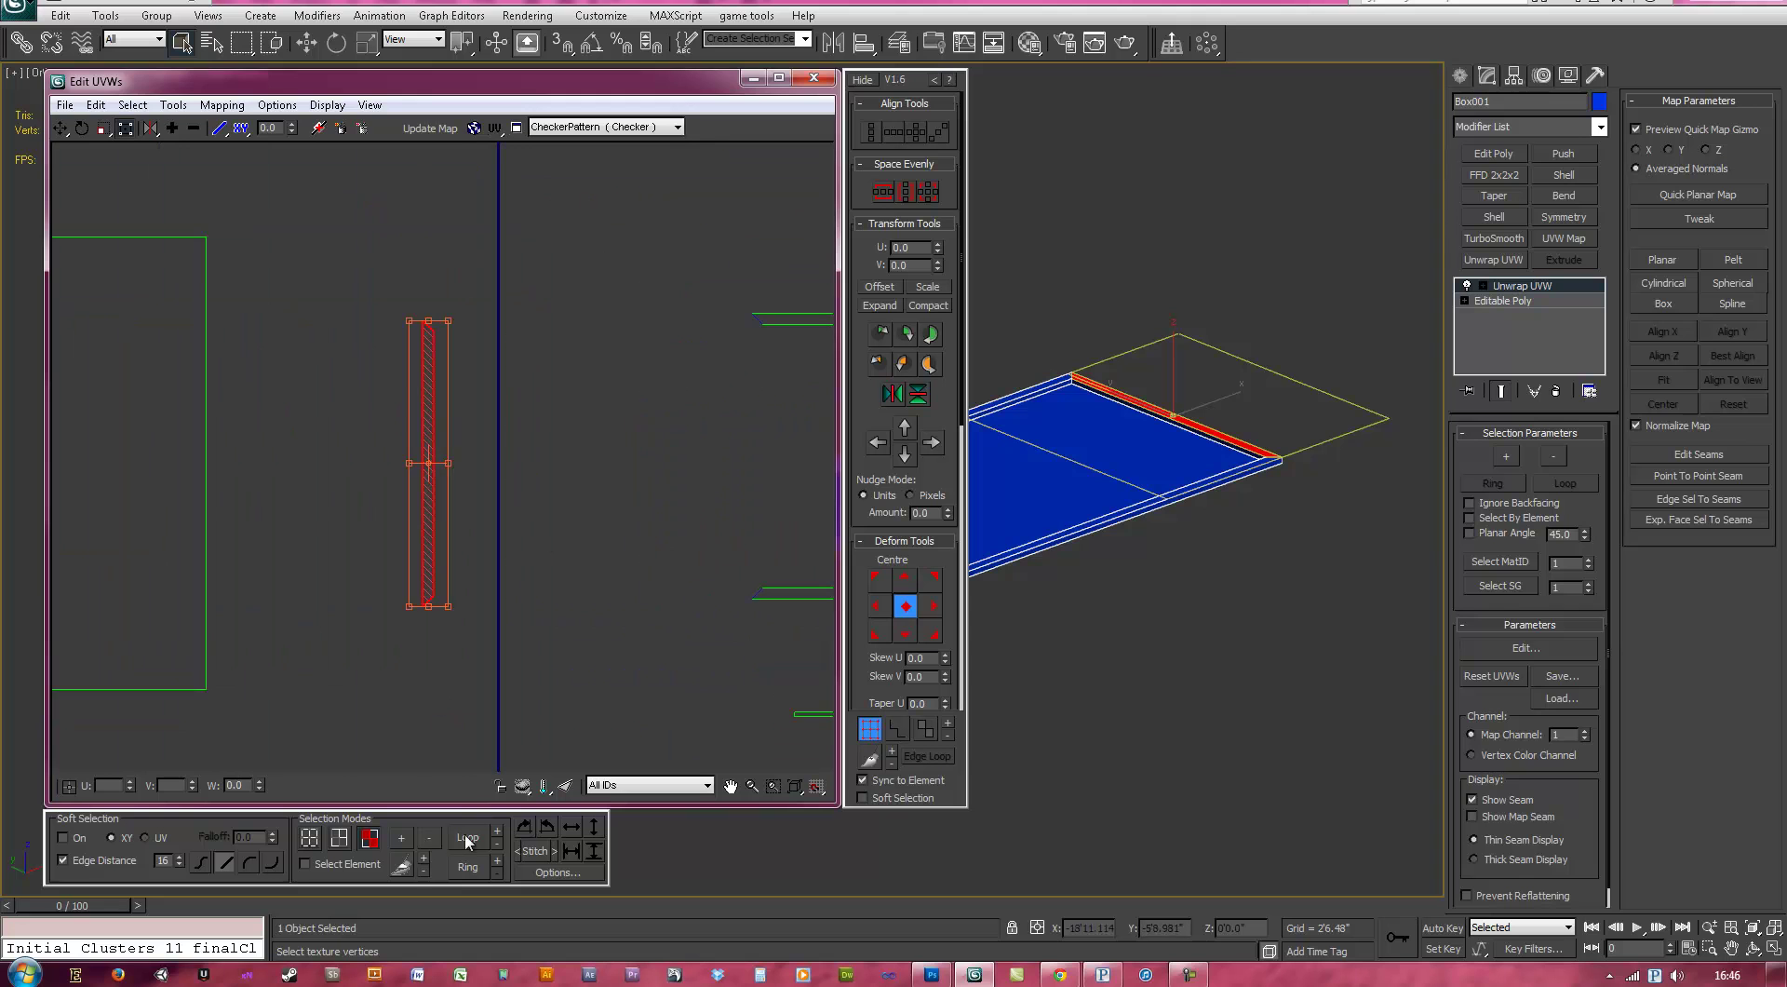
- Stitch the adjoining wall strip onto one long edge of the separated frame side in edge selection mode
scroll(376, 595, up, 2)
scroll(381, 594, up, 1)
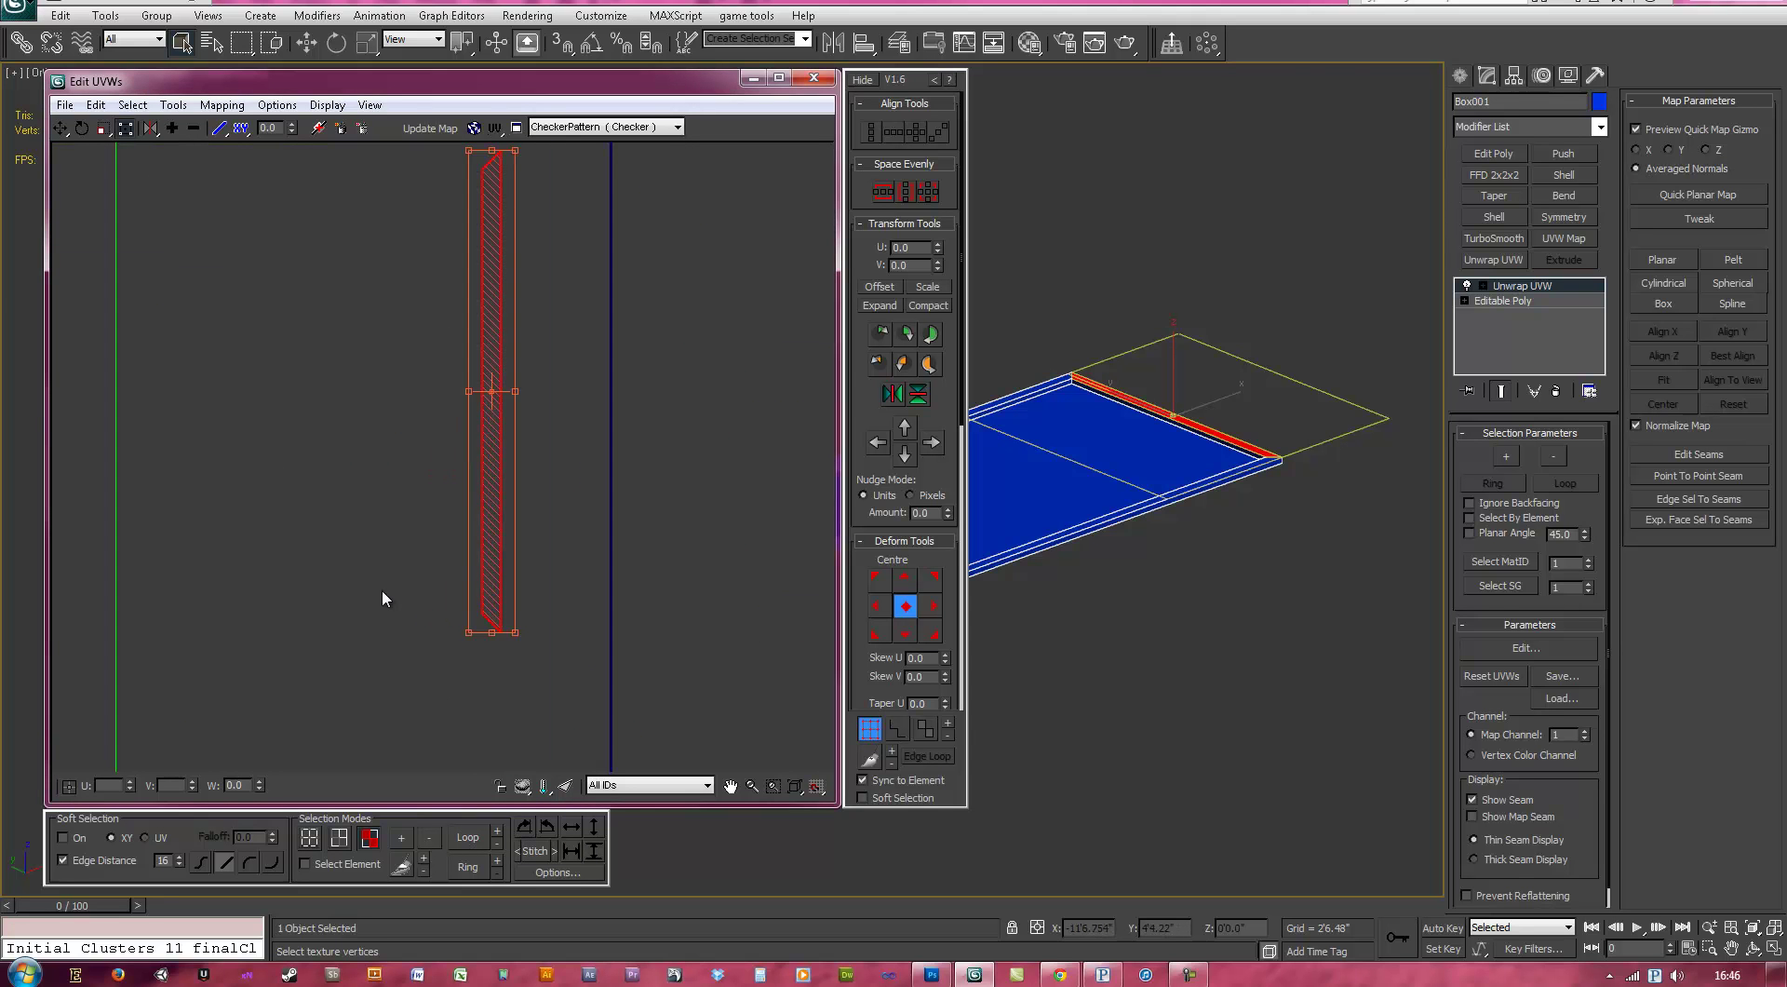
key(2)
drag(418, 448, 490, 503)
middle_drag(494, 506, 546, 514)
drag(477, 483, 511, 486)
key(s)
key(ctrl+z)
middle_drag(618, 539, 561, 533)
key(s)
- Stitch the remaining adjoining wall strip onto the opposite long edge of the separated frame side
drag(506, 504, 472, 490)
key(s)
key(ctrl+z)
middle_drag(513, 508, 428, 471)
scroll(494, 385, down, 5)
middle_drag(1072, 501, 1154, 474)
middle_drag(739, 452, 674, 452)
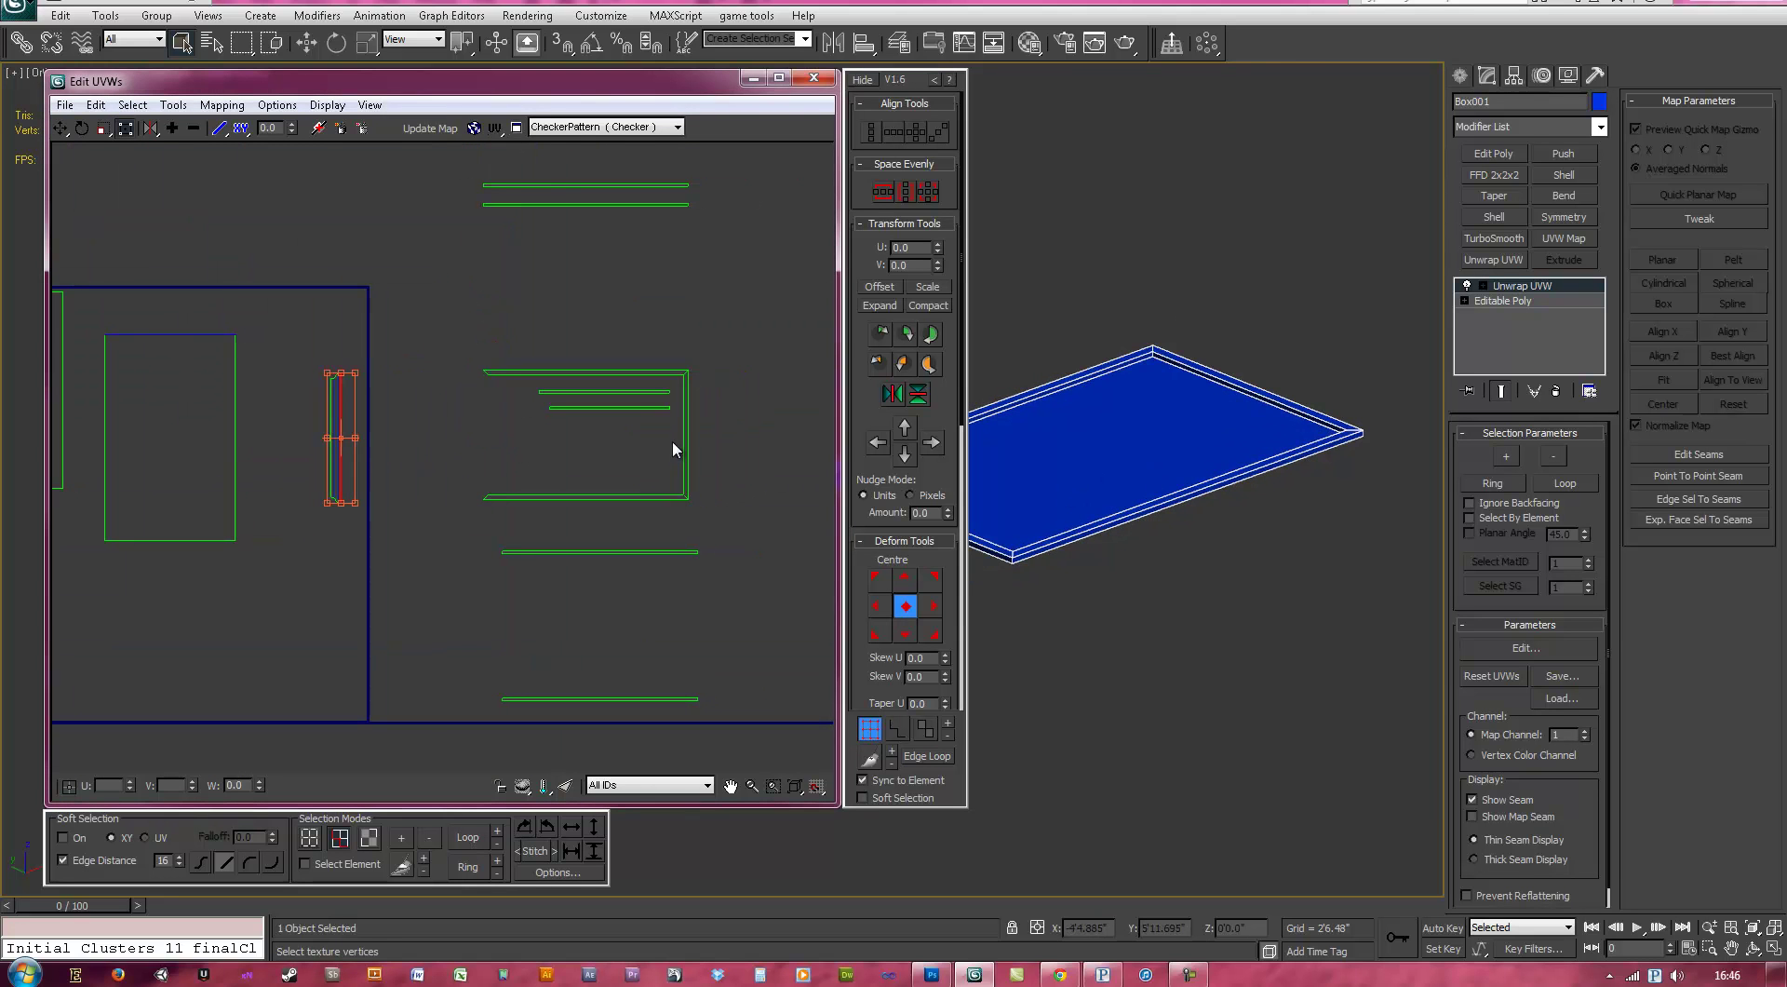
- Stitch the adjoining wall strips onto both long edges of the frame cluster's right side
click(684, 443)
scroll(678, 452, up, 5)
key(s)
click(701, 436)
key(s)
middle_drag(601, 349, 611, 437)
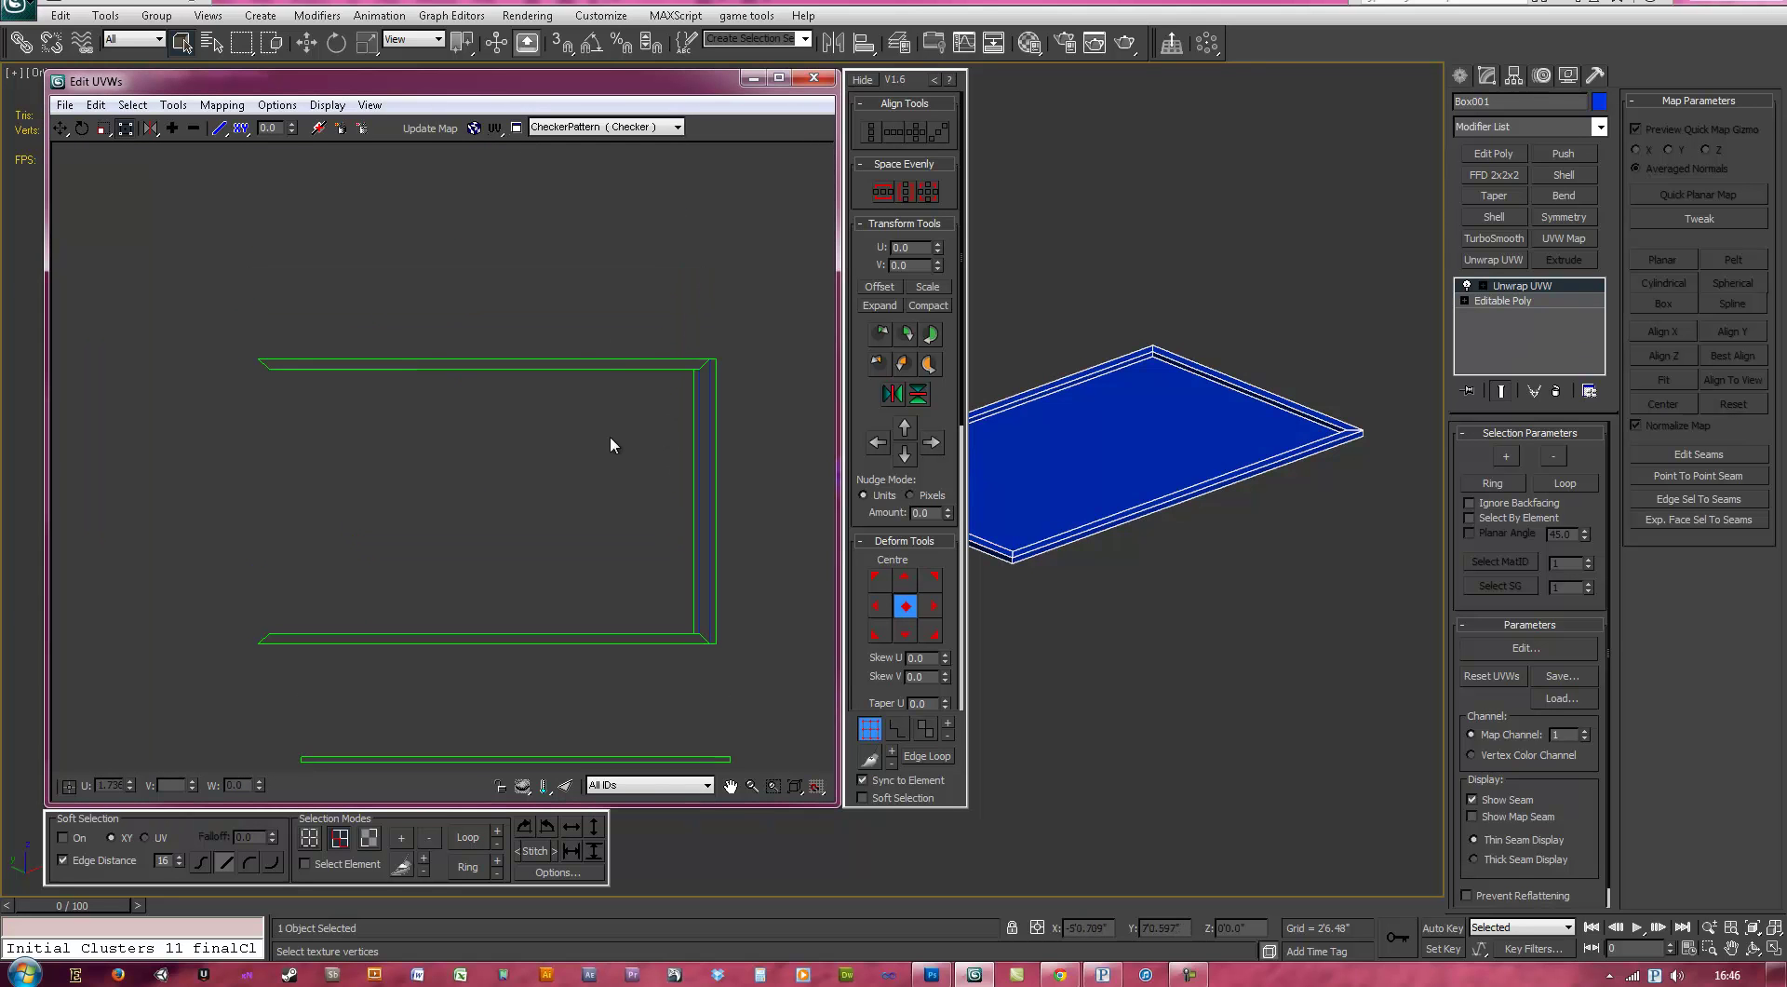
- Stitch the matching wall strips onto the upper and lower sides of the frame cluster
click(642, 361)
key(s)
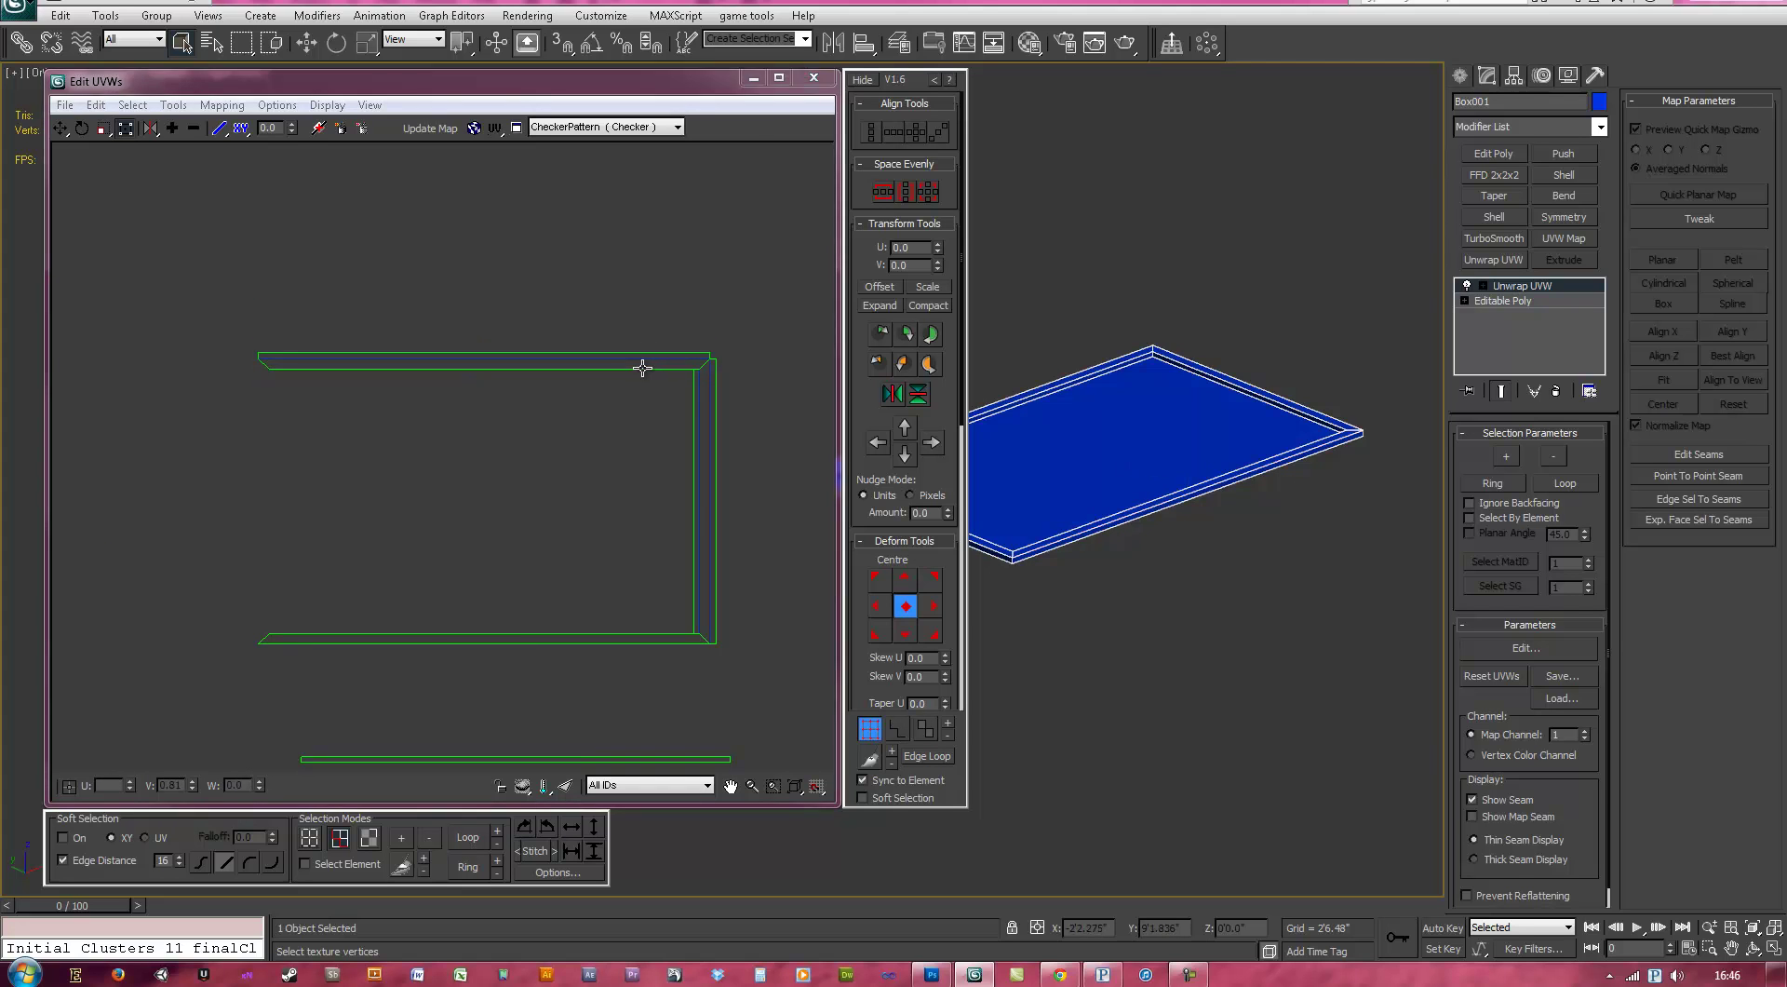
middle_drag(516, 643, 505, 512)
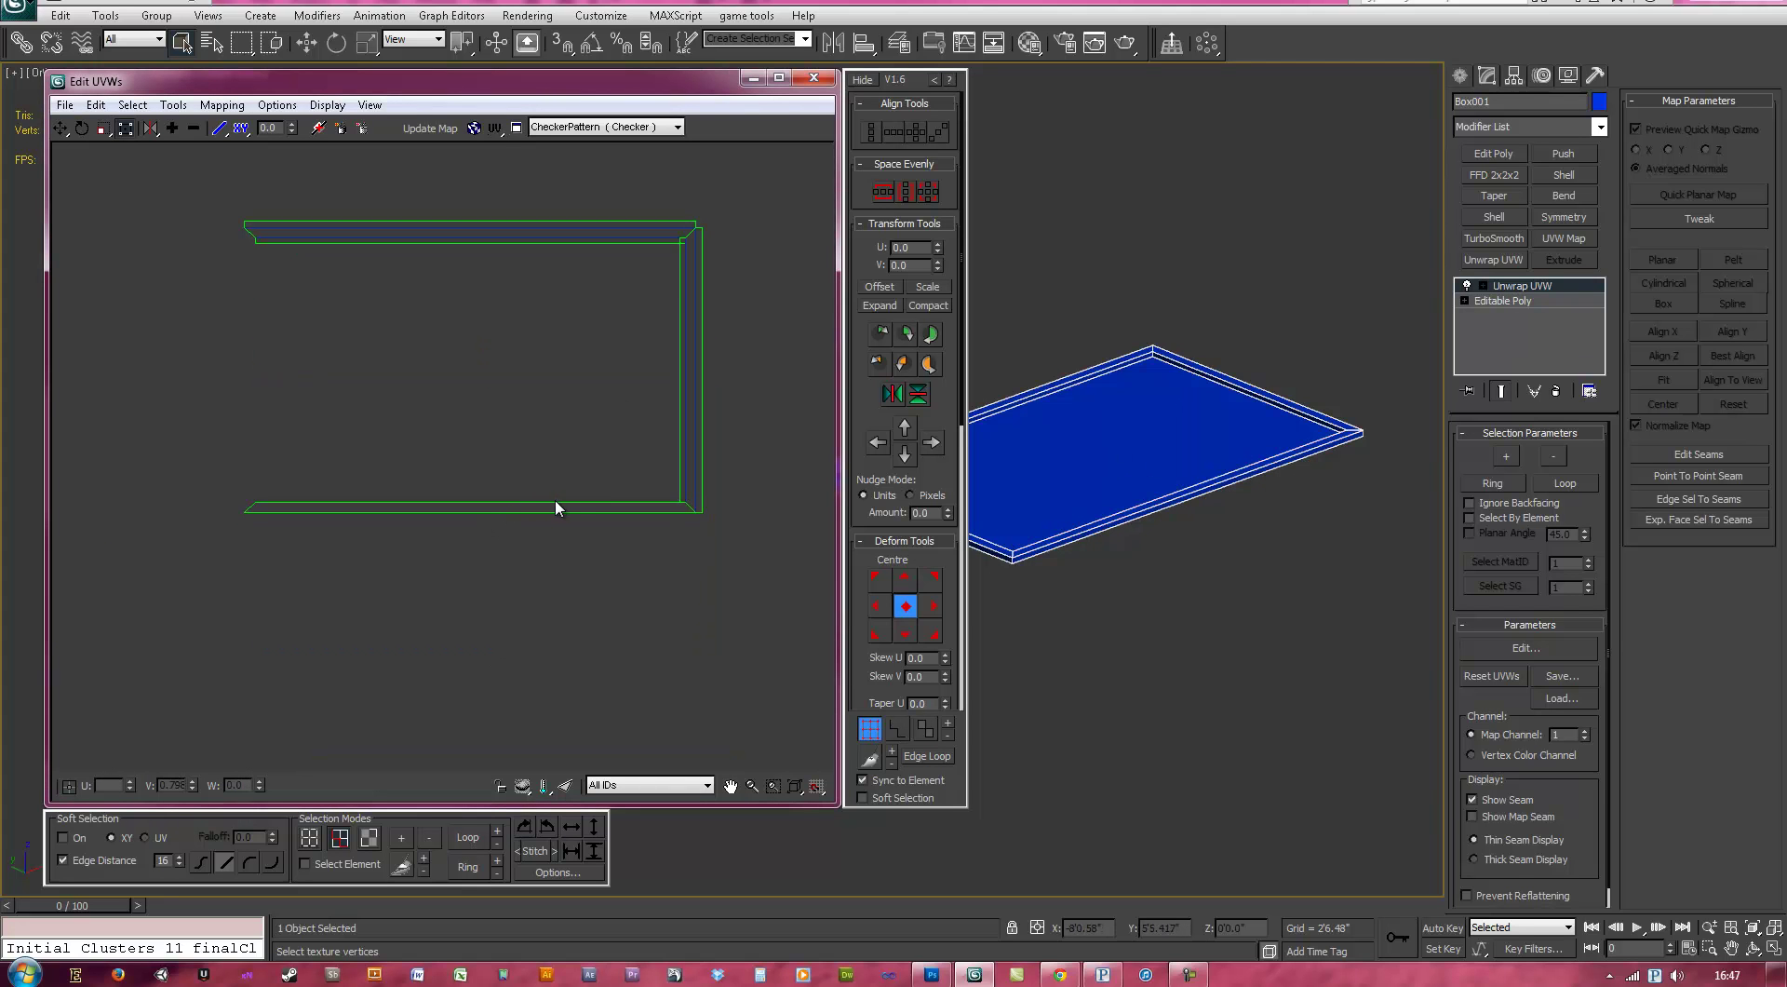
click(583, 505)
key(s)
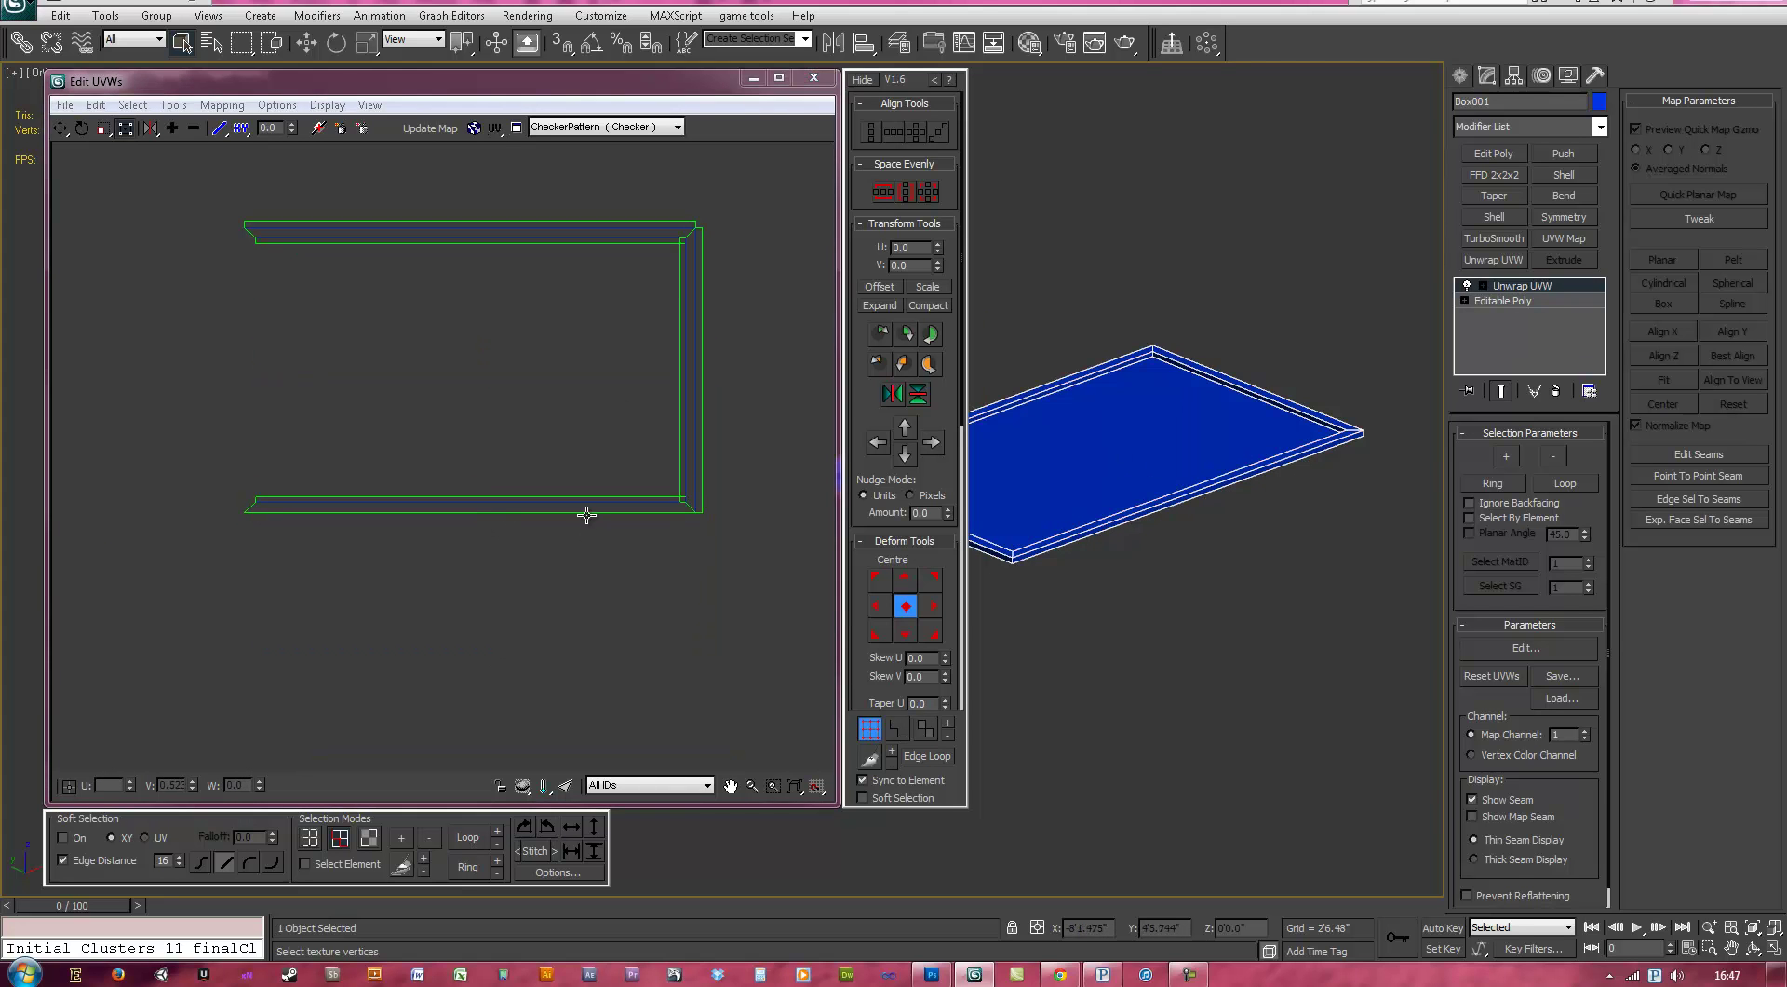
scroll(522, 511, down, 5)
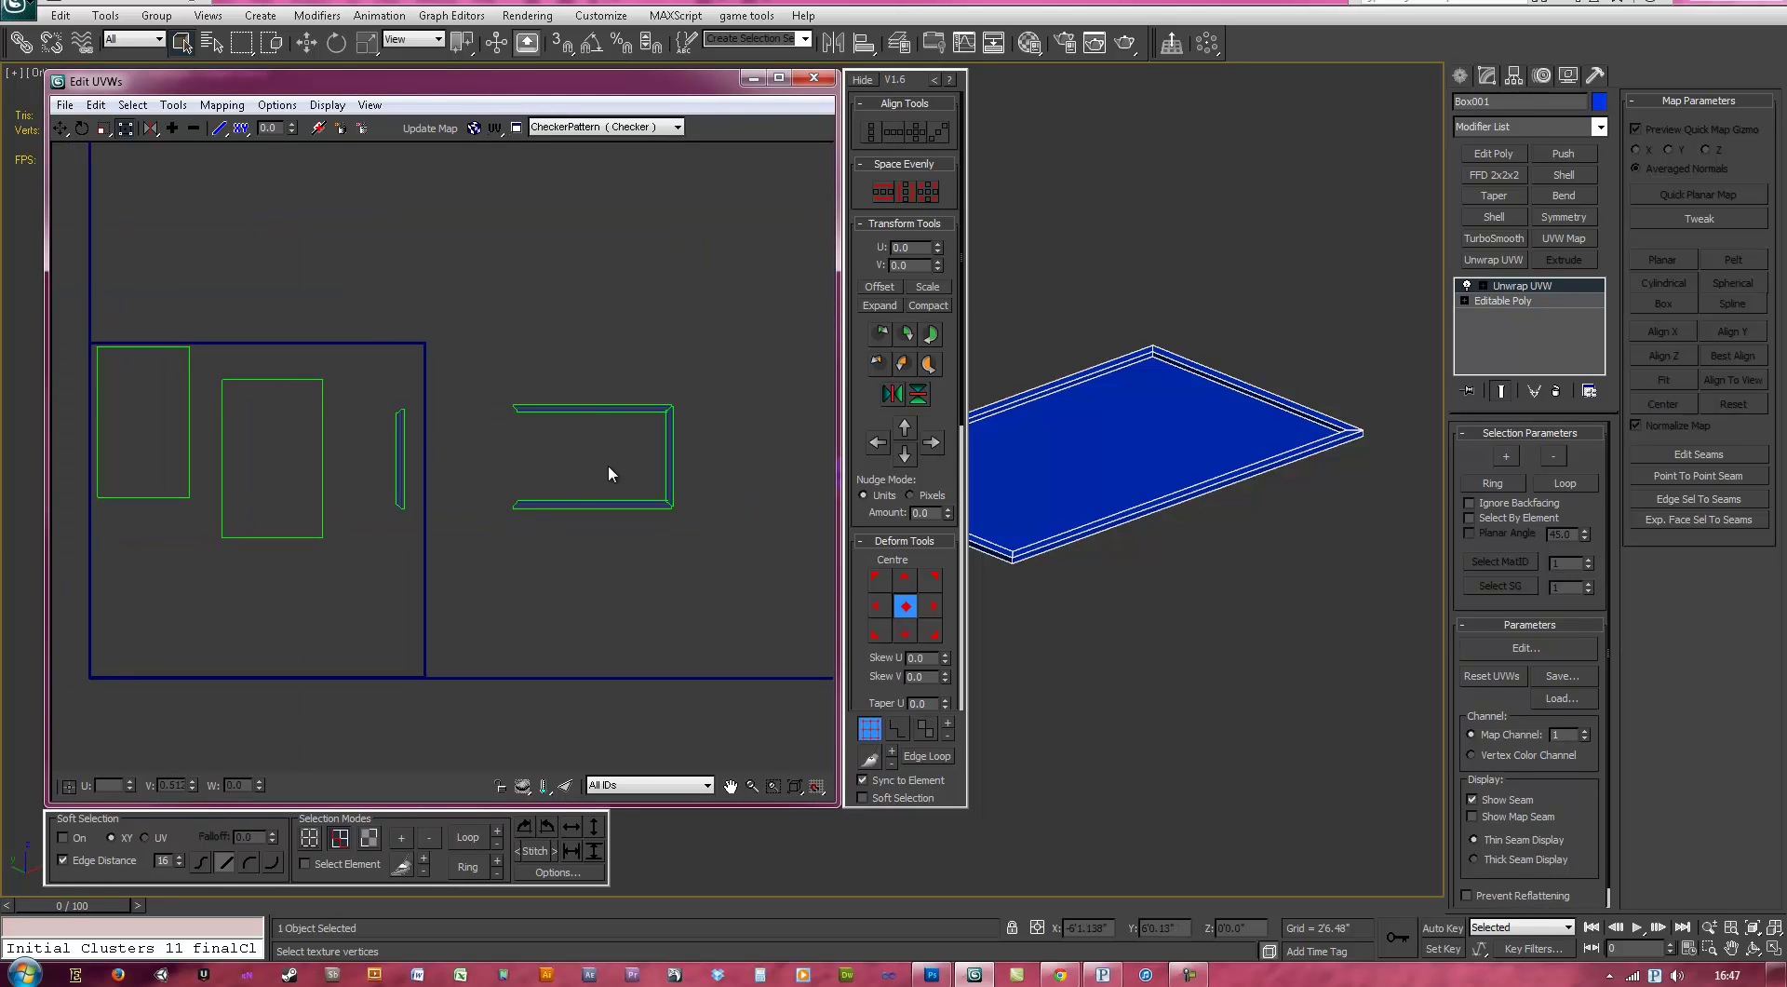
- Move the right frame side next to the left one in the UV square, then detach the lower side and rotate it 90 degrees
key(3)
click(663, 458)
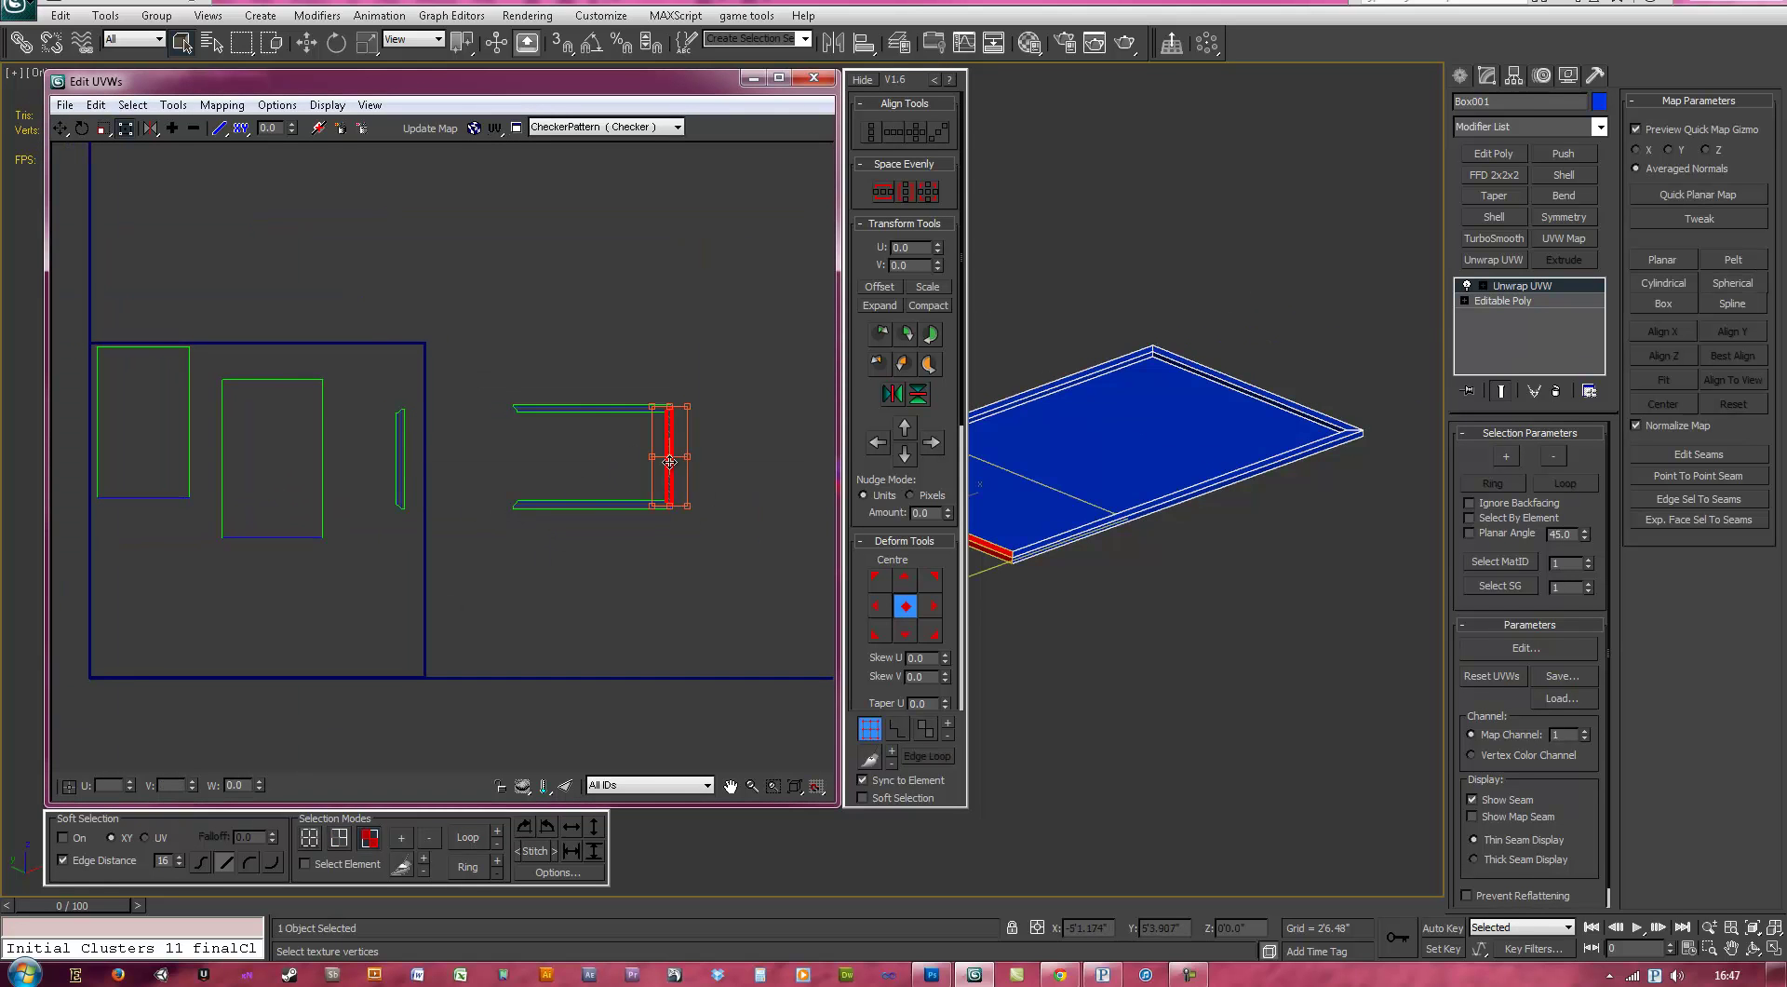
drag(661, 486, 398, 488)
drag(550, 474, 593, 538)
click(547, 827)
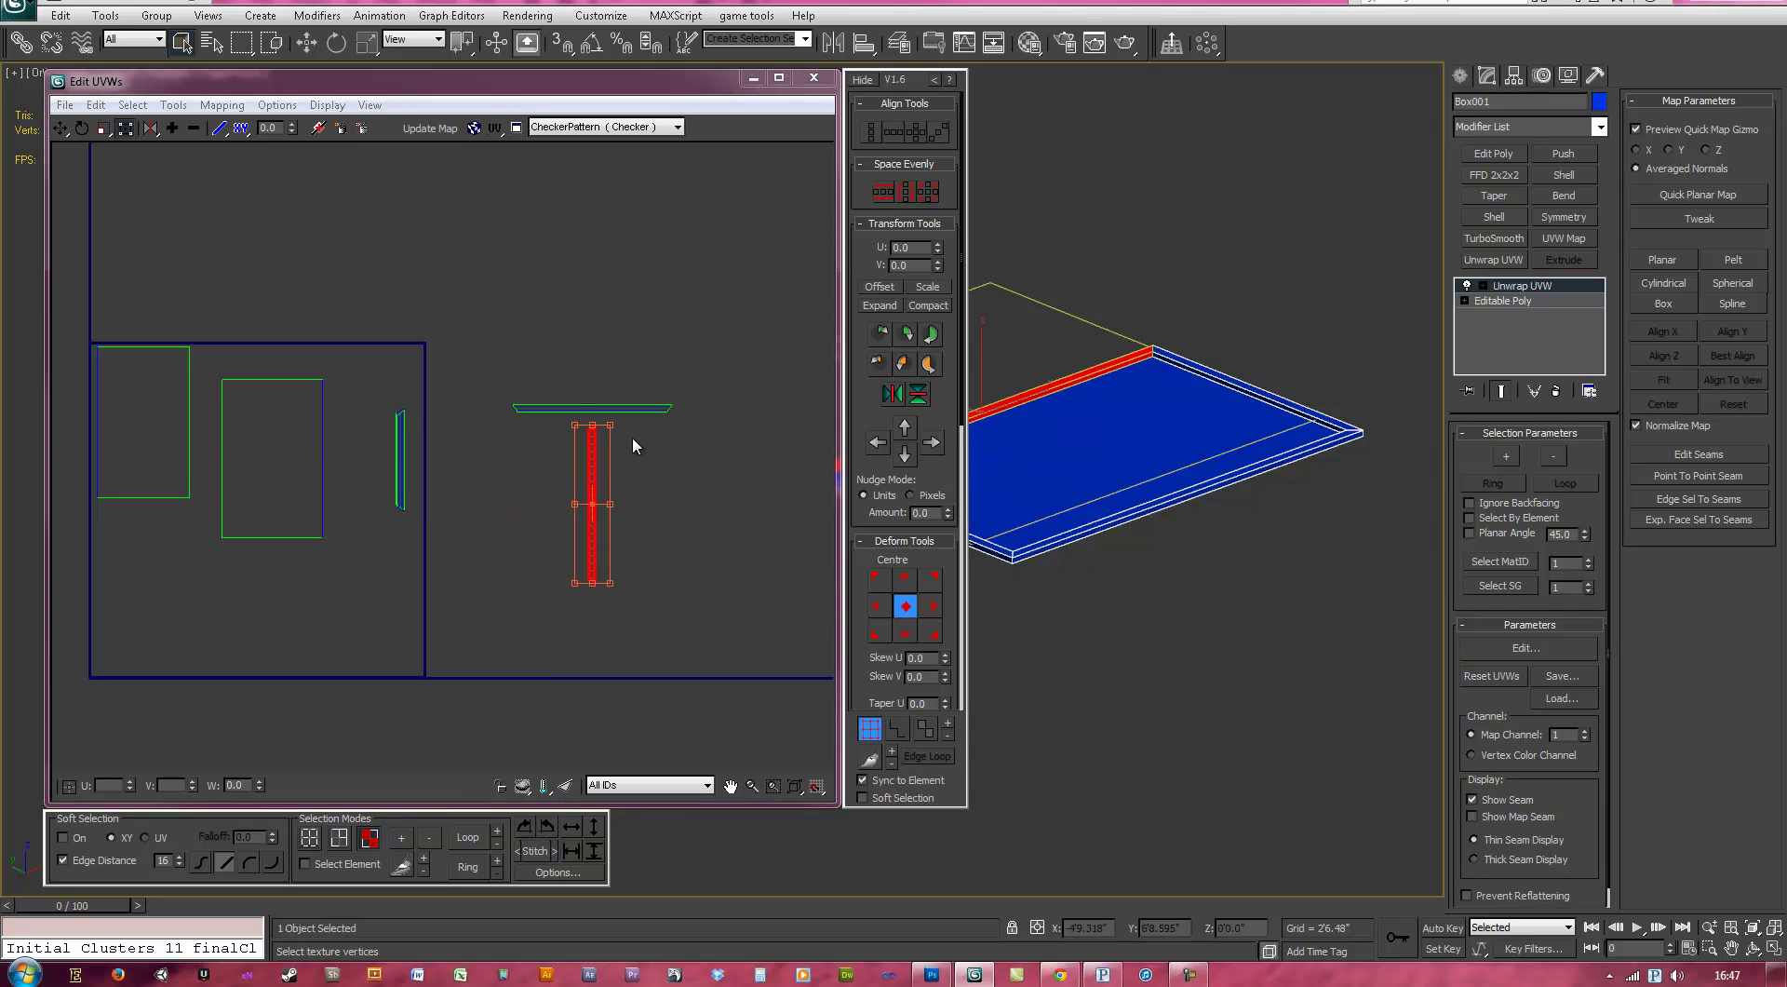
- Rotate the upper frame side 90 degrees, place it with the lower side and move both long sides into the UV square
click(628, 408)
click(526, 827)
drag(621, 486, 621, 587)
middle_drag(347, 575, 421, 538)
drag(595, 350, 748, 611)
drag(676, 525, 499, 606)
- Select the two short frame sides and move them against the long ones near the UV square's right edge
scroll(444, 484, up, 5)
drag(451, 322, 546, 697)
scroll(559, 433, down, 2)
middle_drag(547, 696, 513, 496)
drag(510, 532, 503, 533)
scroll(484, 559, up, 7)
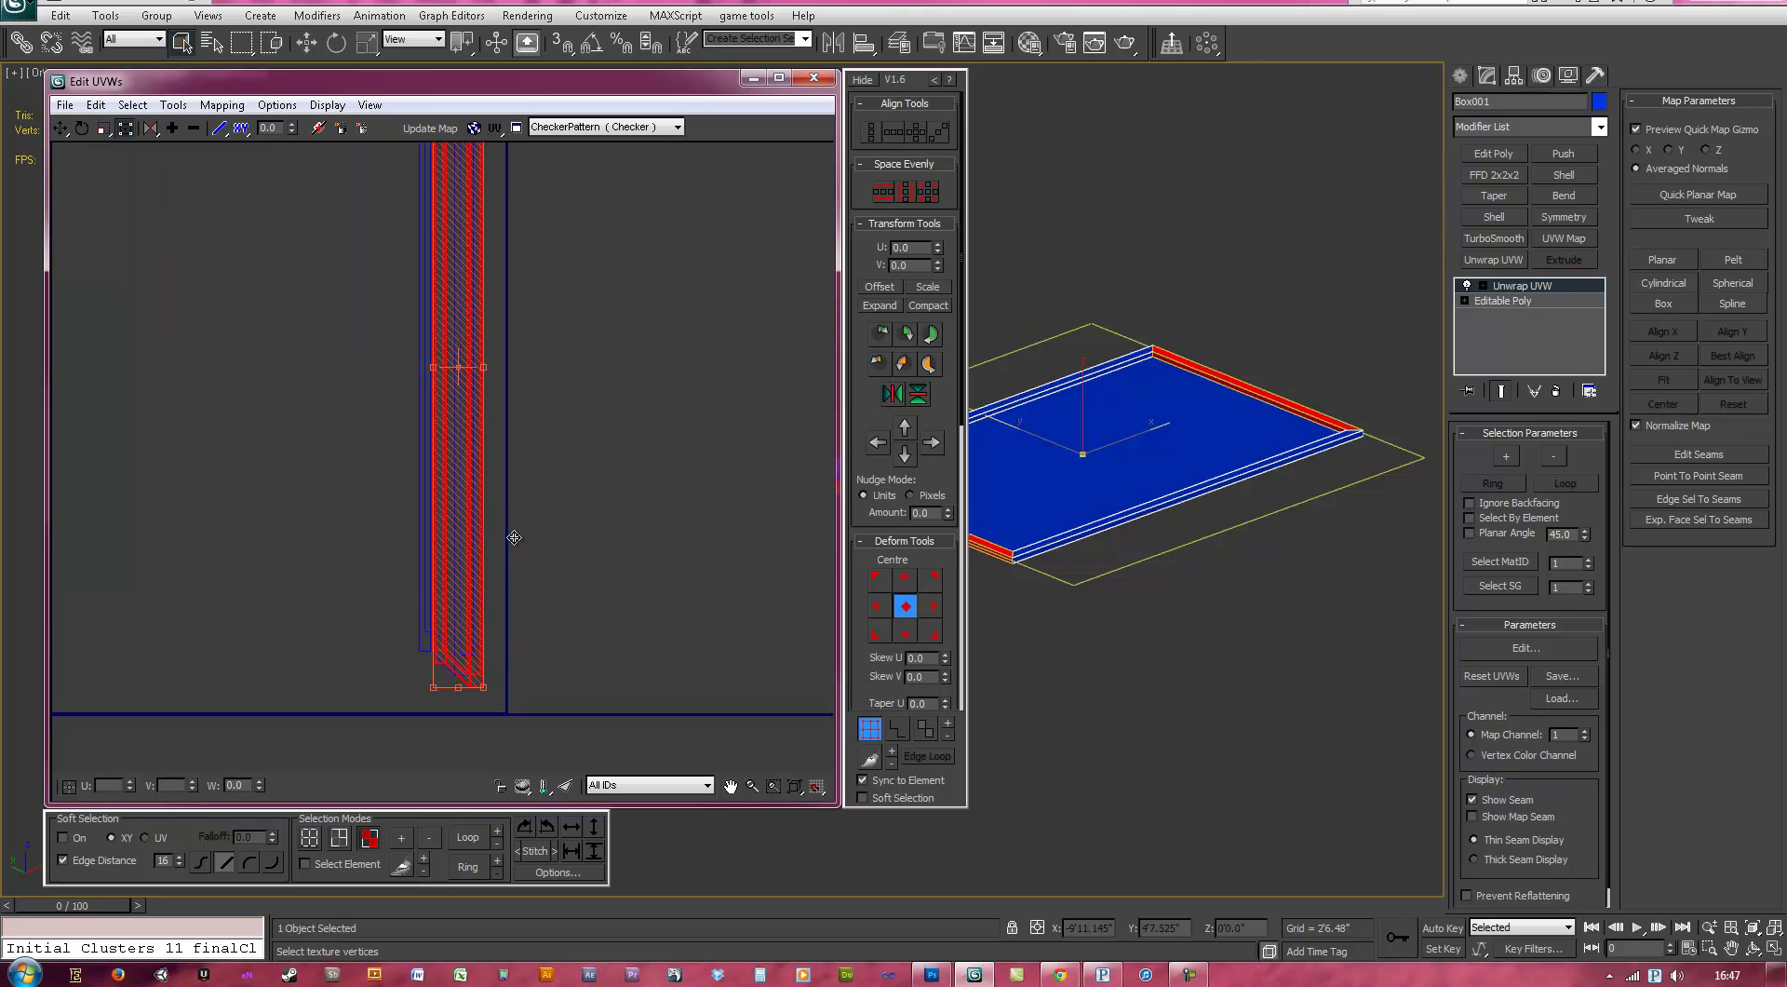
- Select all four frame sides and scale them up proportionally to span nearly the full height of the UV square
click(451, 508)
key(ctrl+a)
scroll(550, 459, down, 5)
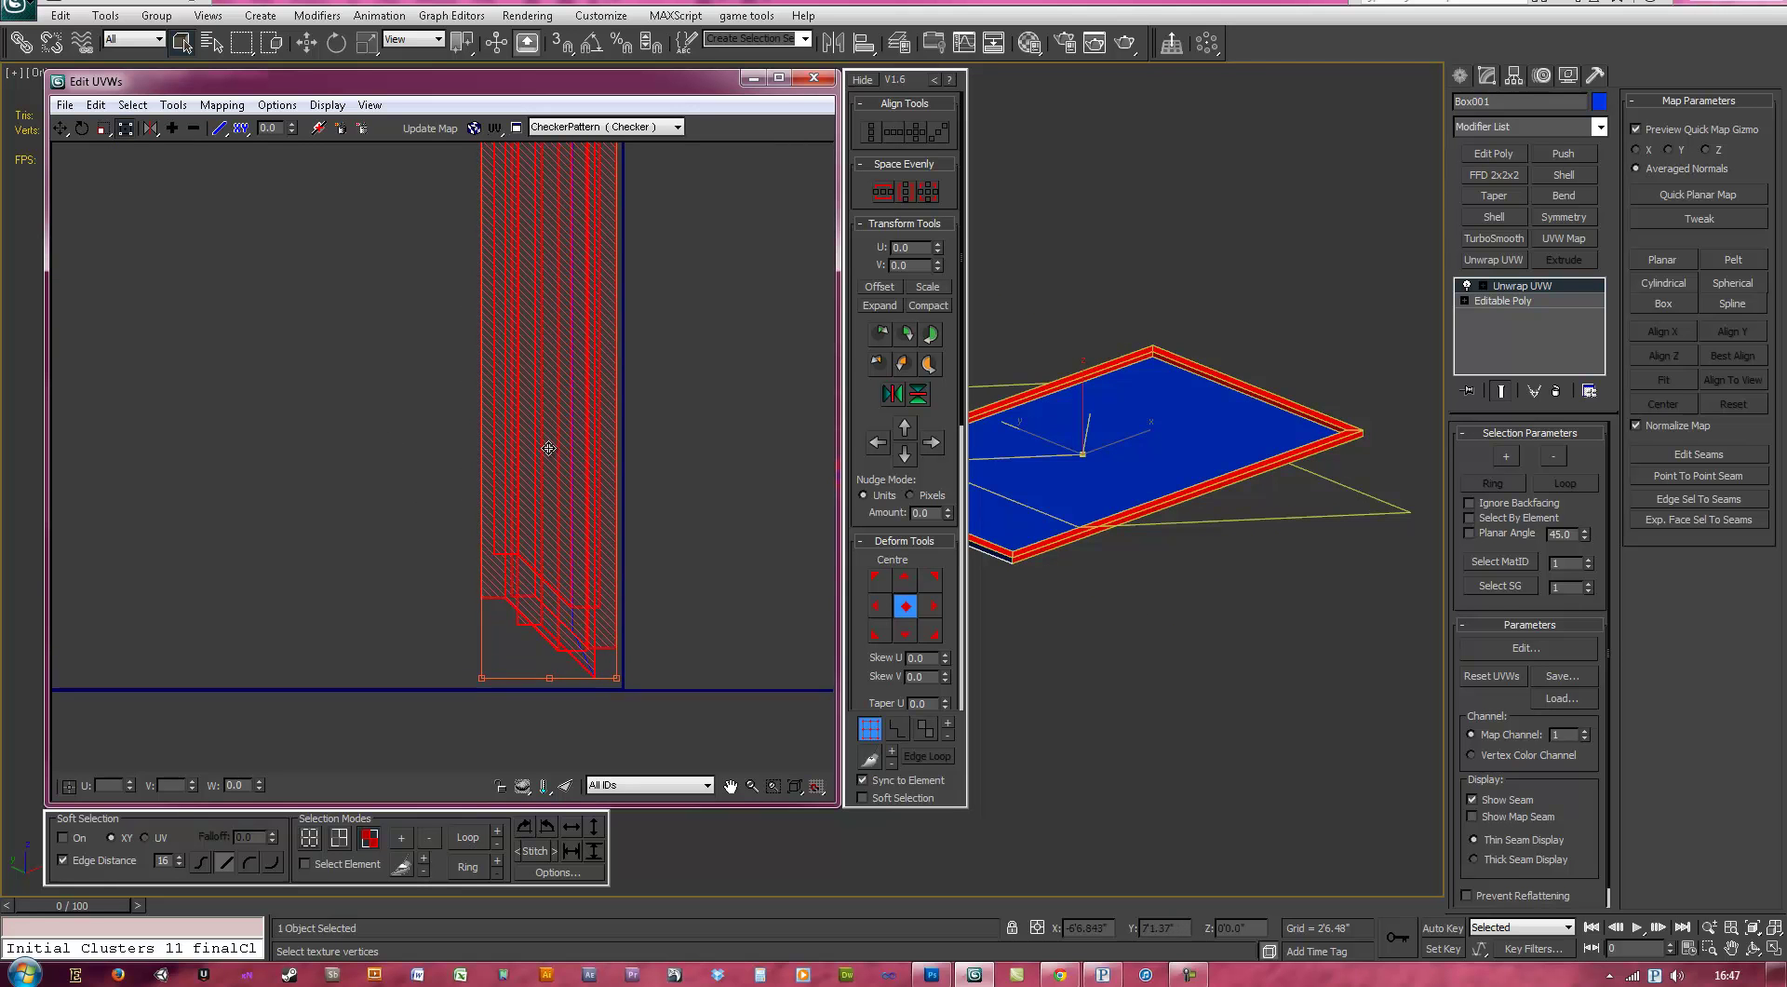
ctrl+drag(540, 380, 498, 299)
middle_drag(609, 265, 625, 705)
scroll(538, 460, down, 2)
ctrl+drag(532, 244, 557, 451)
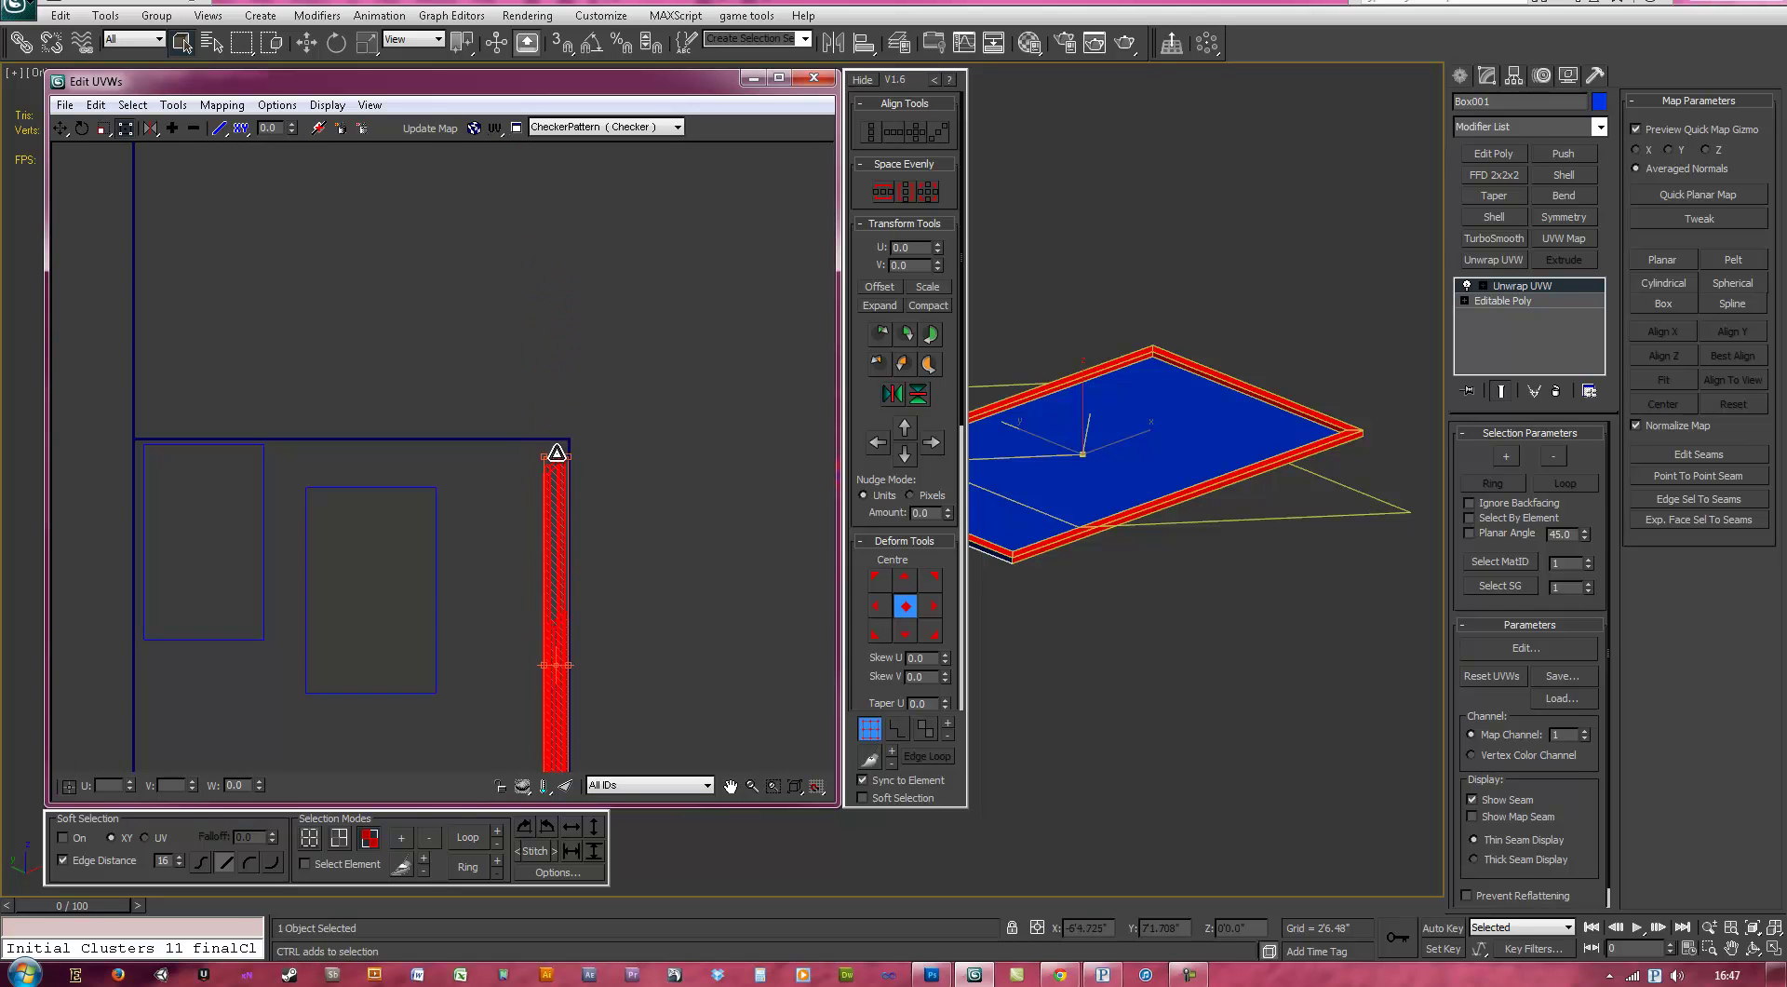
- Fit the scaled frame sides inside the UV square and shift them close to its right border
middle_drag(598, 571, 593, 488)
drag(543, 539, 531, 532)
scroll(547, 375, up, 4)
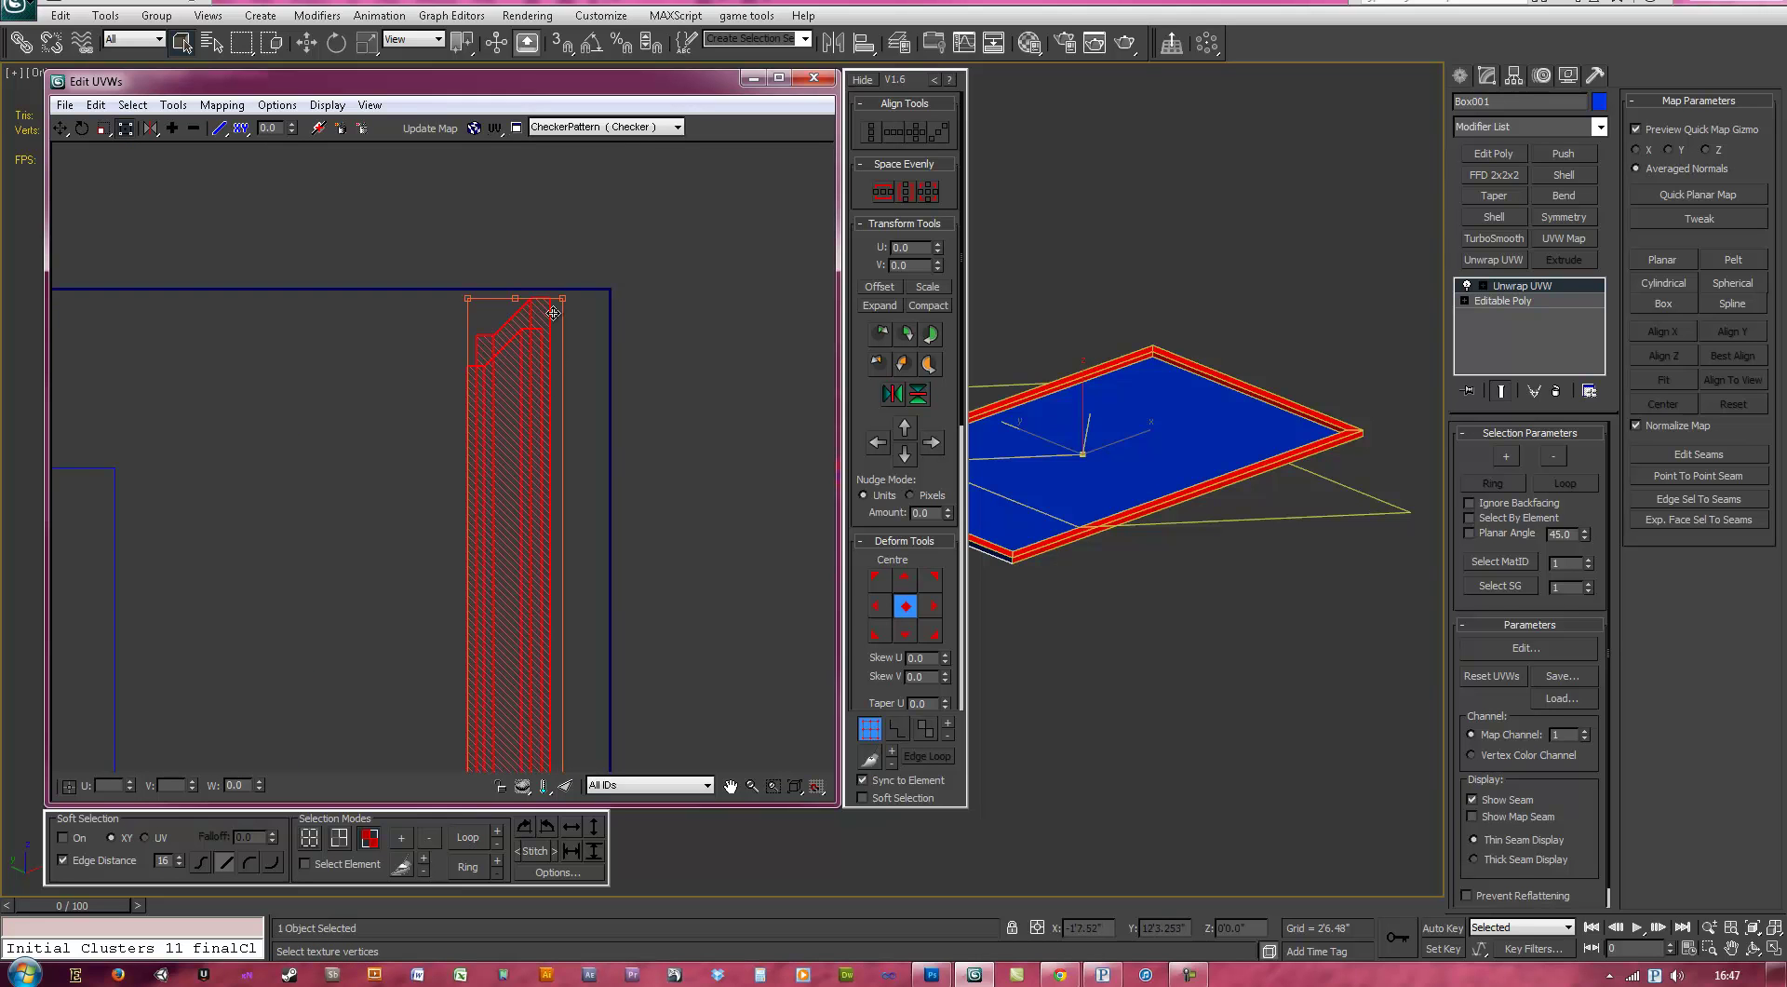
scroll(514, 563, down, 3)
middle_drag(539, 670, 566, 327)
middle_drag(541, 705, 560, 426)
scroll(547, 587, up, 4)
scroll(589, 478, down, 3)
middle_drag(645, 479, 654, 563)
drag(646, 569, 674, 586)
middle_drag(666, 526, 626, 578)
- Turn on Select Element and fine-tune a frame strip's position inside the UV square's right border
click(305, 863)
click(599, 586)
drag(599, 586, 588, 573)
middle_drag(716, 318, 710, 733)
middle_drag(693, 309, 682, 436)
middle_drag(559, 555, 557, 386)
click(339, 566)
- Enlarge the recessed panel's UV cluster so it spans nearly the full height of the UV square
scroll(450, 431, down, 5)
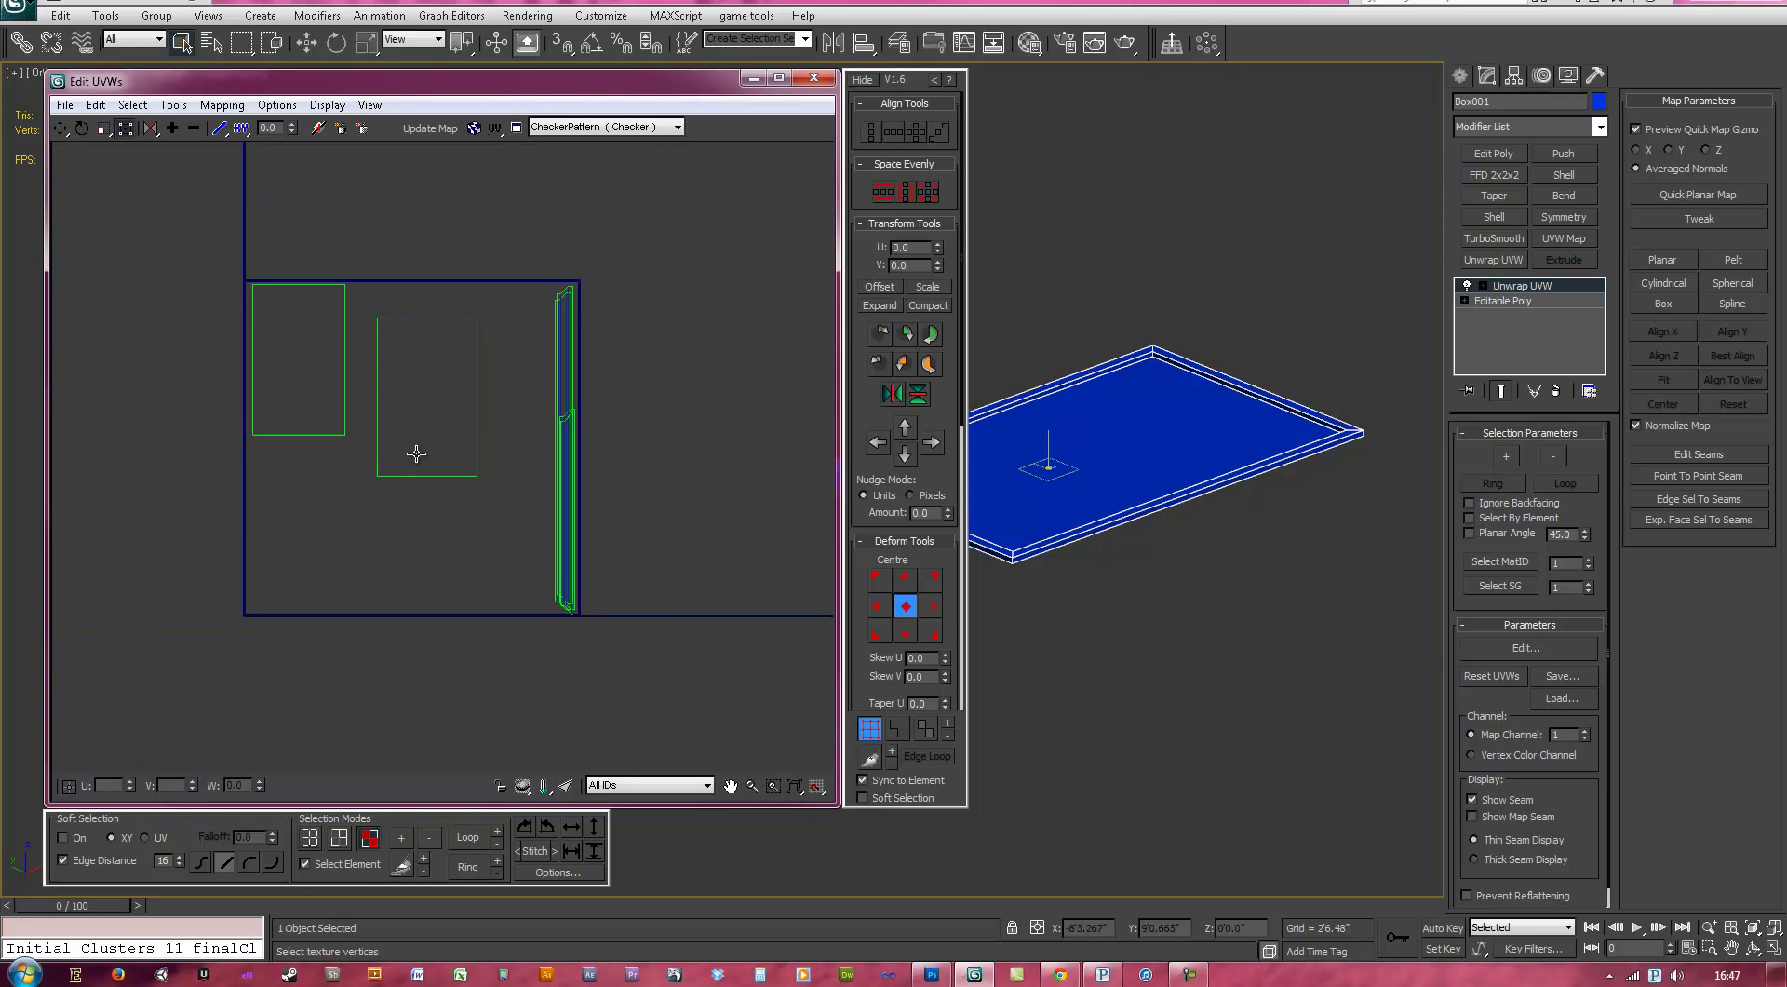
click(324, 407)
drag(356, 433, 425, 607)
middle_drag(479, 436, 479, 478)
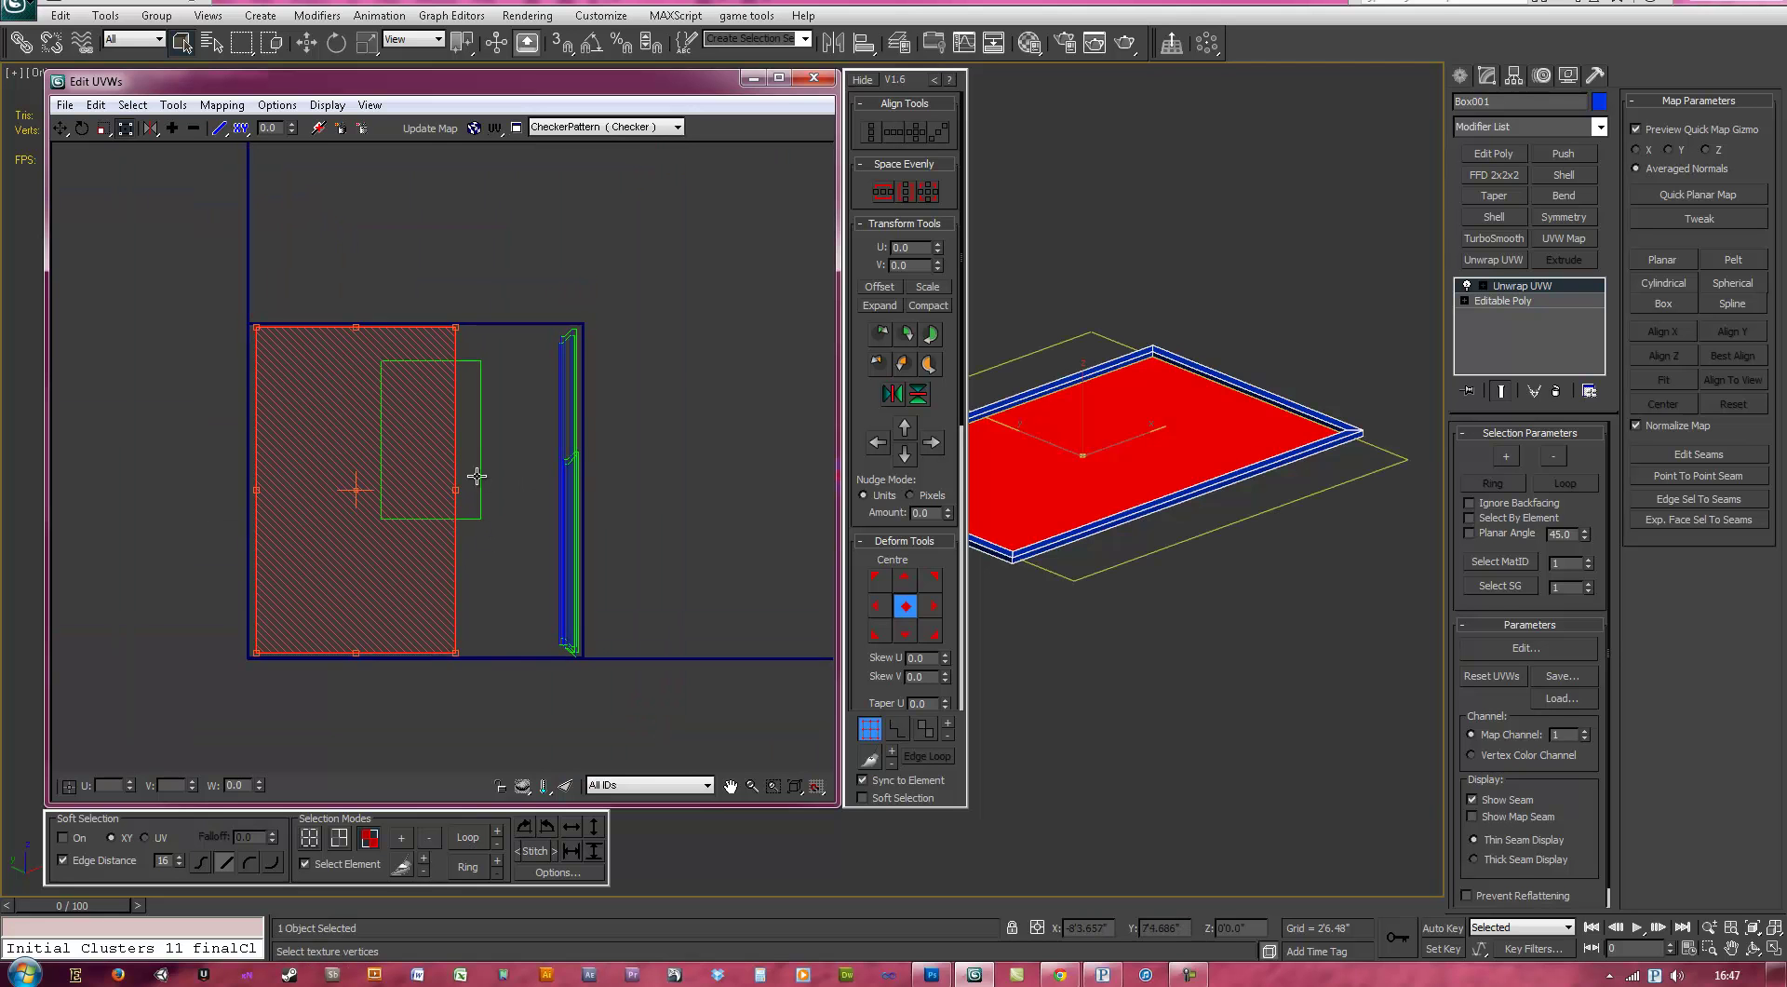
- Move the back face's UVs into the gap between panel and frame strips and scale them proportionally to fit
click(481, 483)
drag(470, 480, 546, 542)
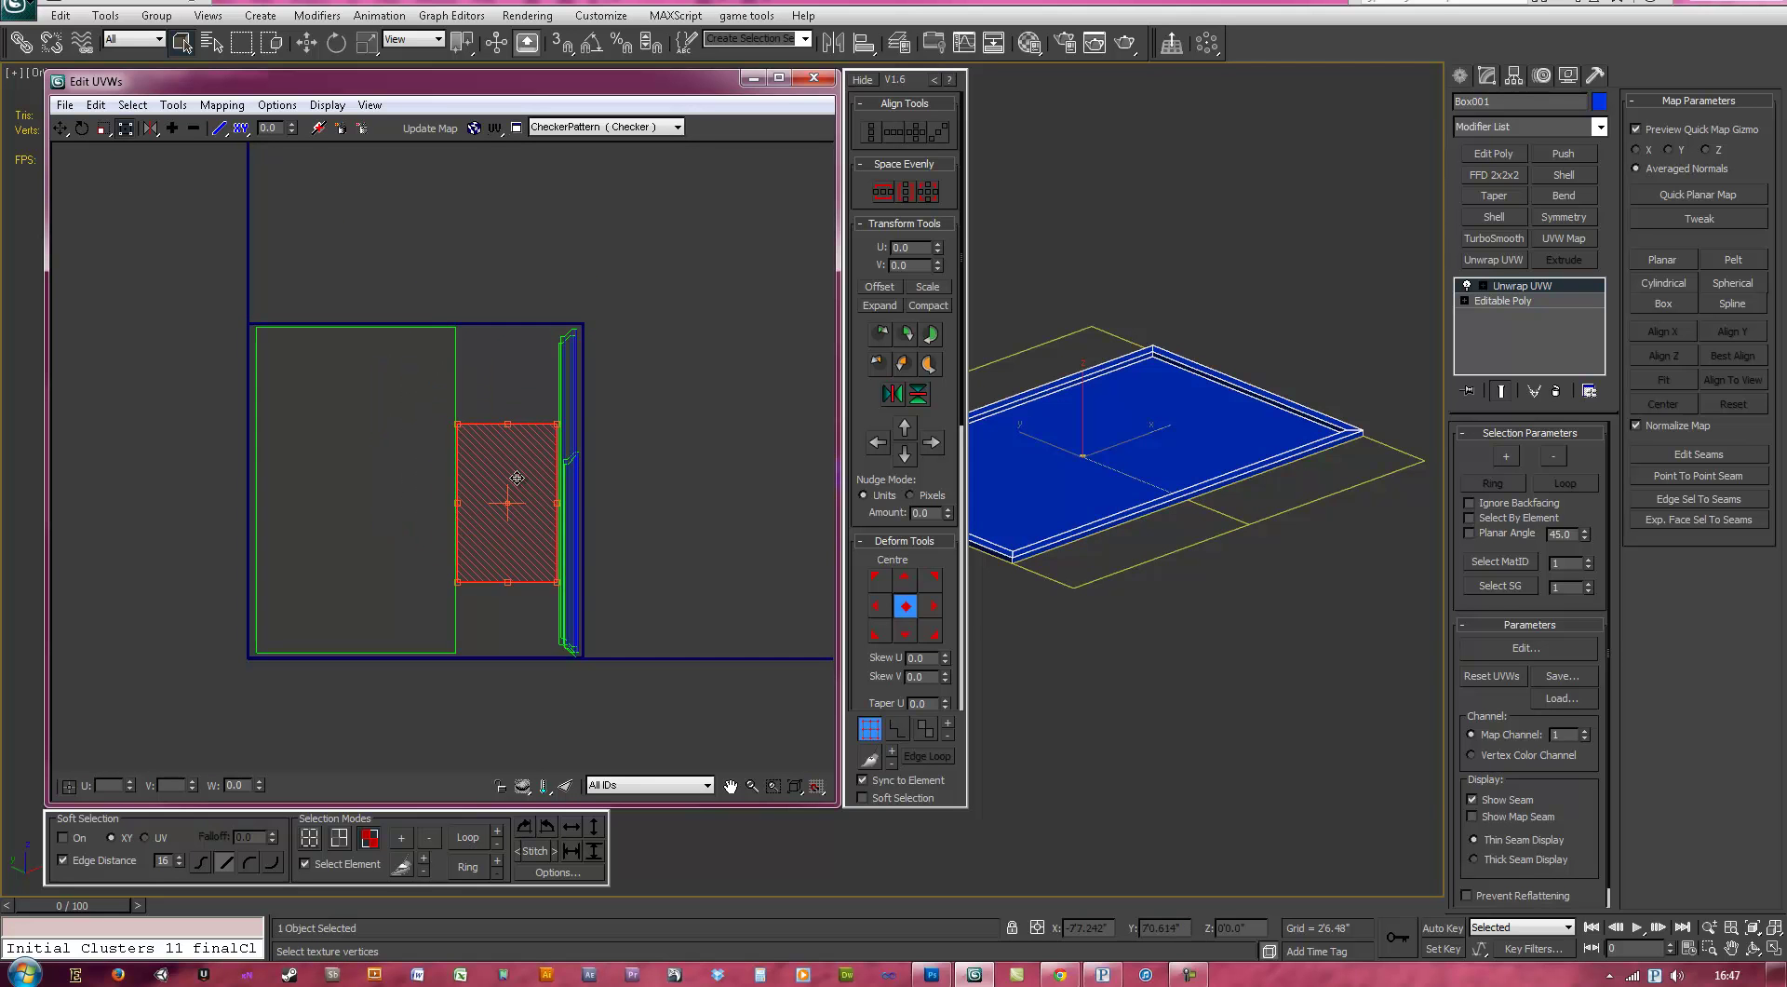
scroll(538, 523, up, 5)
ctrl+drag(707, 196, 652, 309)
drag(511, 502, 547, 447)
scroll(548, 447, down, 4)
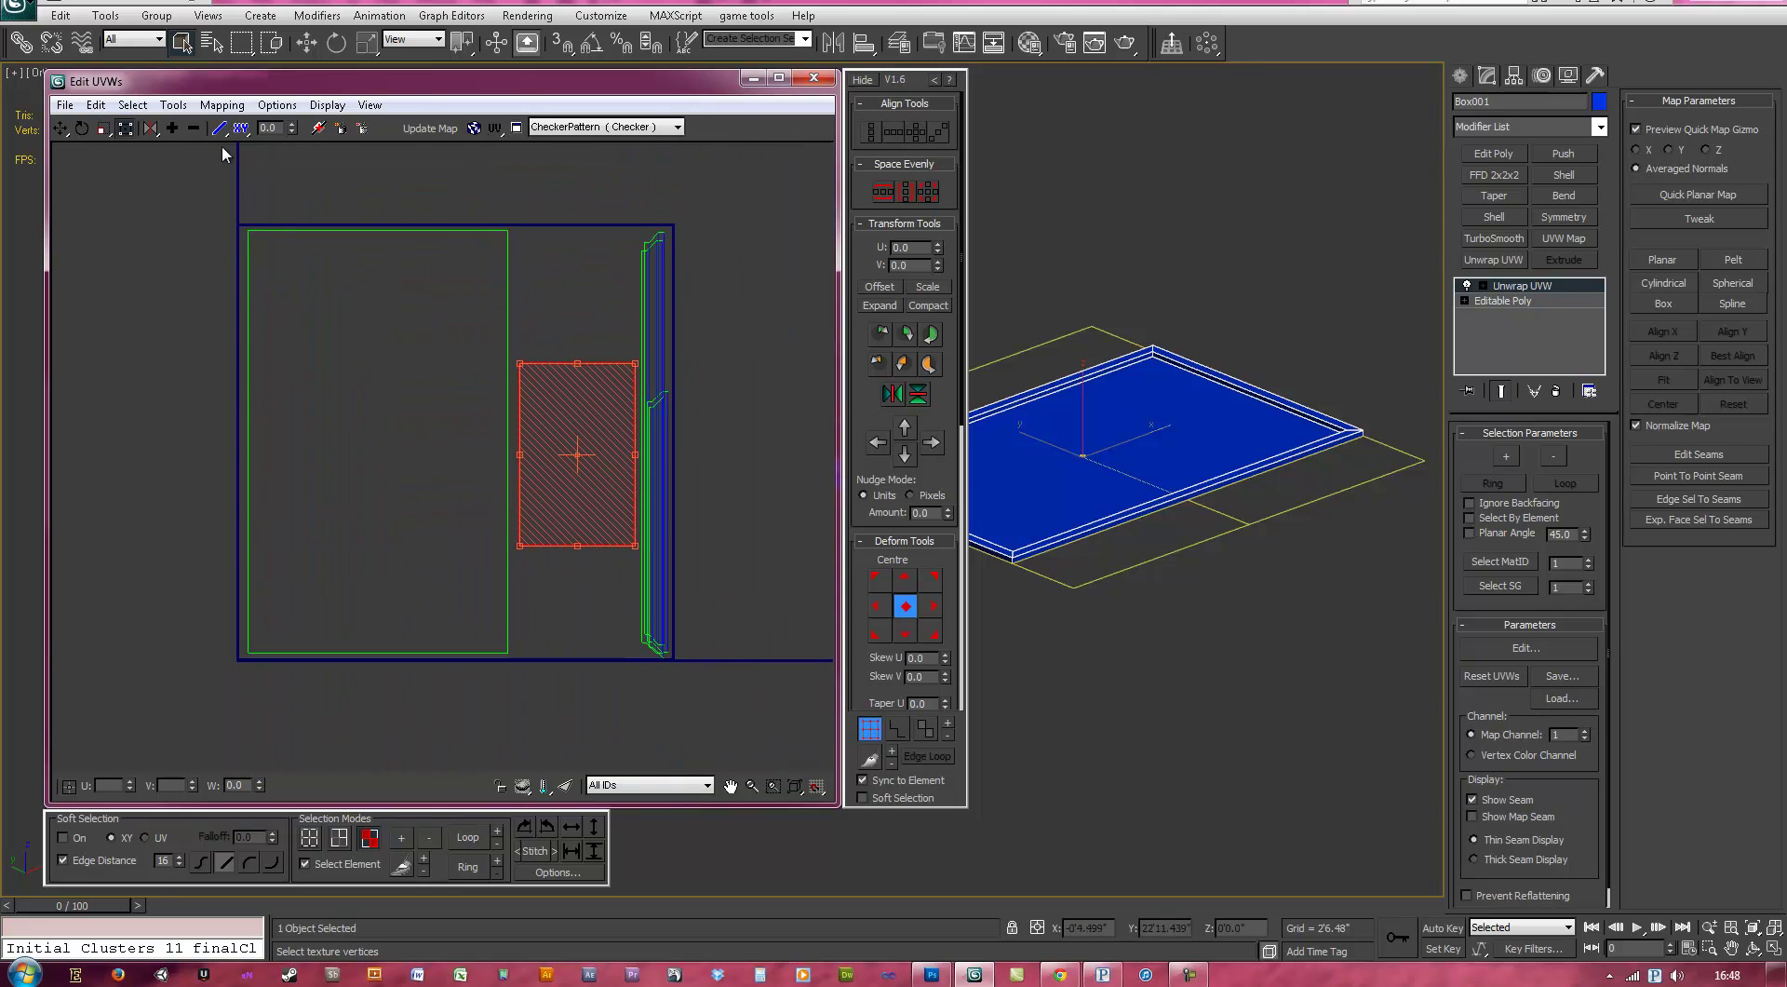
- Render the UVW template of the packed layout at 1024 × 1024
click(223, 106)
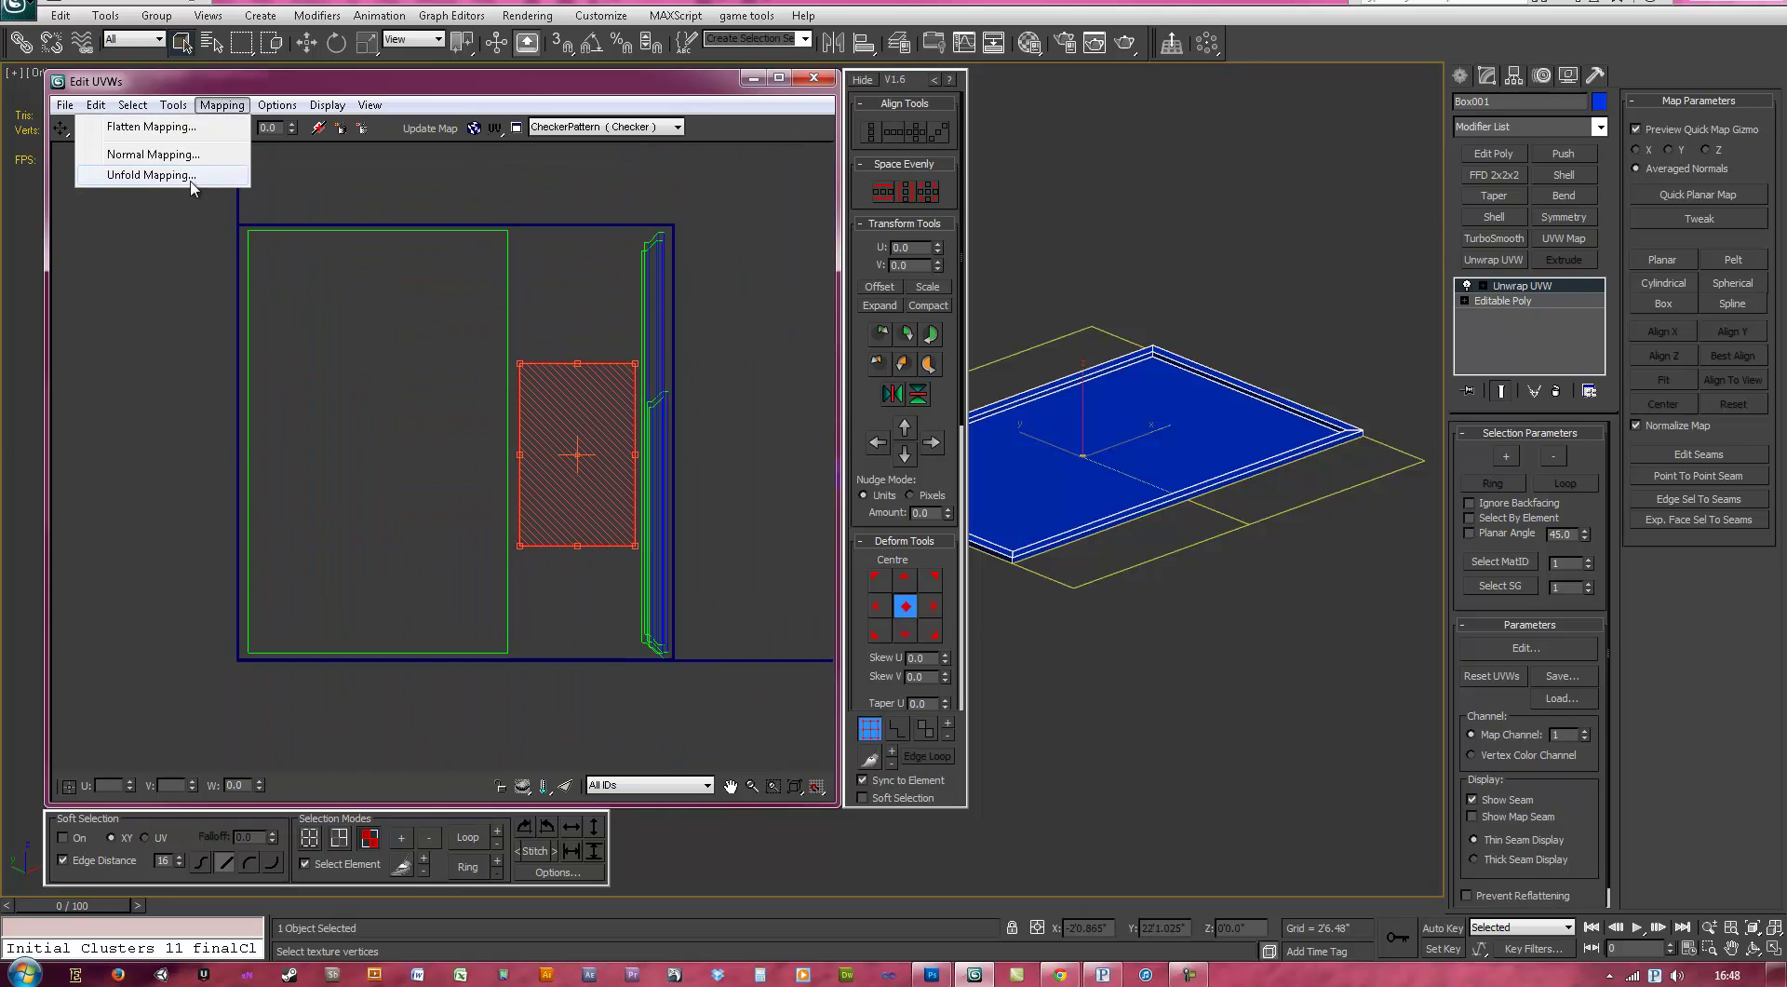
mouse_move(179, 110)
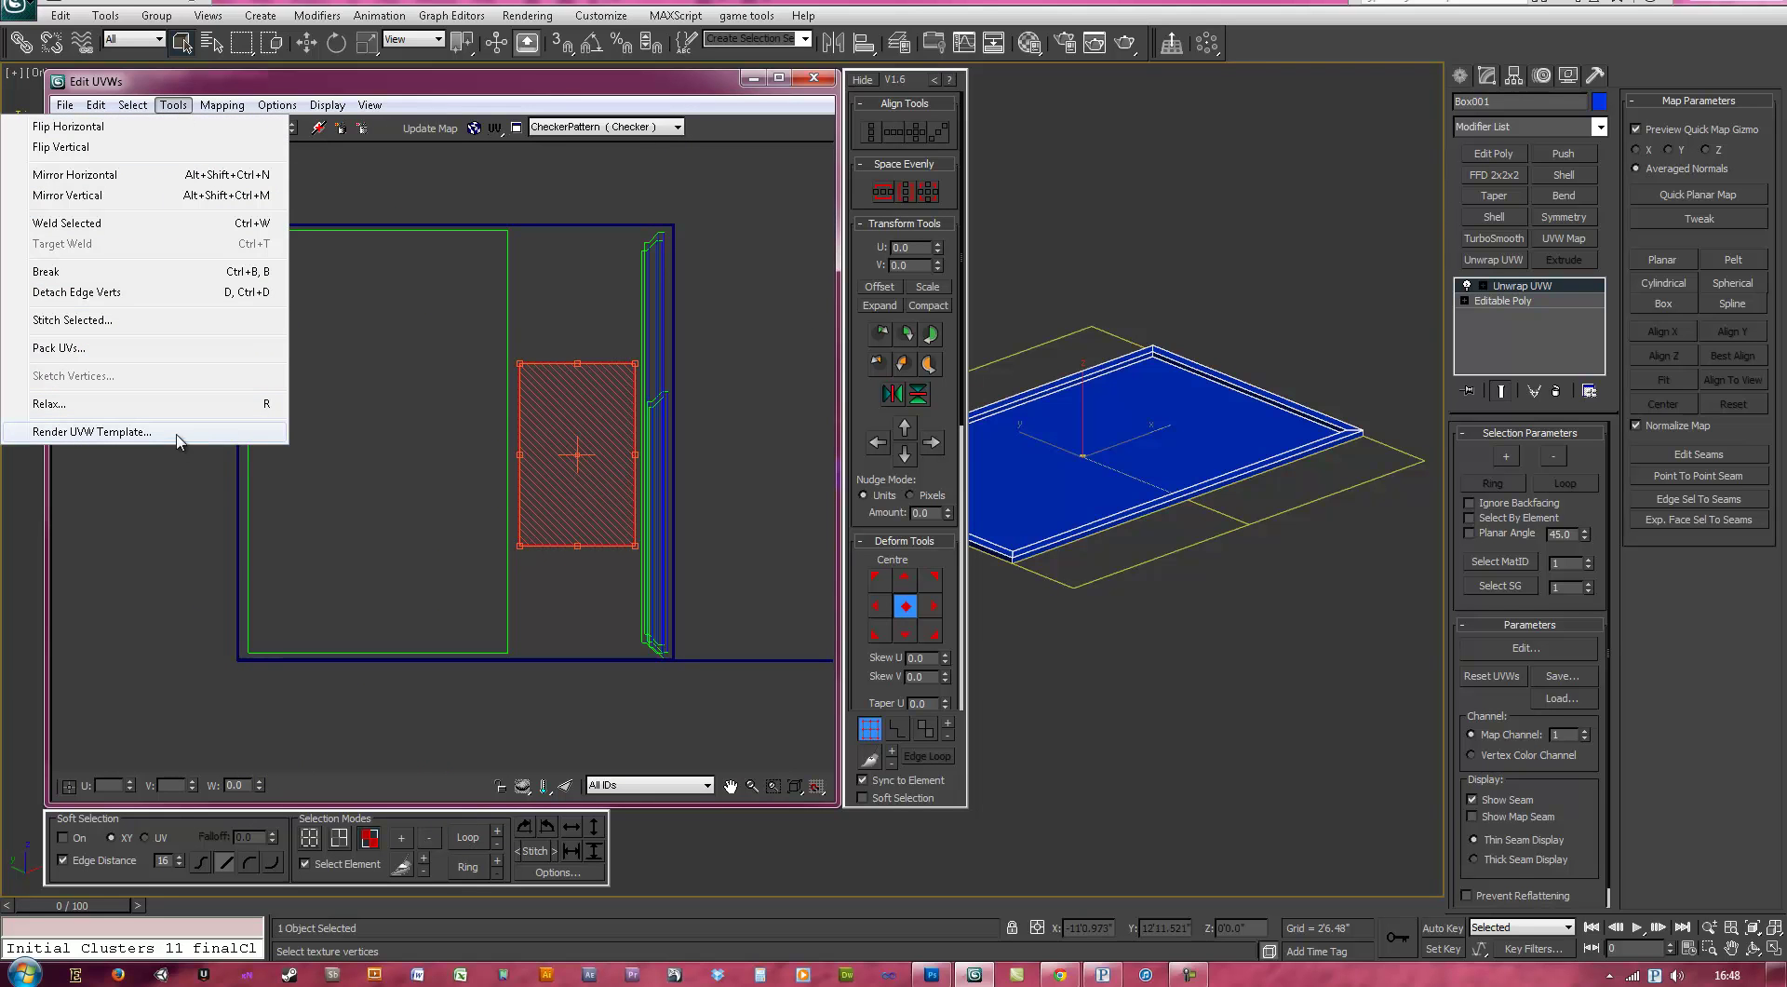
click(92, 432)
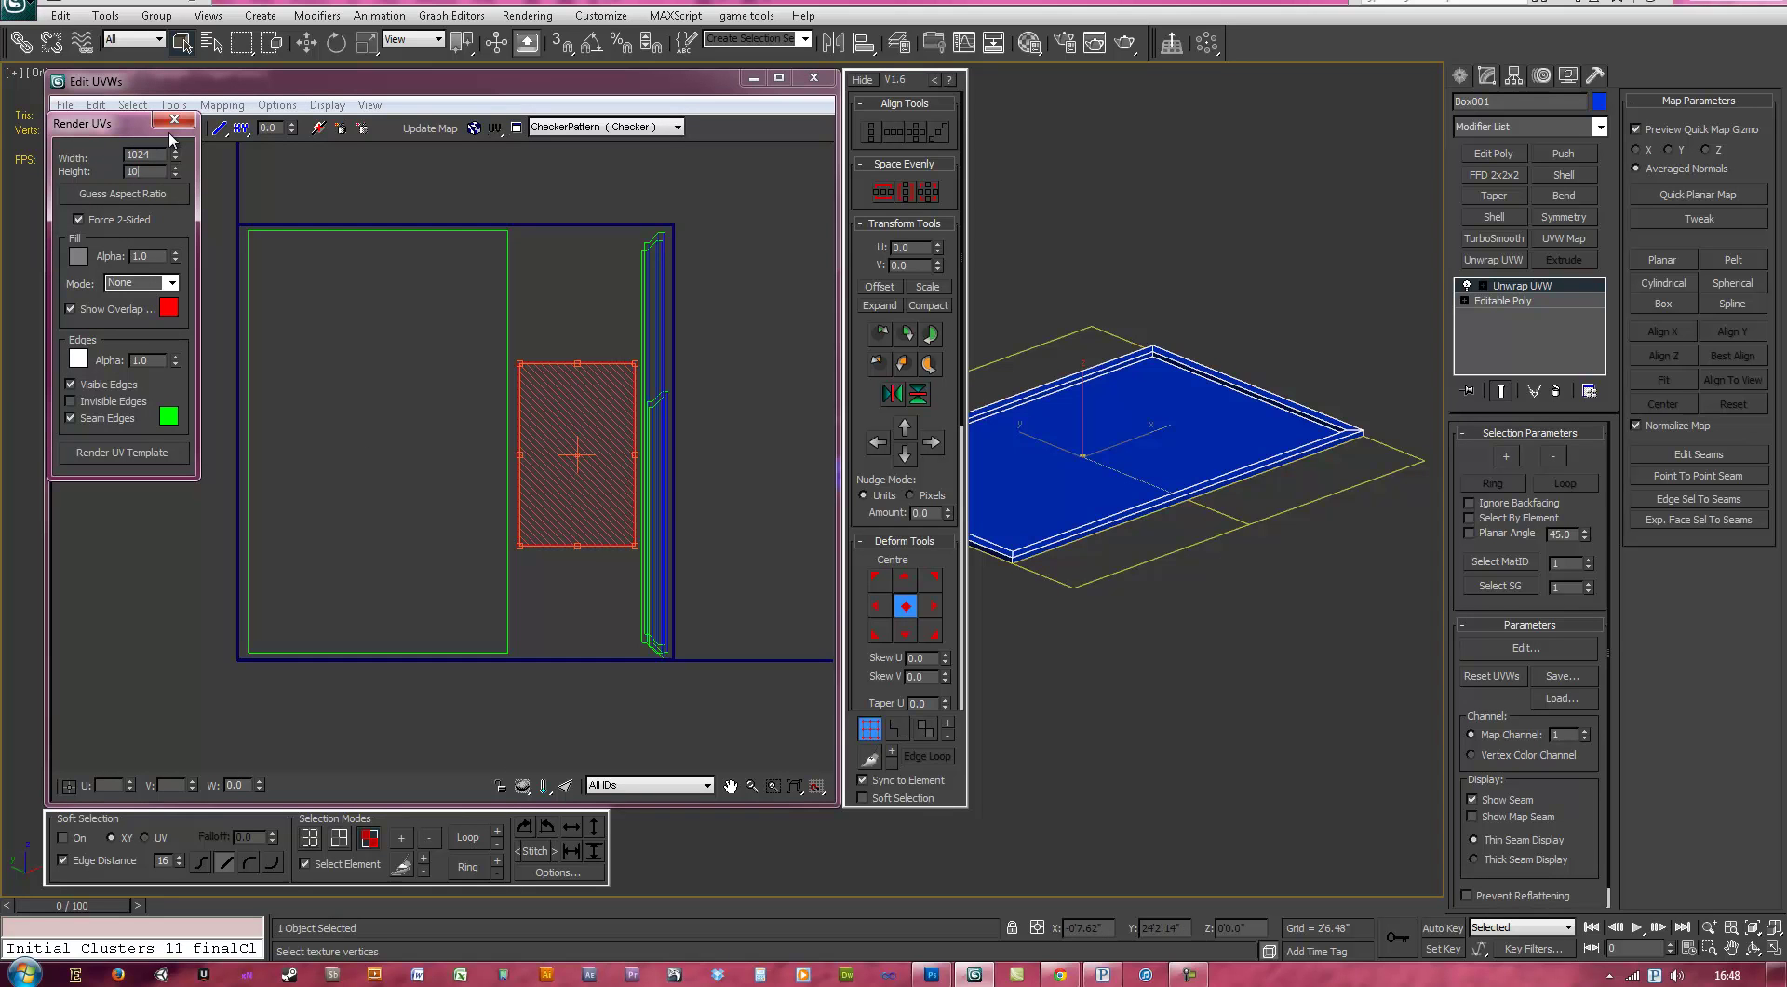
click(142, 456)
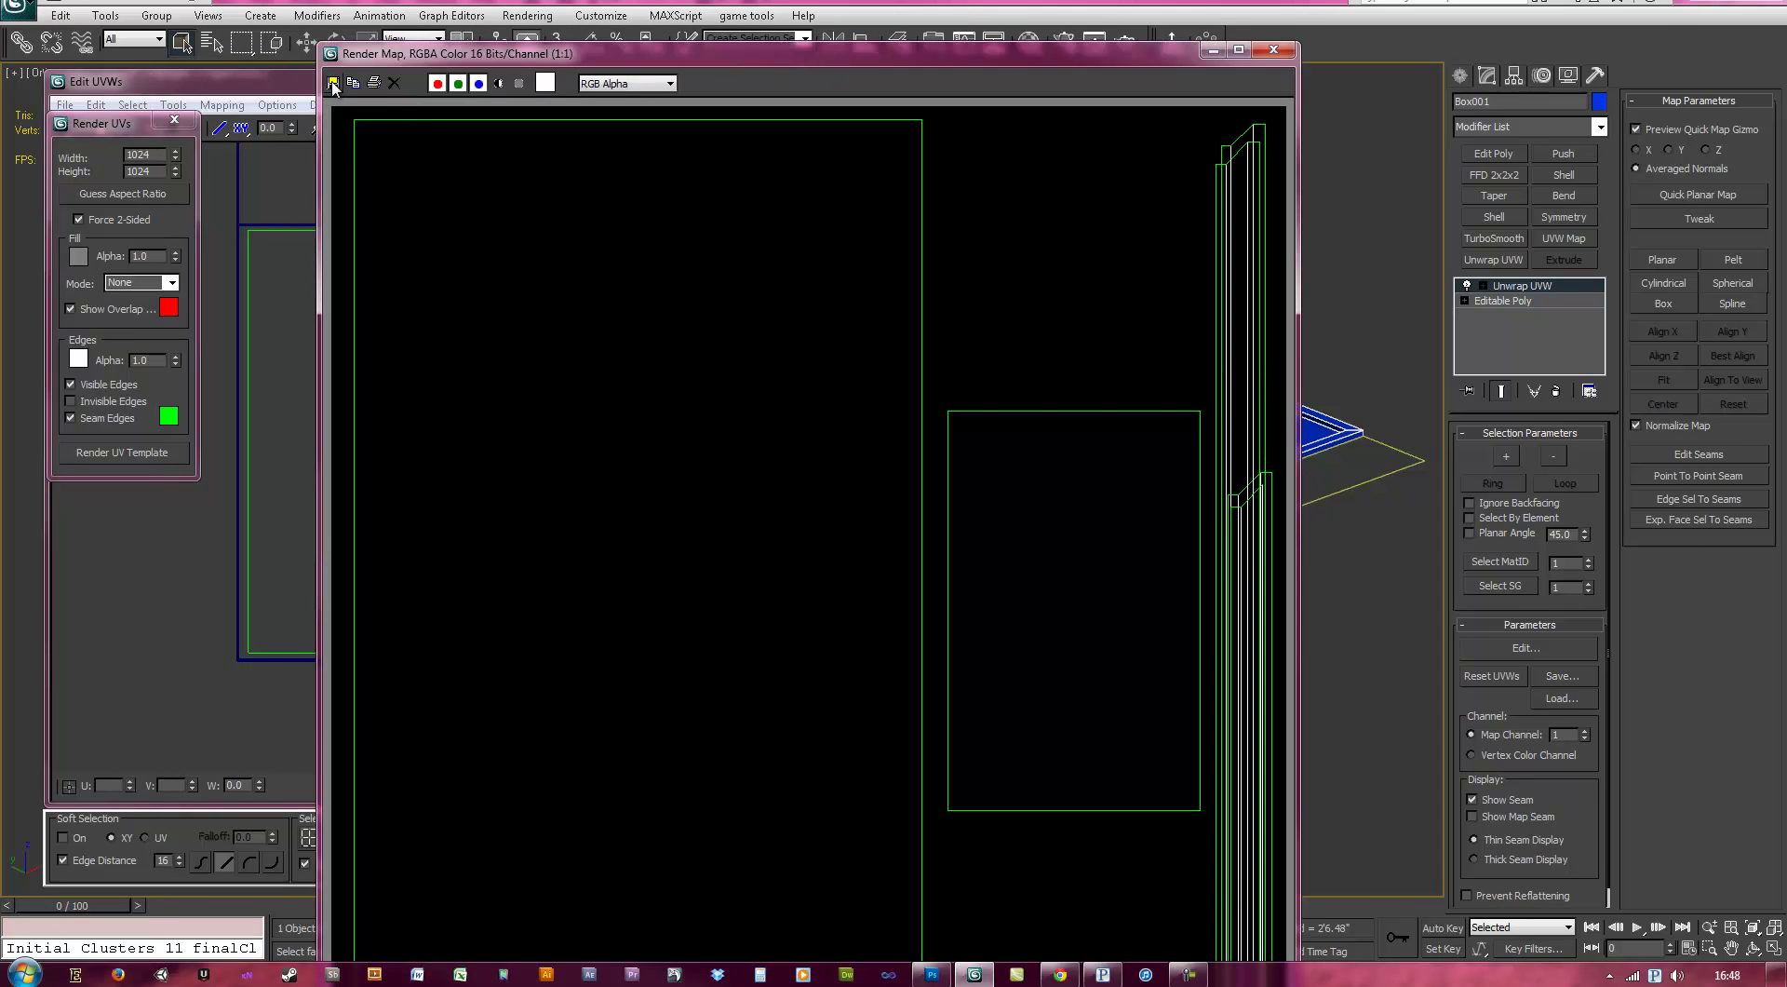
- Start saving the rendered UV map and browse to the scenes folder inside Documents\3dsMax
click(333, 83)
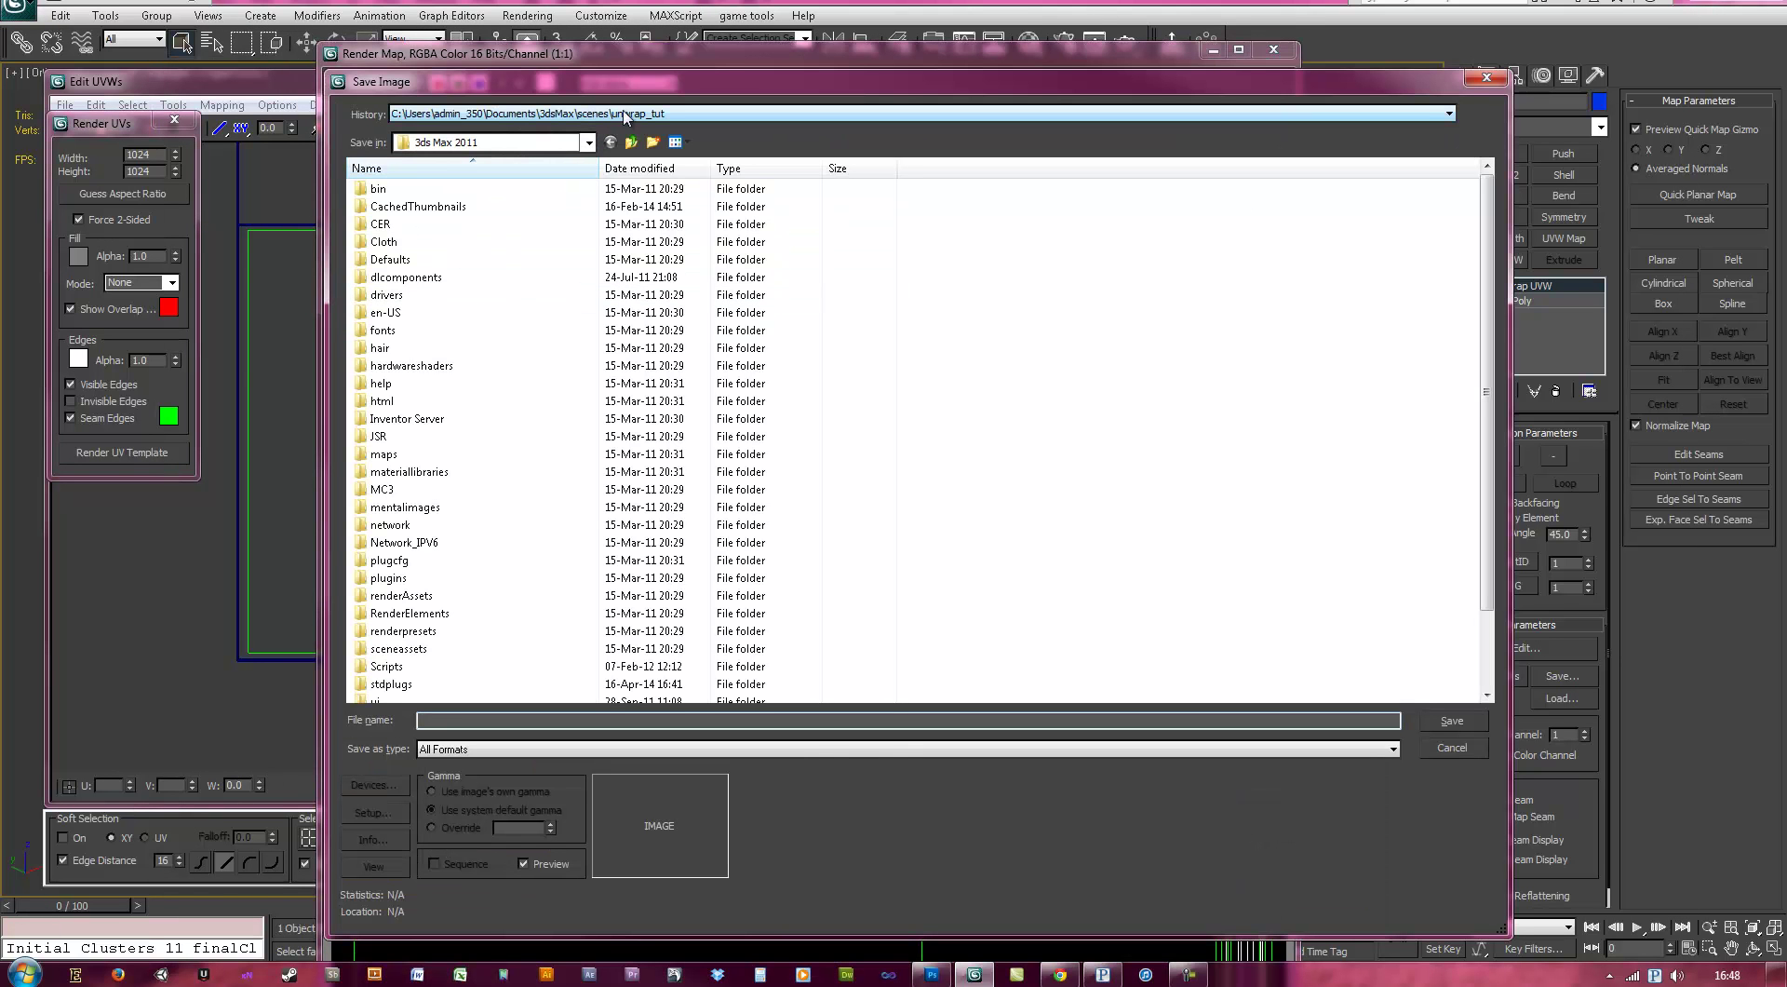
click(638, 117)
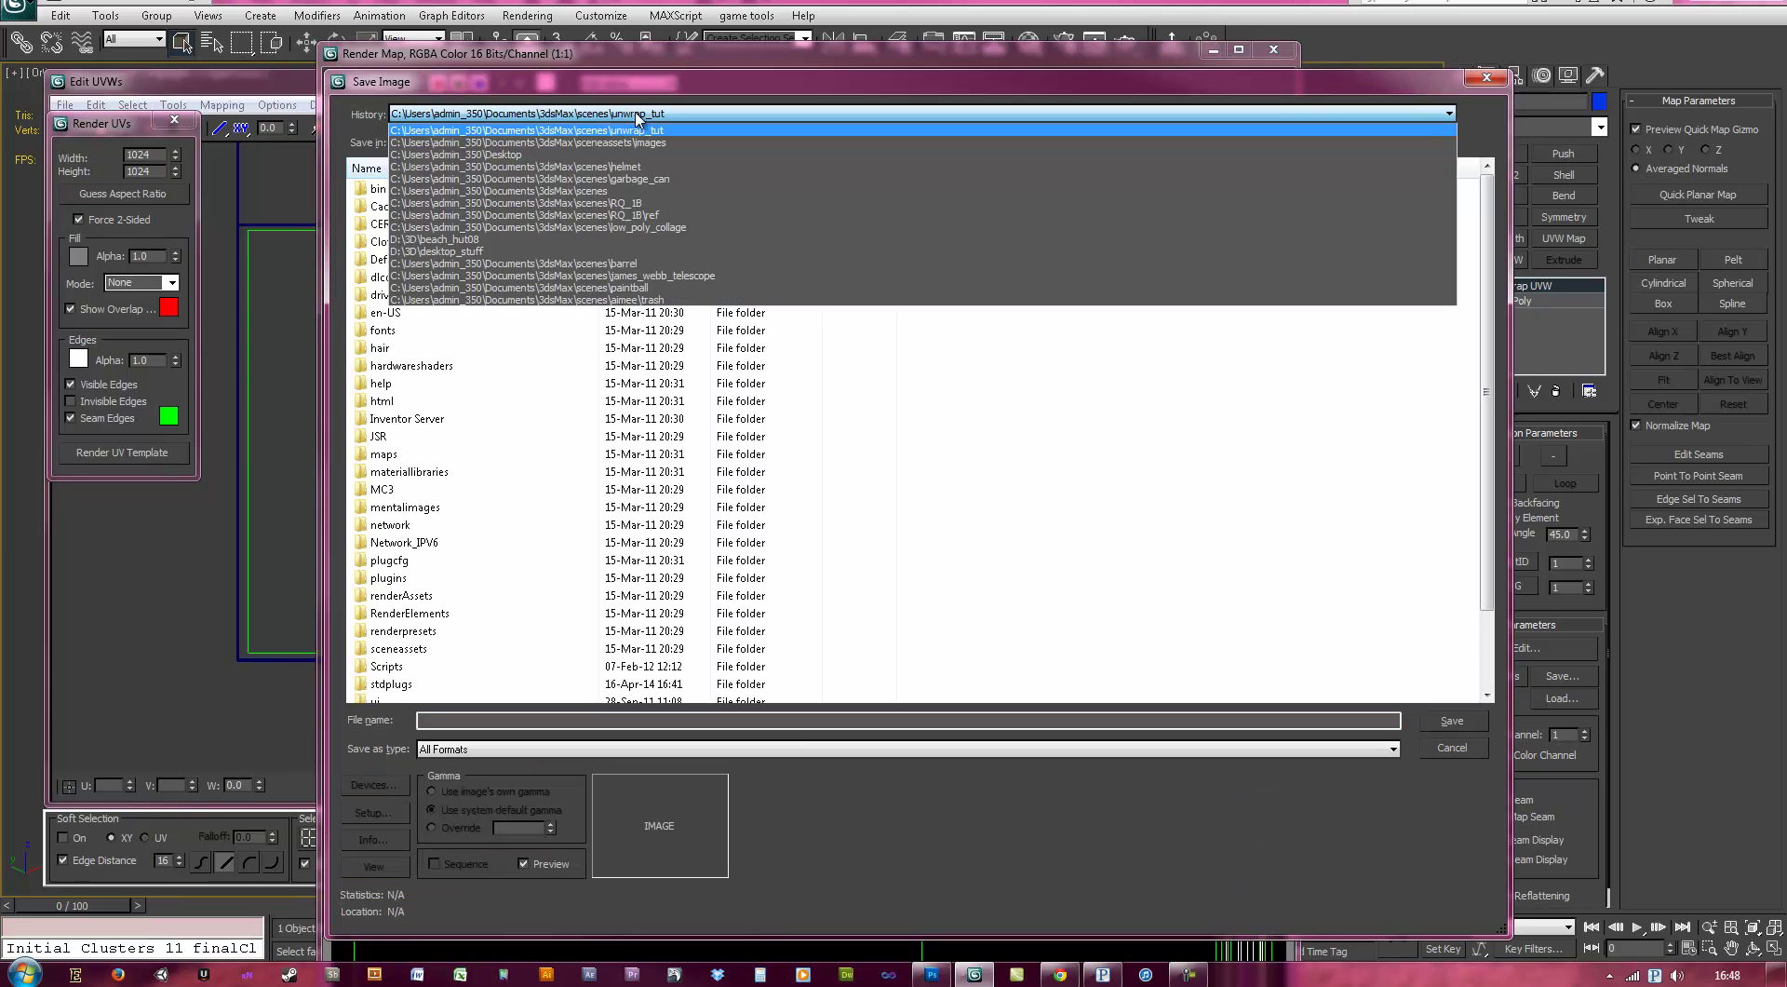
click(523, 158)
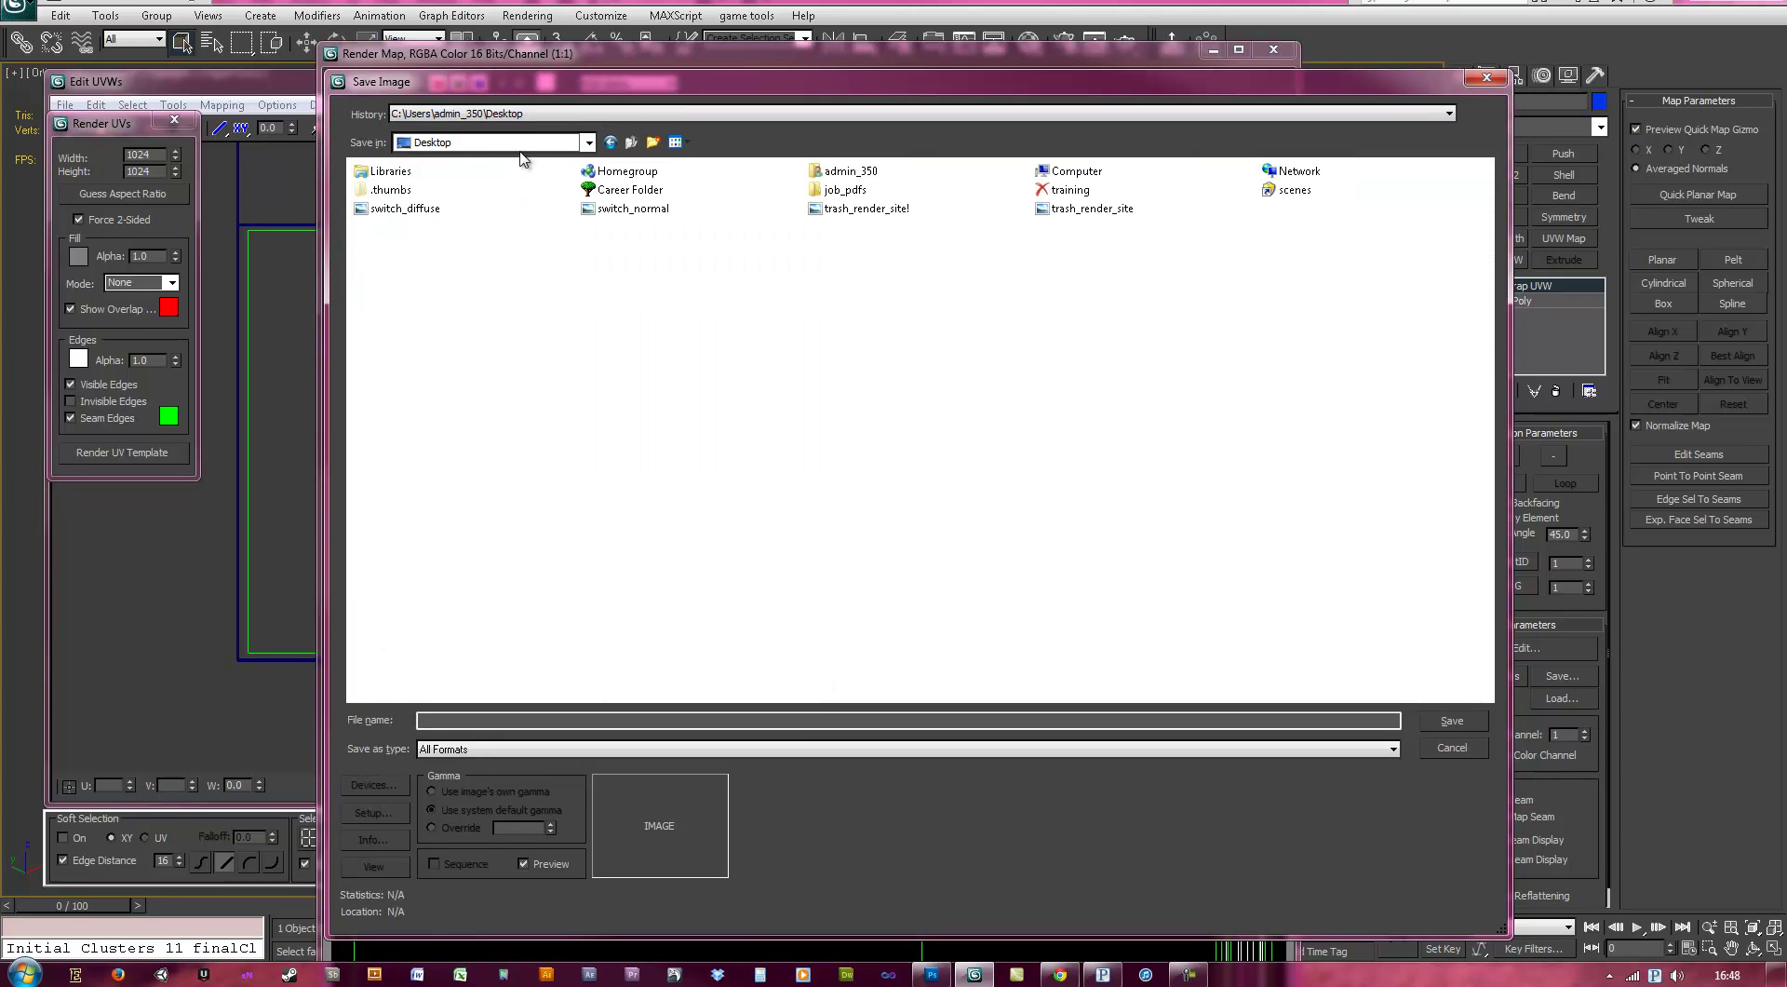
click(395, 177)
double_click(395, 177)
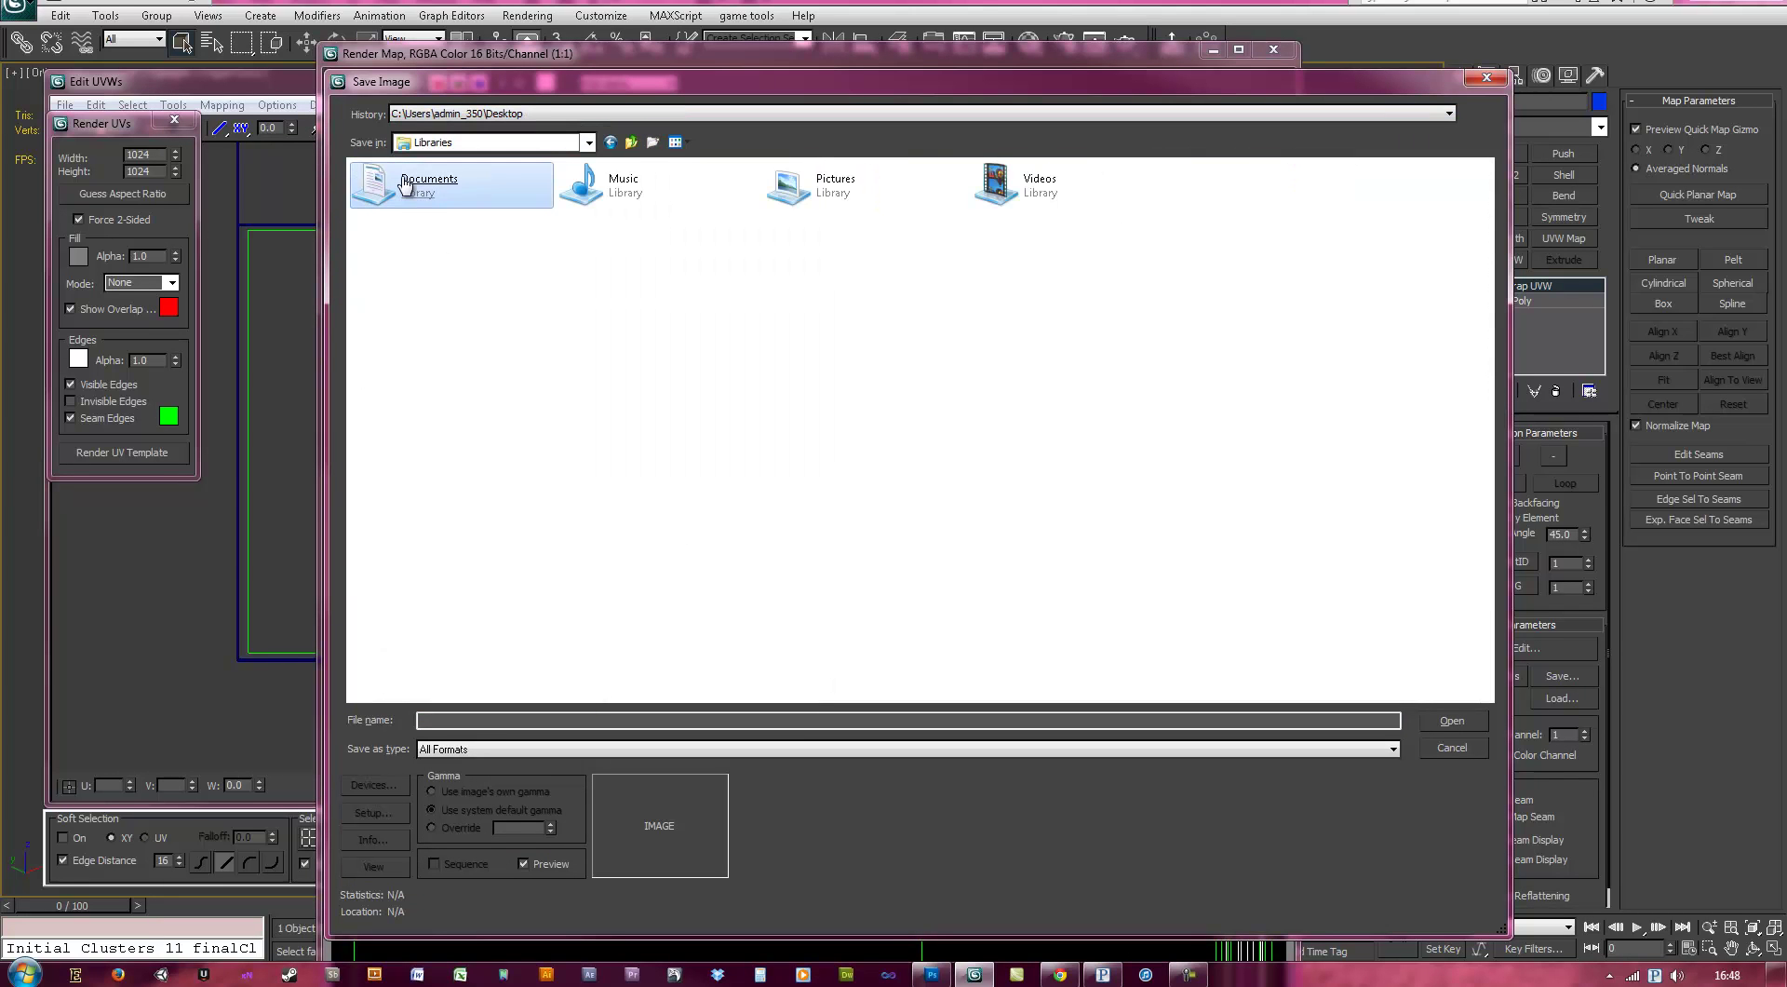
double_click(406, 184)
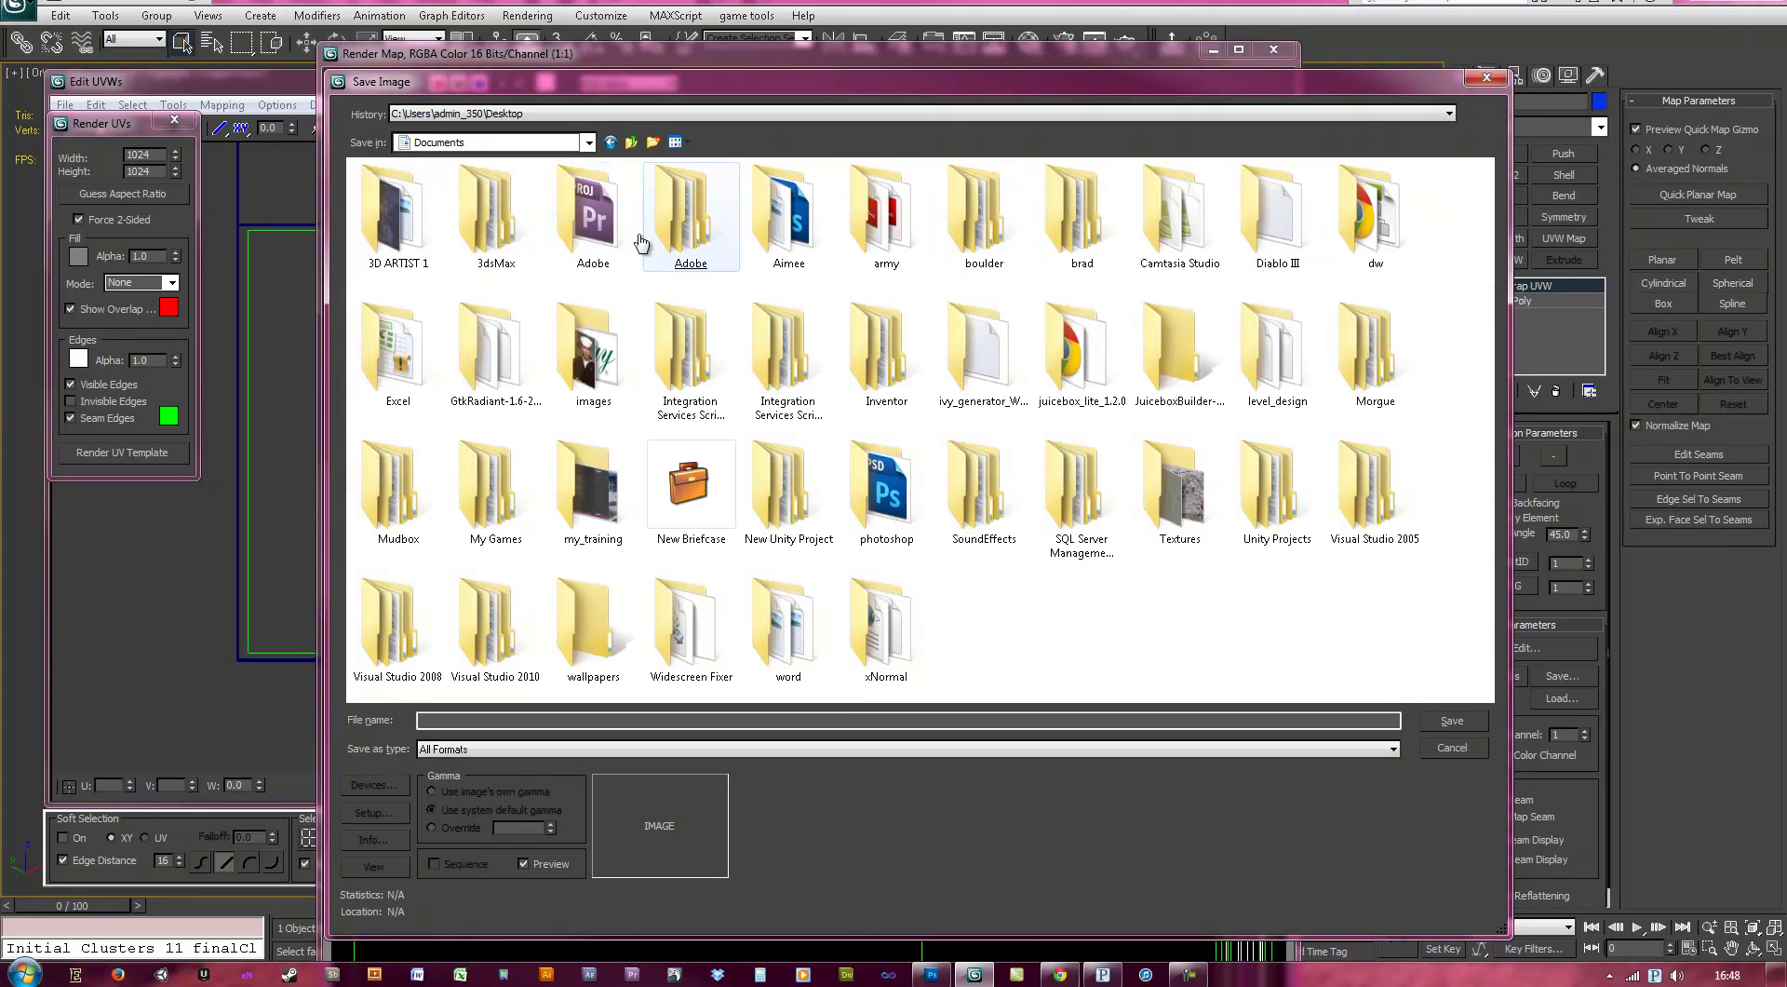
click(534, 240)
double_click(530, 235)
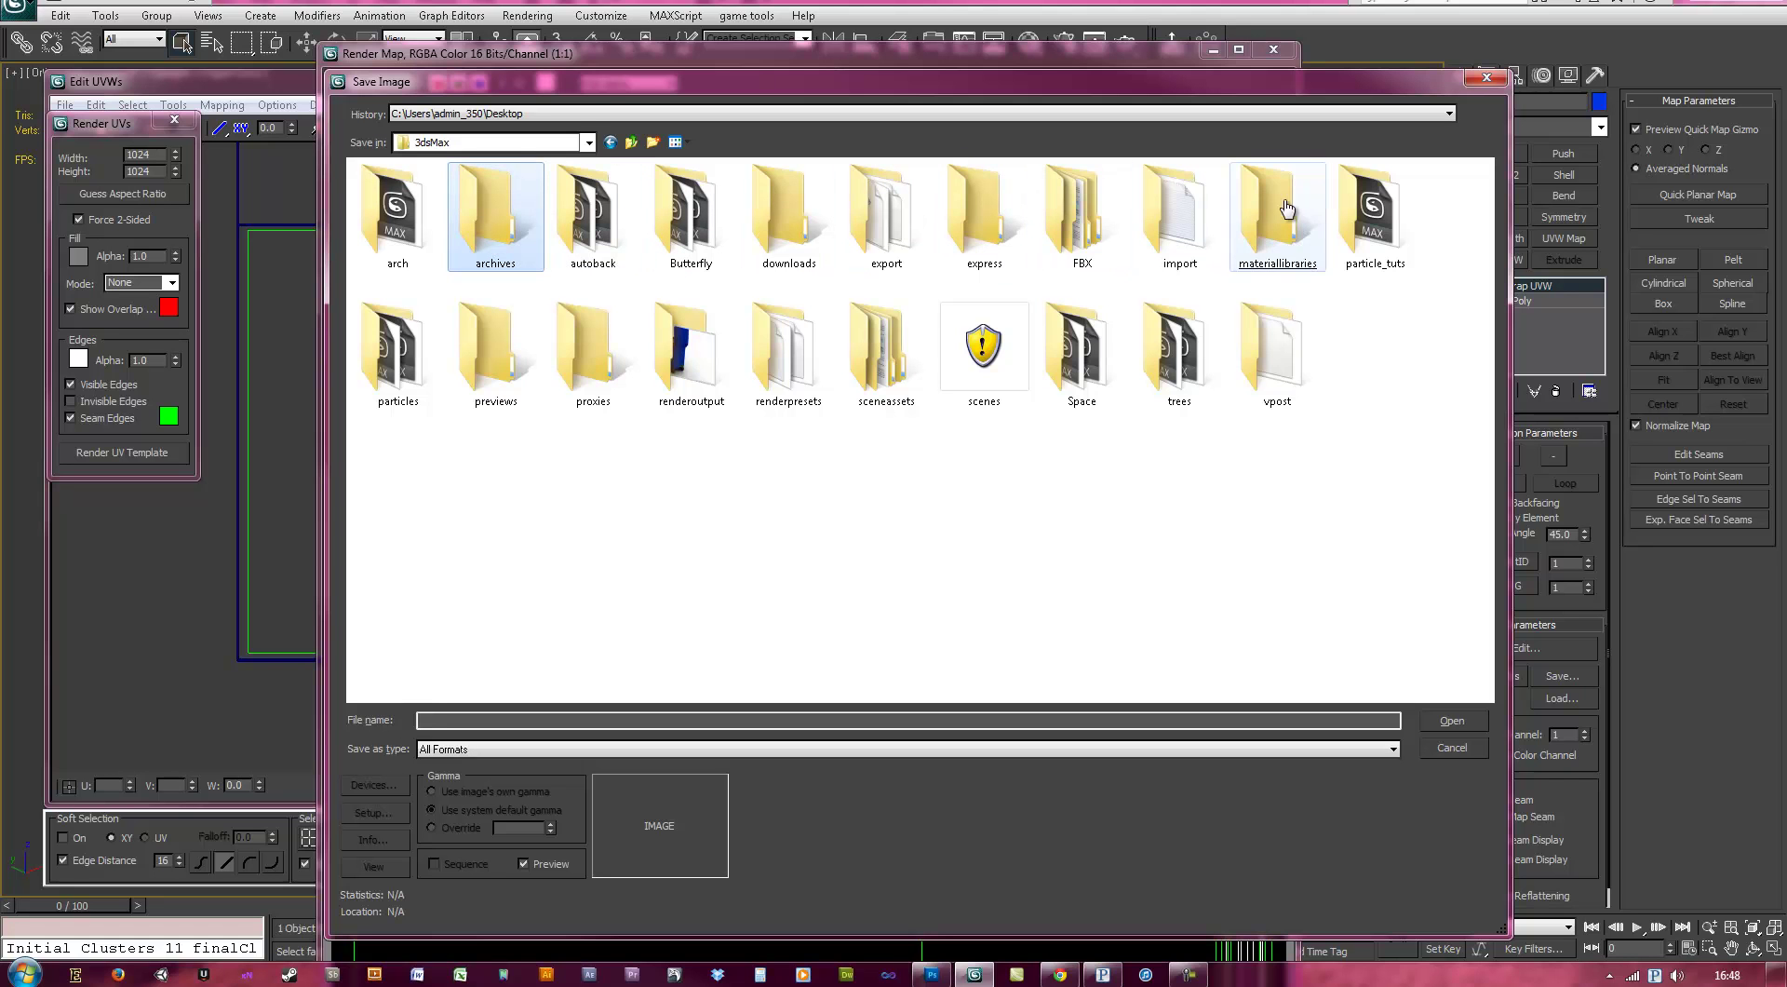
click(1001, 350)
double_click(1000, 350)
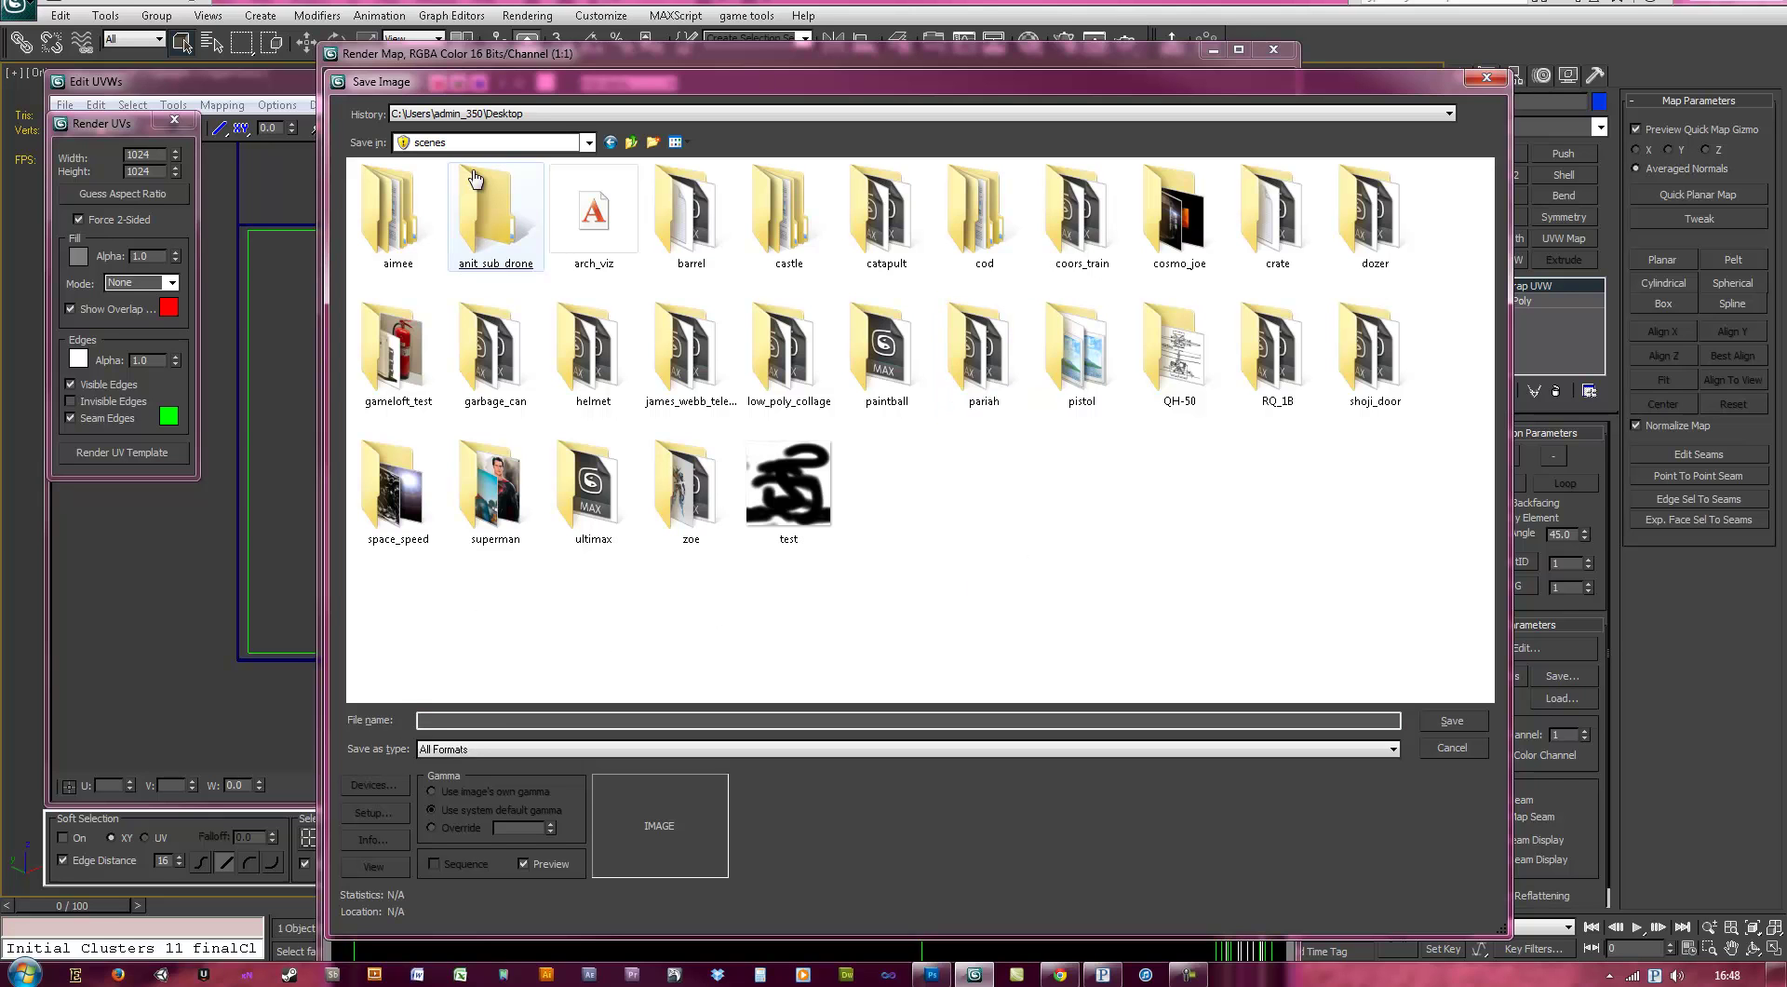
- Create a folder called "unwrap tut" in scenes and open it as the save location
click(654, 142)
text(unwrap tut)
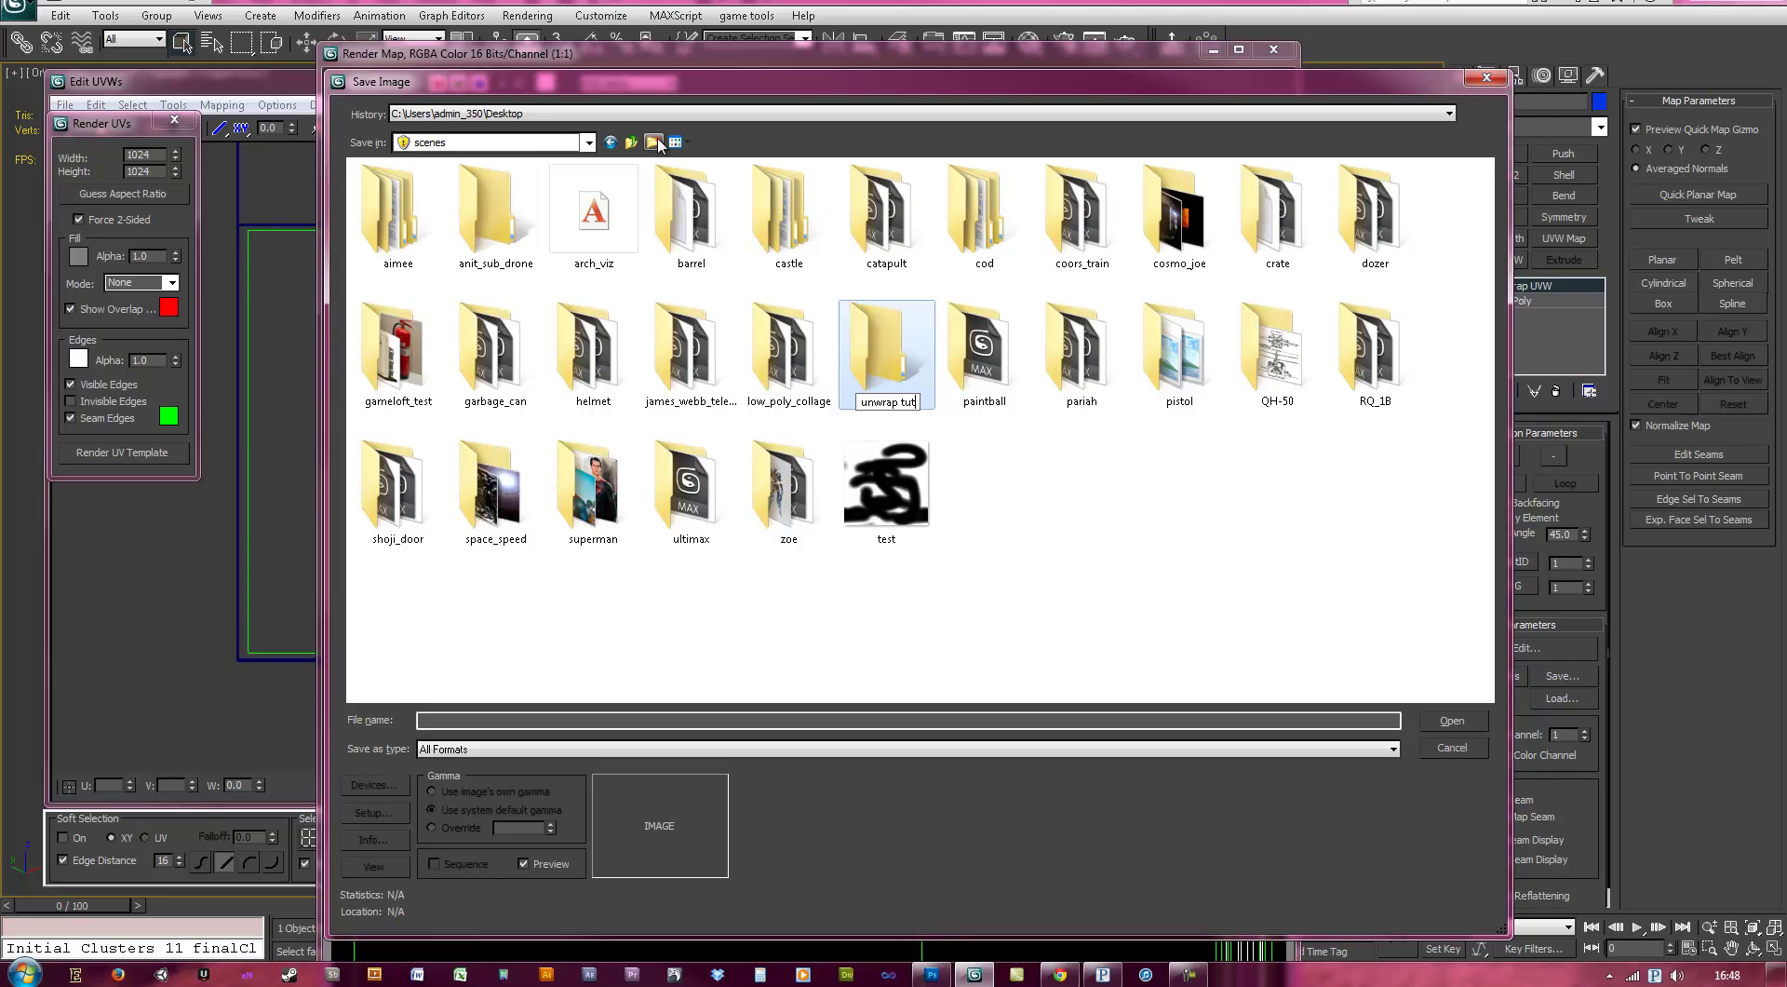
key(Return)
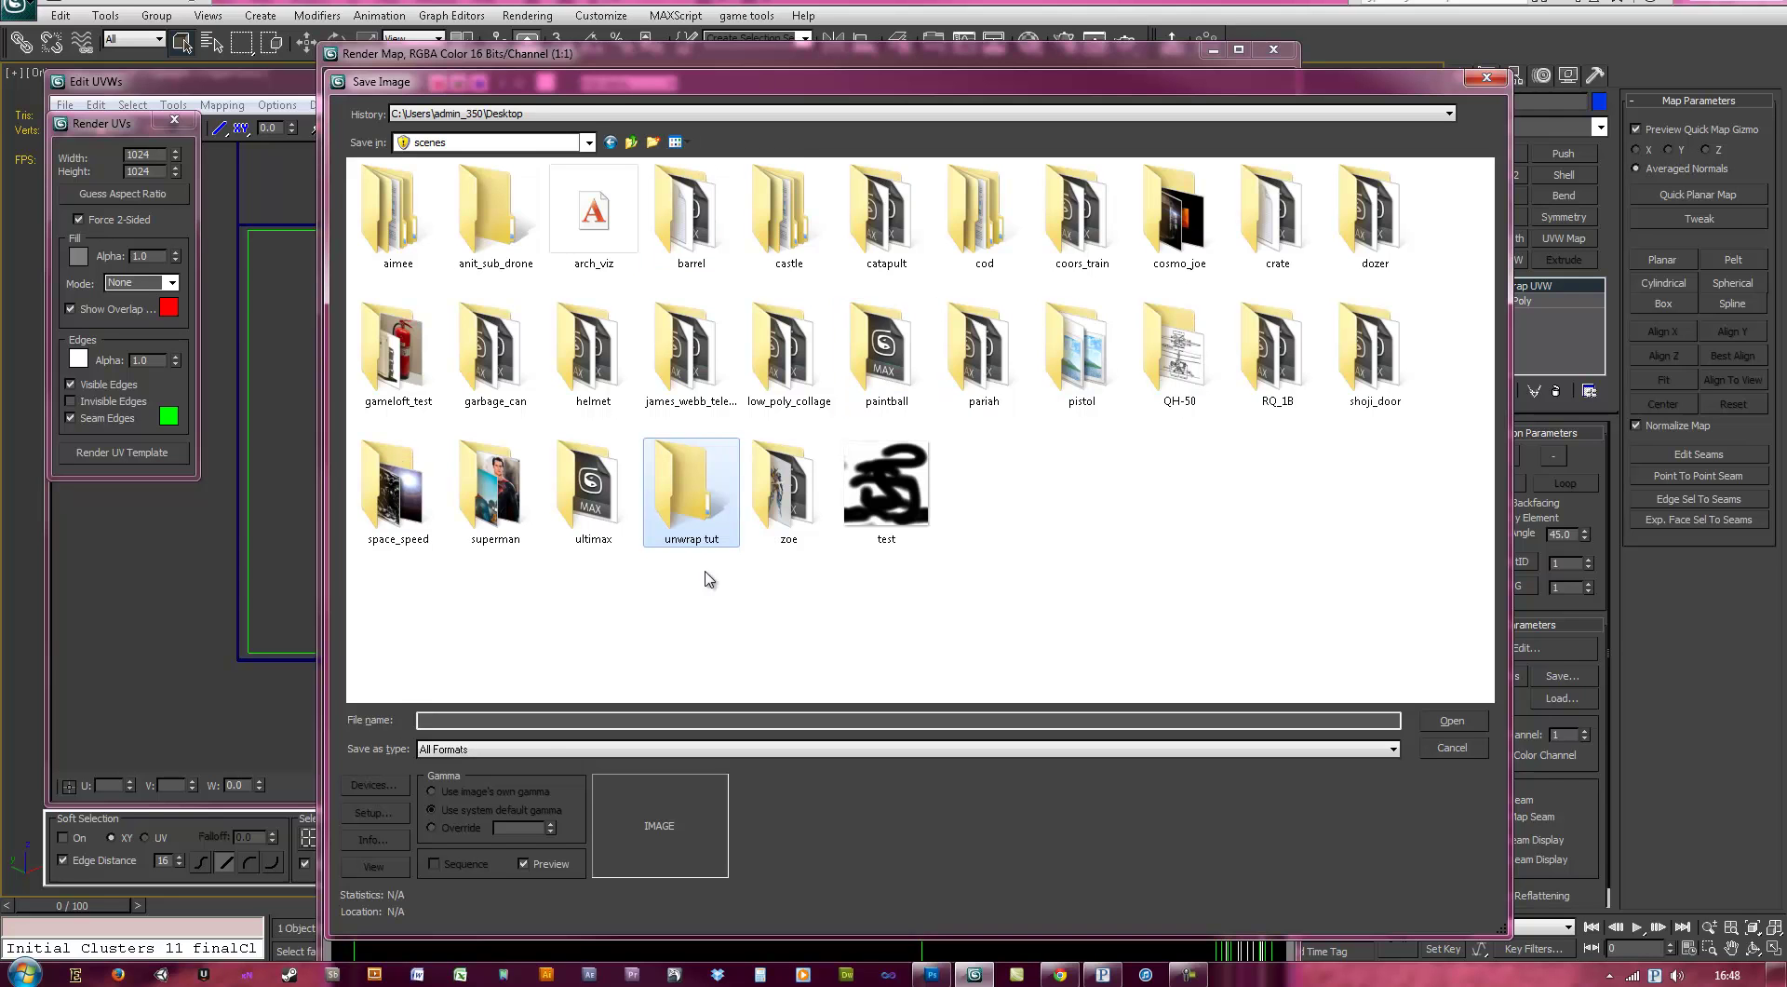
double_click(696, 507)
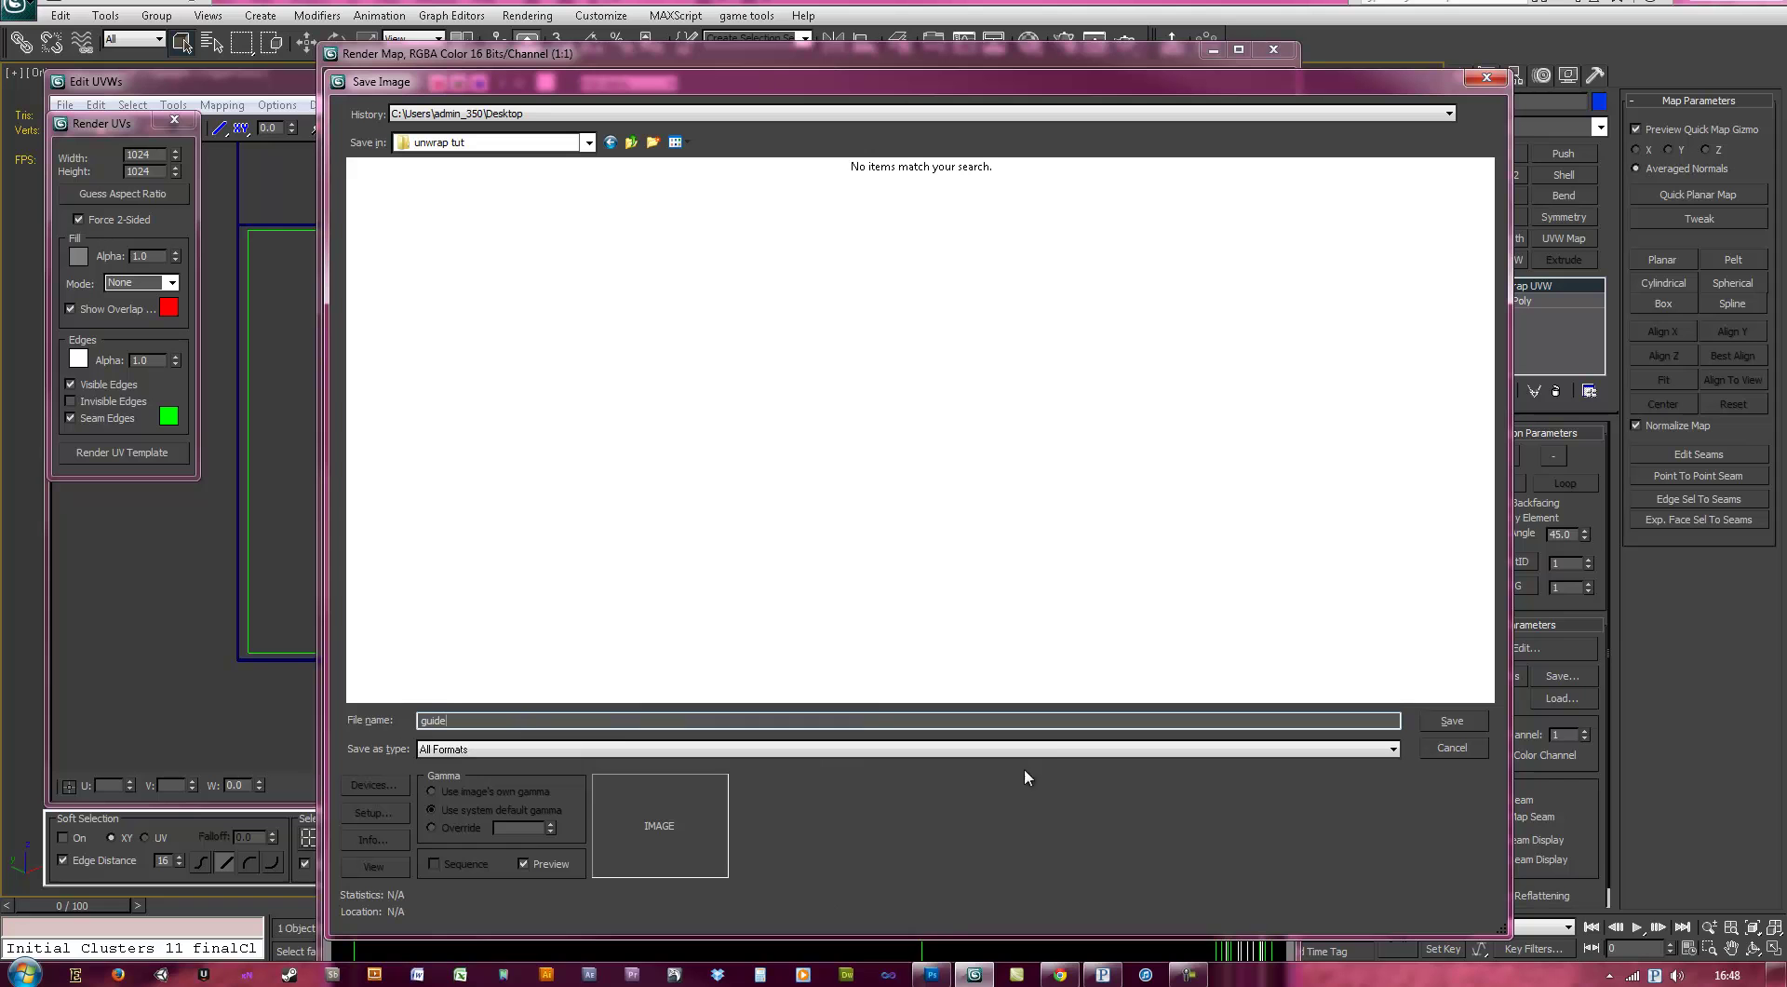
- Save the rendered UV map as a JPEG file called guide at quality 100
click(1057, 750)
click(576, 850)
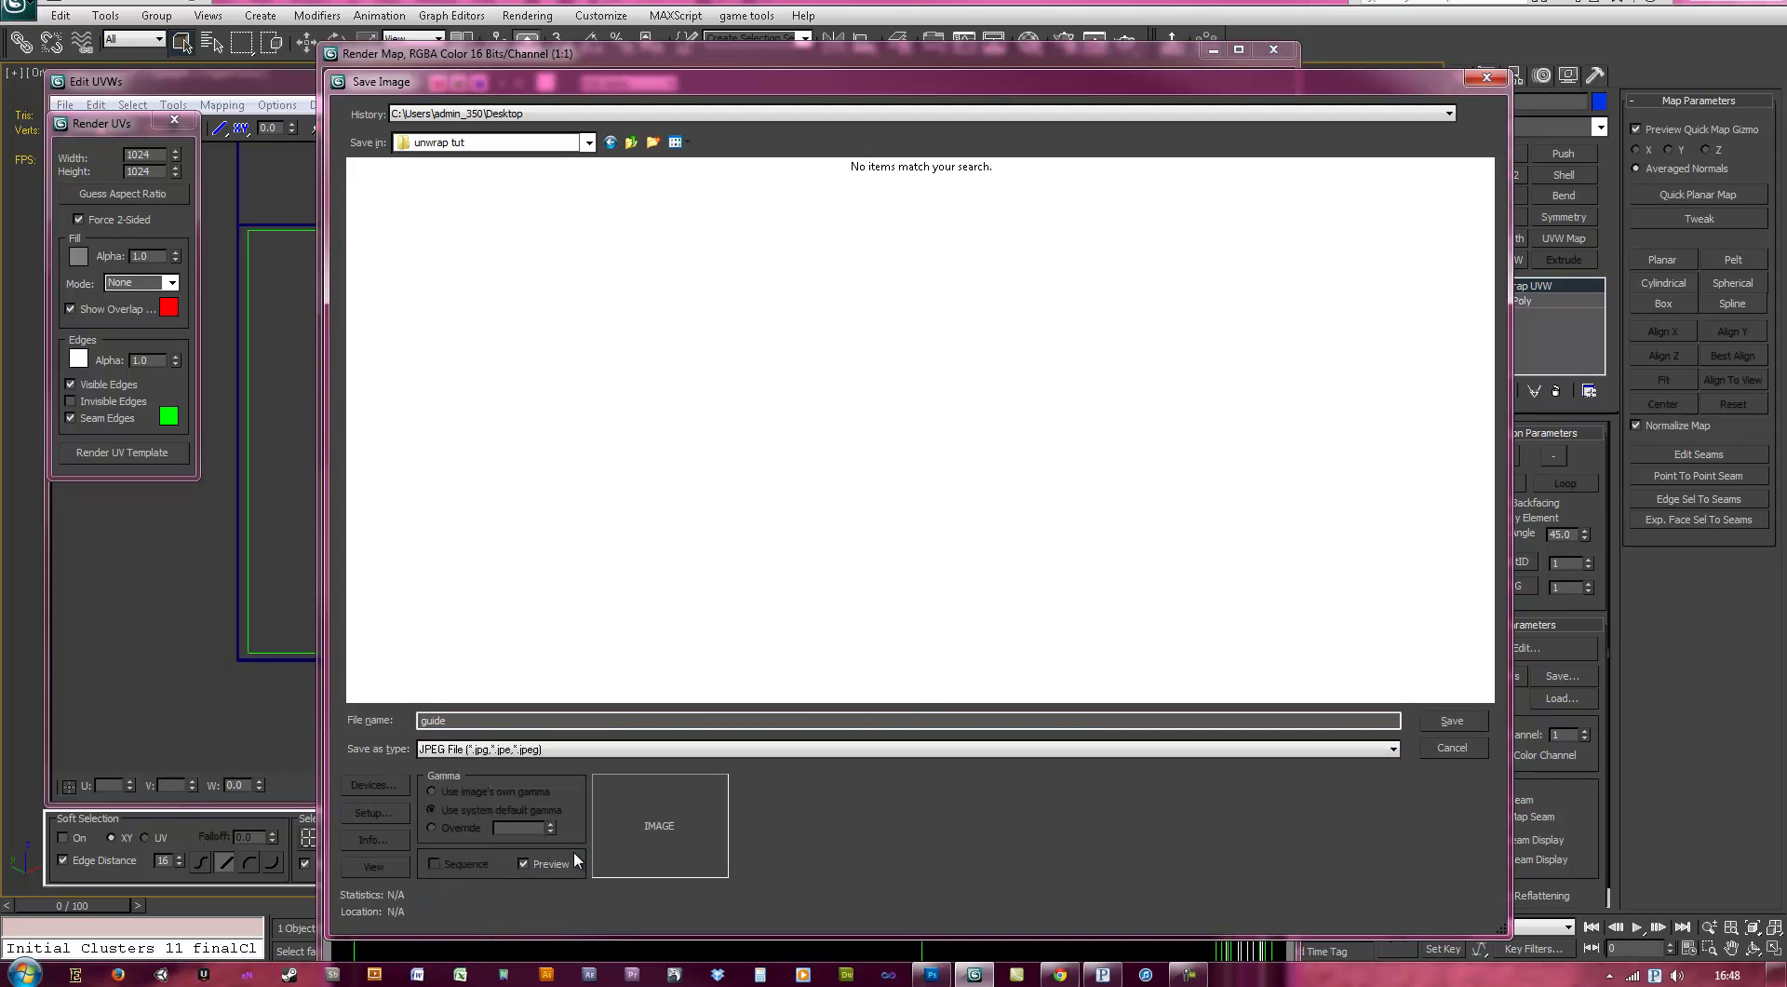
click(1441, 720)
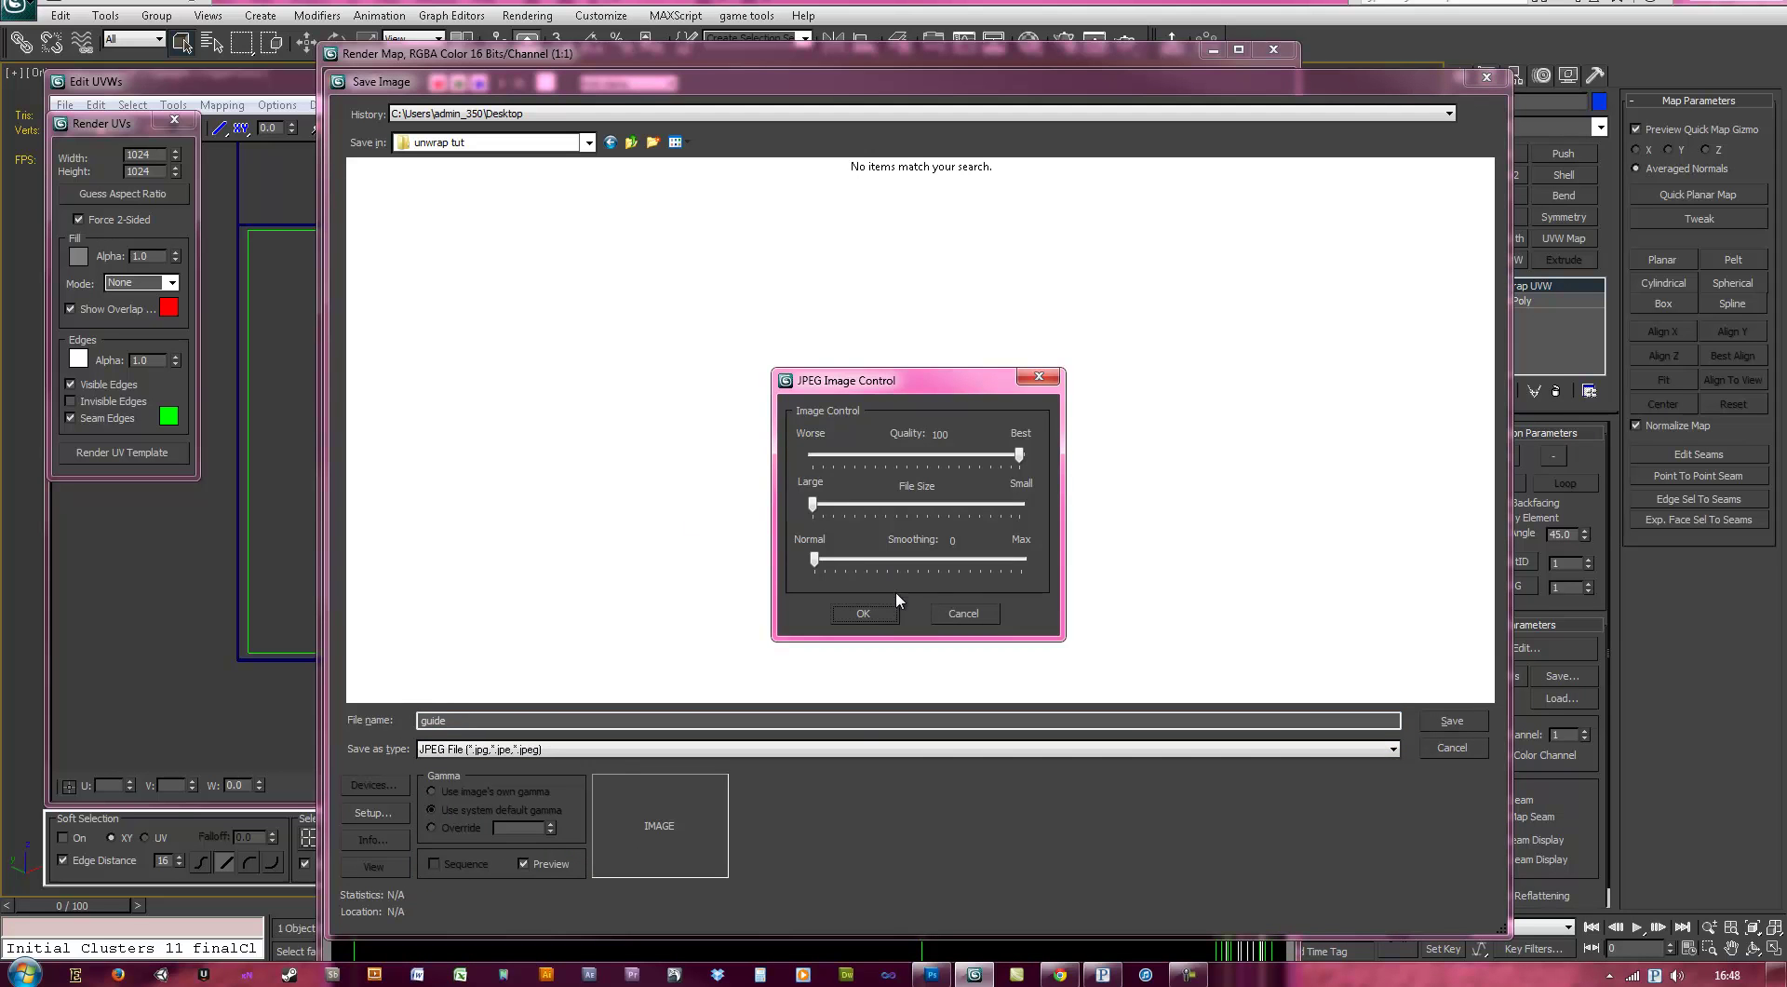
click(887, 613)
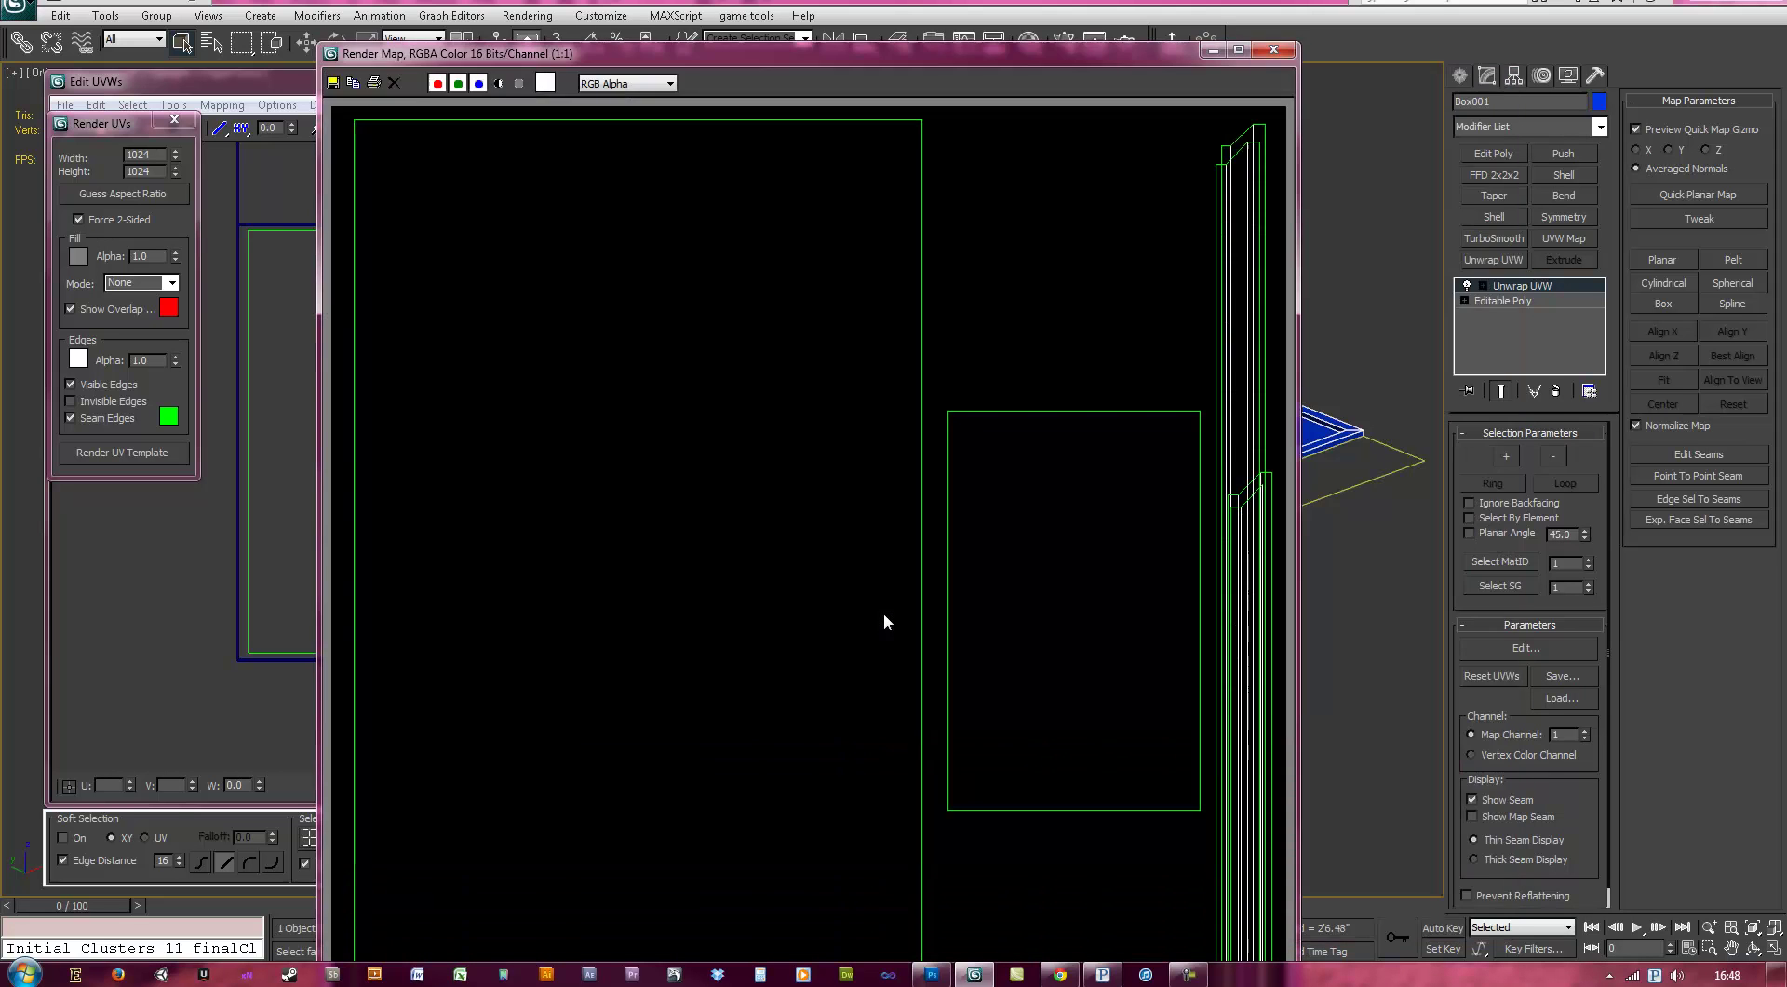
- Open the "unwrap tut" folder inside scenes in Windows Explorer
right_click(26, 976)
click(83, 965)
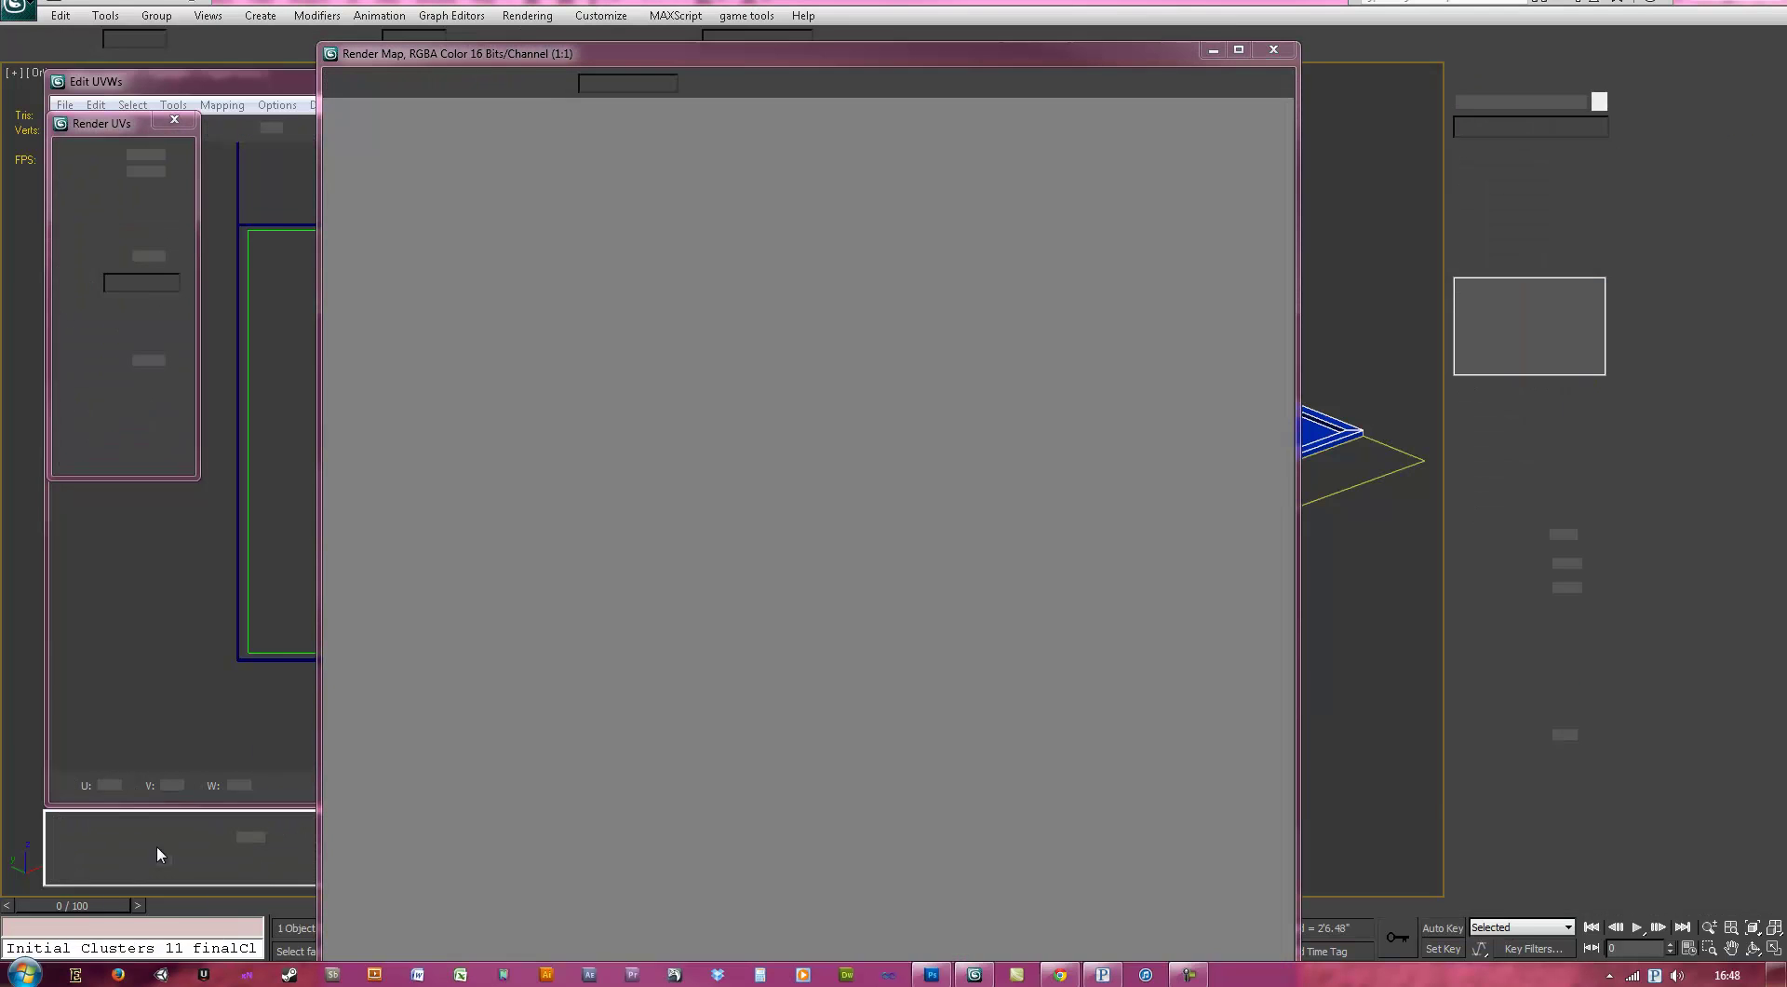
click(698, 304)
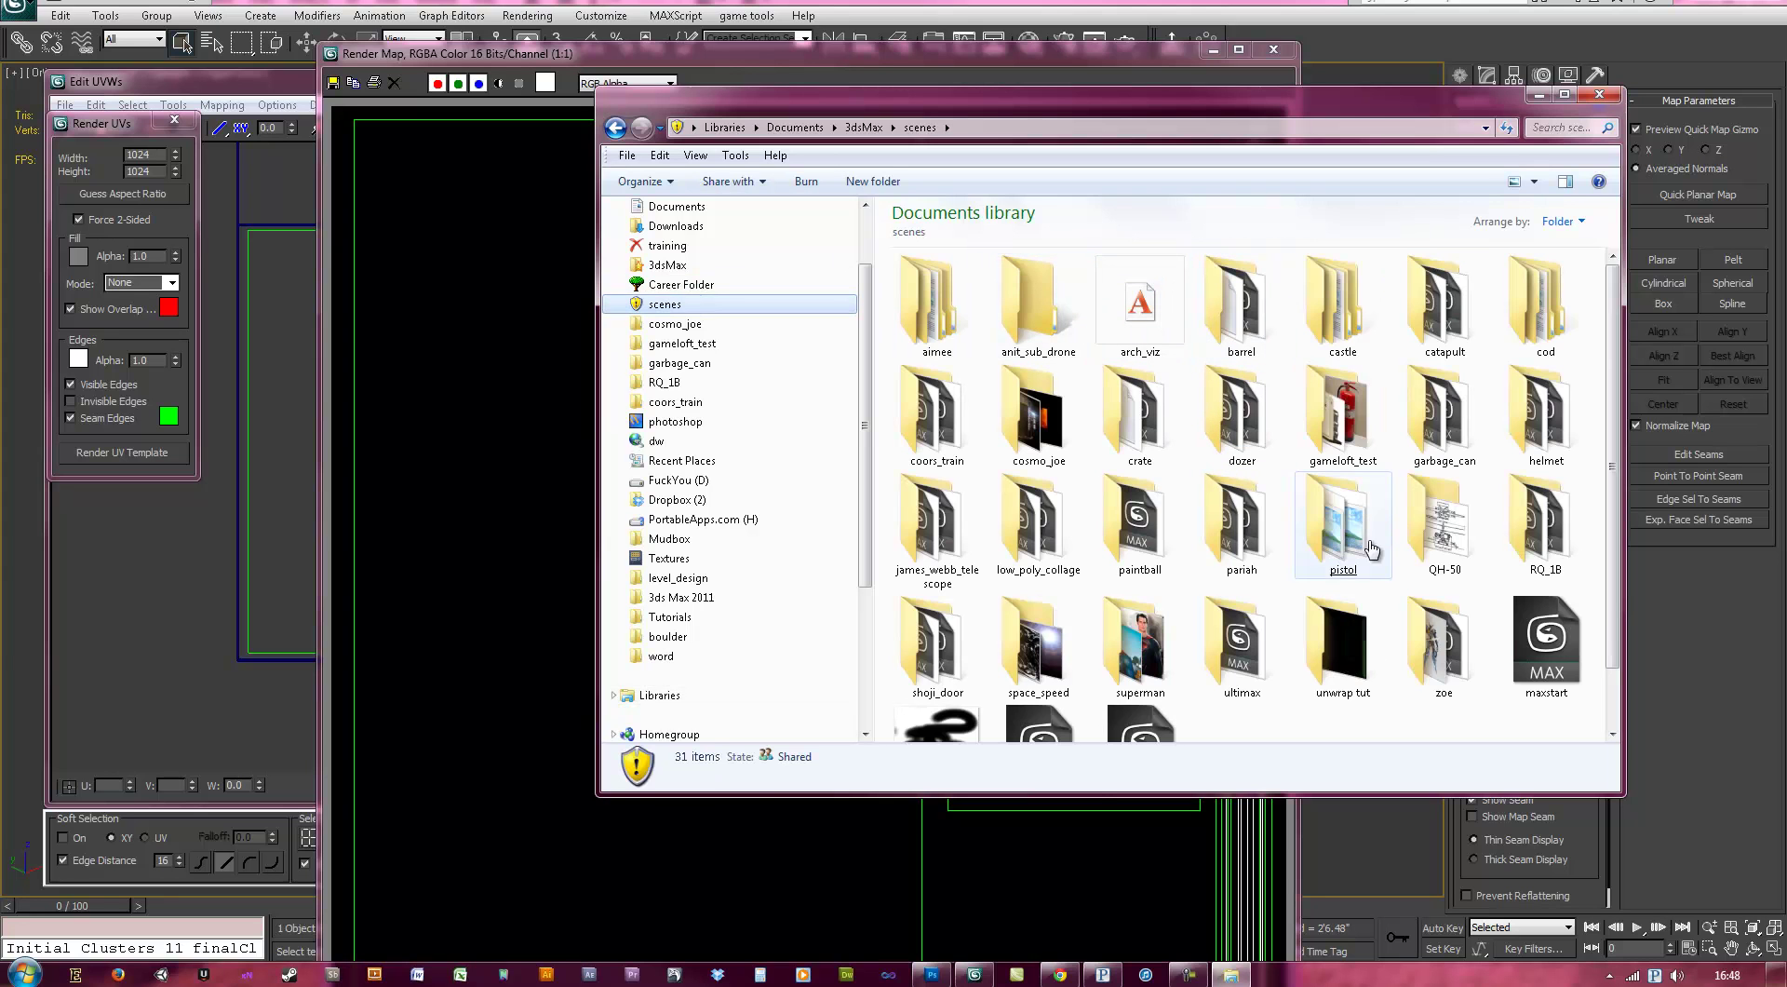
double_click(1340, 655)
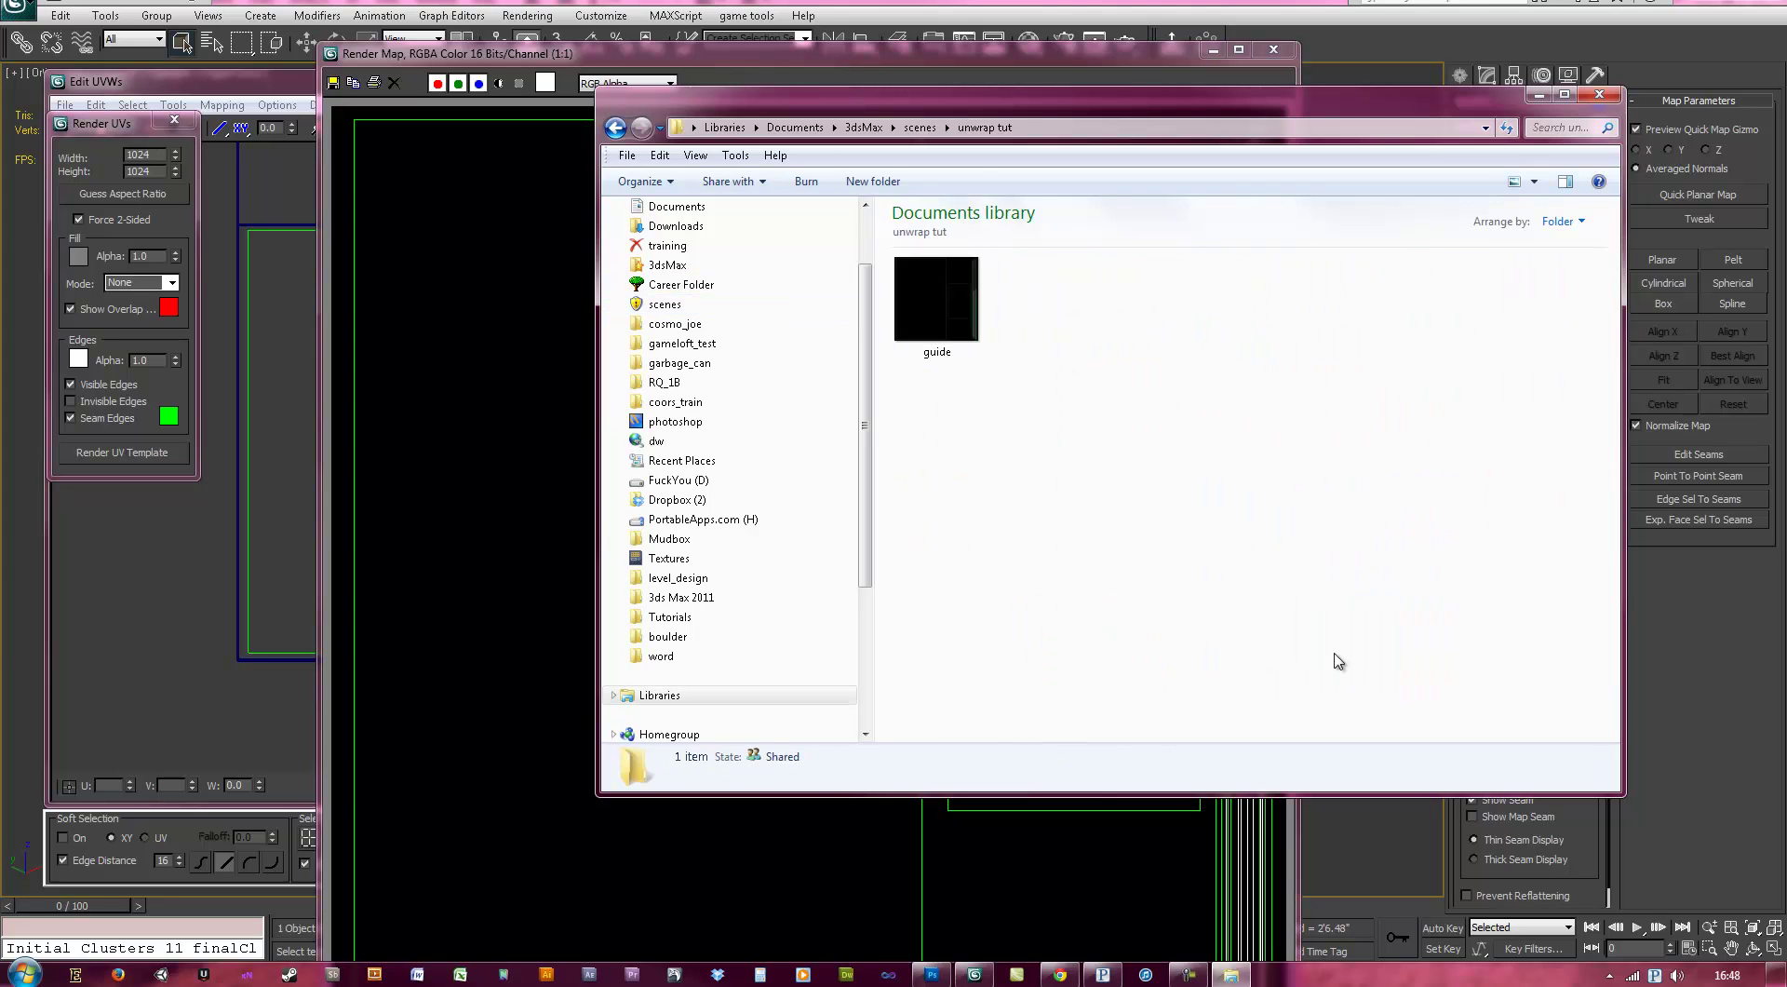
- Switch to Photoshop and open the guide image from the "unwrap tut" folder in it
click(938, 979)
click(1231, 975)
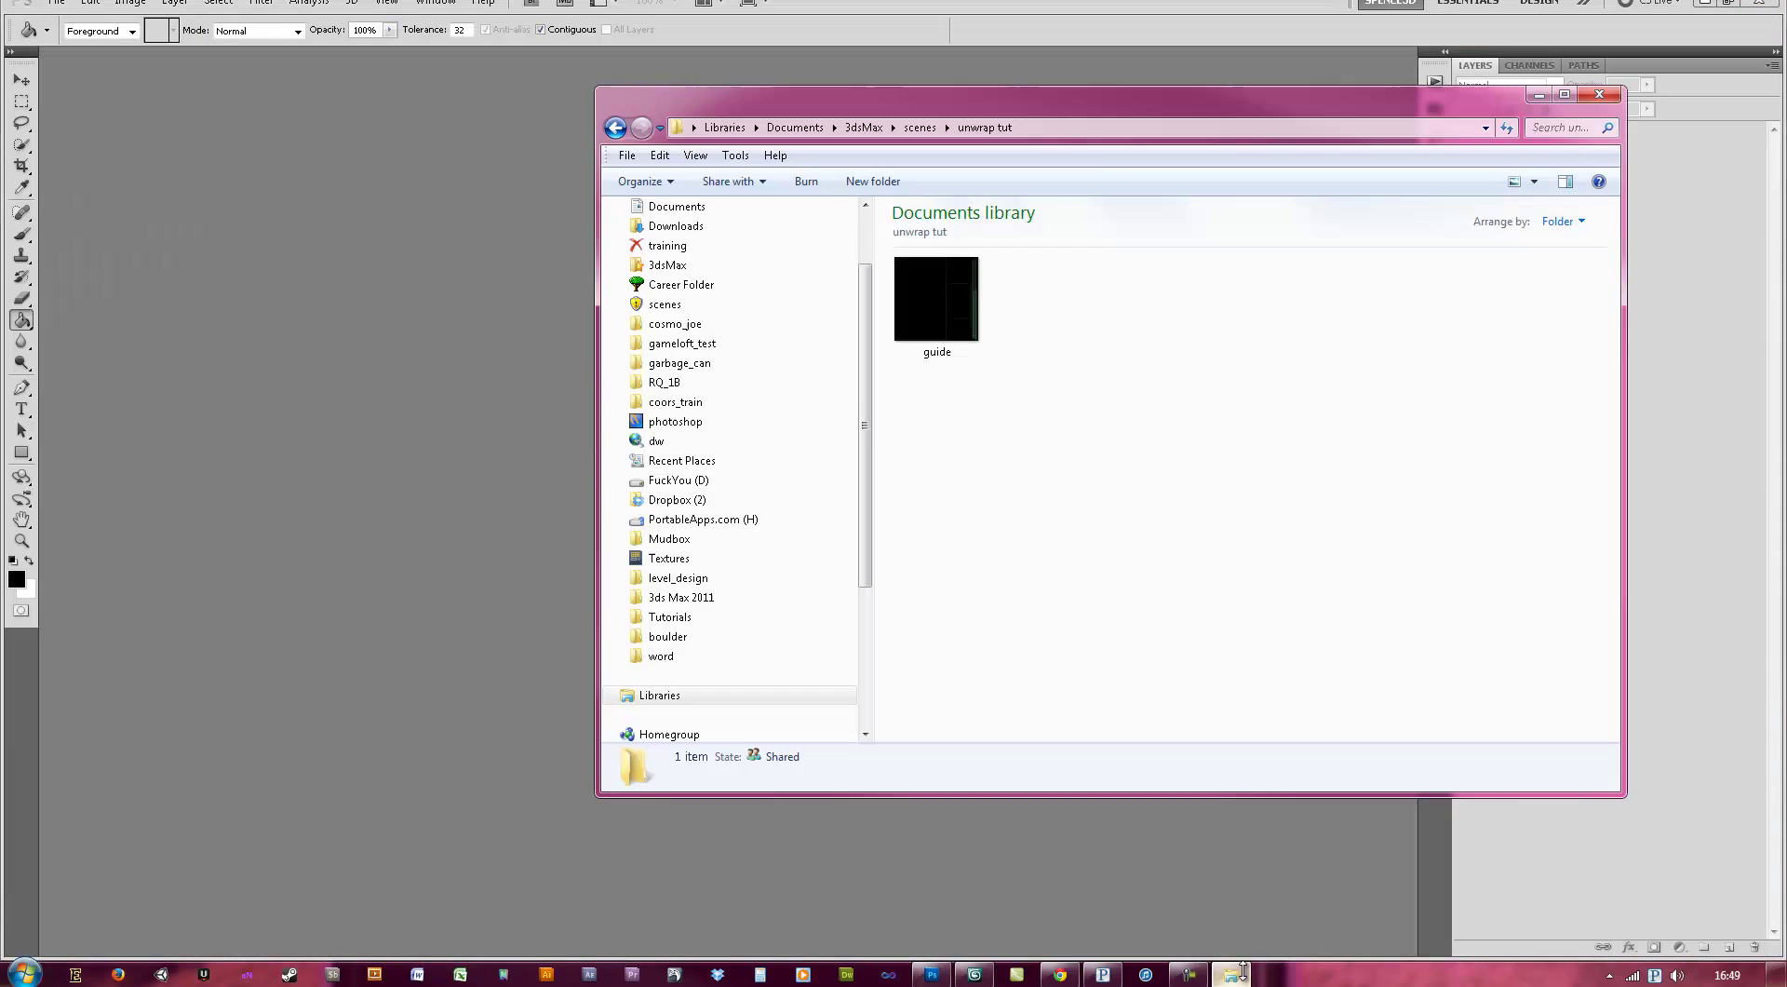
drag(938, 296, 488, 433)
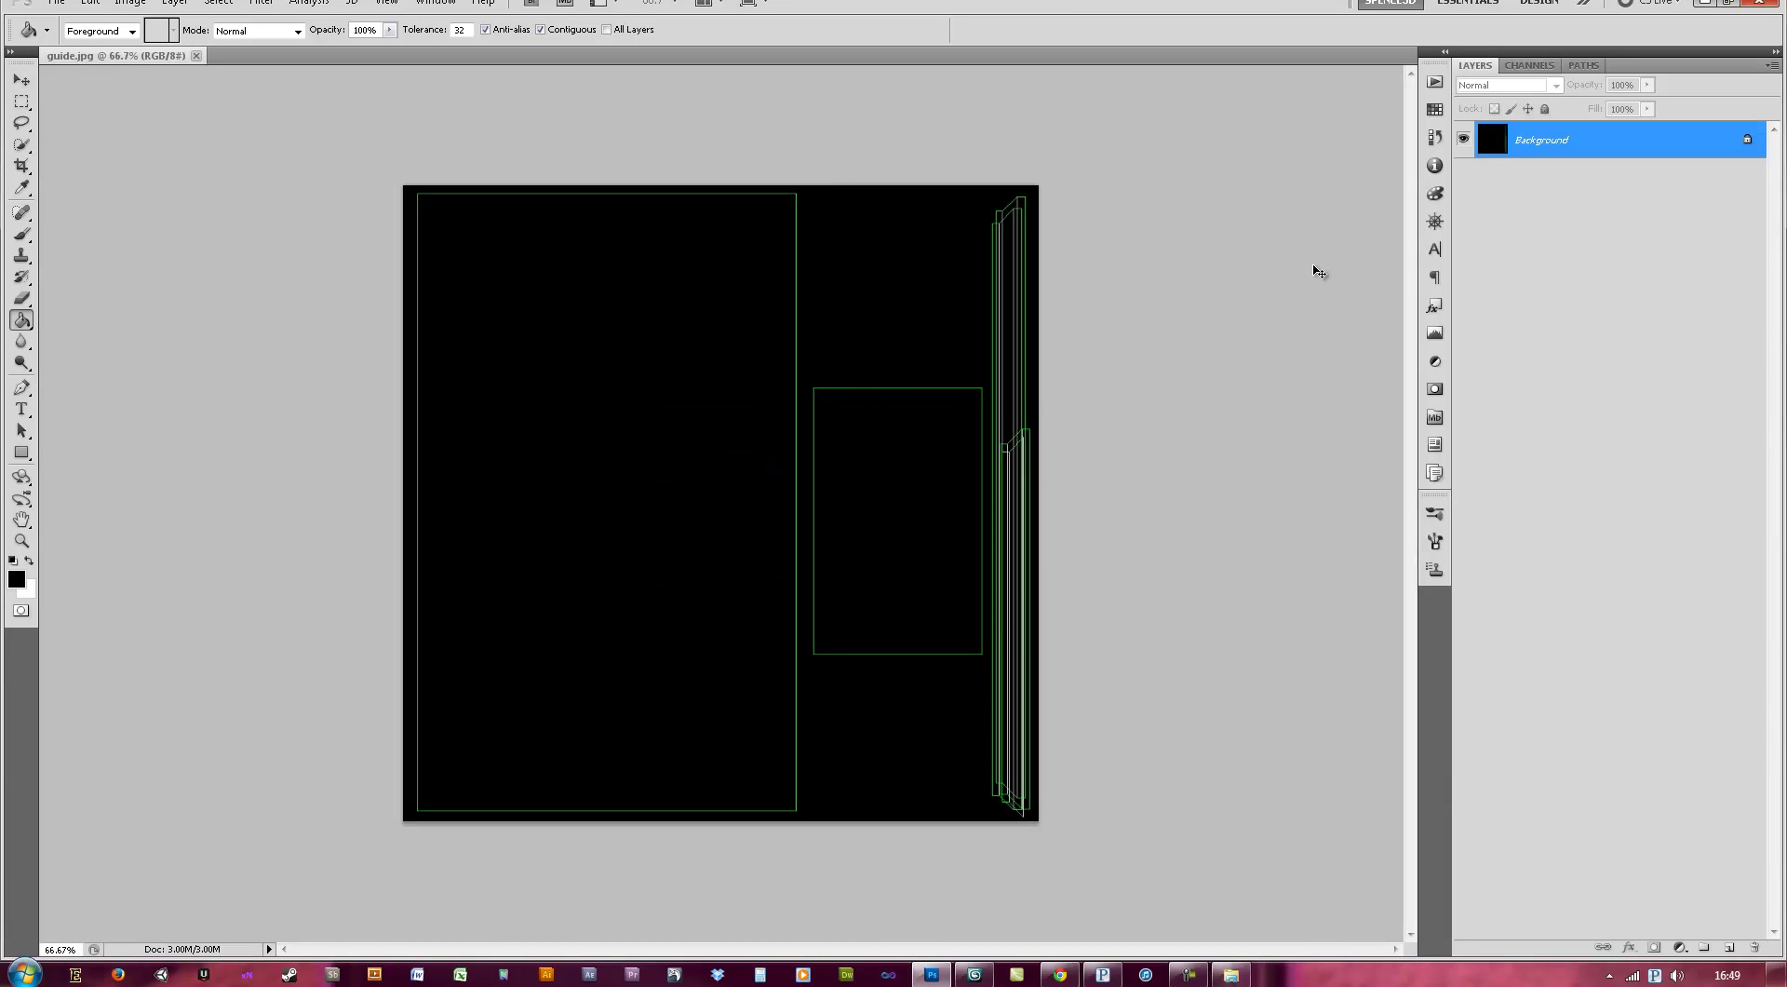
- Invert the guide image, convert its background to a regular layer and set the blend mode to Multiply
key(ctrl+i)
alt+double_click(1749, 142)
click(1508, 84)
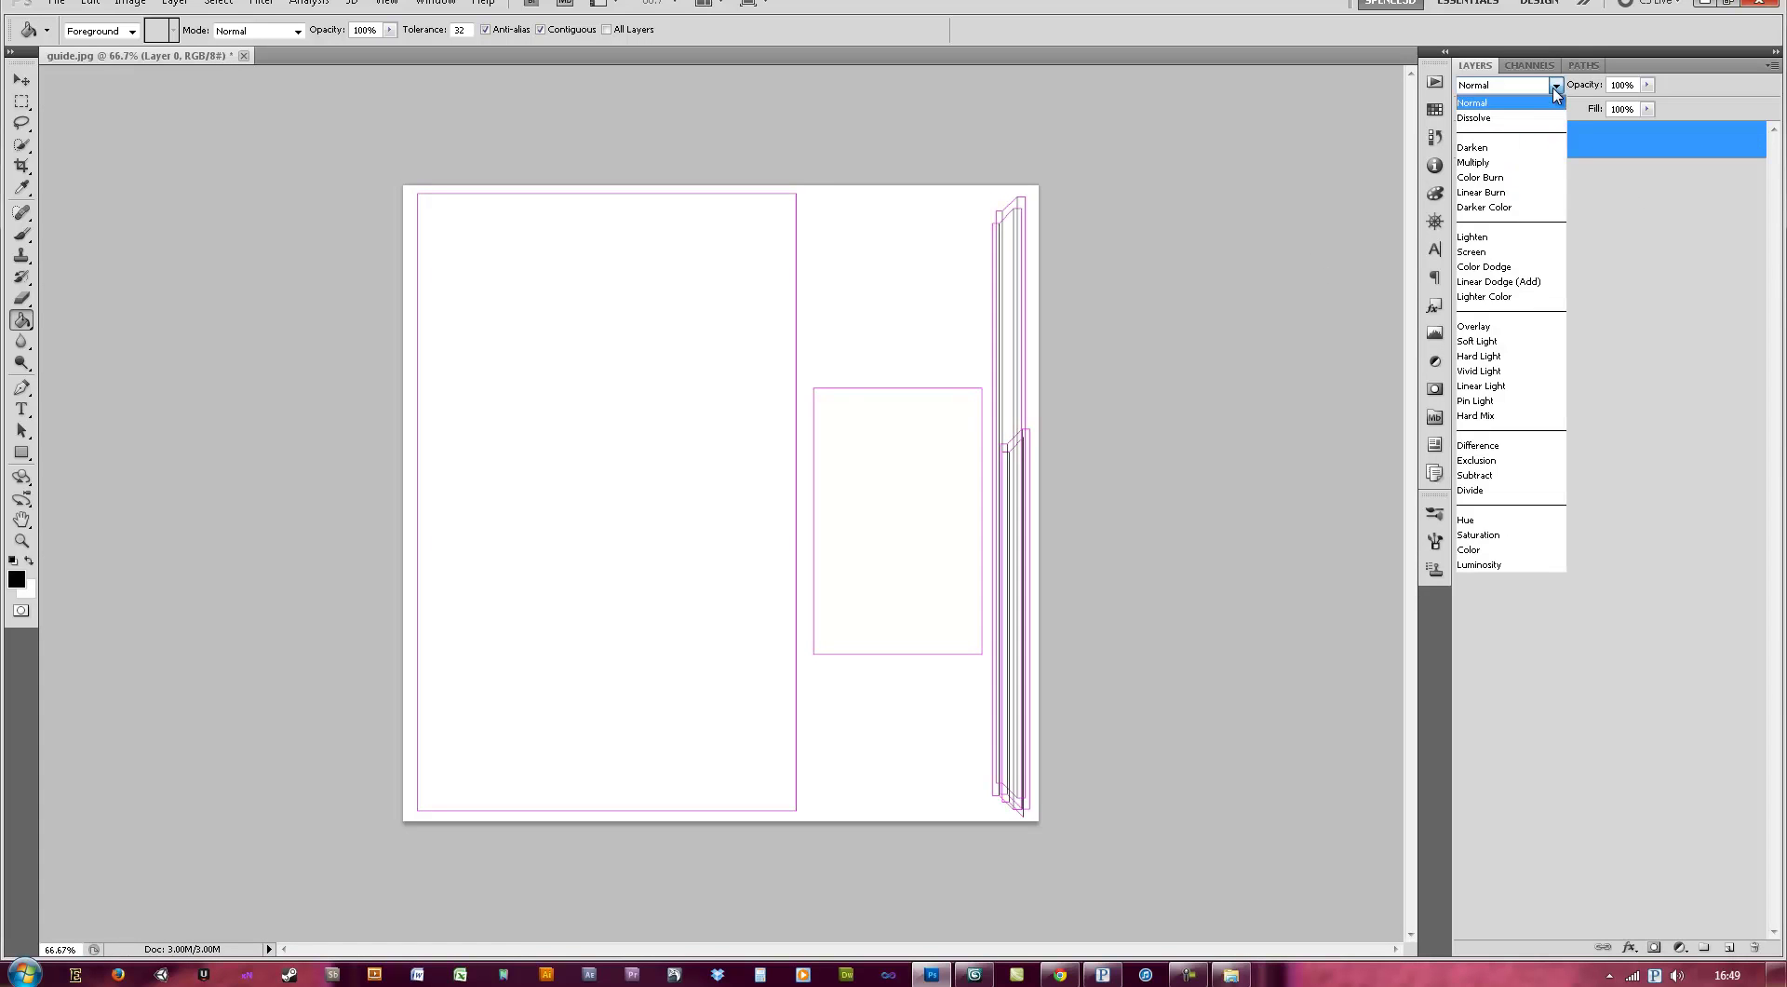
click(1527, 167)
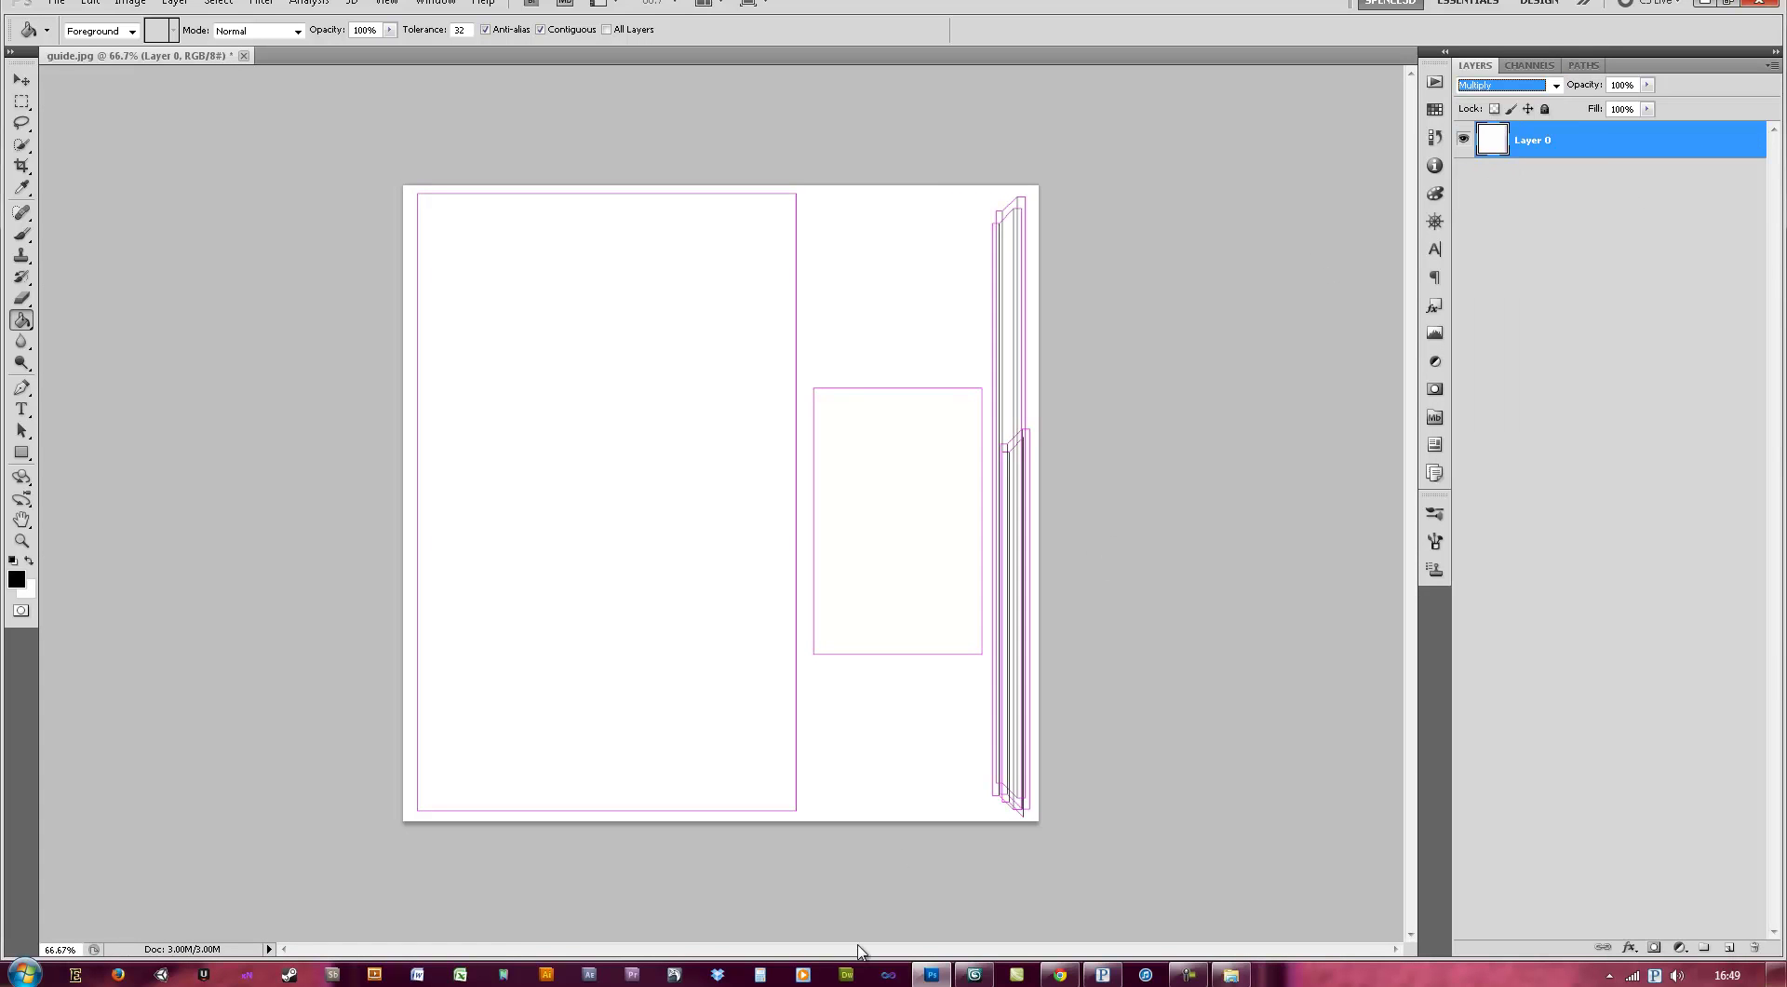
- Switch to Chrome and search Google for "back of picture frame" and "picture frame wood" in separate tabs
click(1058, 973)
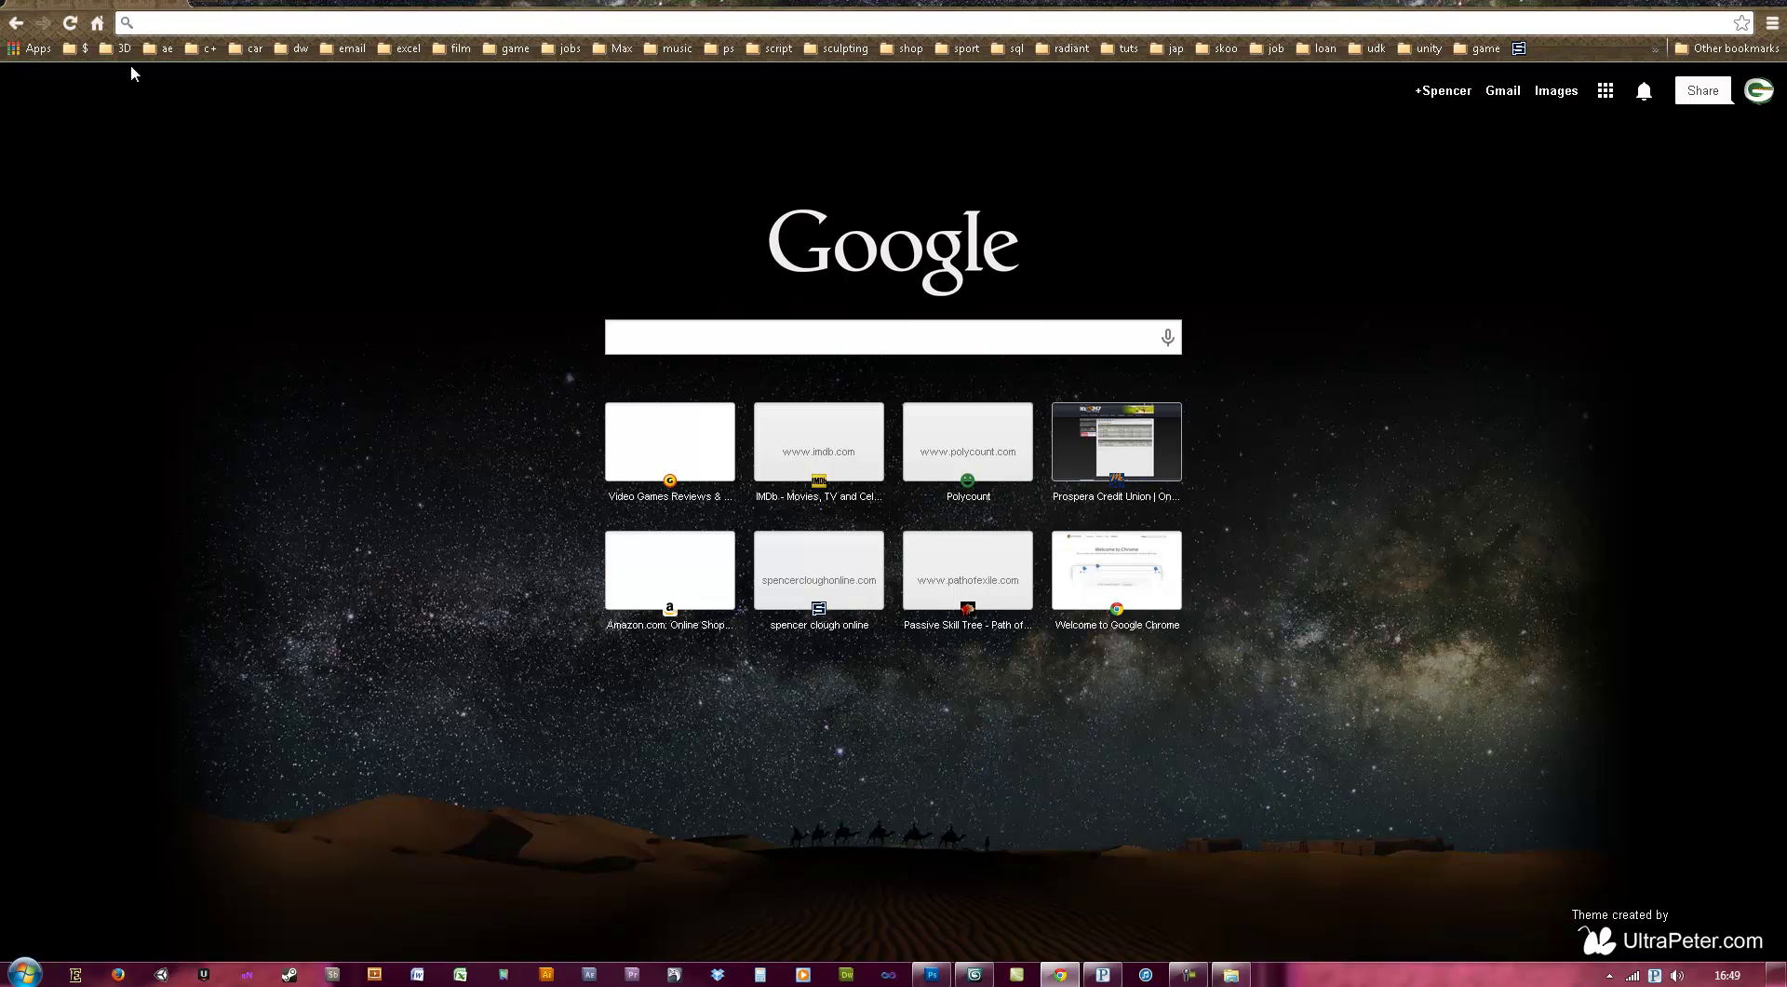
text(back of pi)
key(Return)
key(ctrl+t)
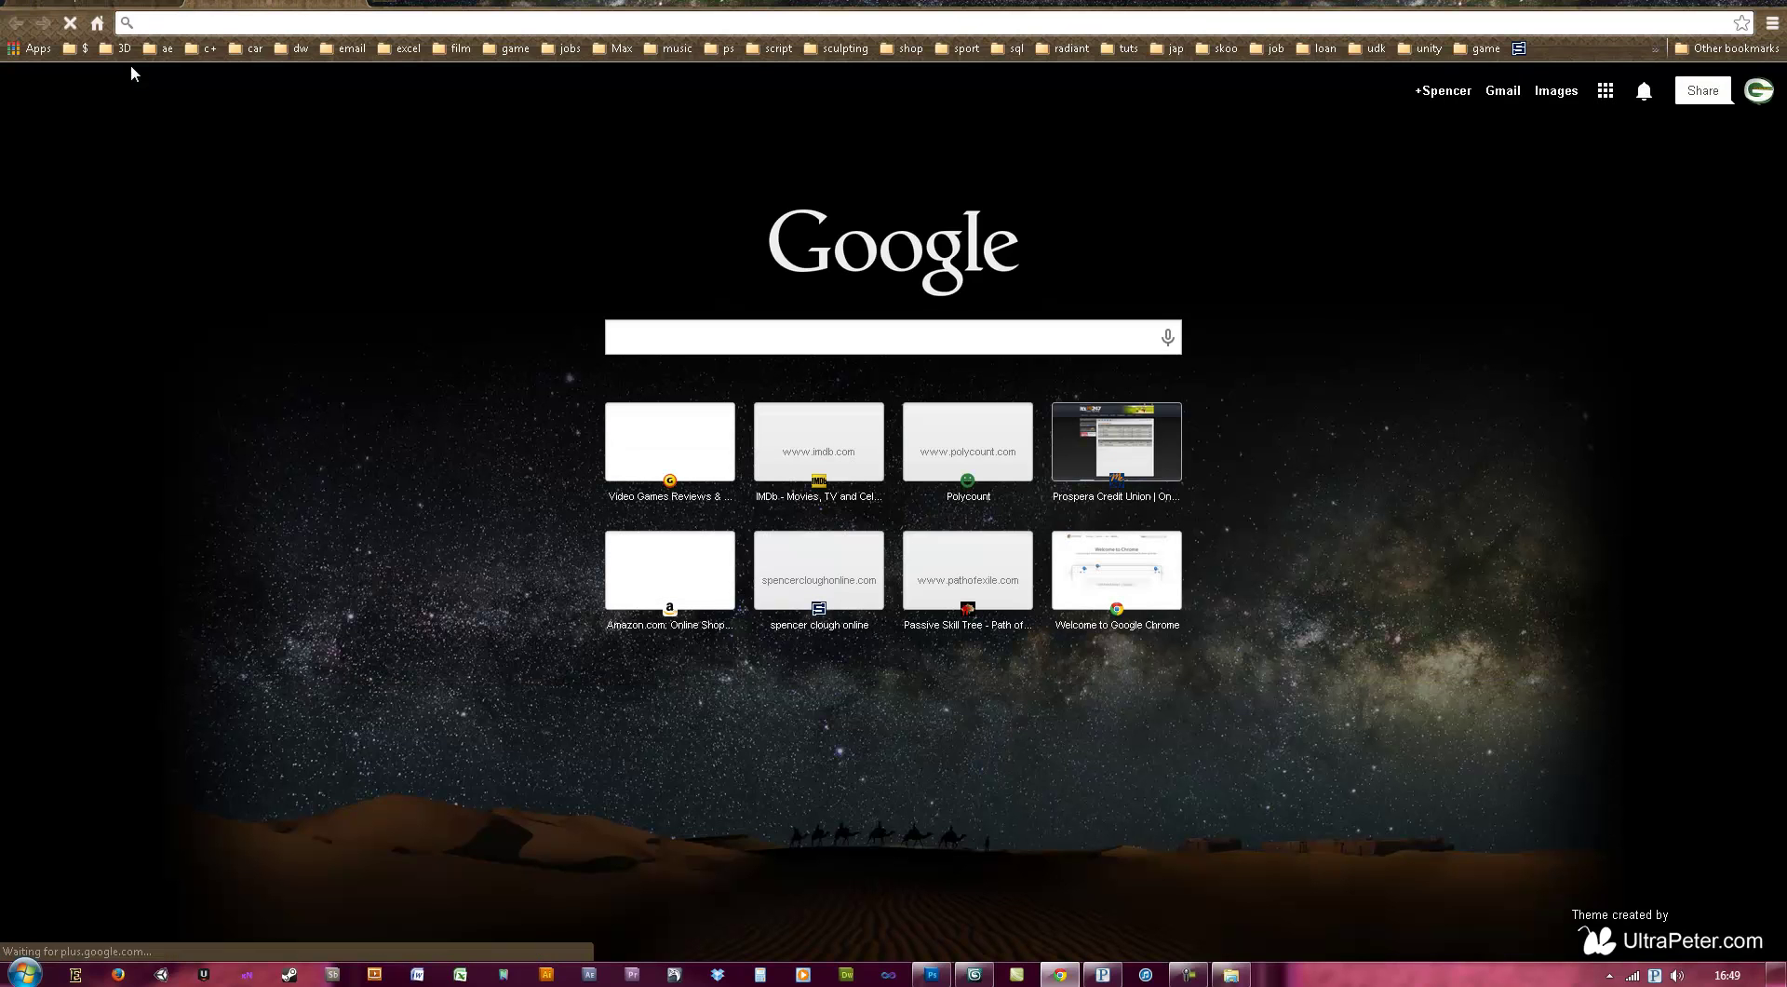
text(picture fr)
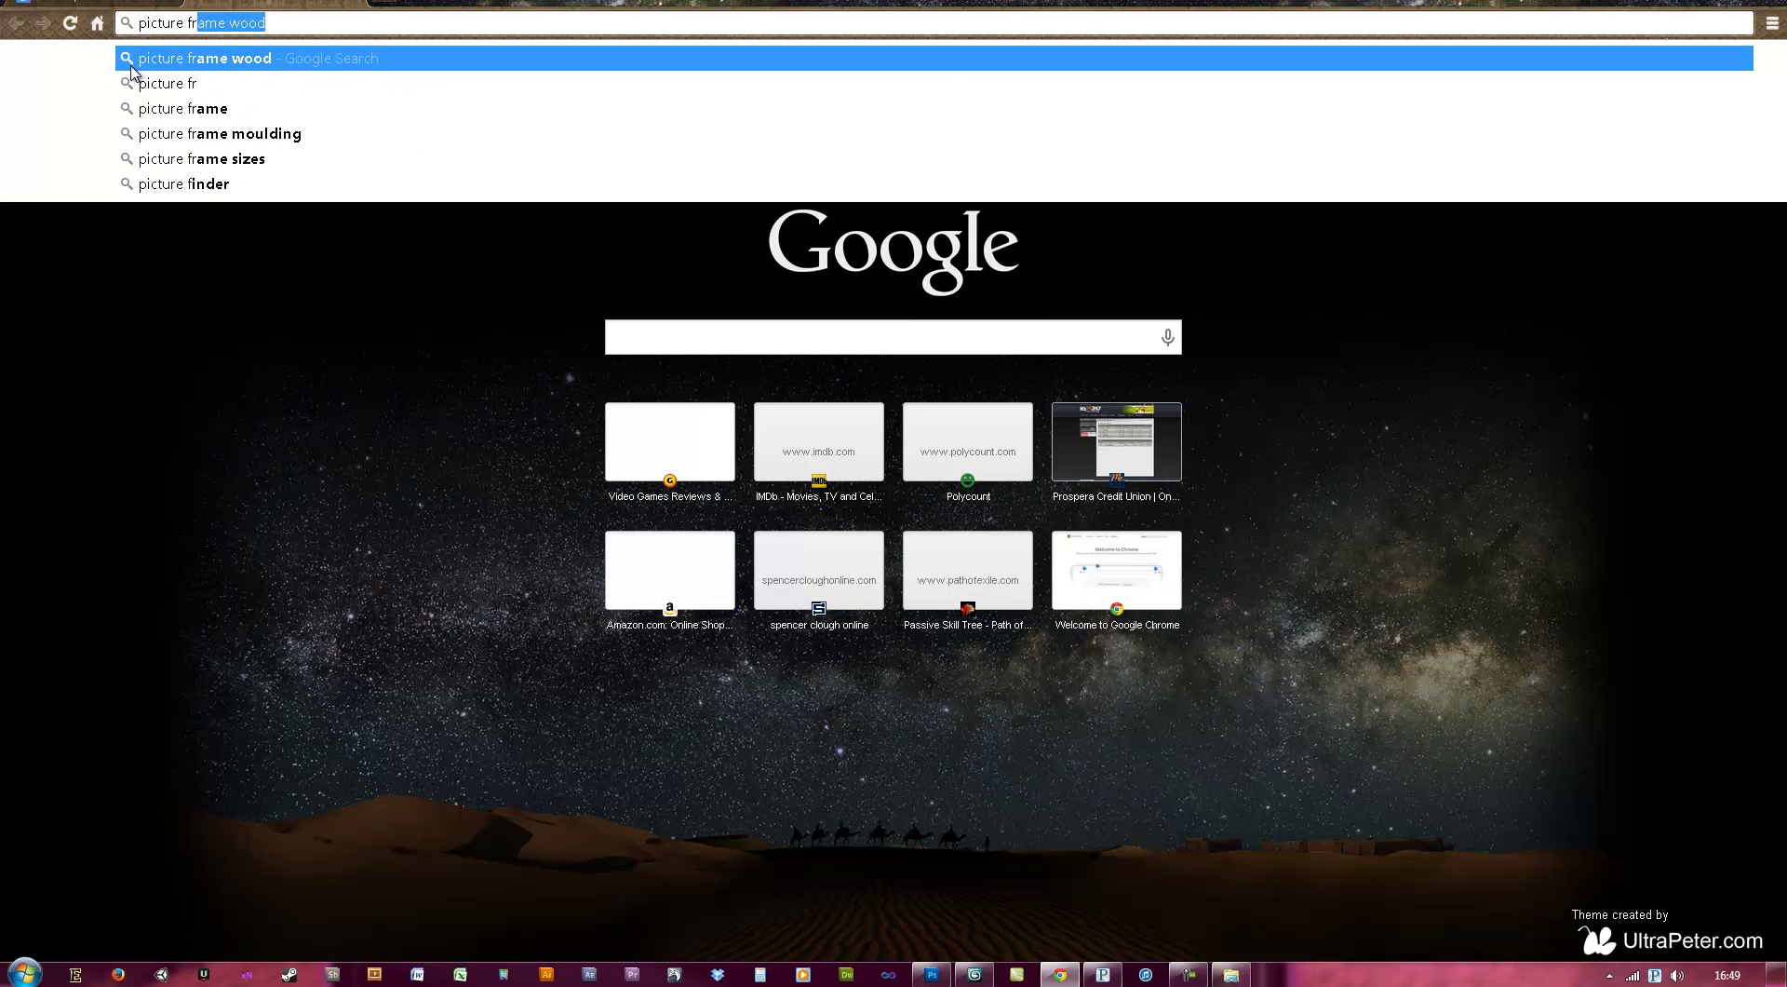
text(ame wood)
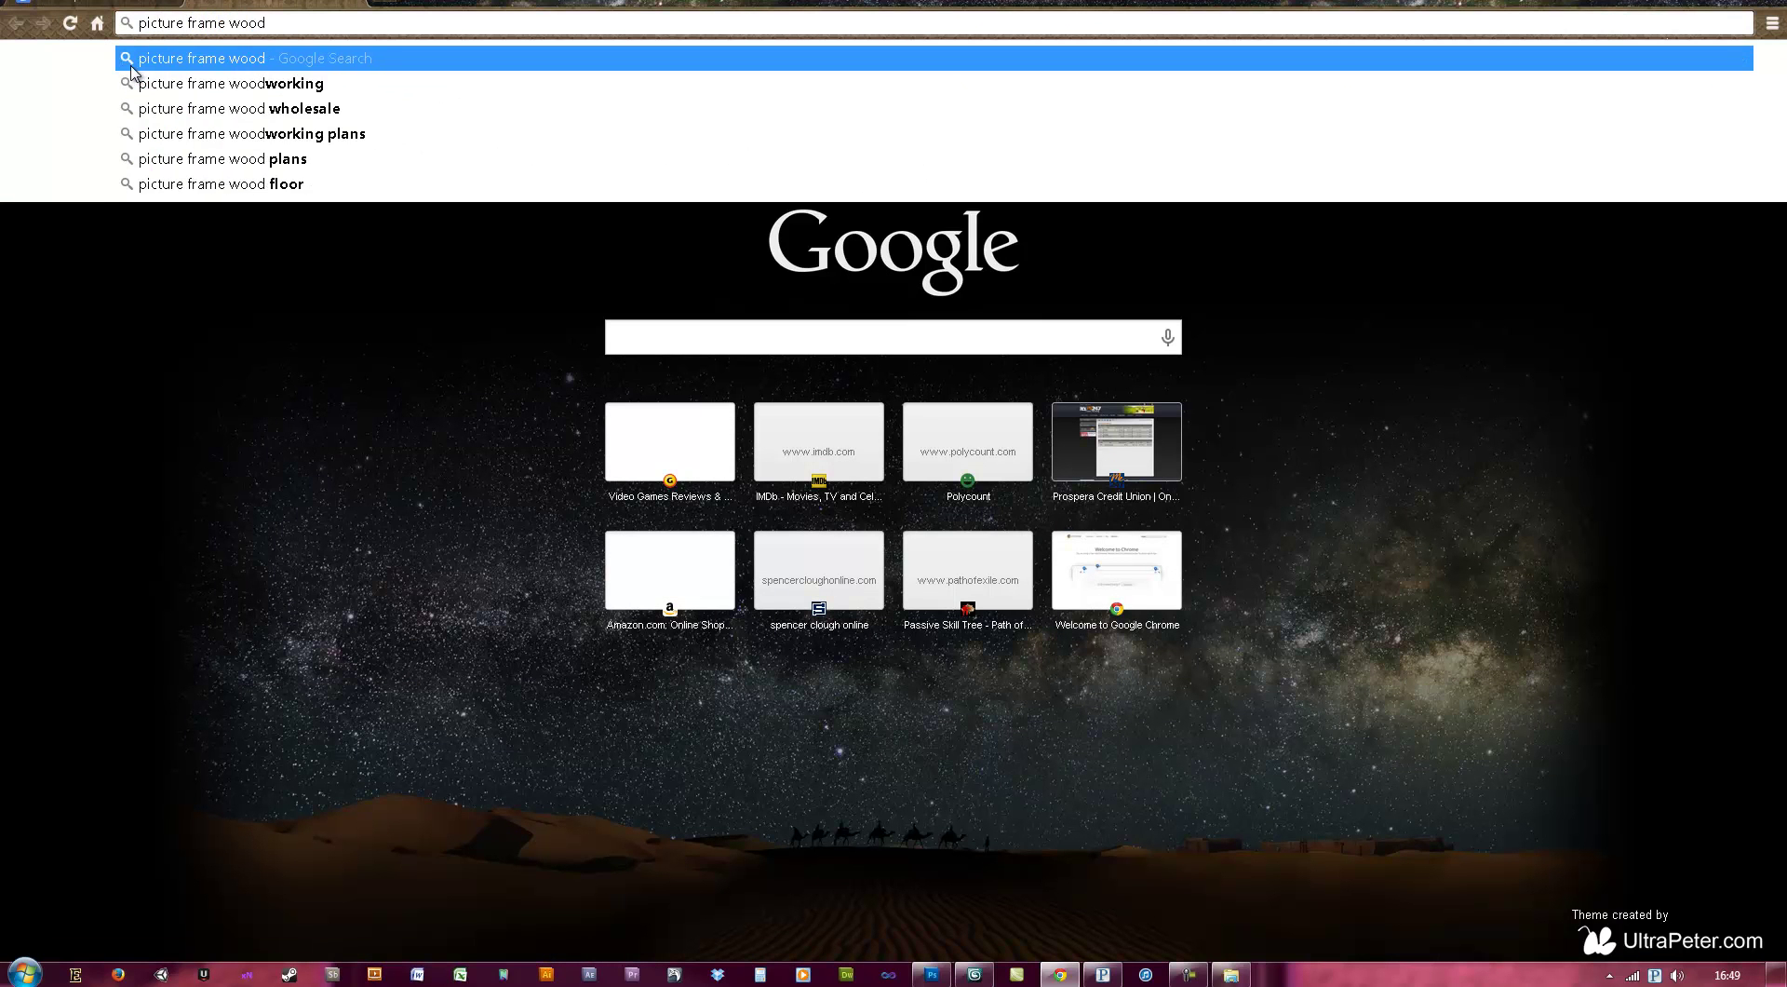
key(Return)
text(wut)
key(Return)
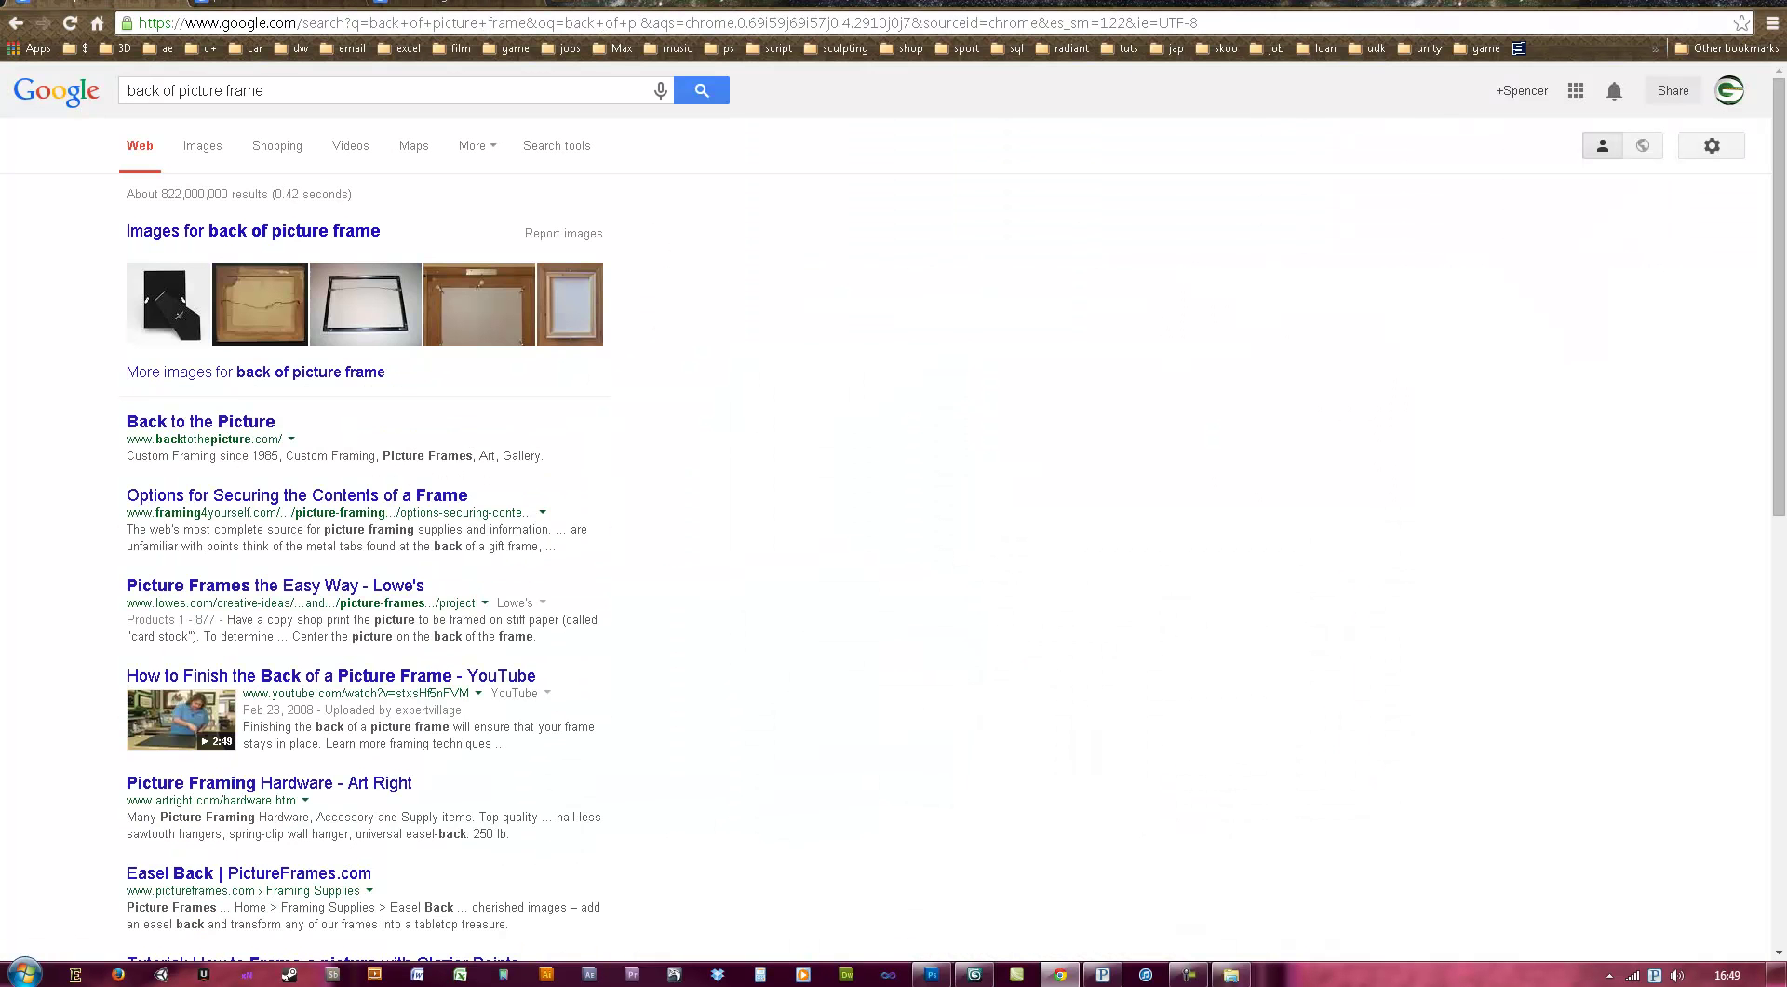
- Copy the Bruce Kapson Gallery frame-back picture from the image results and paste it into guide.jpg in Photoshop
click(205, 147)
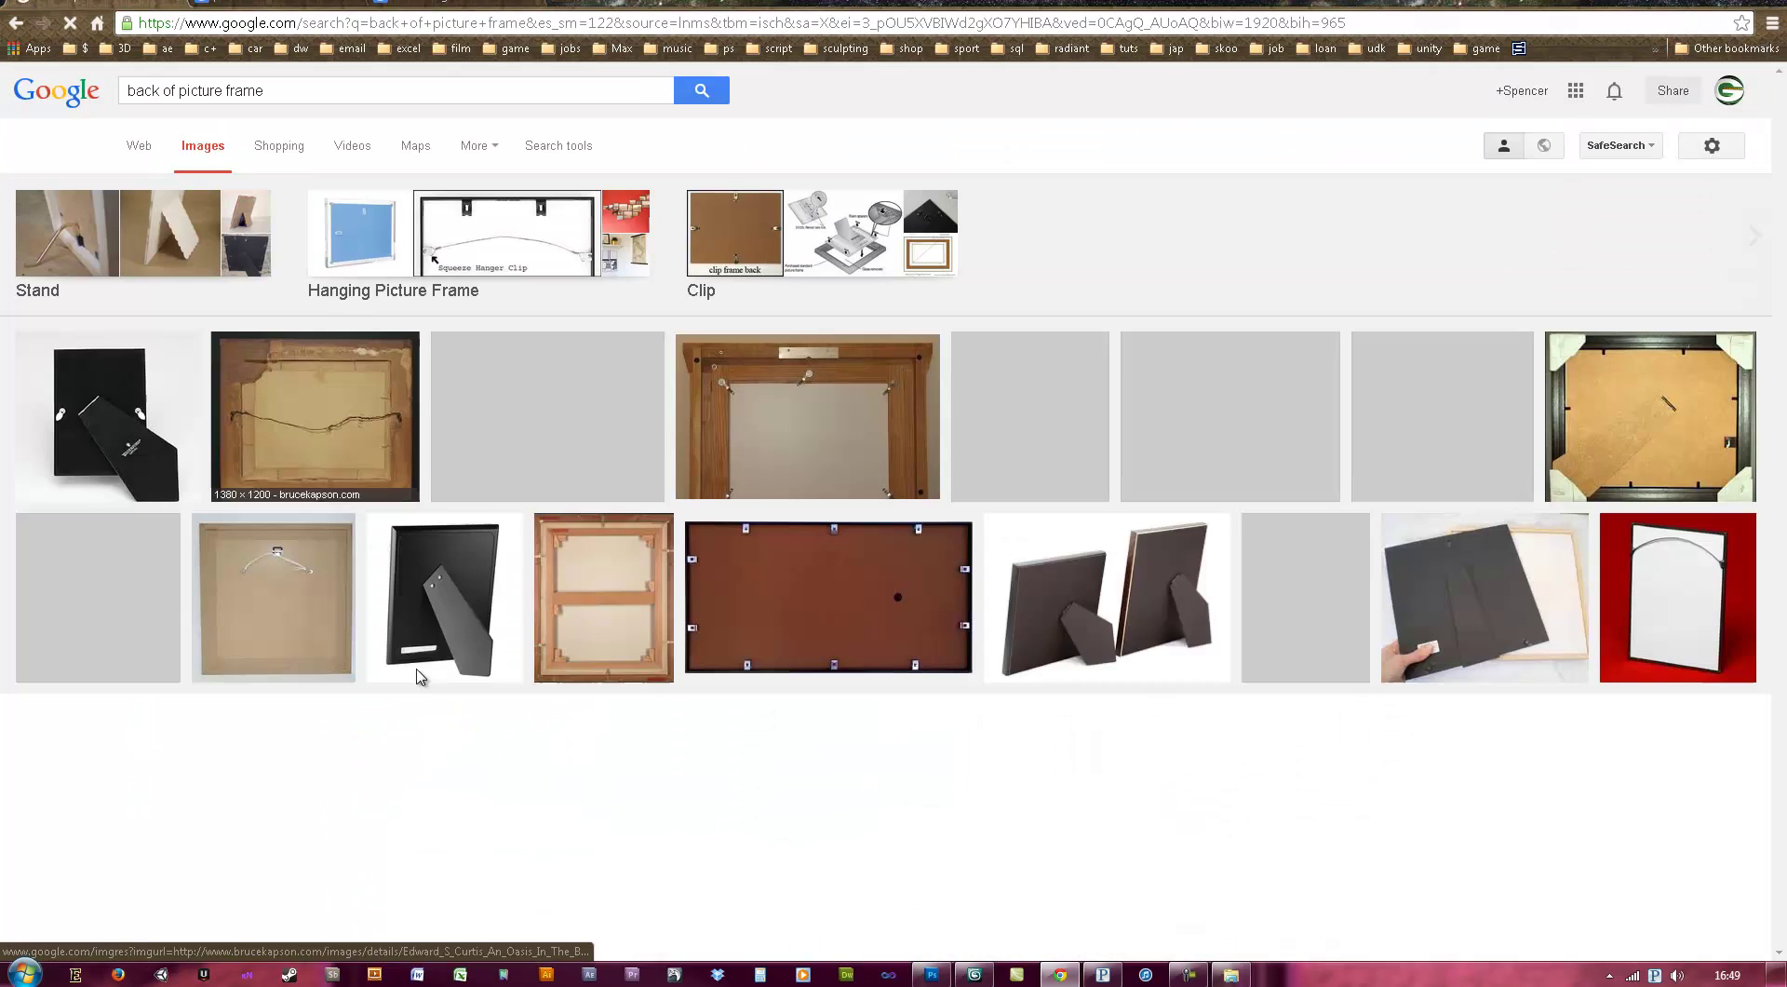
right_click(353, 411)
key(Escape)
click(340, 414)
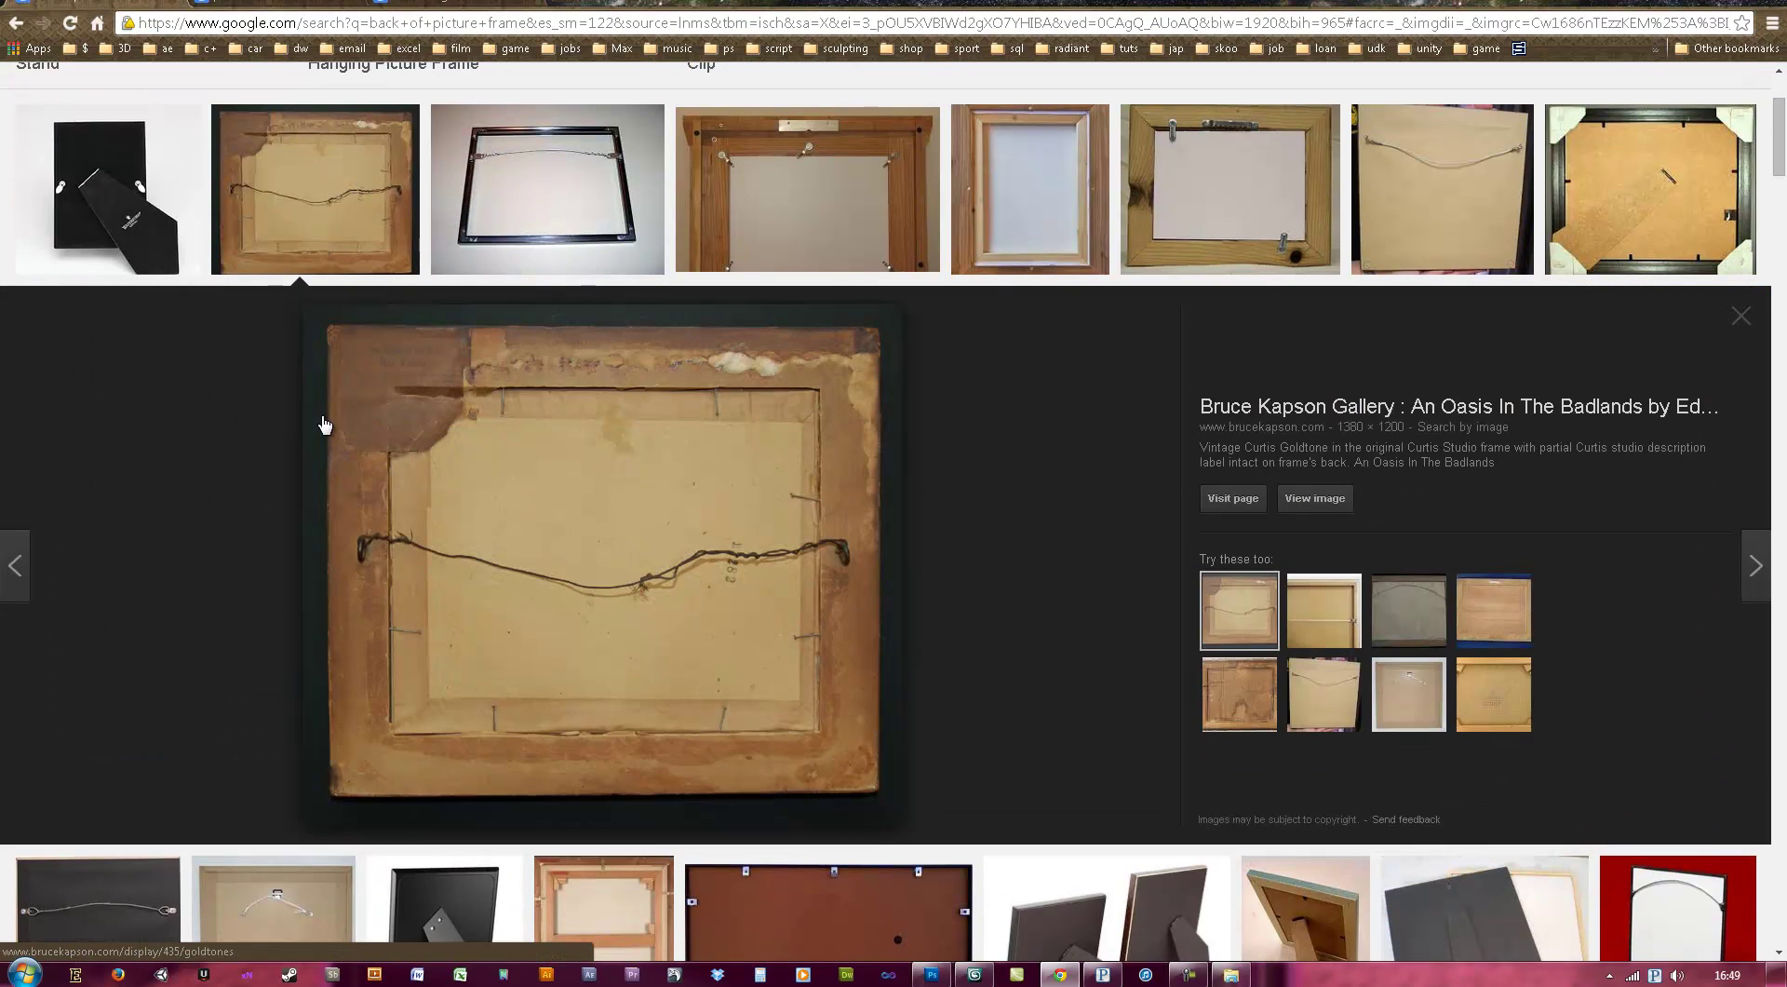
right_click(480, 503)
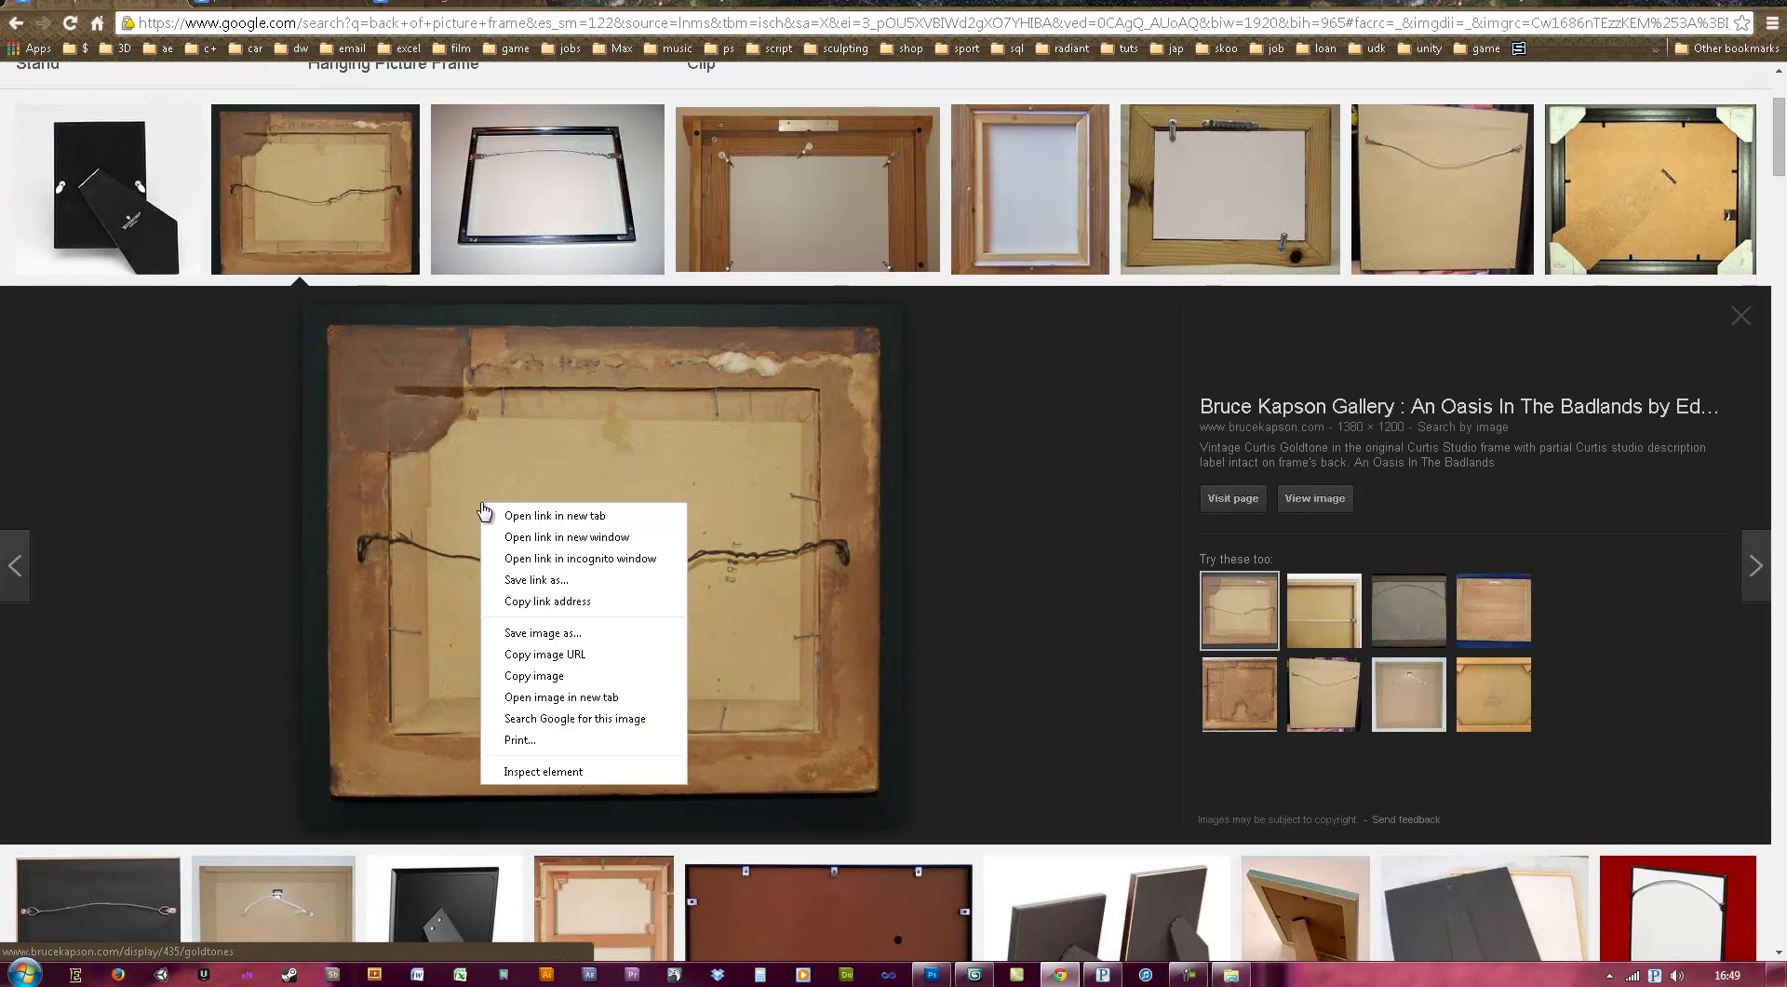
click(589, 676)
key(alt+Tab)
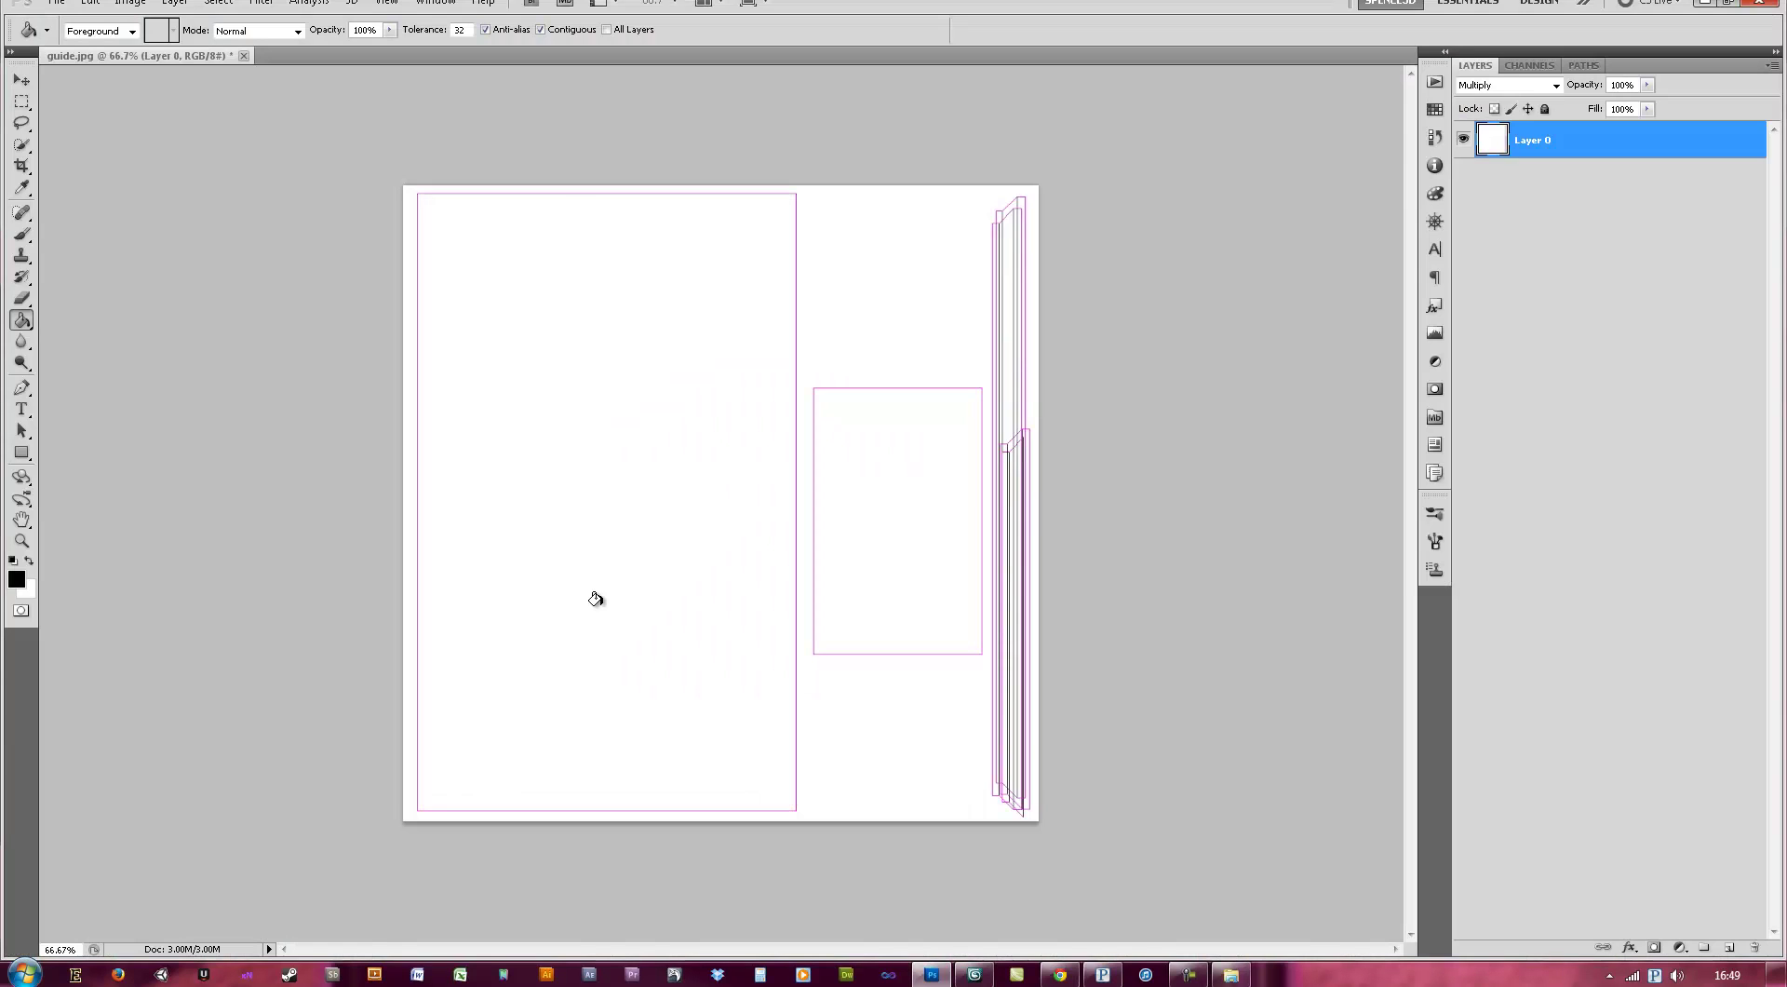
key(ctrl+v)
- Copy the Chelseas Hidden Acres frame picture from the "picture frame wood" image results in Chrome and paste it into guide.jpg in Photoshop
key(alt+Tab)
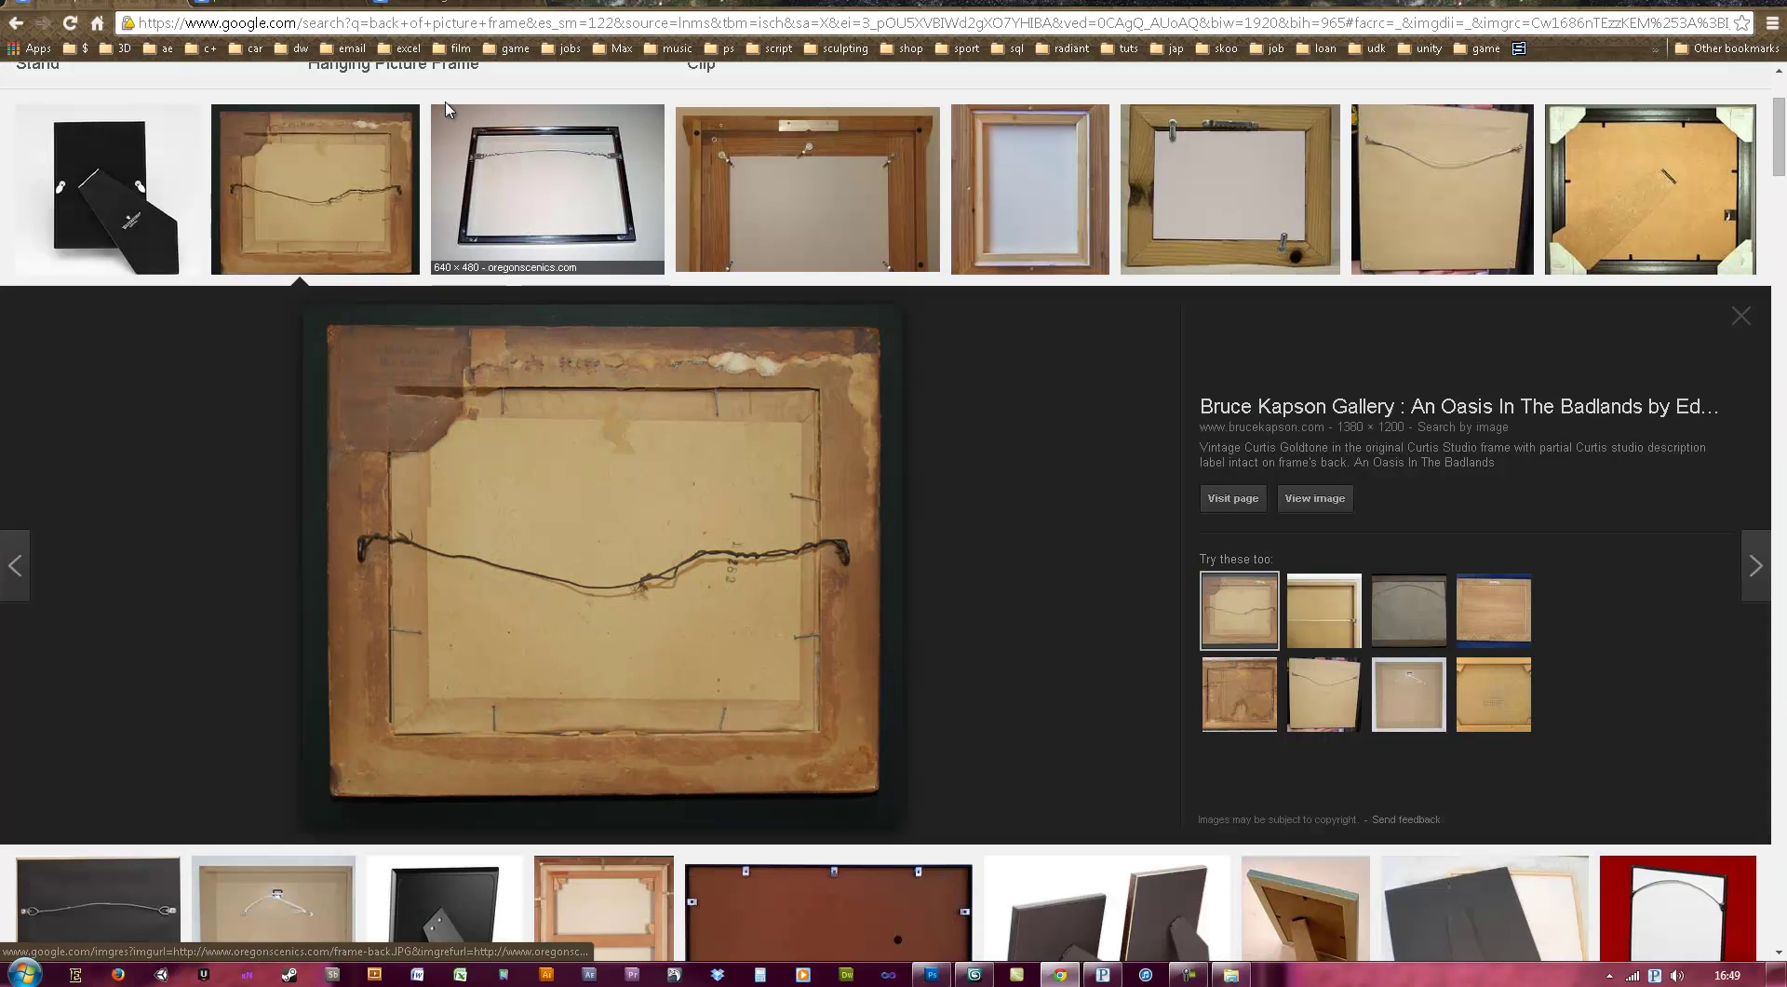
key(alt+Left)
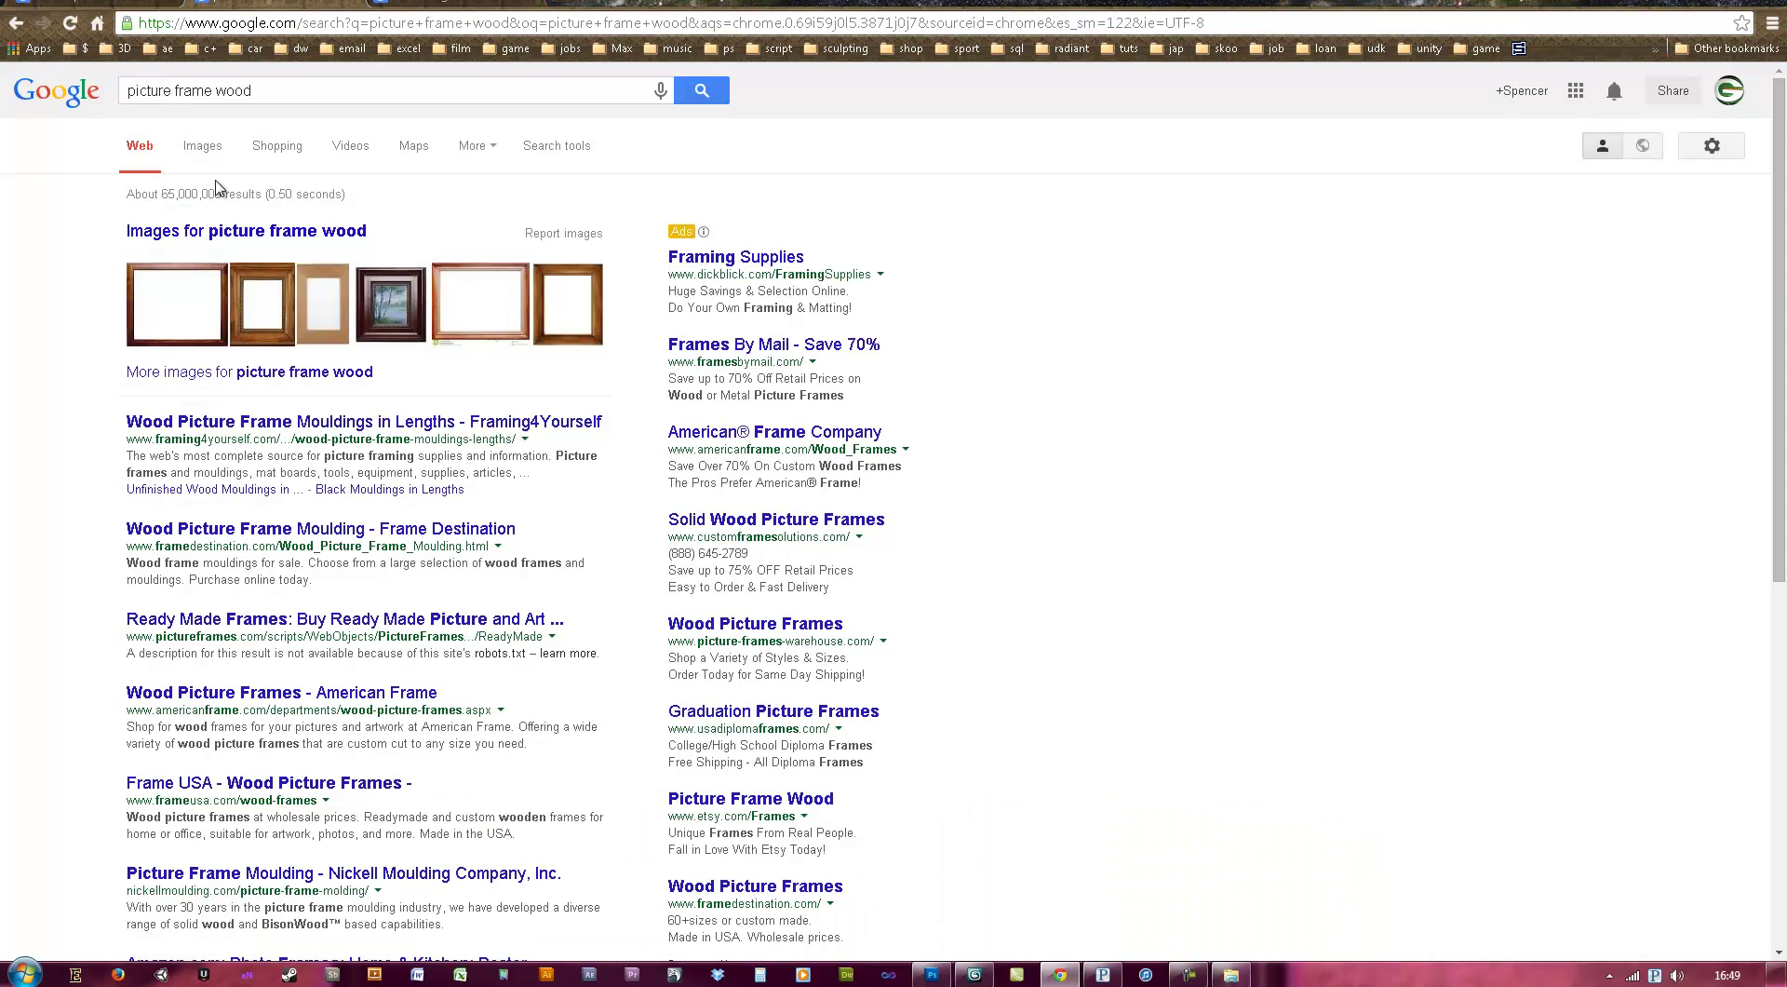
click(202, 154)
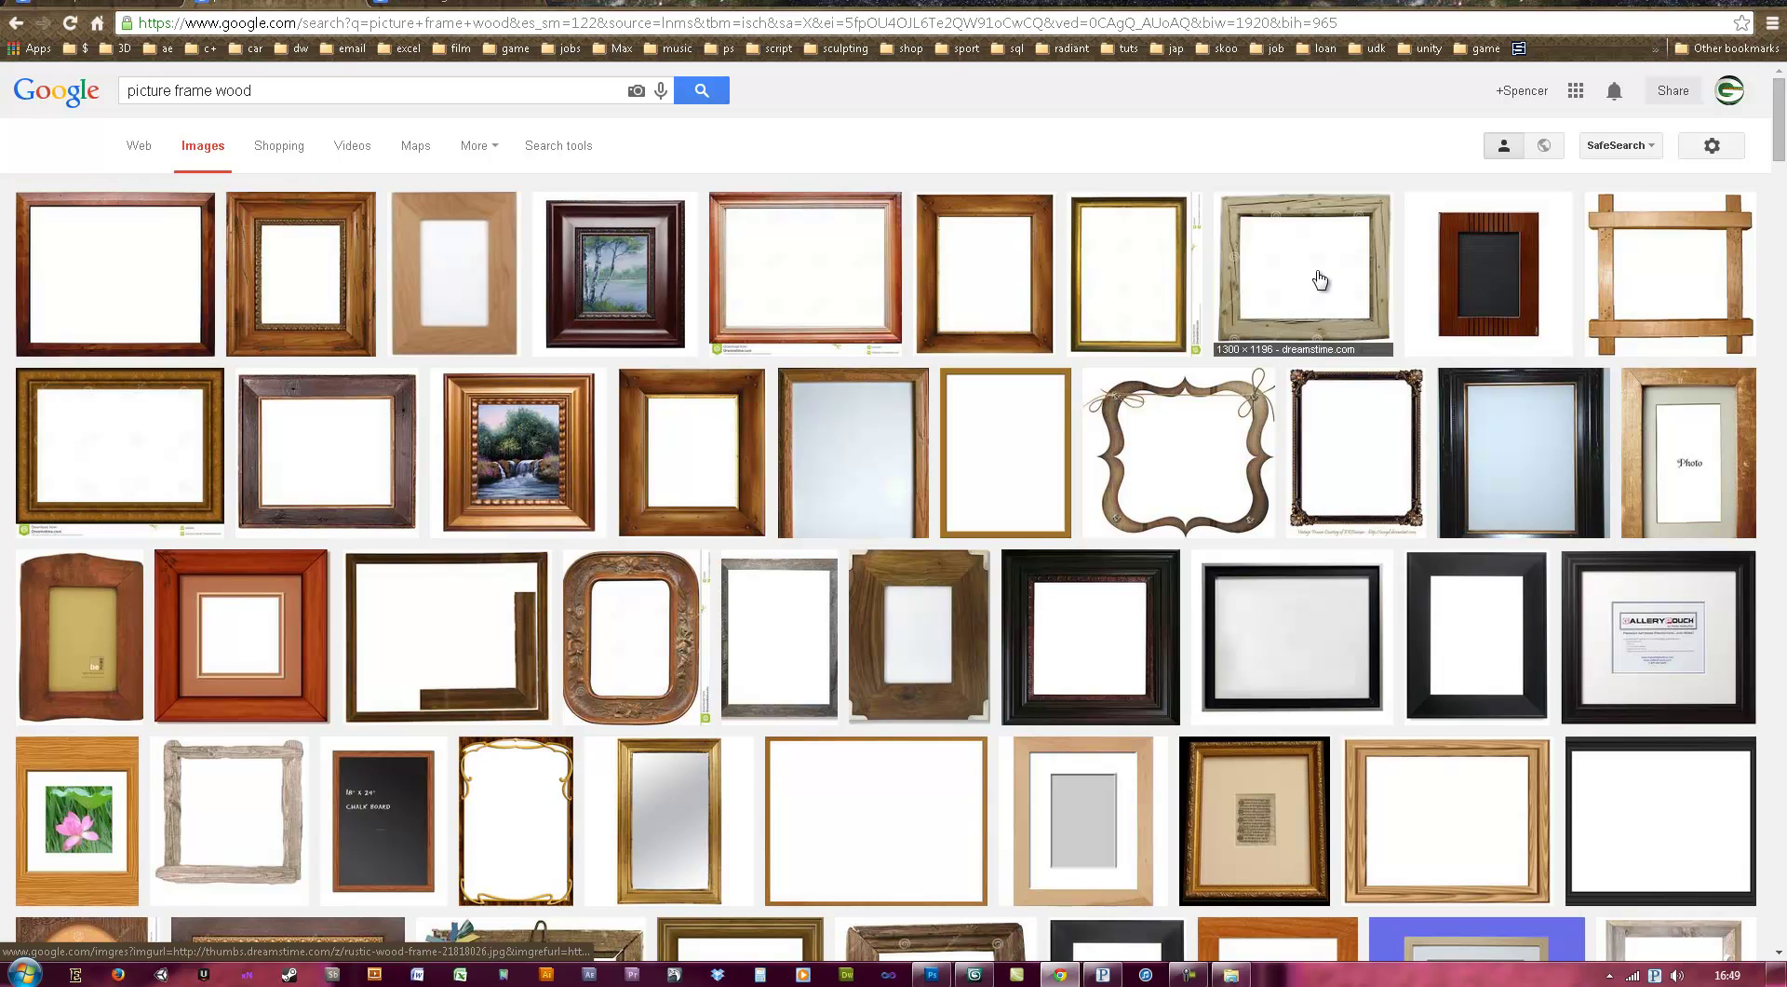
click(268, 635)
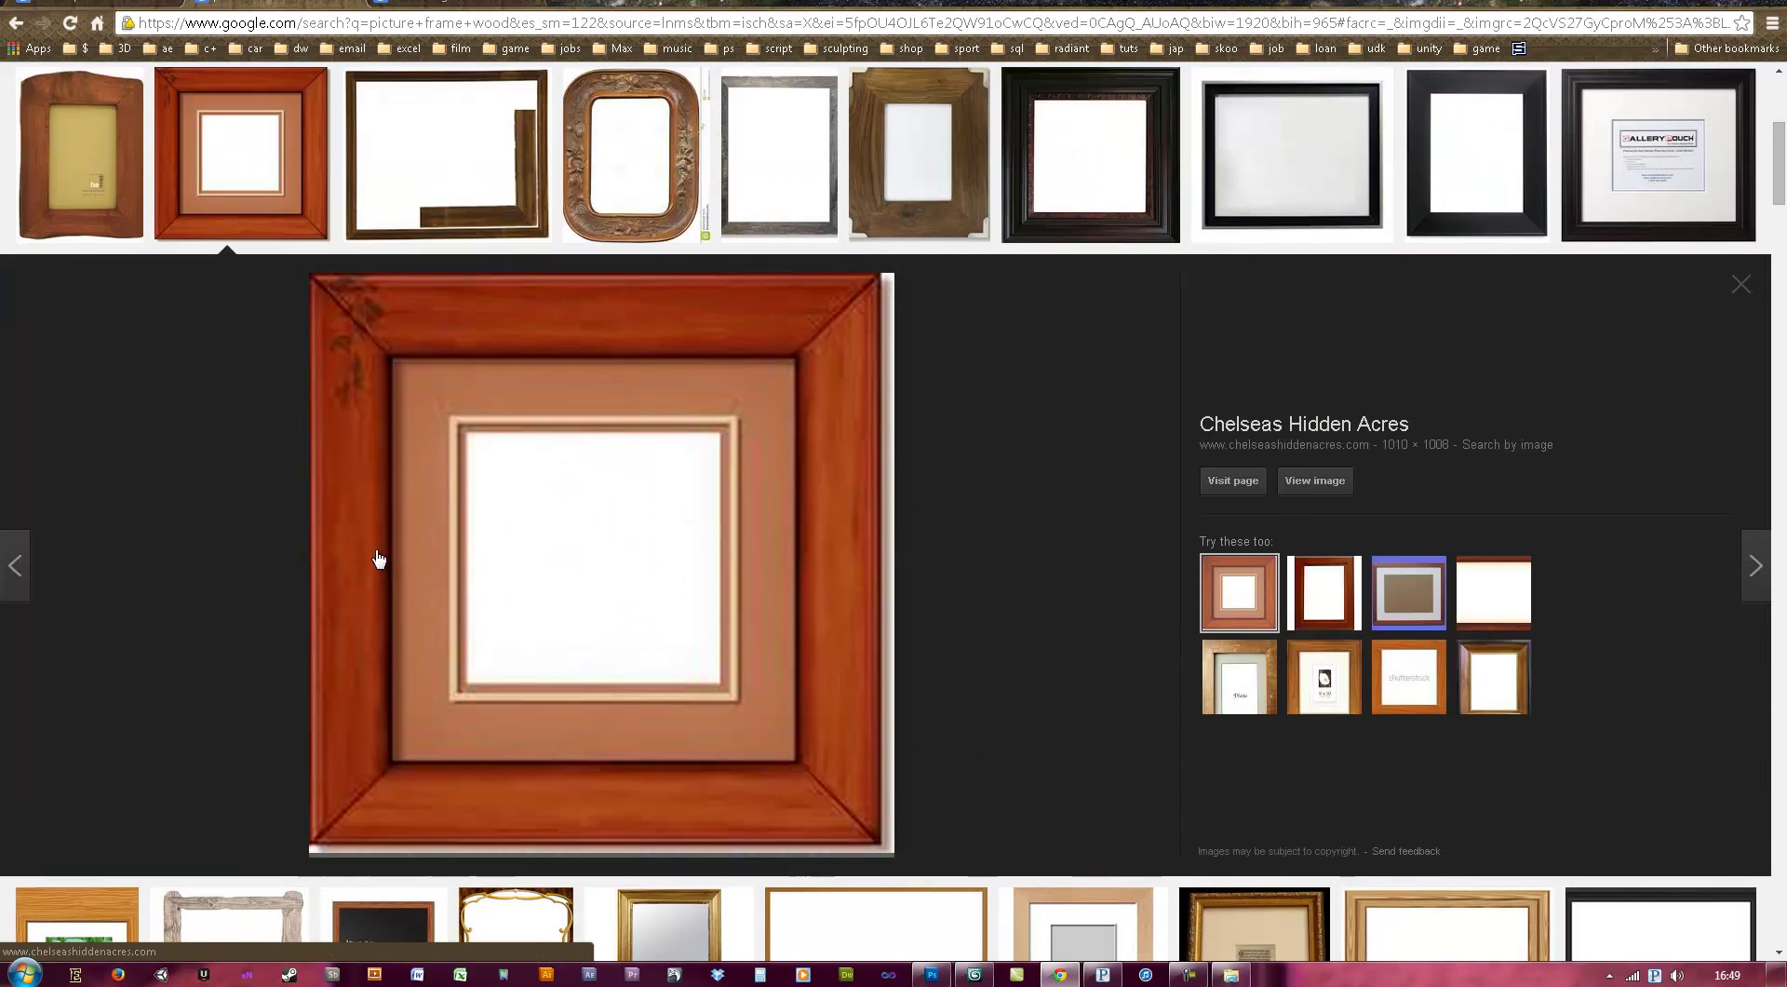
right_click(525, 507)
click(607, 687)
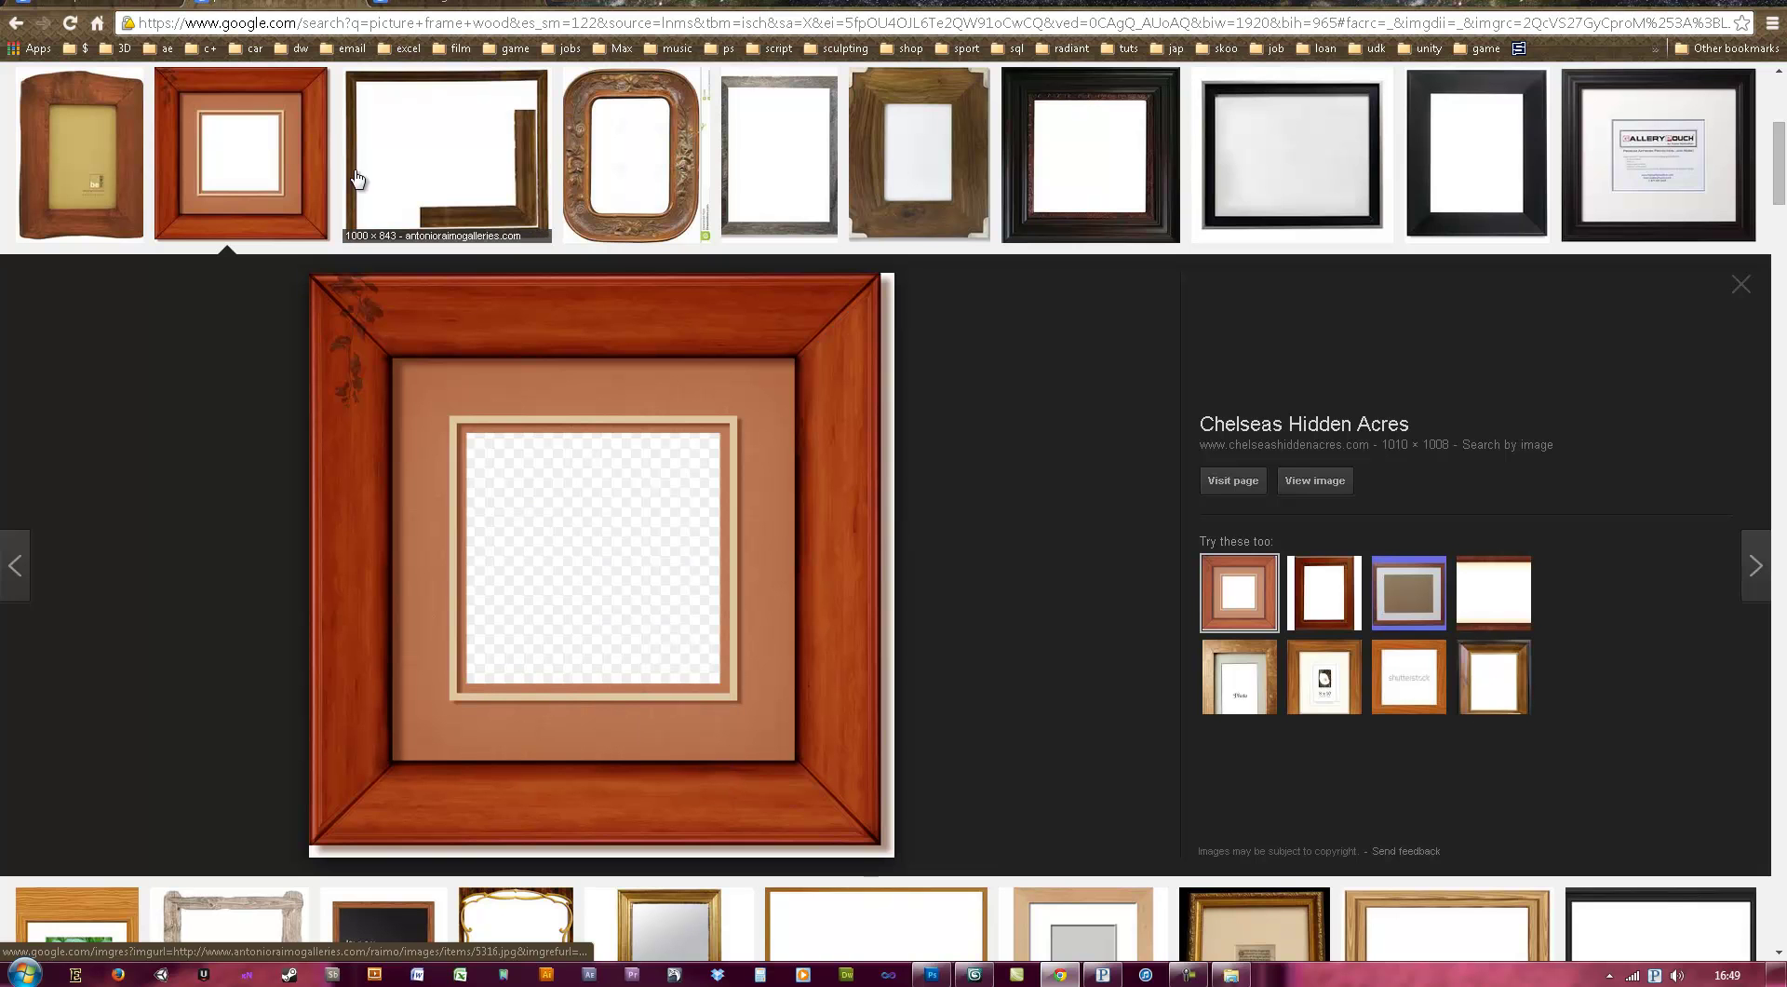
key(alt+Tab)
key(ctrl+v)
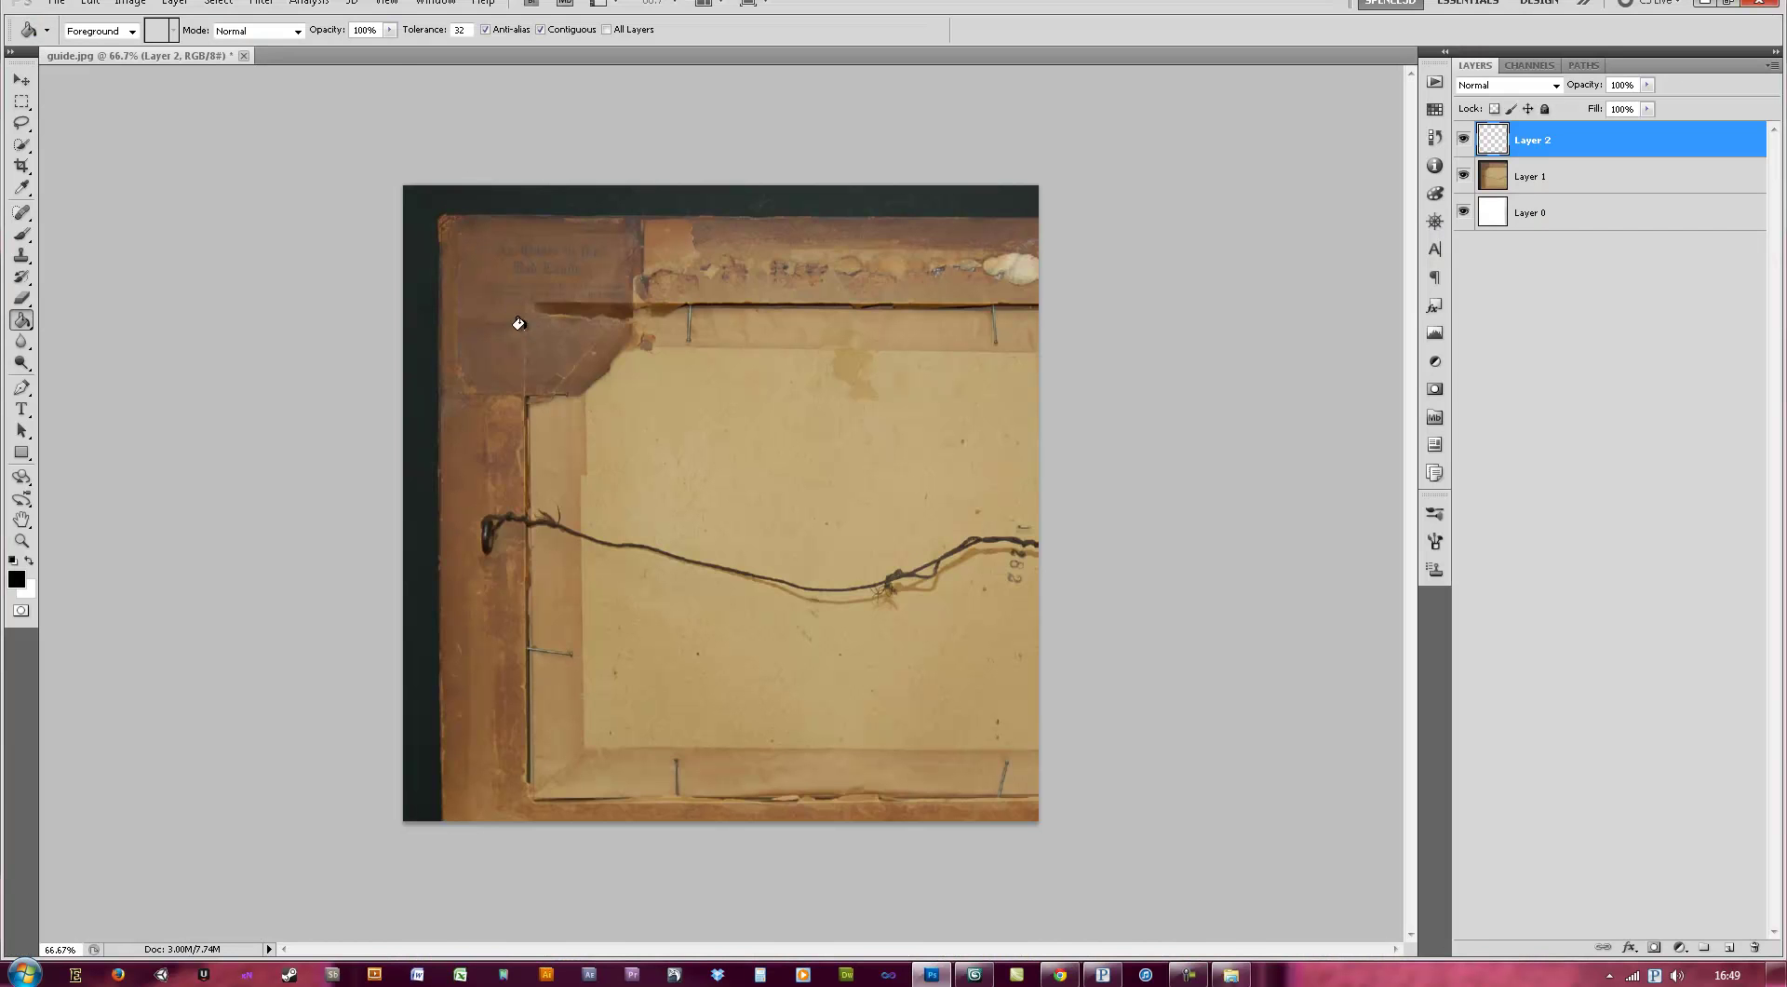
- Copy the "WAIT WUT?" baby picture from Chrome's "wut" image results and paste it into guide.jpg in Photoshop
key(alt+Tab)
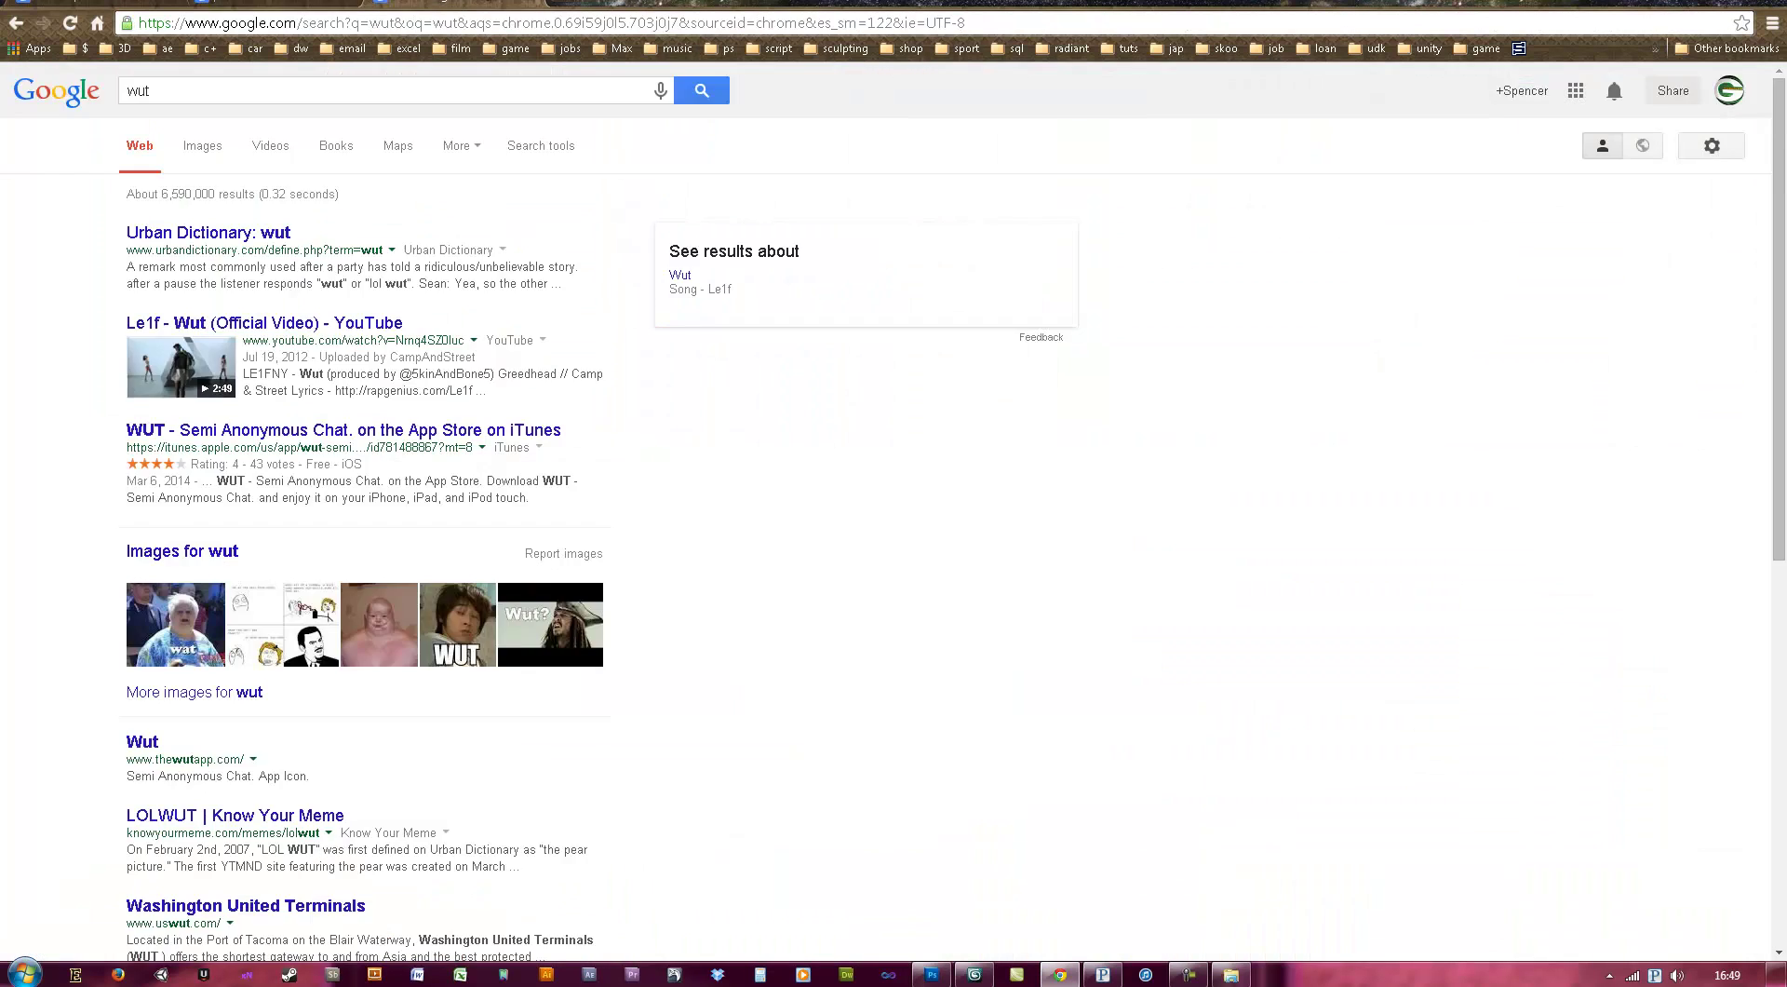
click(203, 147)
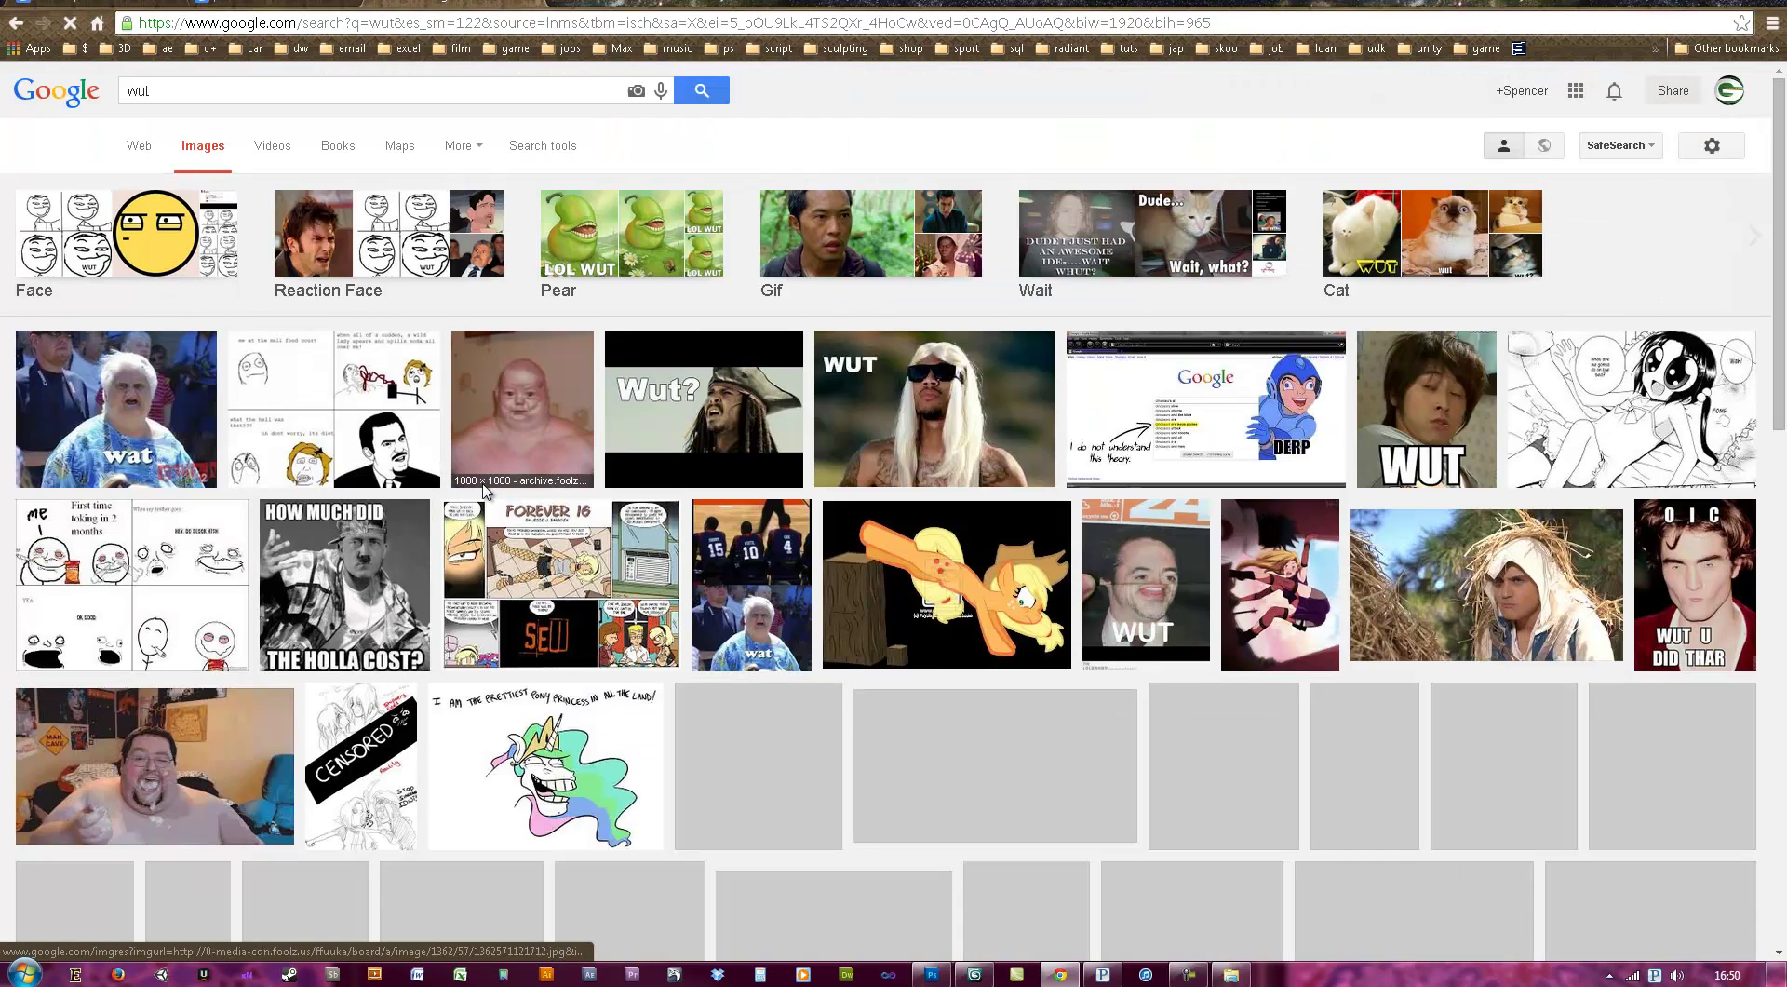
scroll(485, 491, down, 2)
scroll(485, 490, down, 8)
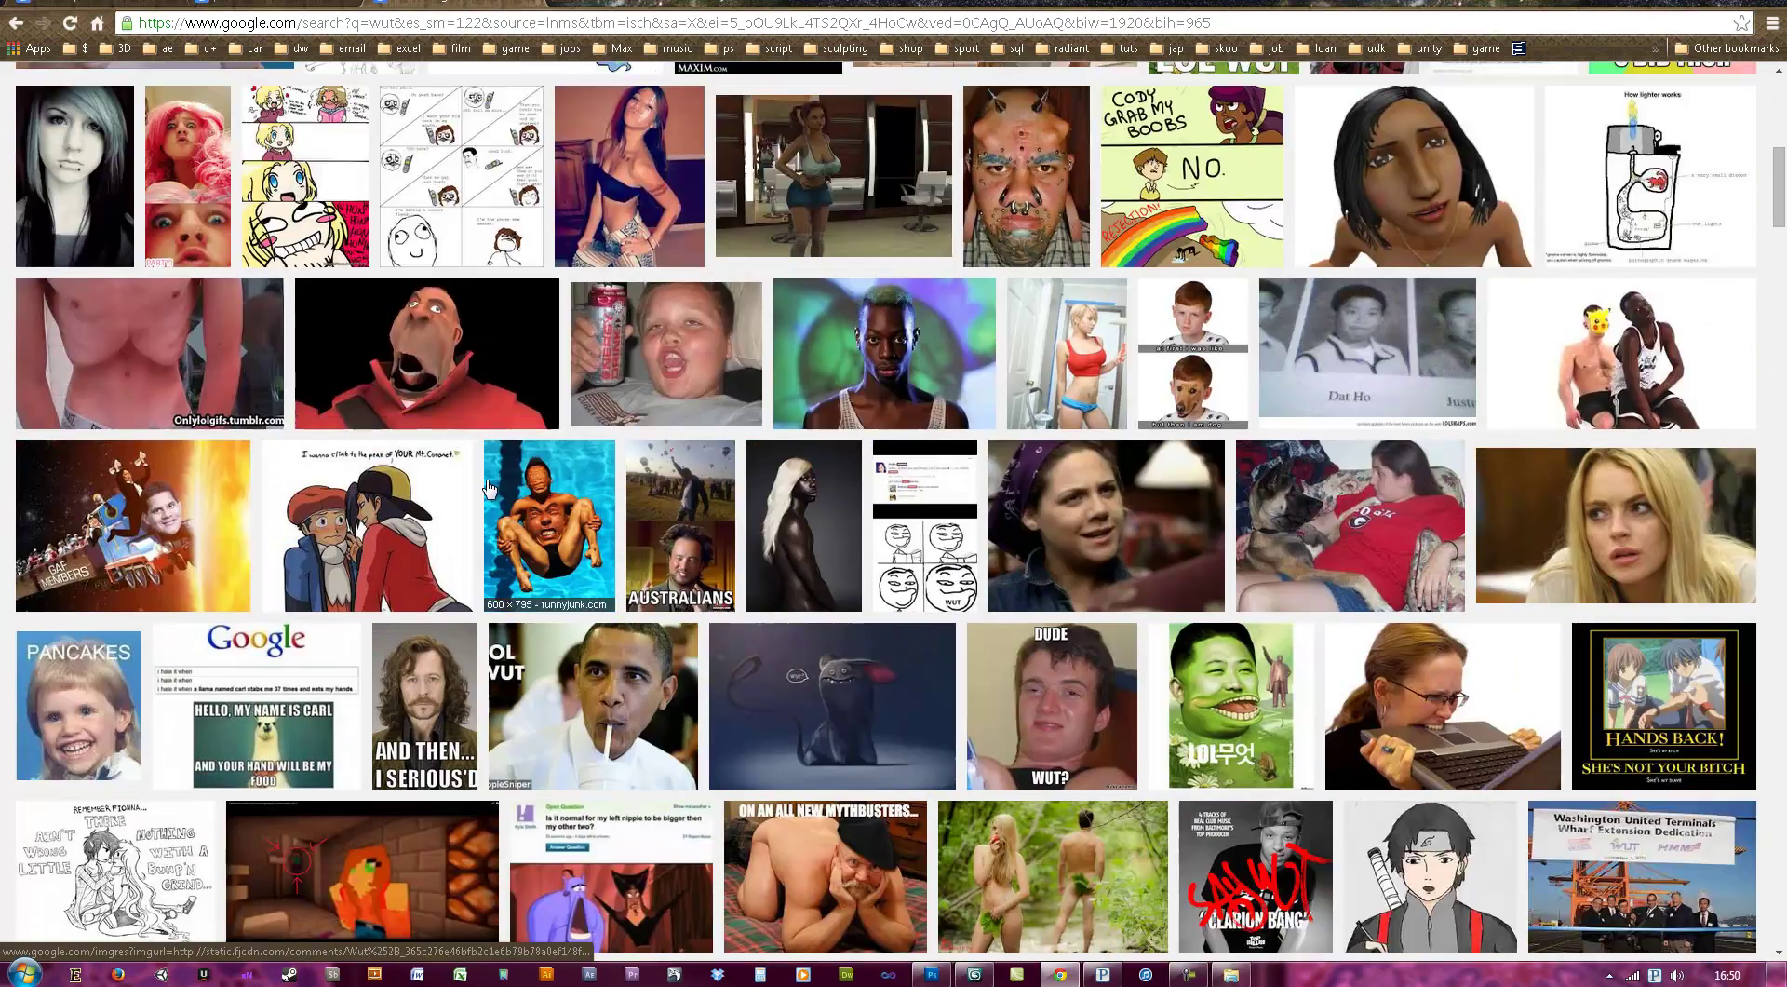
scroll(486, 489, down, 3)
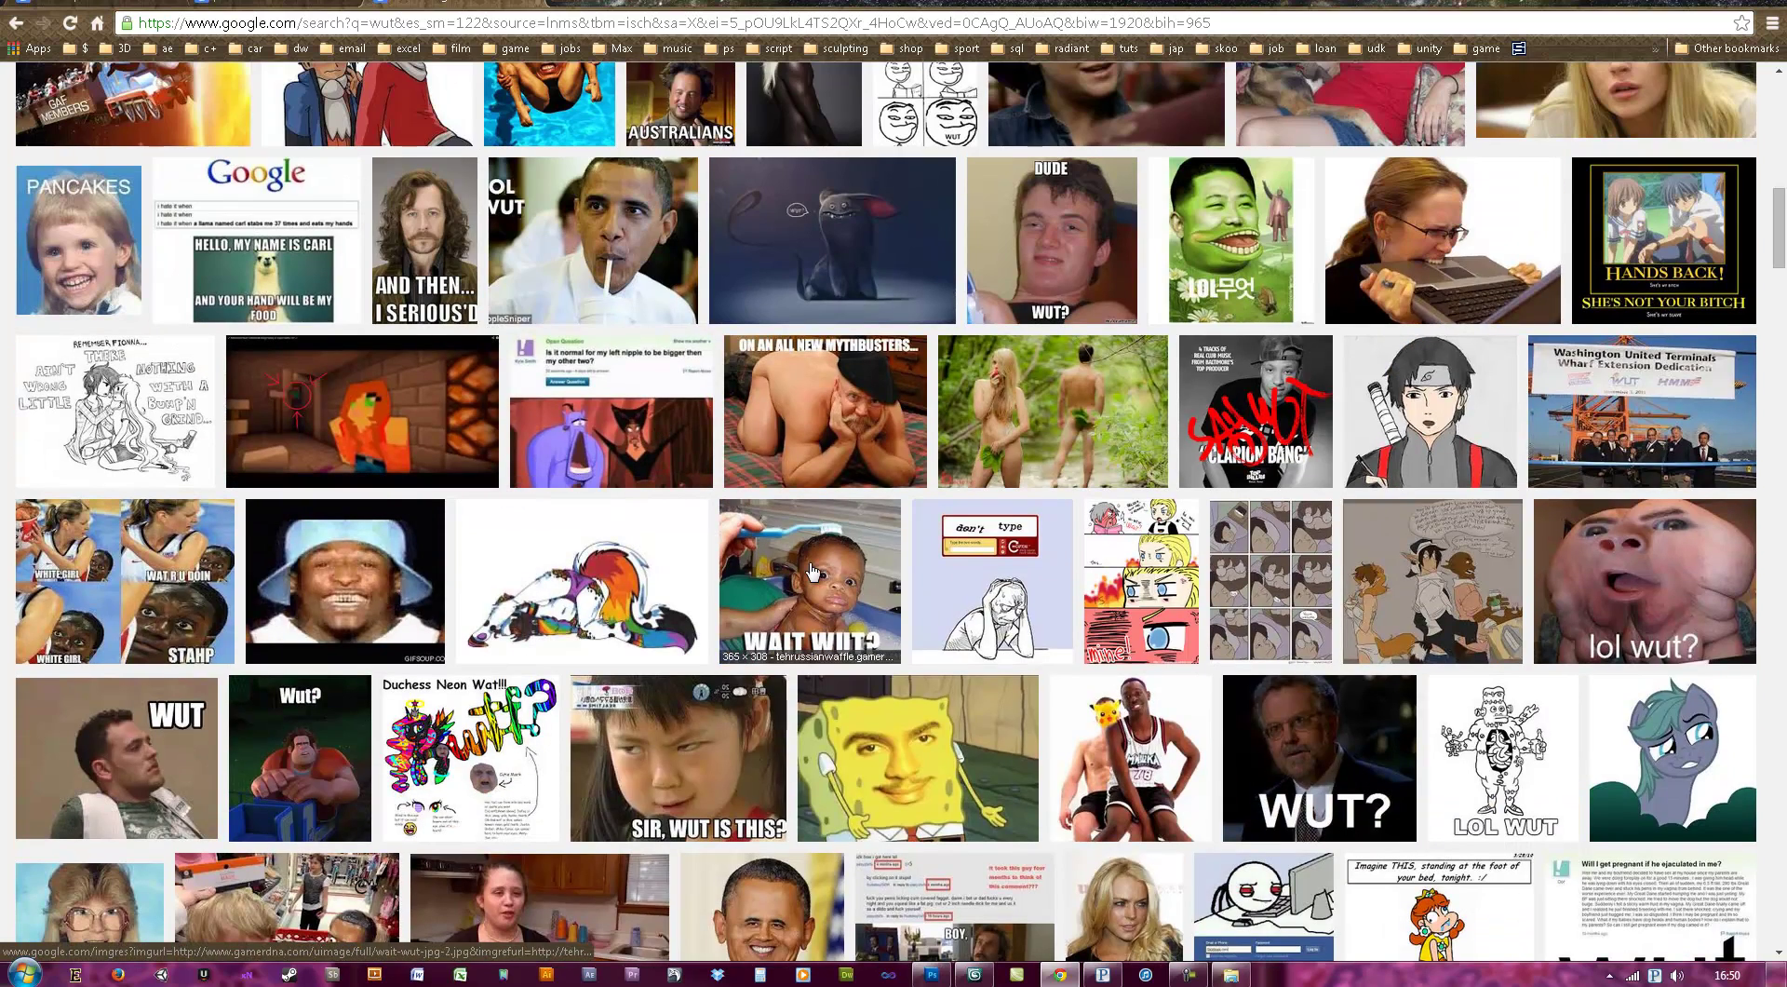
click(812, 572)
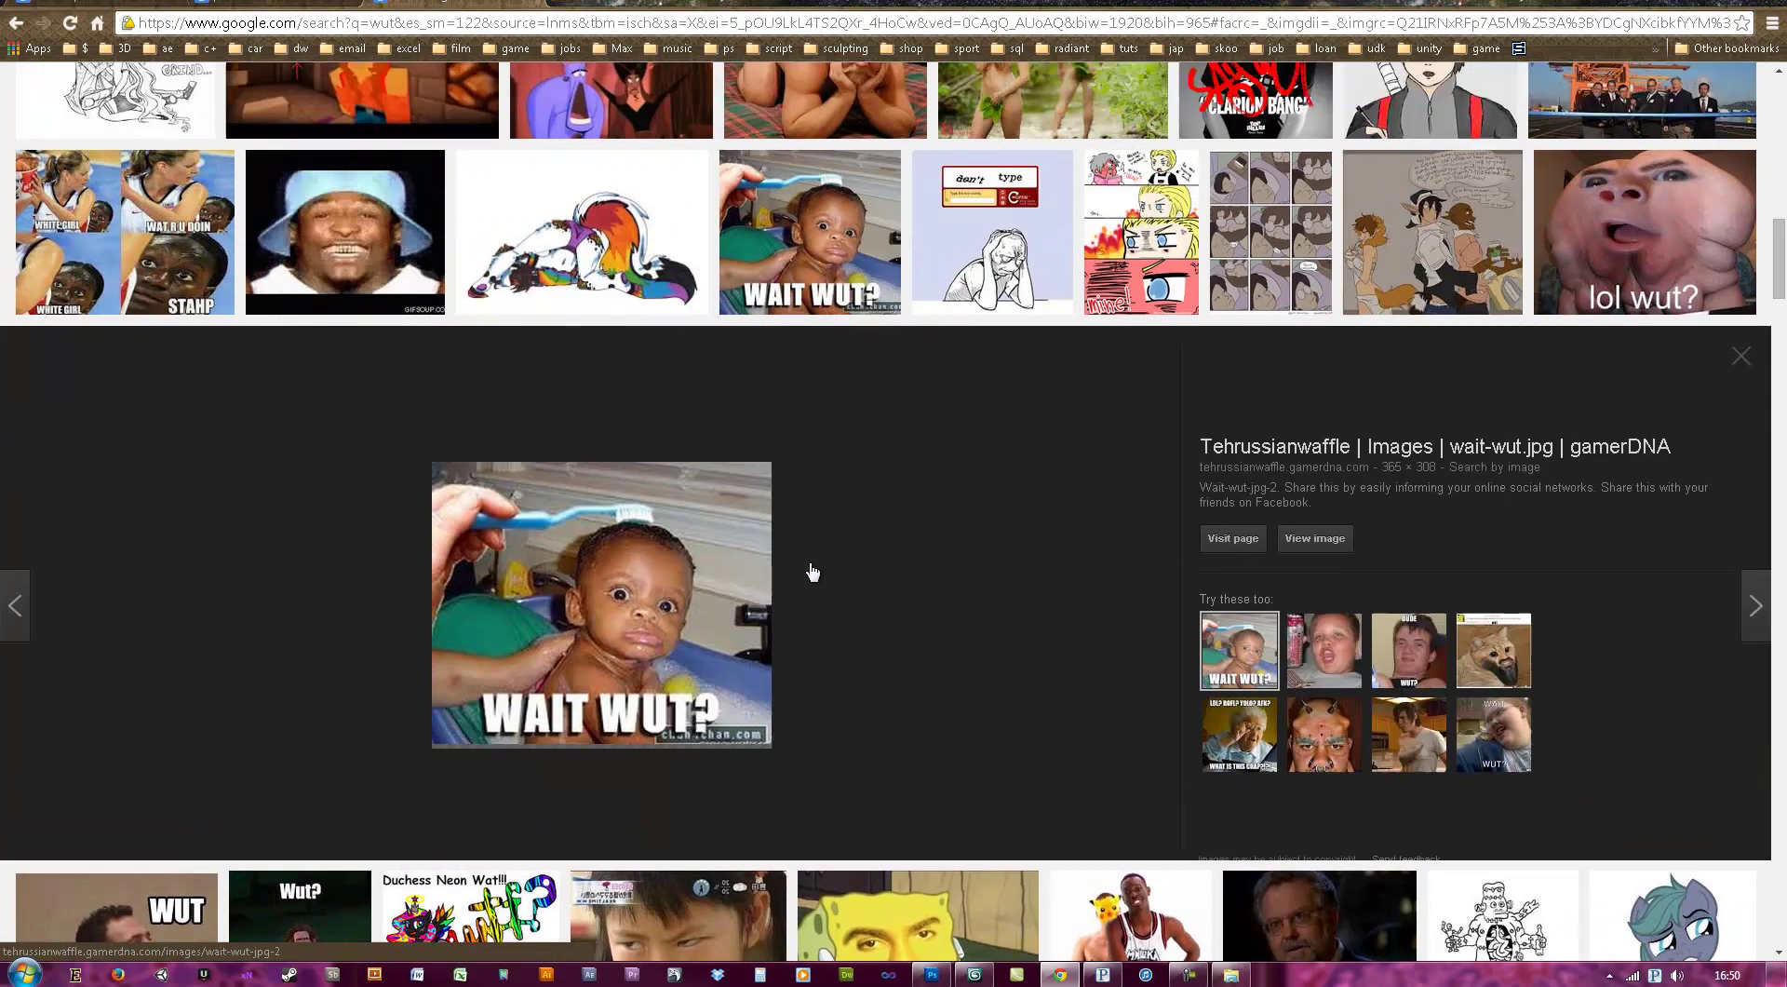
right_click(651, 535)
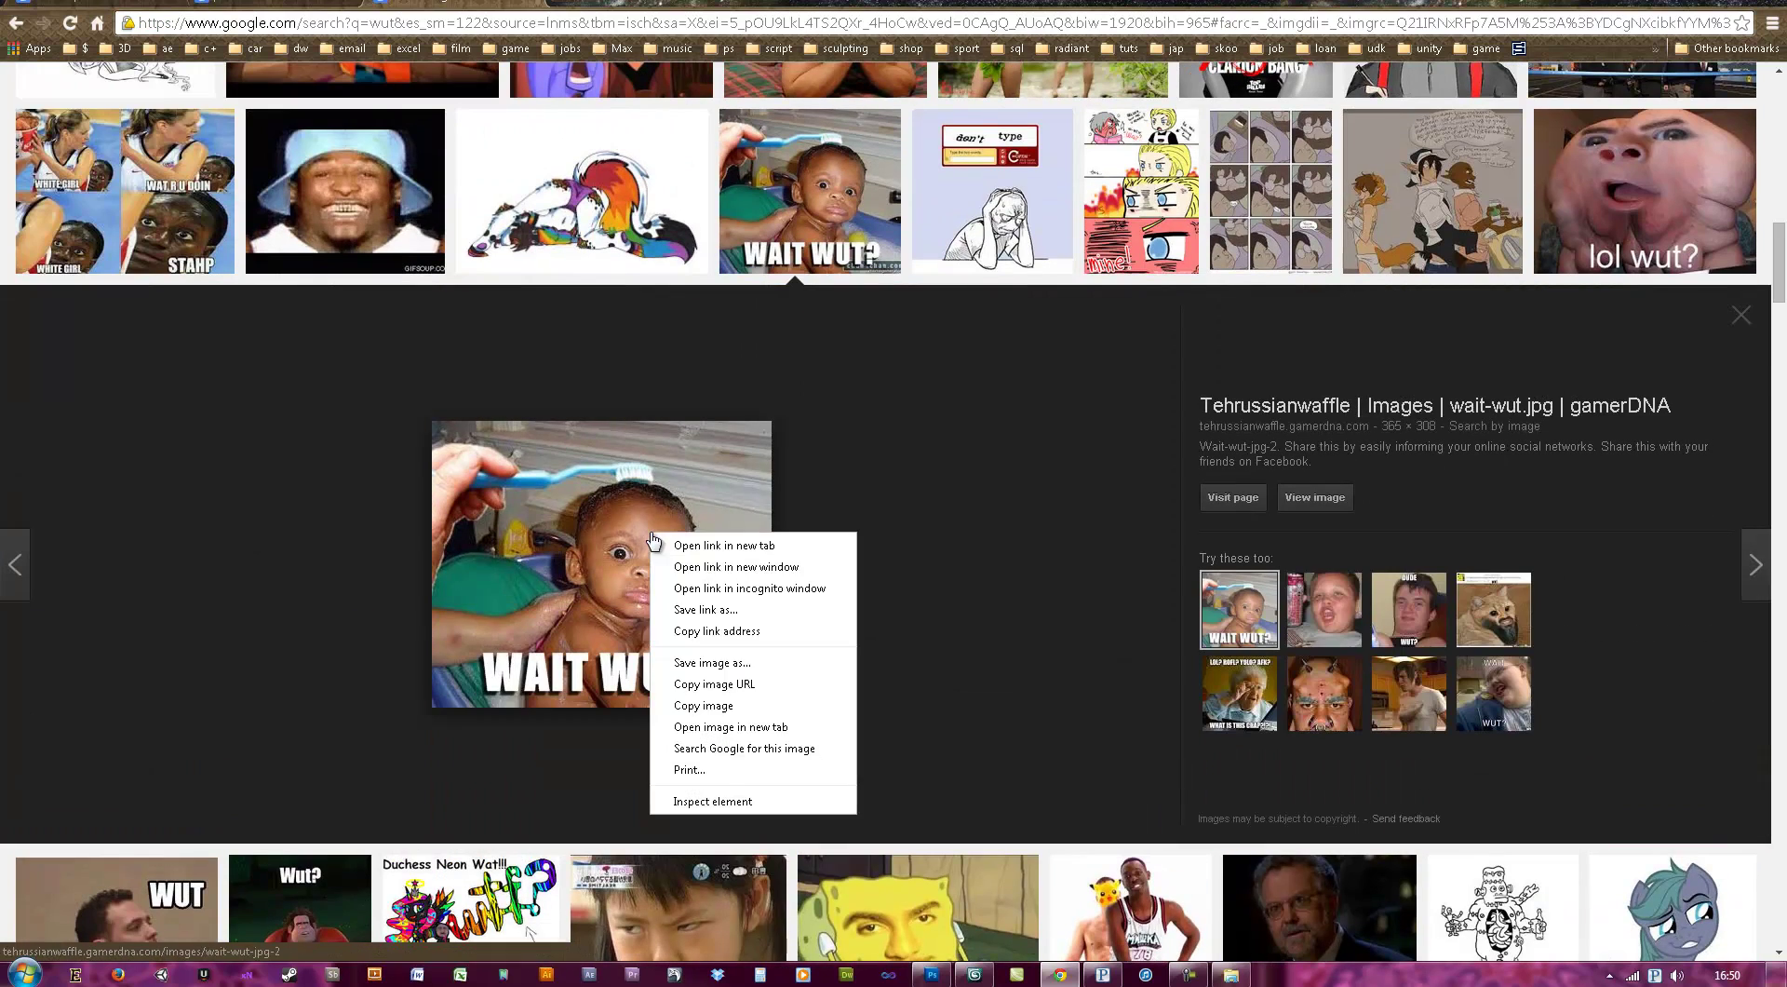
click(752, 705)
key(alt+Tab)
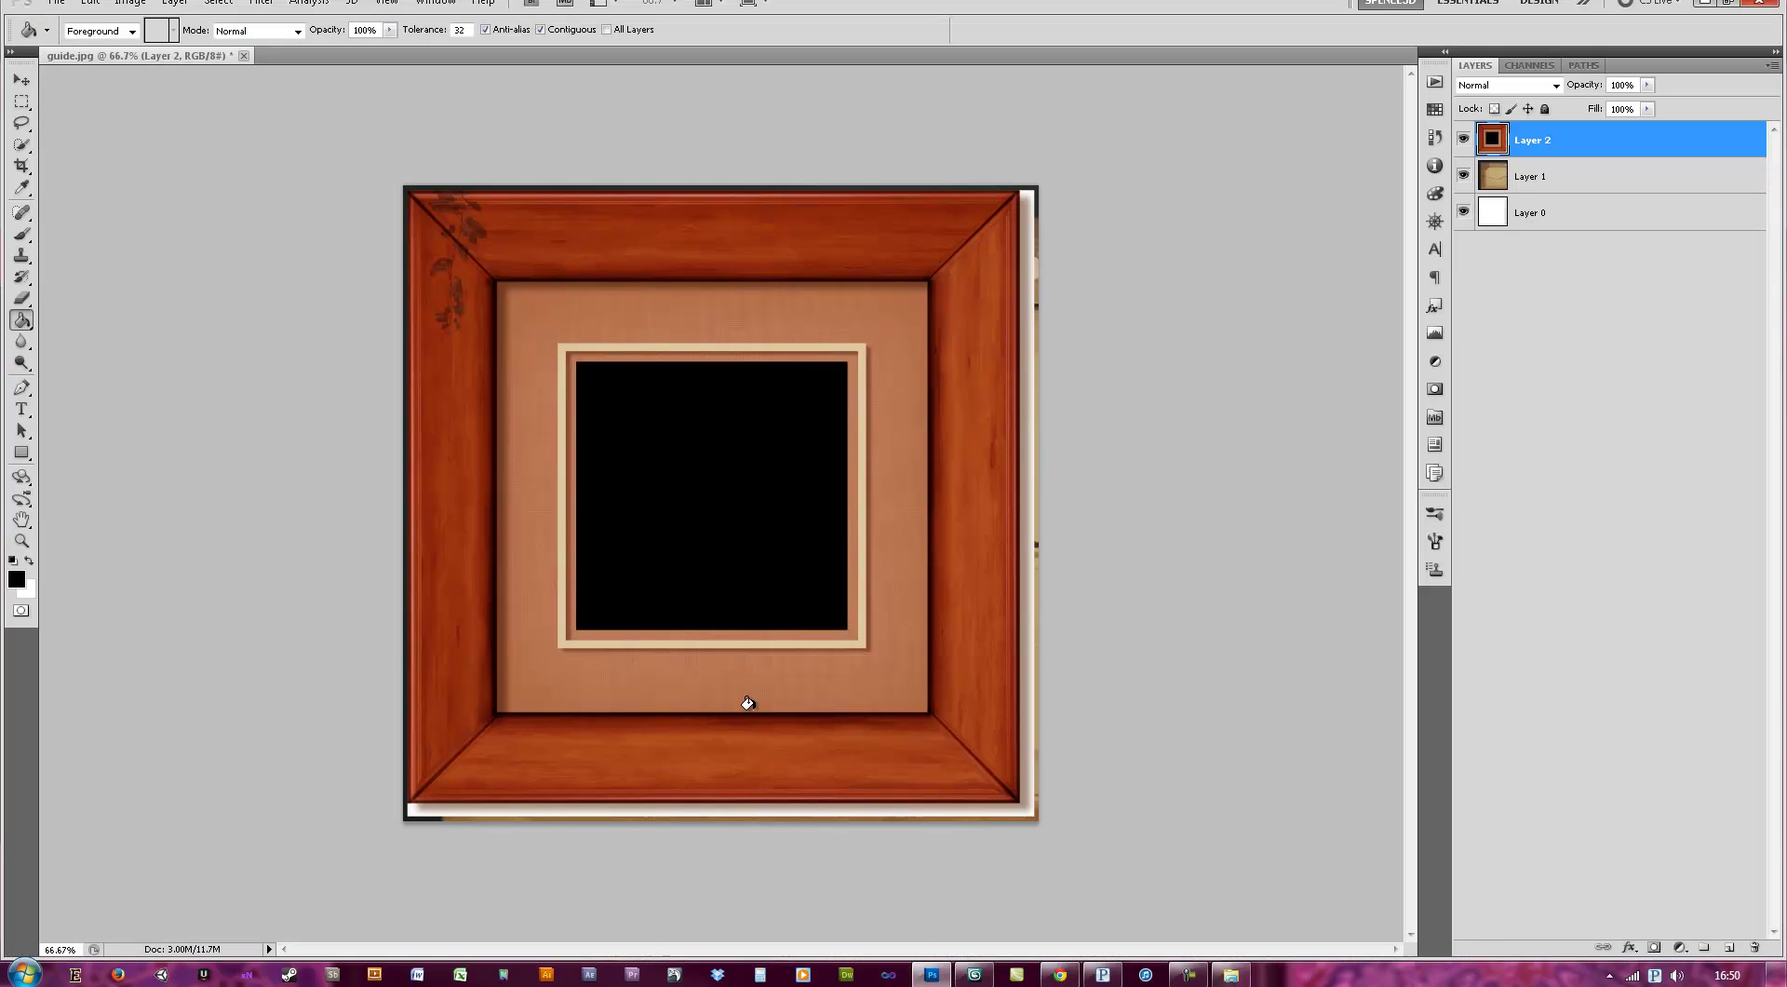
key(ctrl+v)
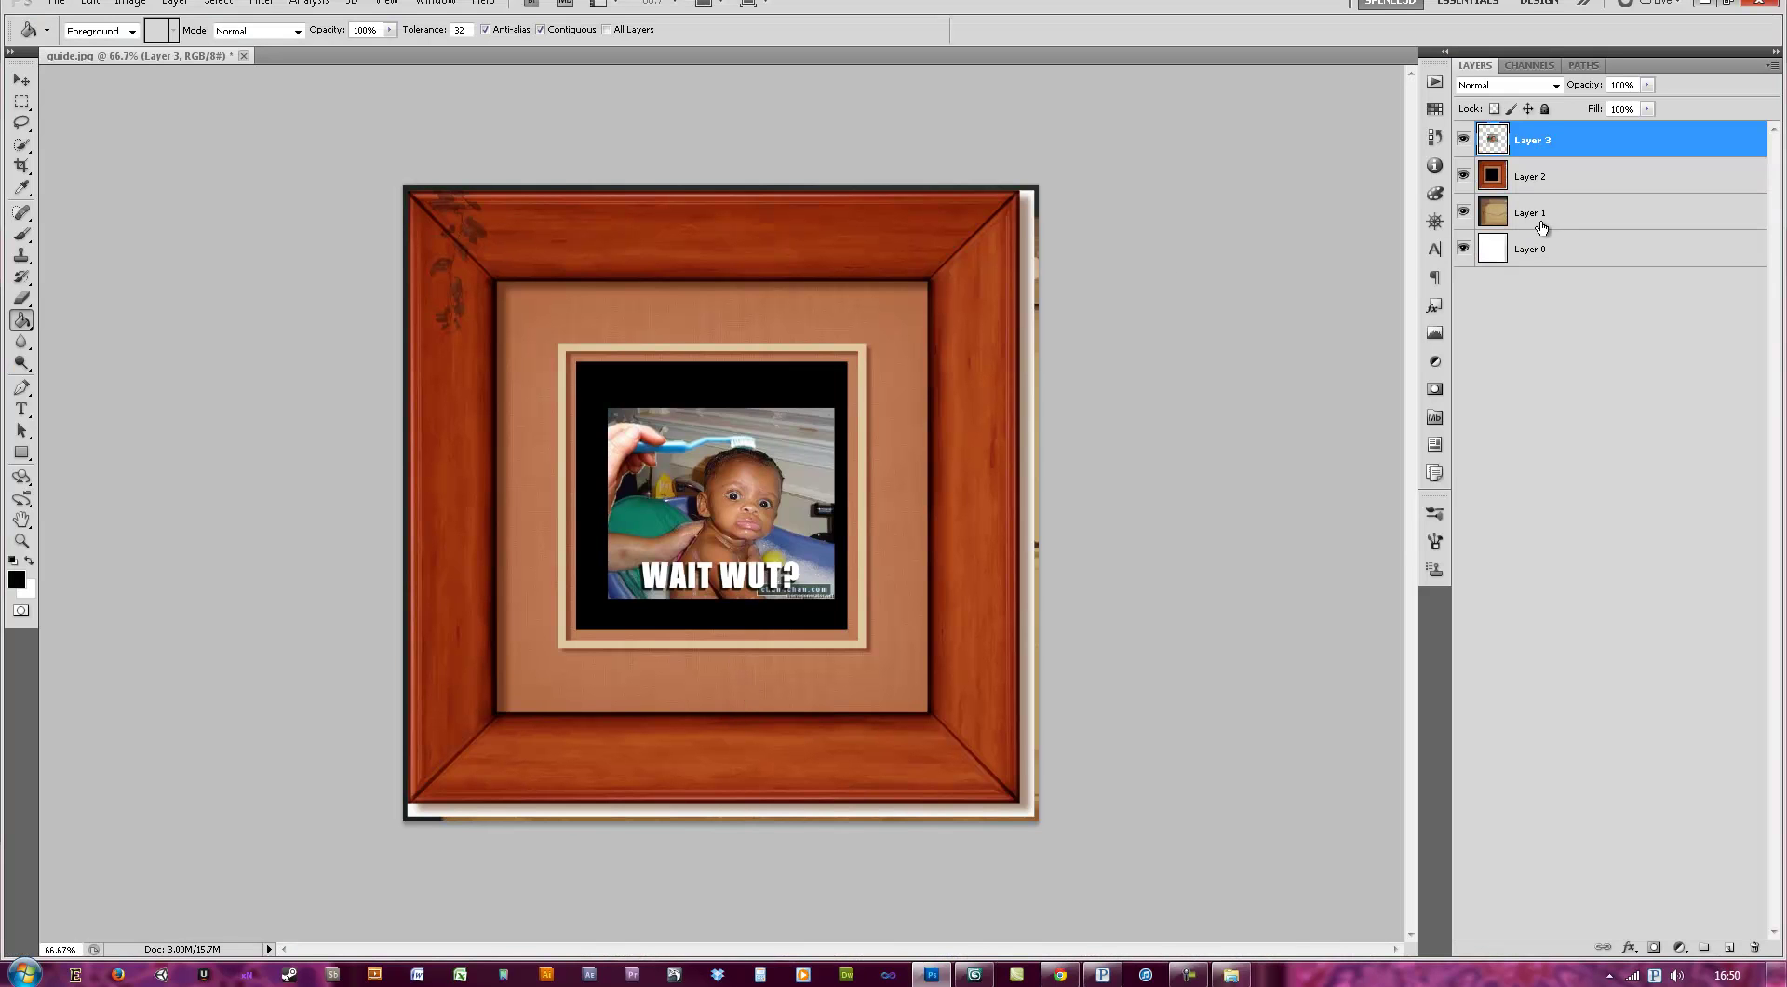
- Hide Layer 3 and Layer 2, and scale the frame-back picture on Layer 1 proportionally to about 38%
click(1463, 140)
click(1464, 176)
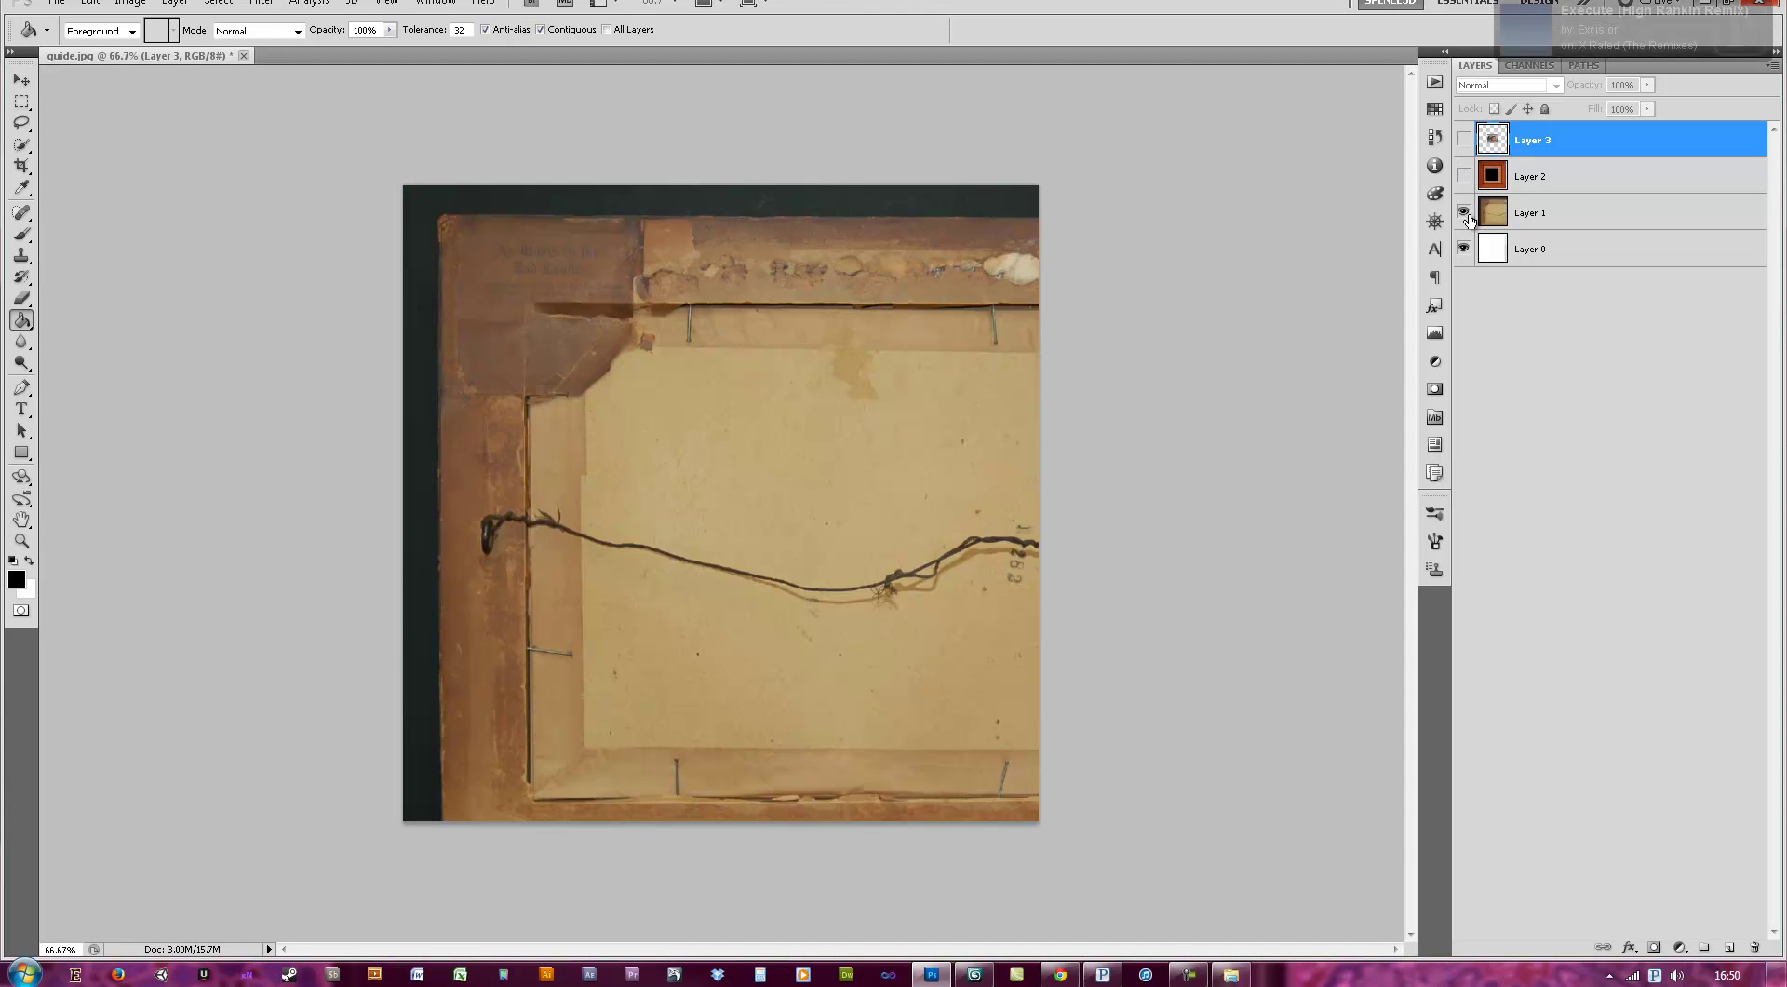
alt+scroll(1009, 454, down, 4)
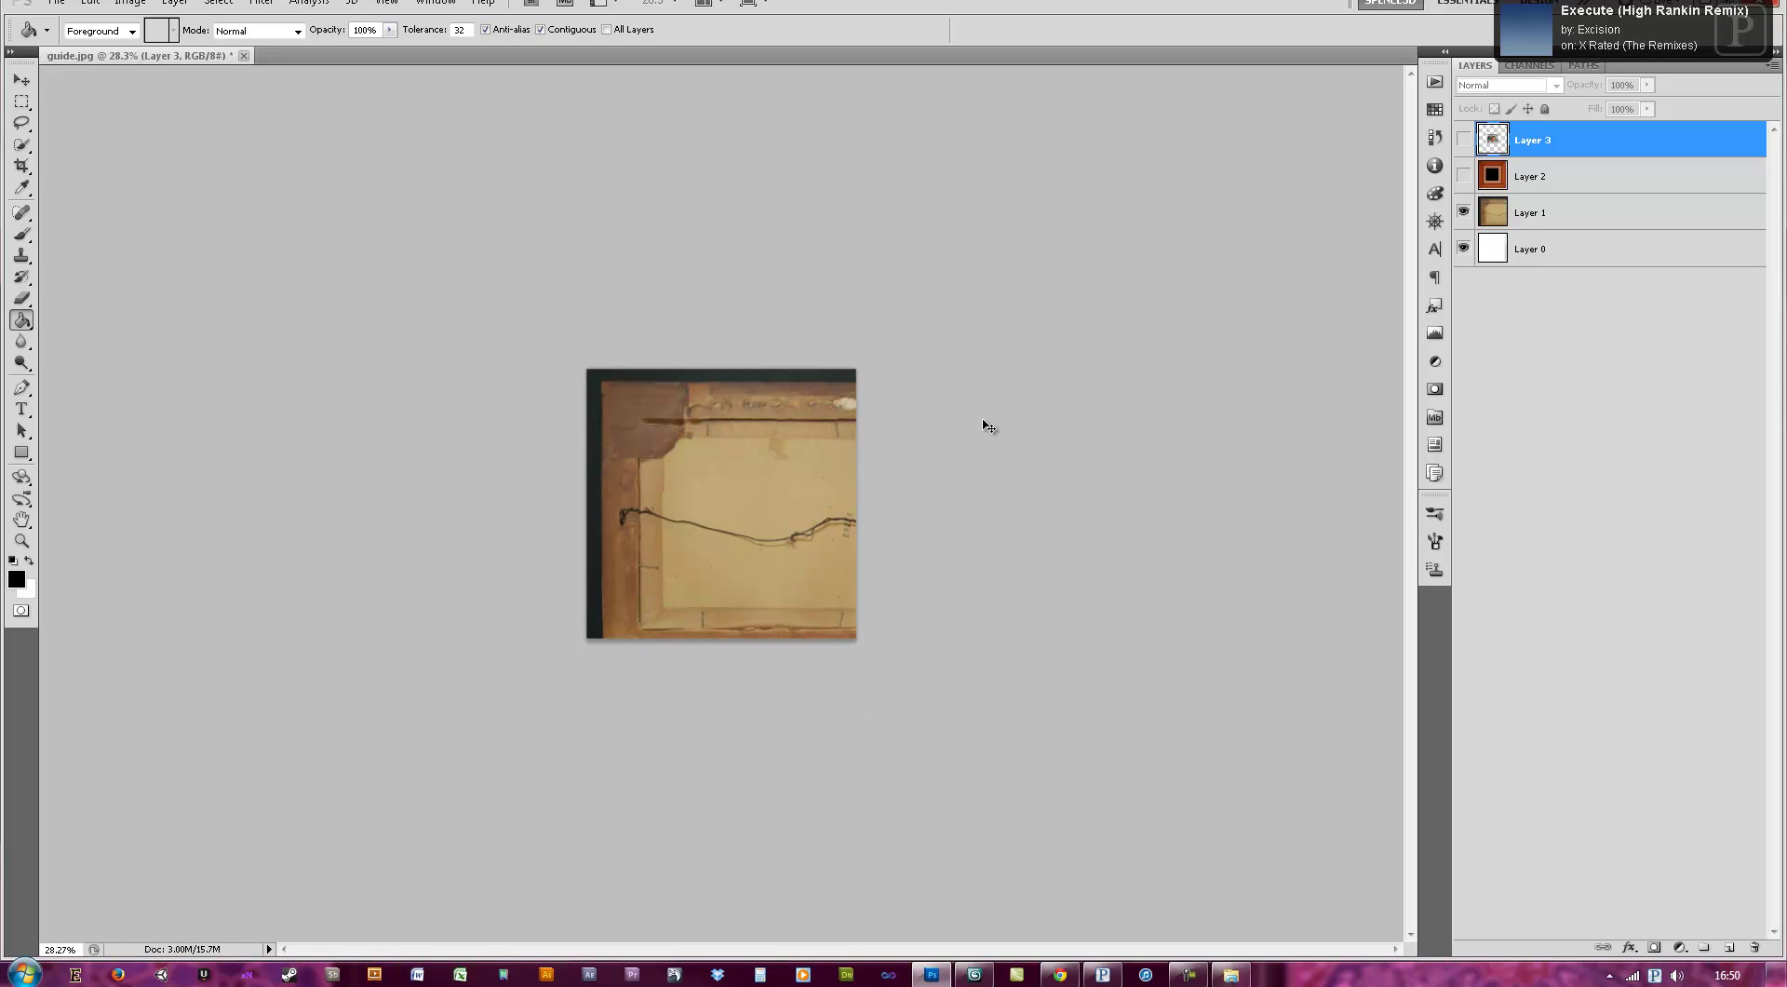
key(v)
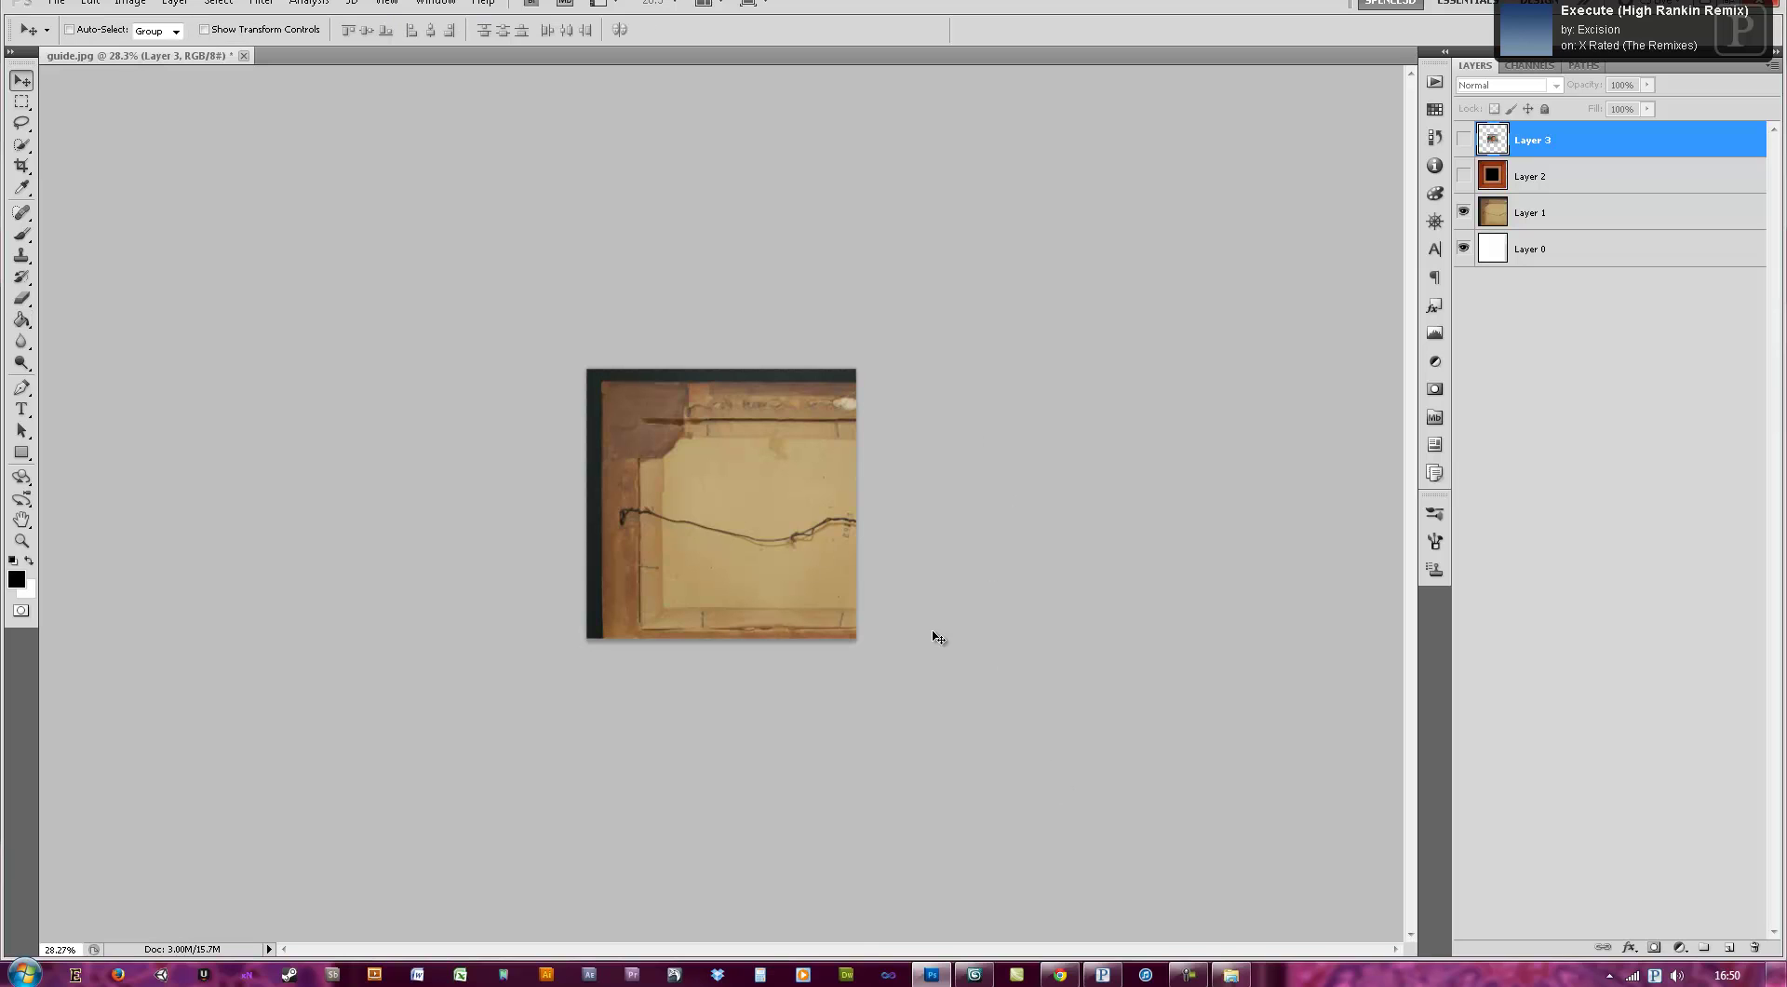
click(1574, 214)
key(ctrl+t)
drag(951, 686, 726, 491)
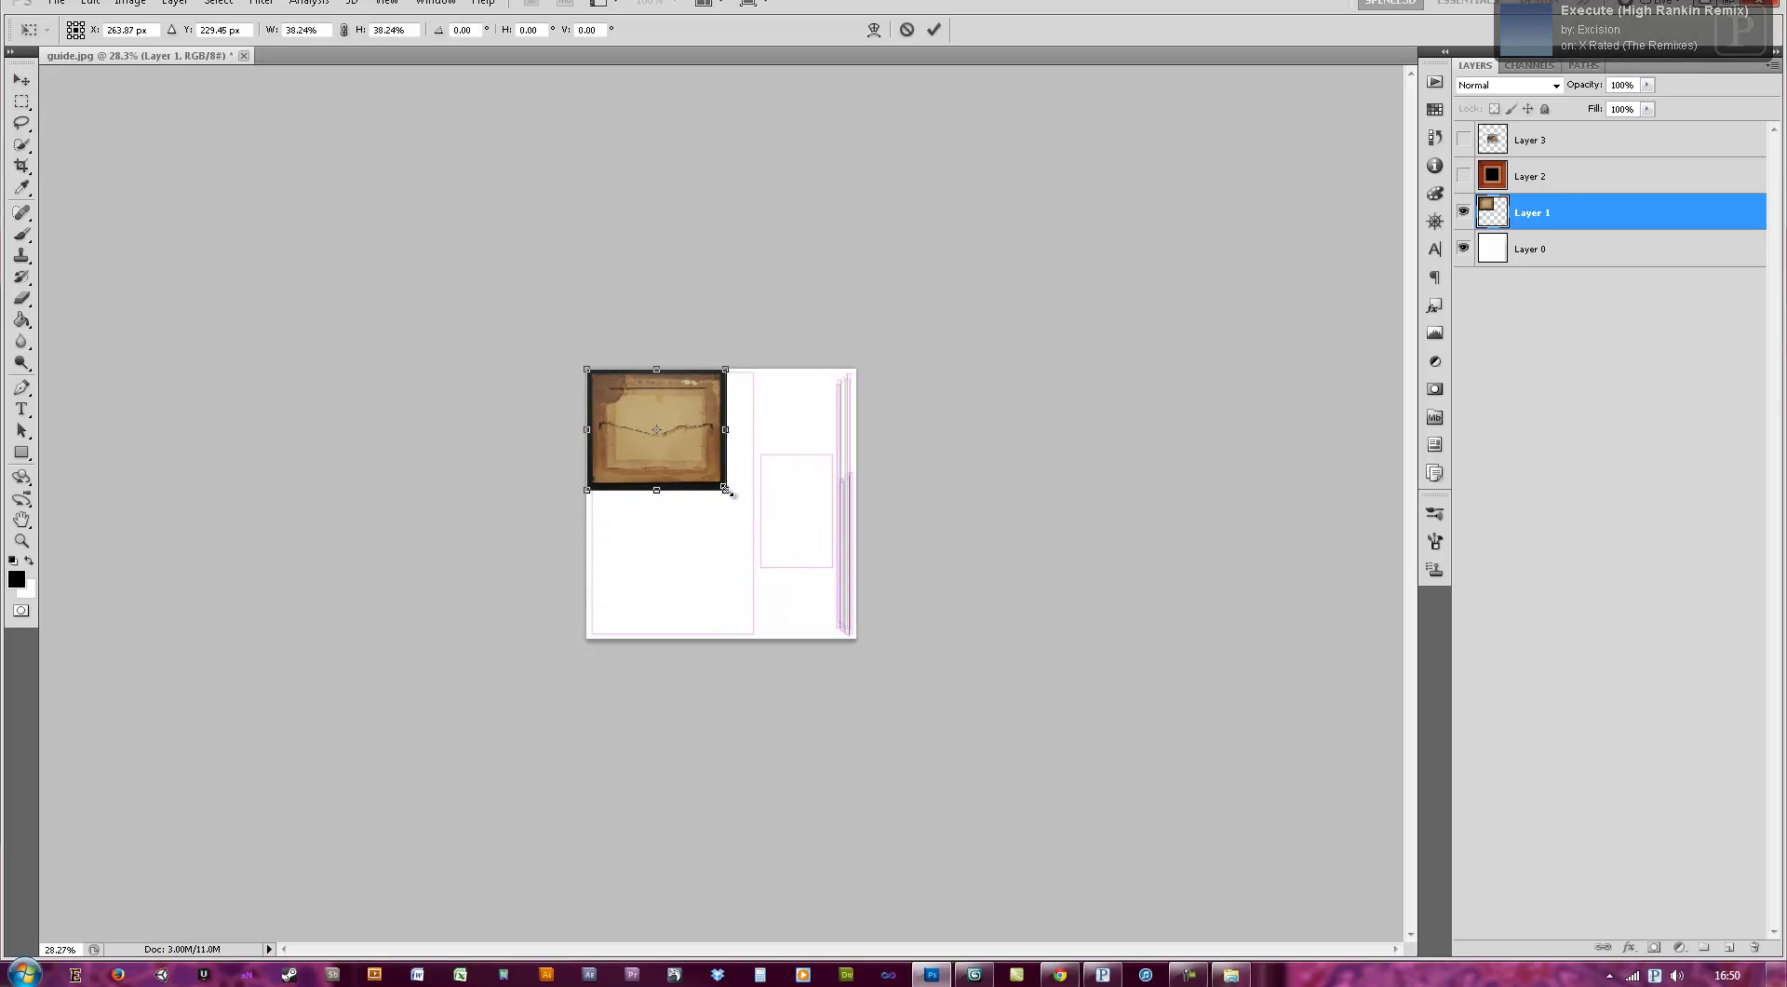
key(Return)
- Delete the dark border surrounding the frame-back picture using an inverted rectangular selection, and deselect
key(z)
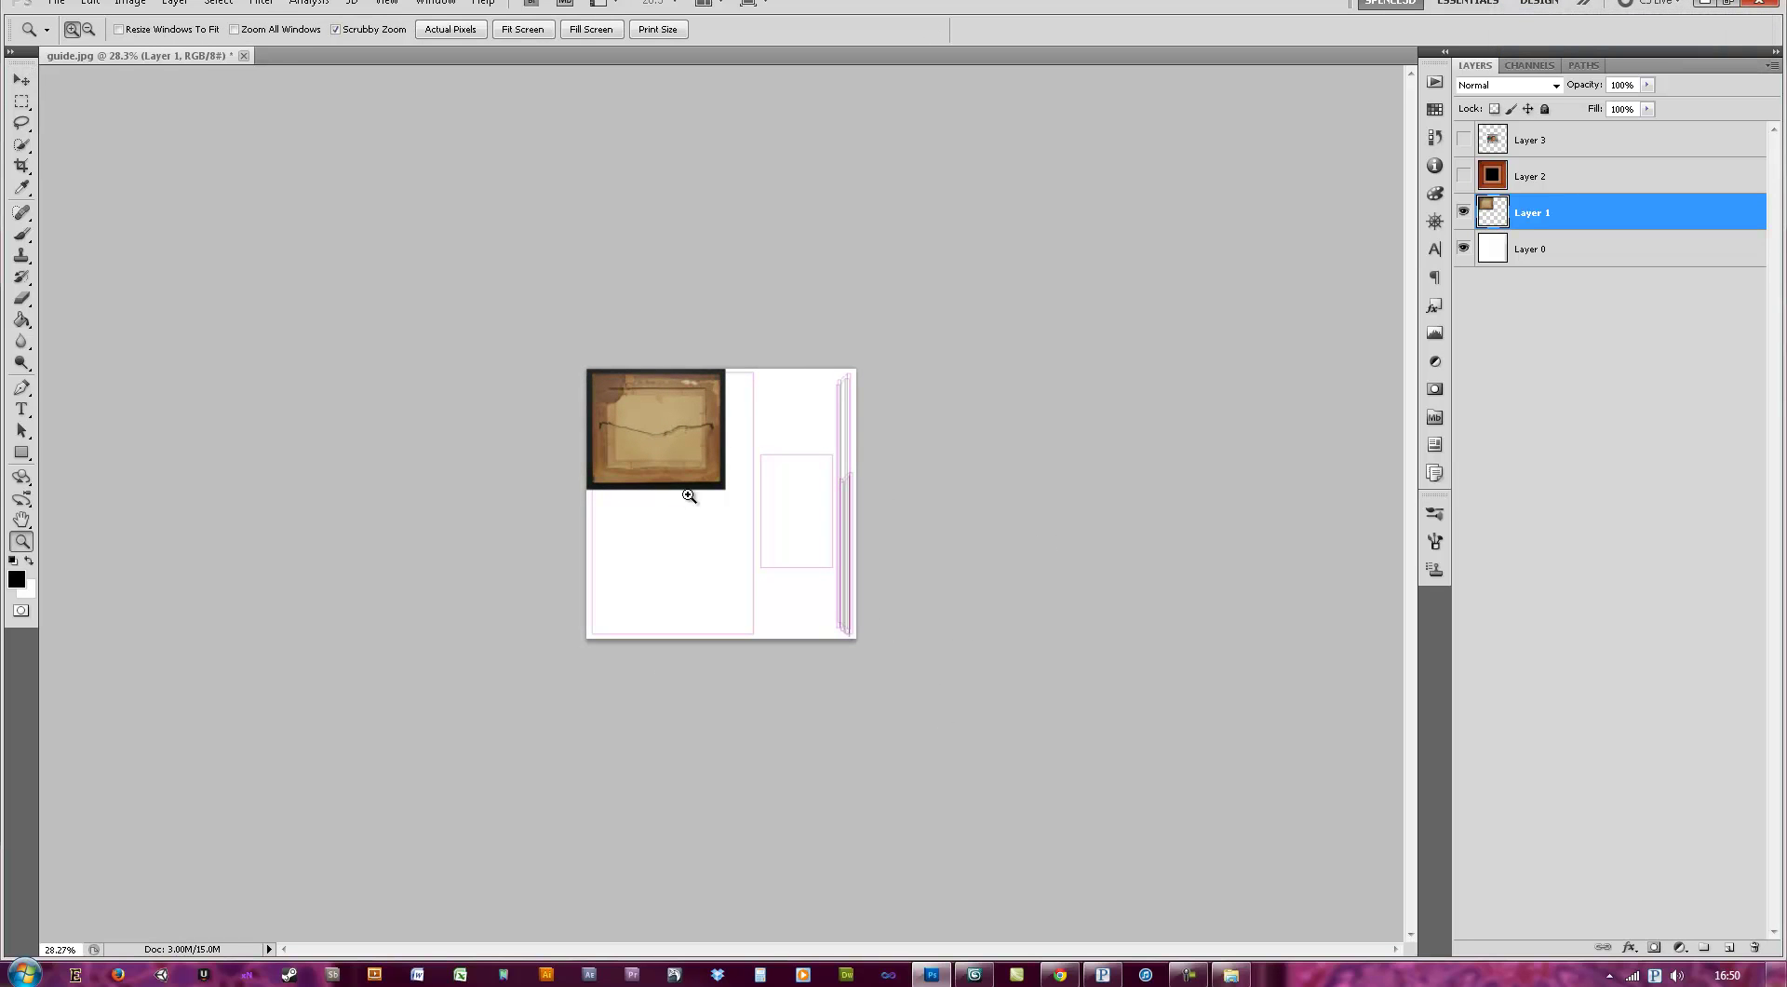
drag(704, 492, 661, 404)
key(m)
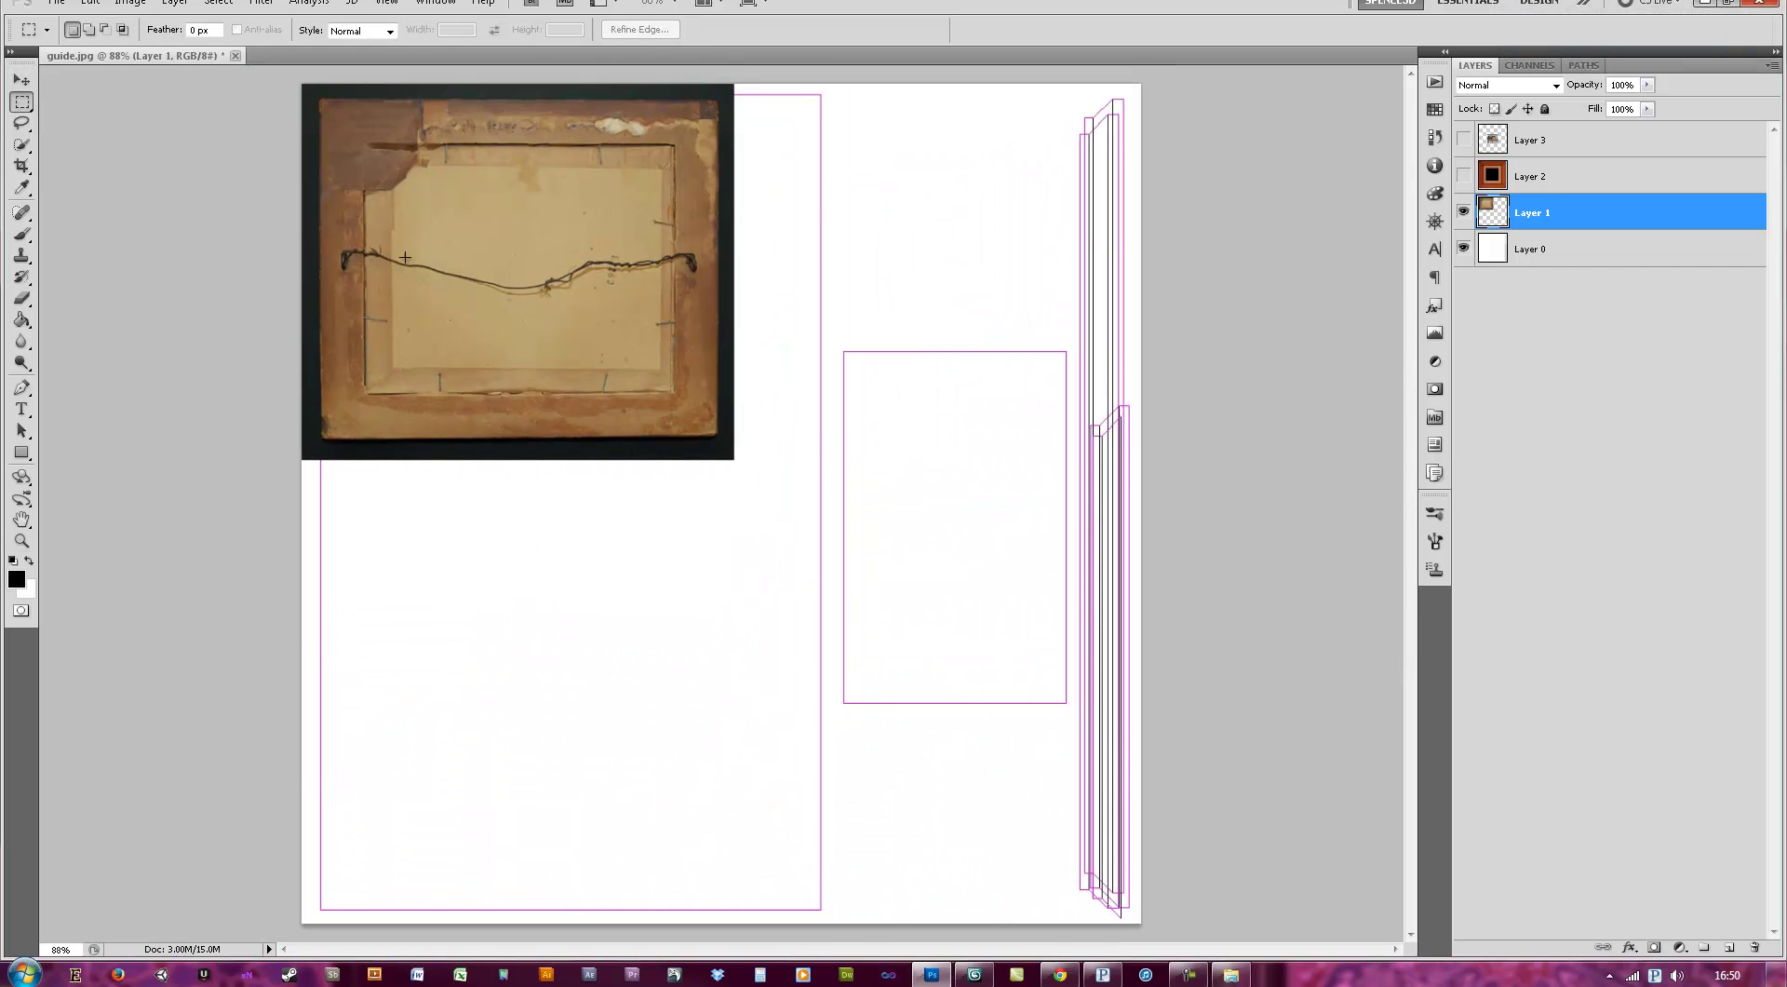
drag(317, 92, 717, 437)
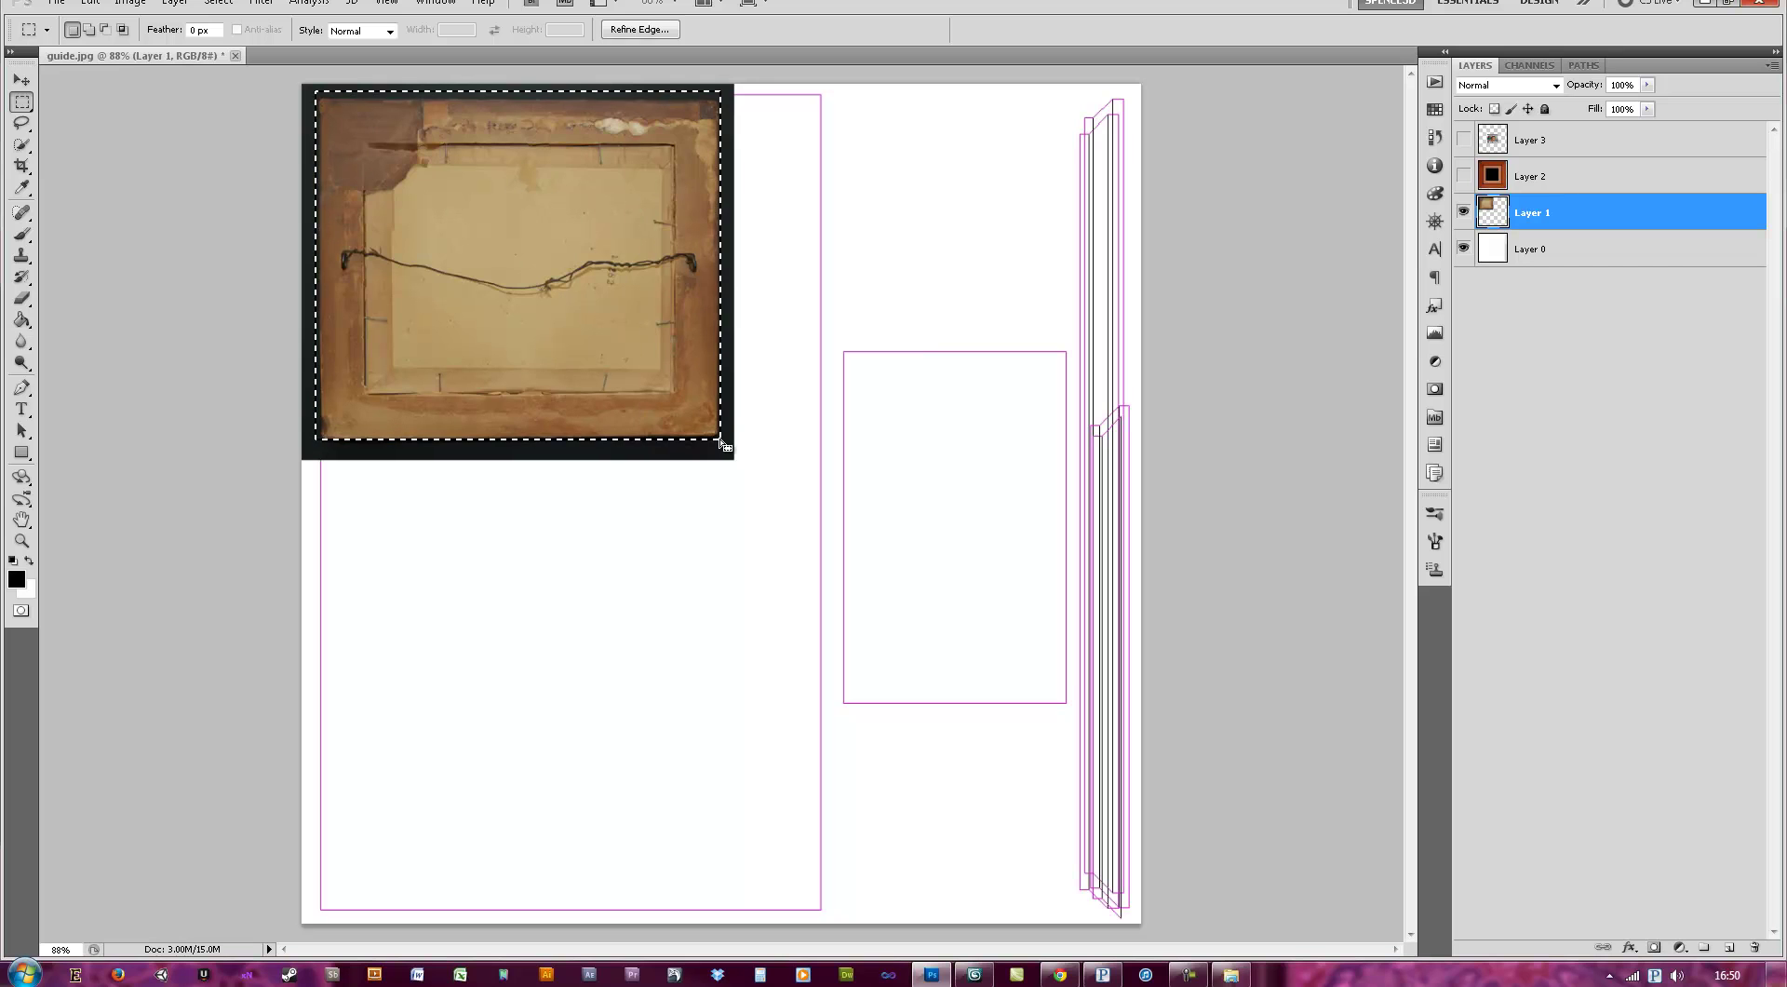
key(ctrl+shift+i)
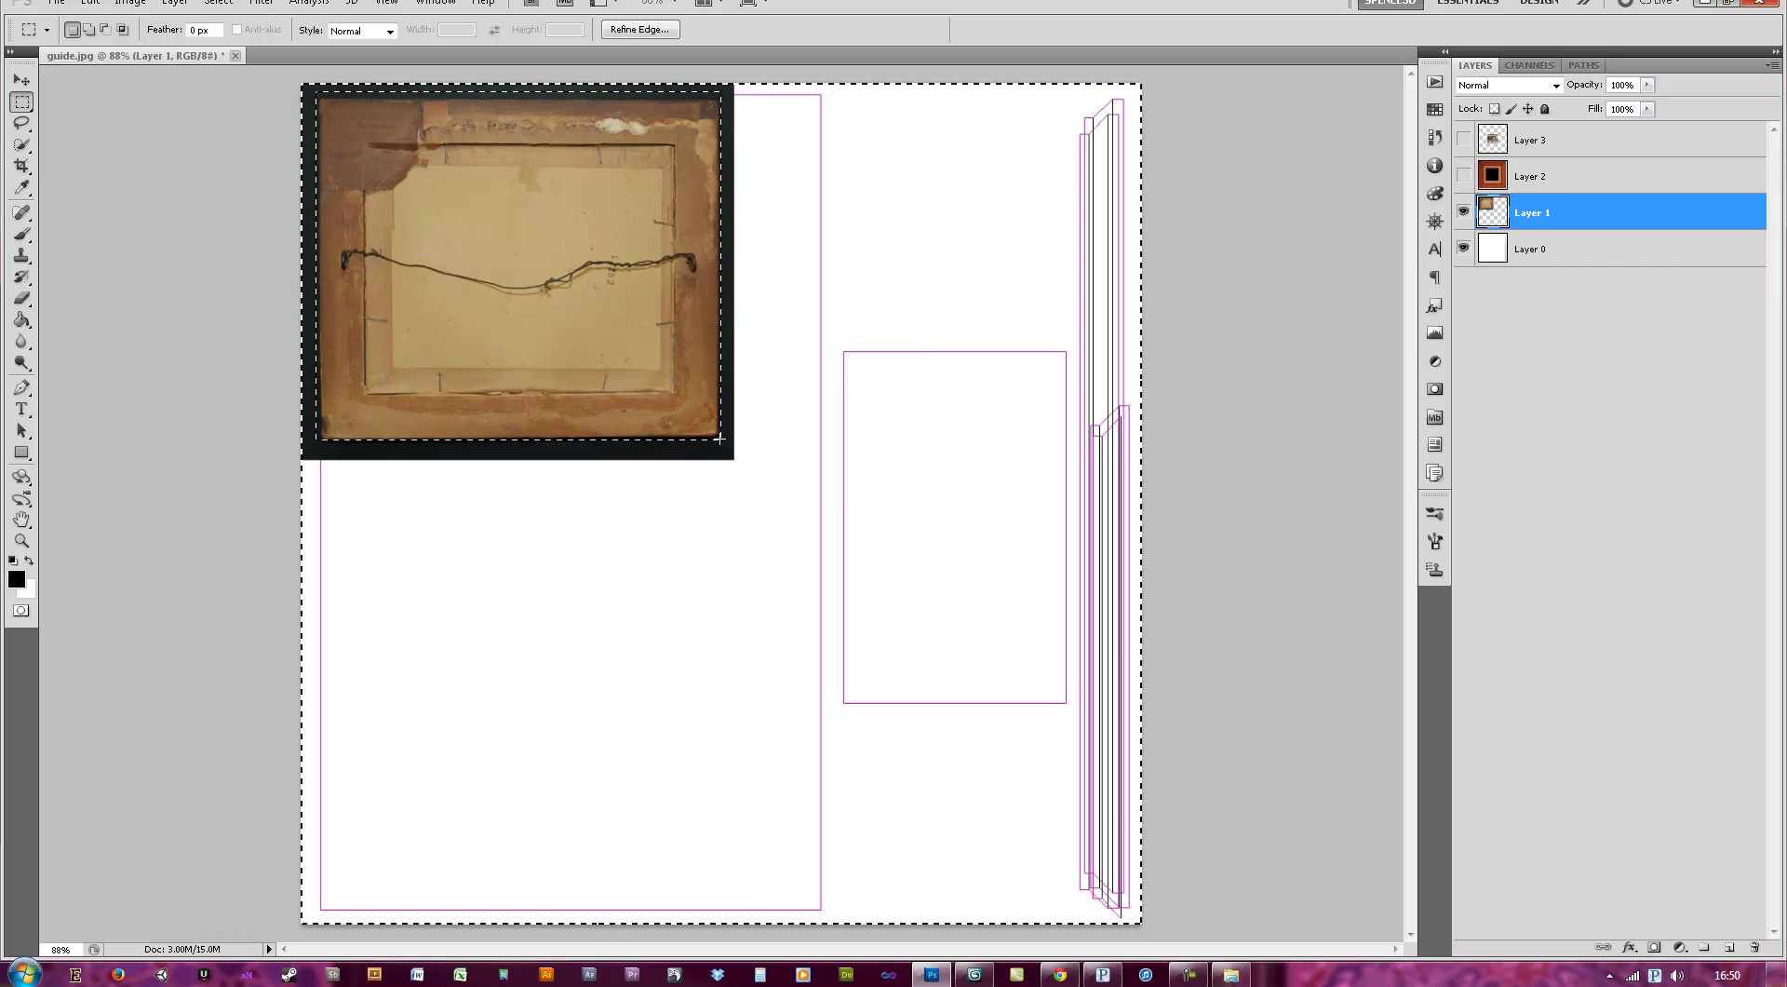
key(Delete)
key(ctrl+d)
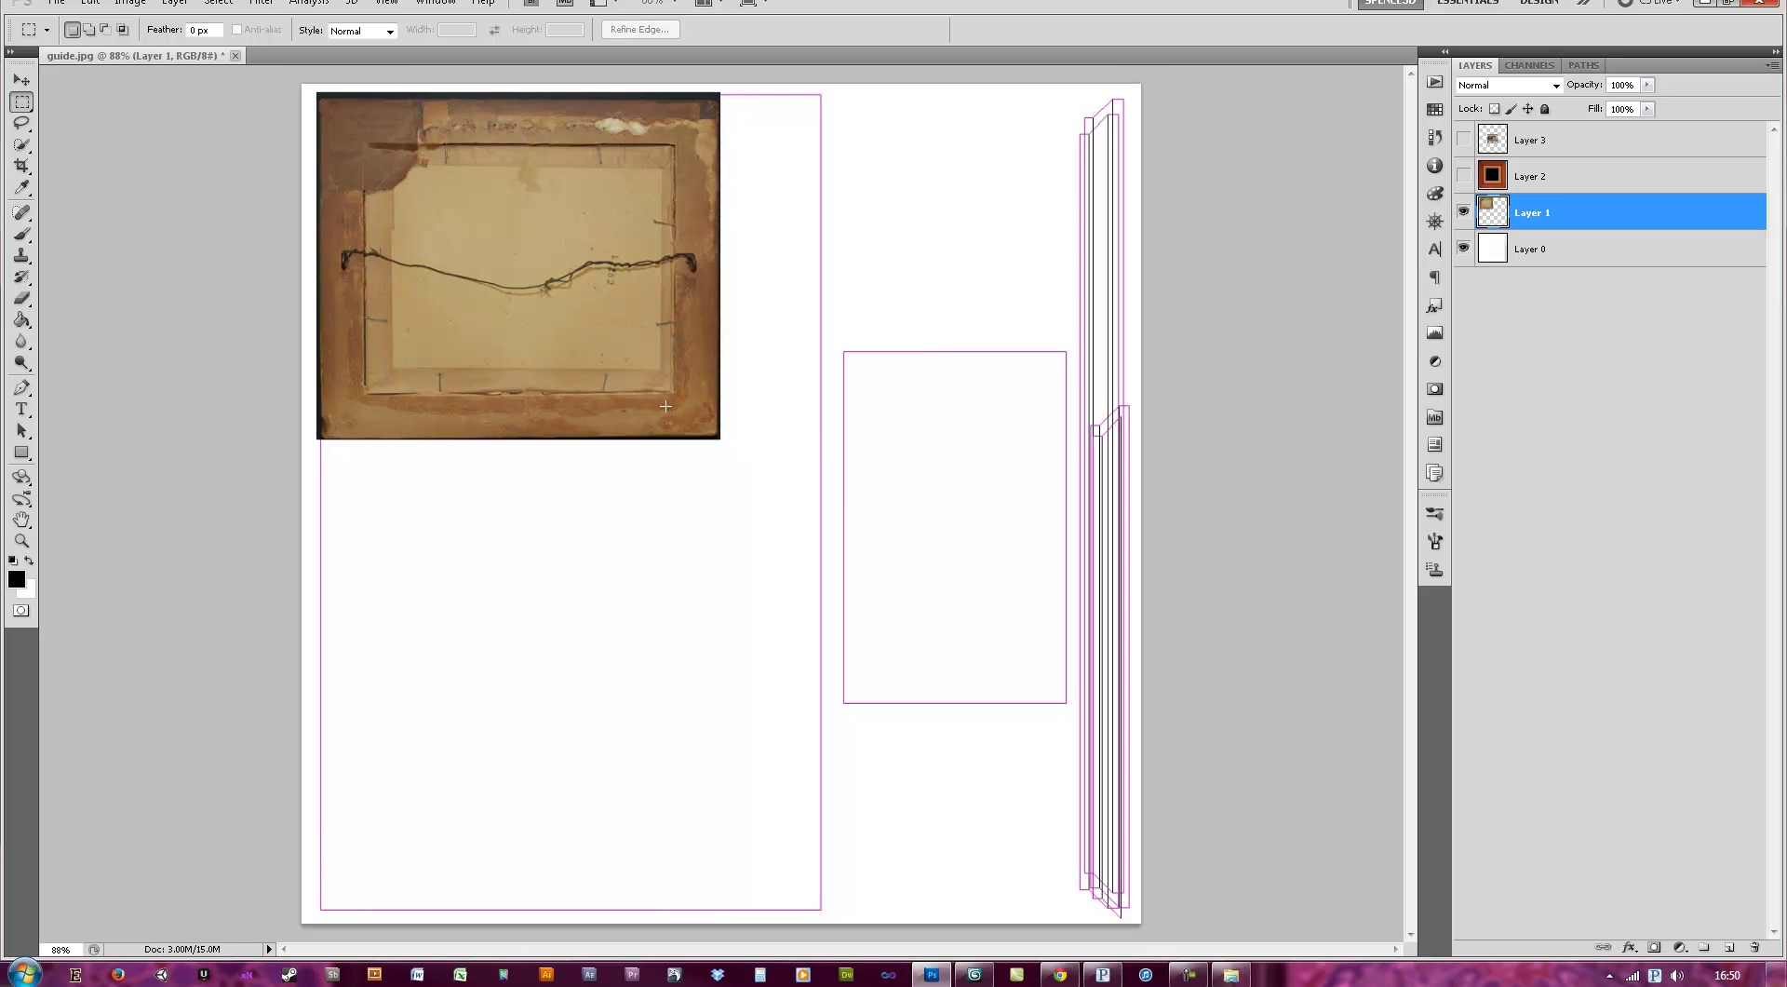
- Move the frame-back picture over the small UV rectangle and rotate it 90° clockwise
key(v)
drag(538, 293, 910, 550)
key(ctrl+t)
right_click(877, 498)
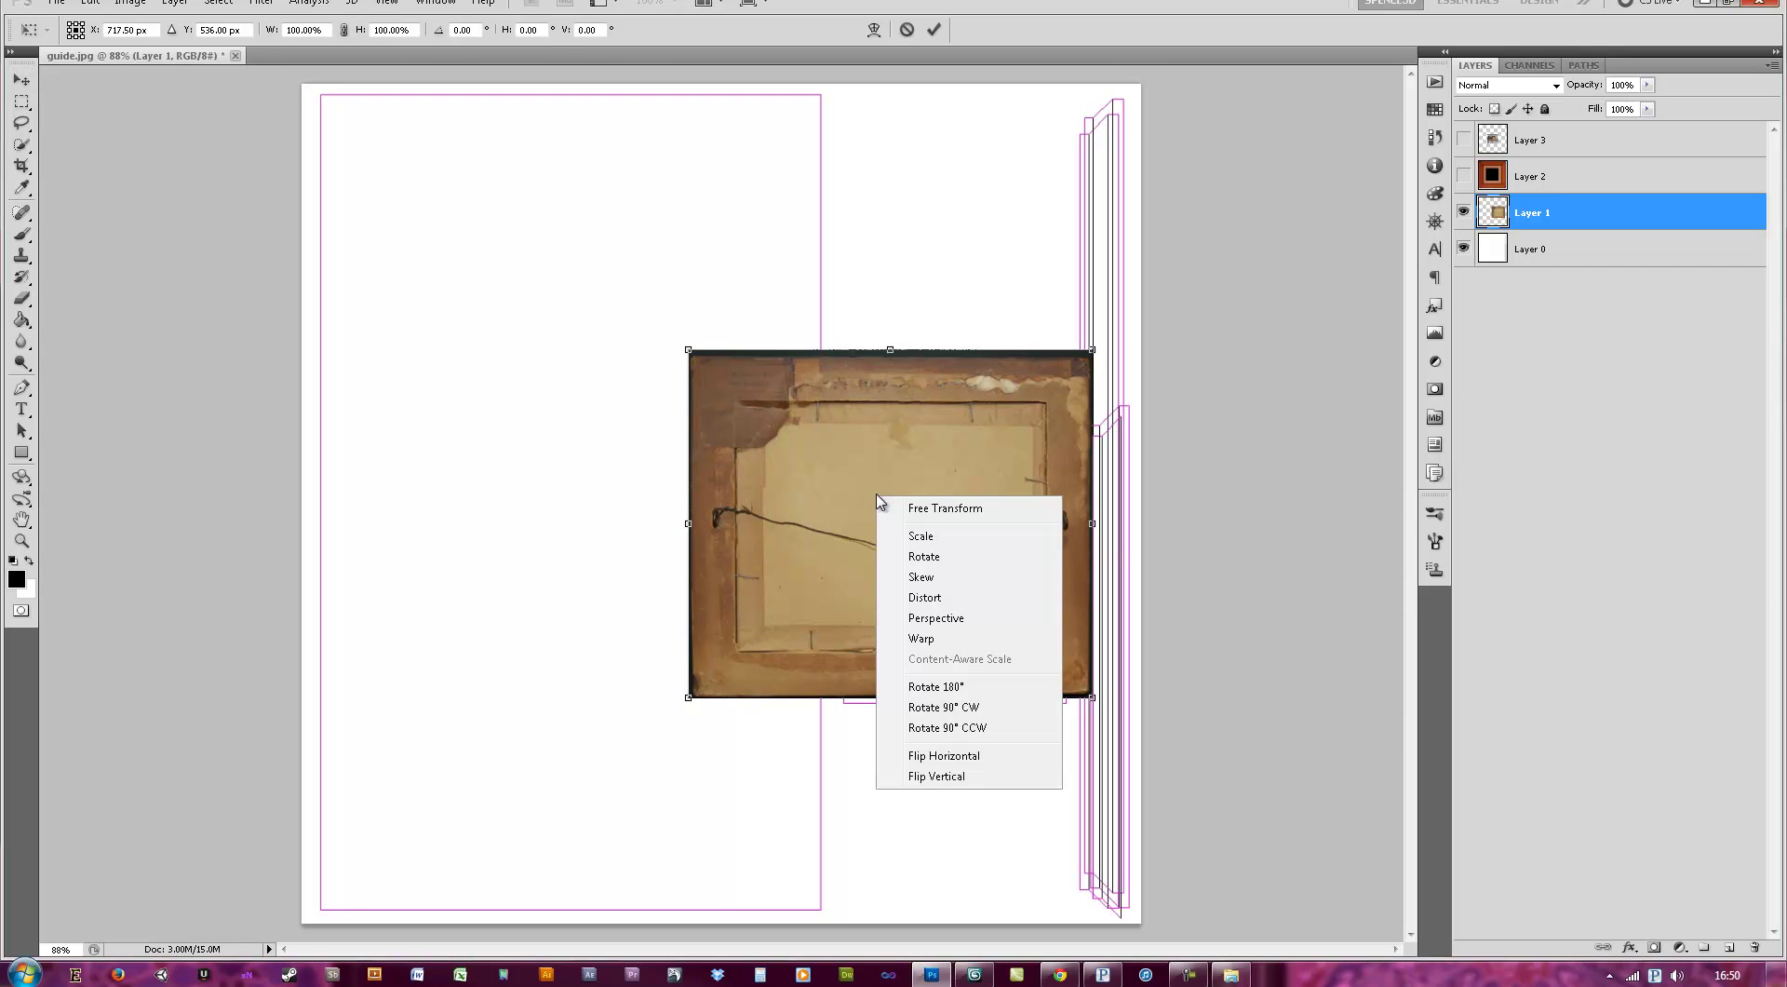
click(943, 707)
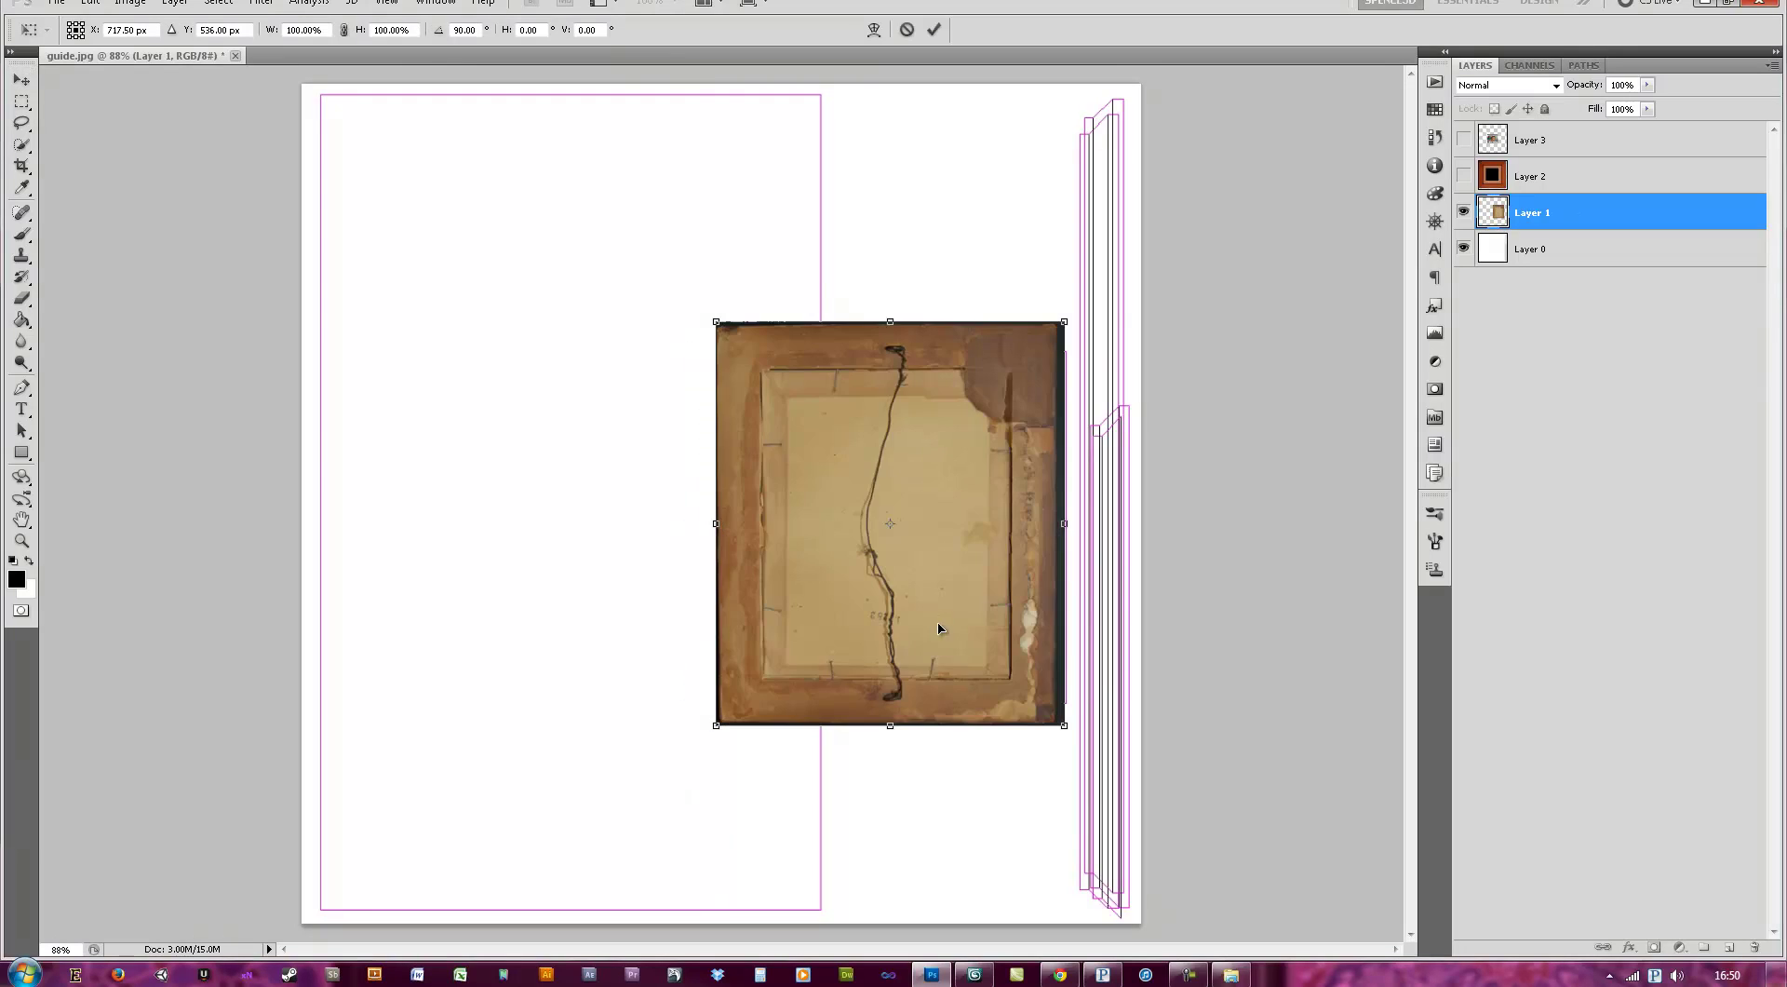
alt+scroll(993, 445, up, 2)
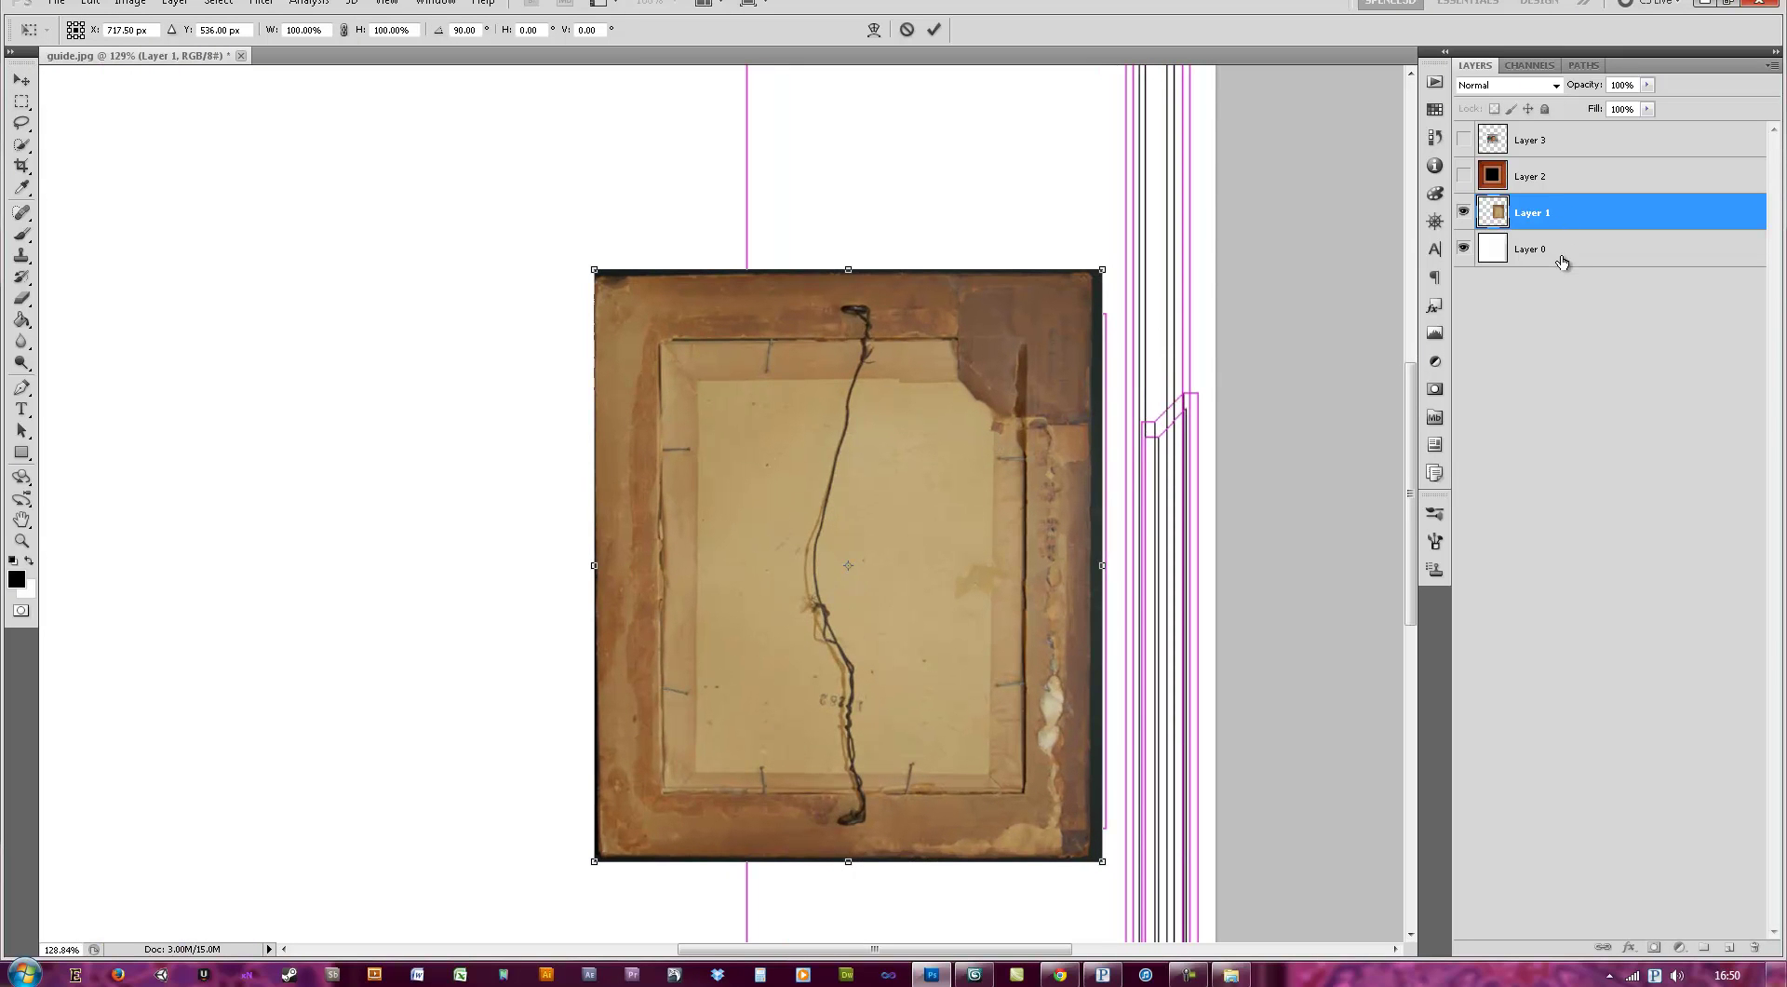
key(Return)
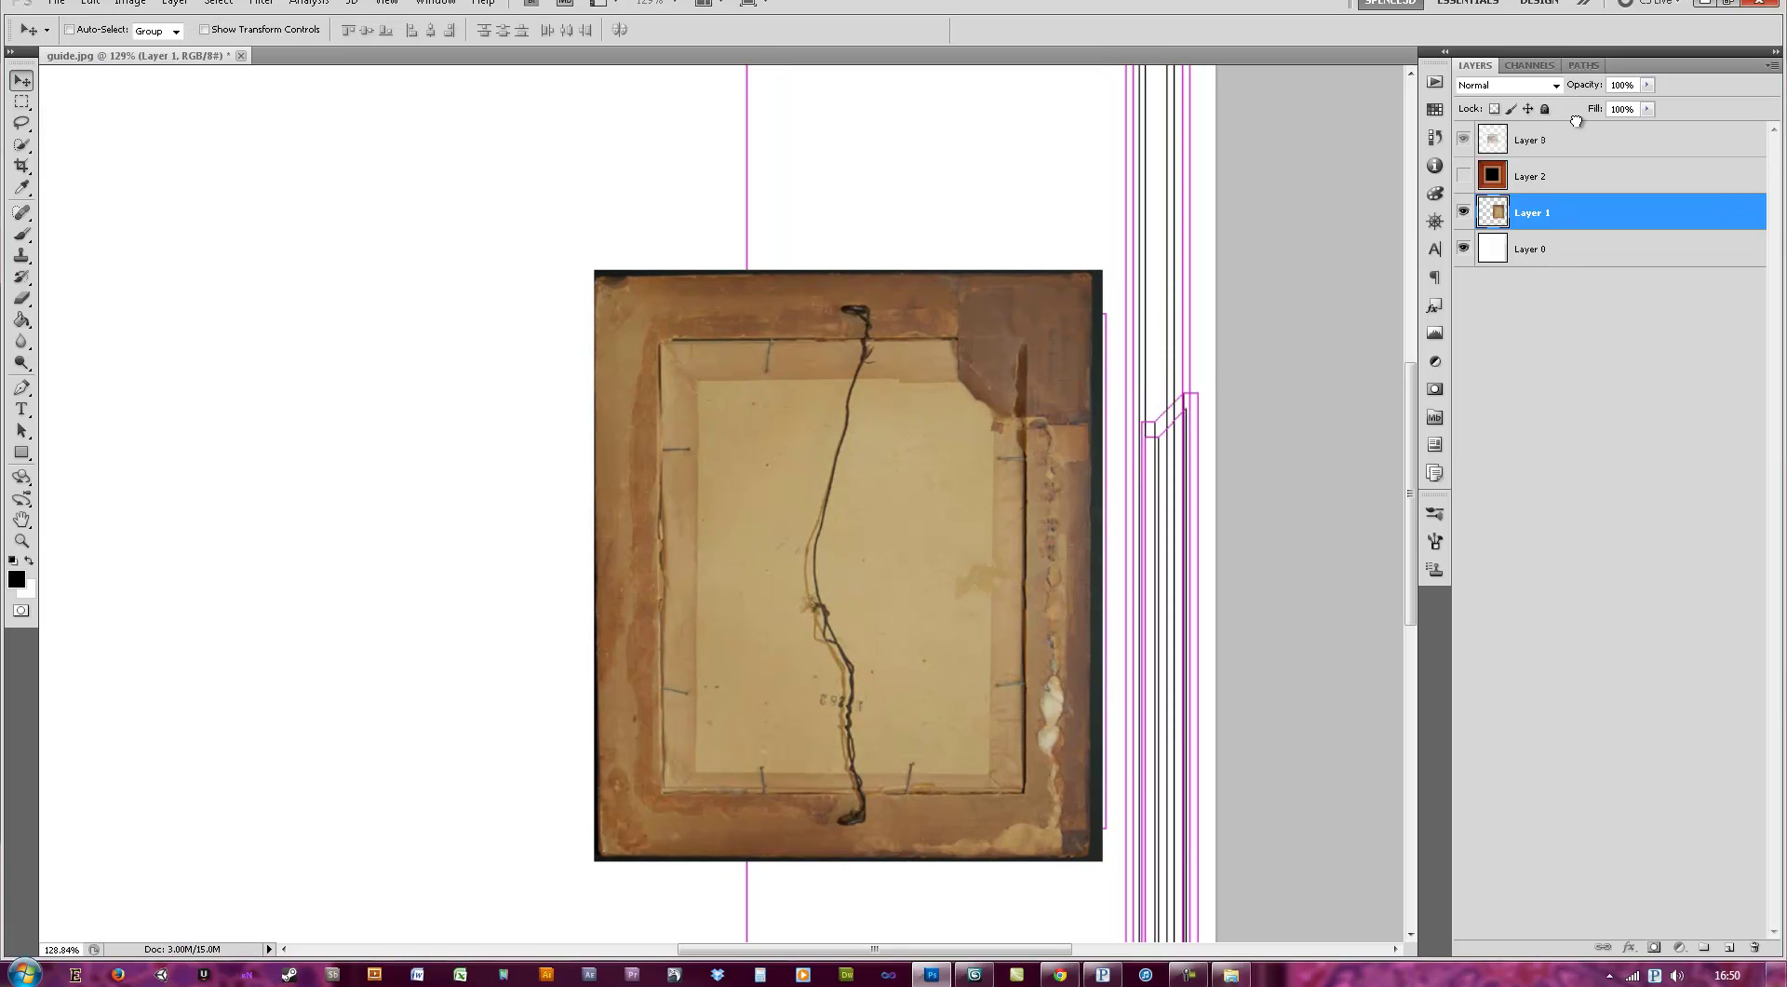
- Move the UV guide layer, Layer 0, above all the other layers
drag(1580, 132, 1580, 135)
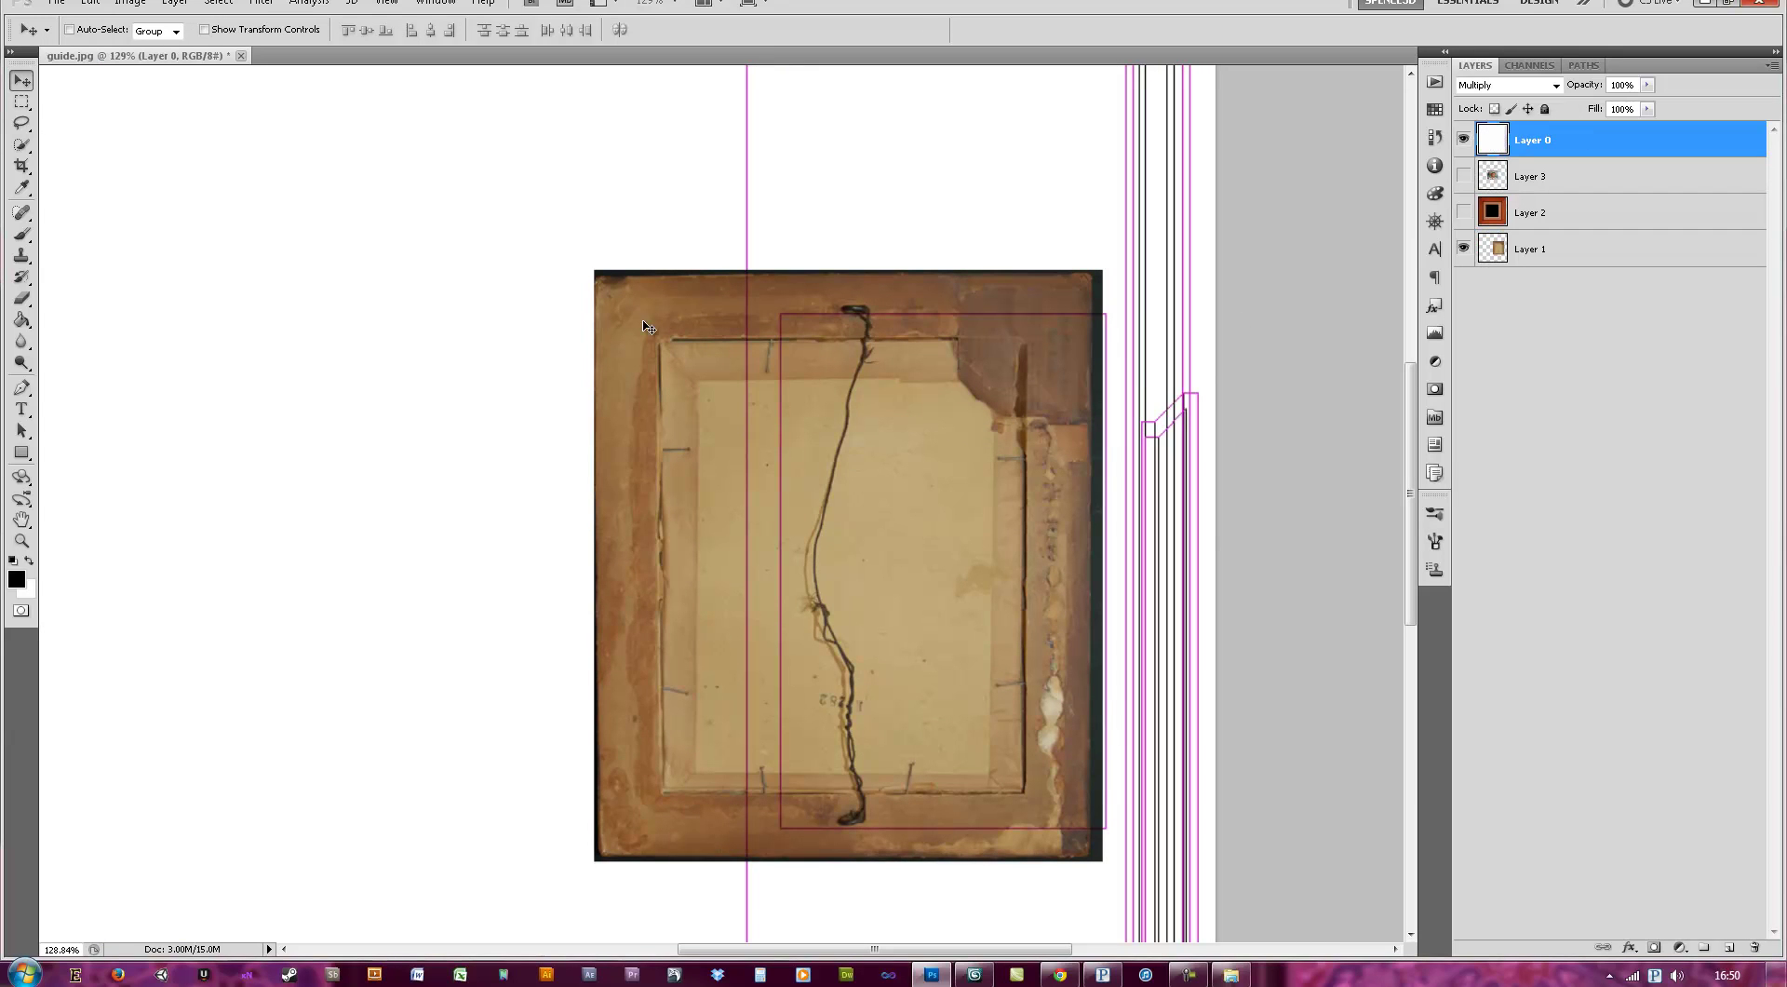
key(ctrl+t)
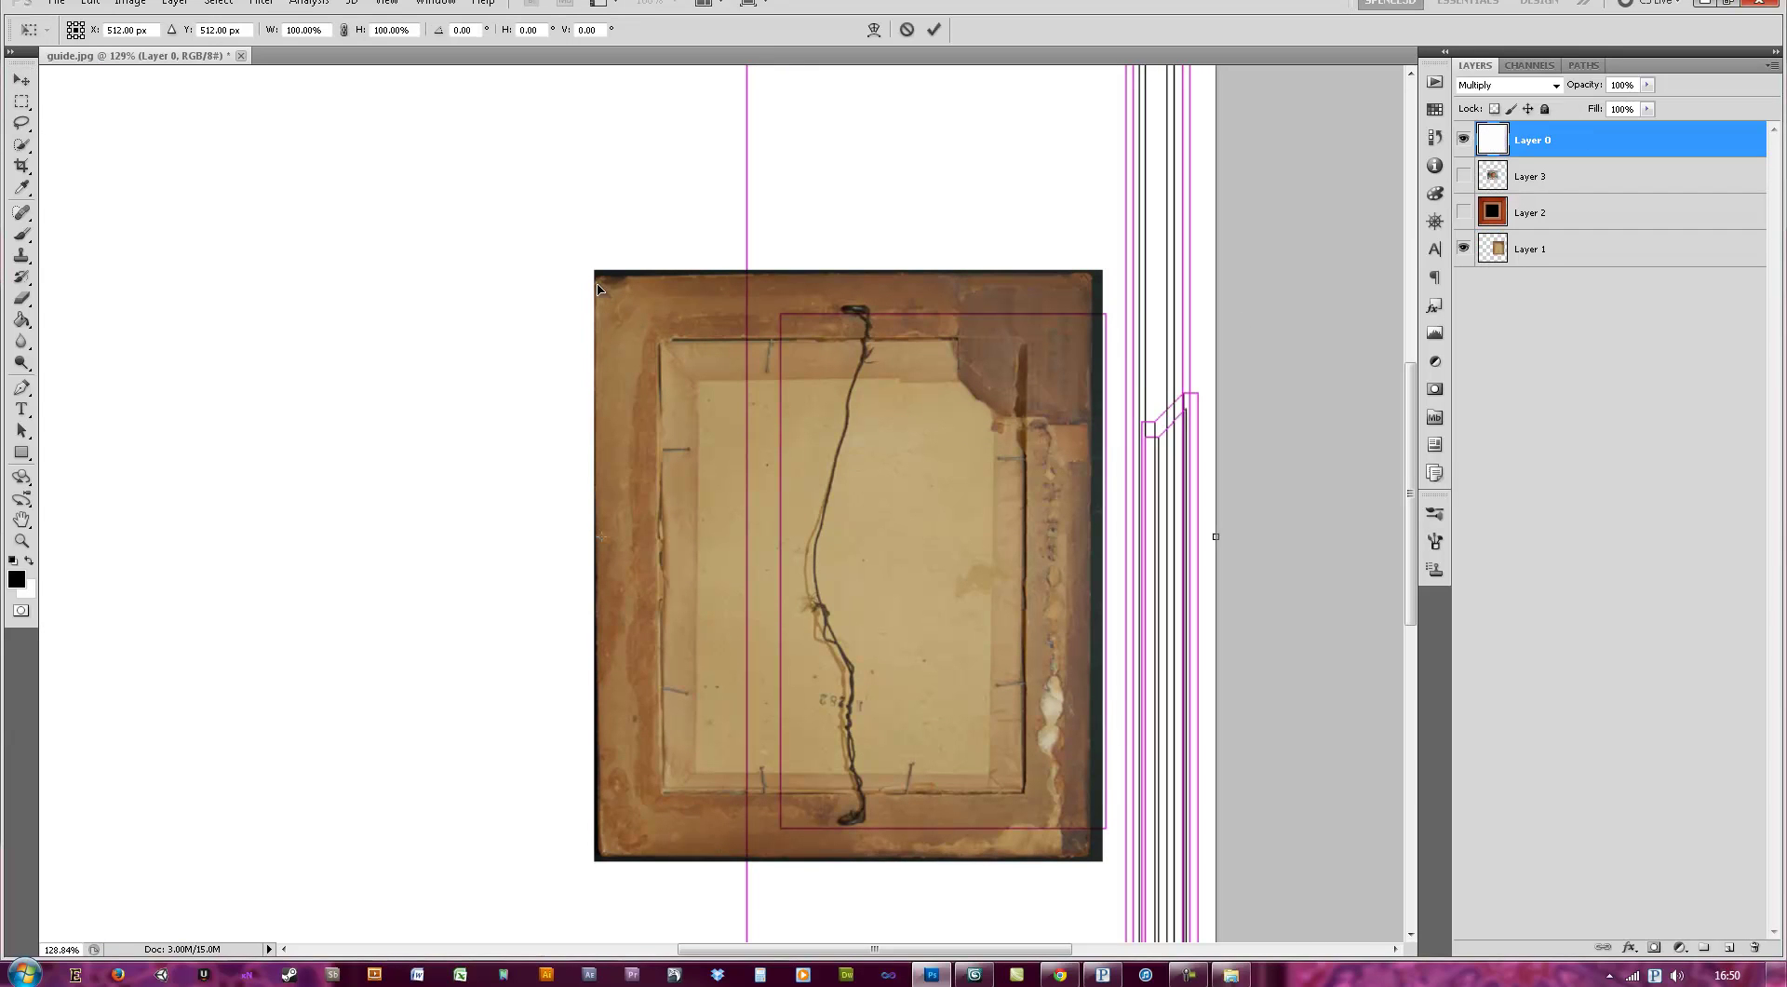
key(Return)
- Scale the frame-back picture on Layer 1 to fit the small UV rectangle, about 66.5% wide and 89.6% high
click(1549, 249)
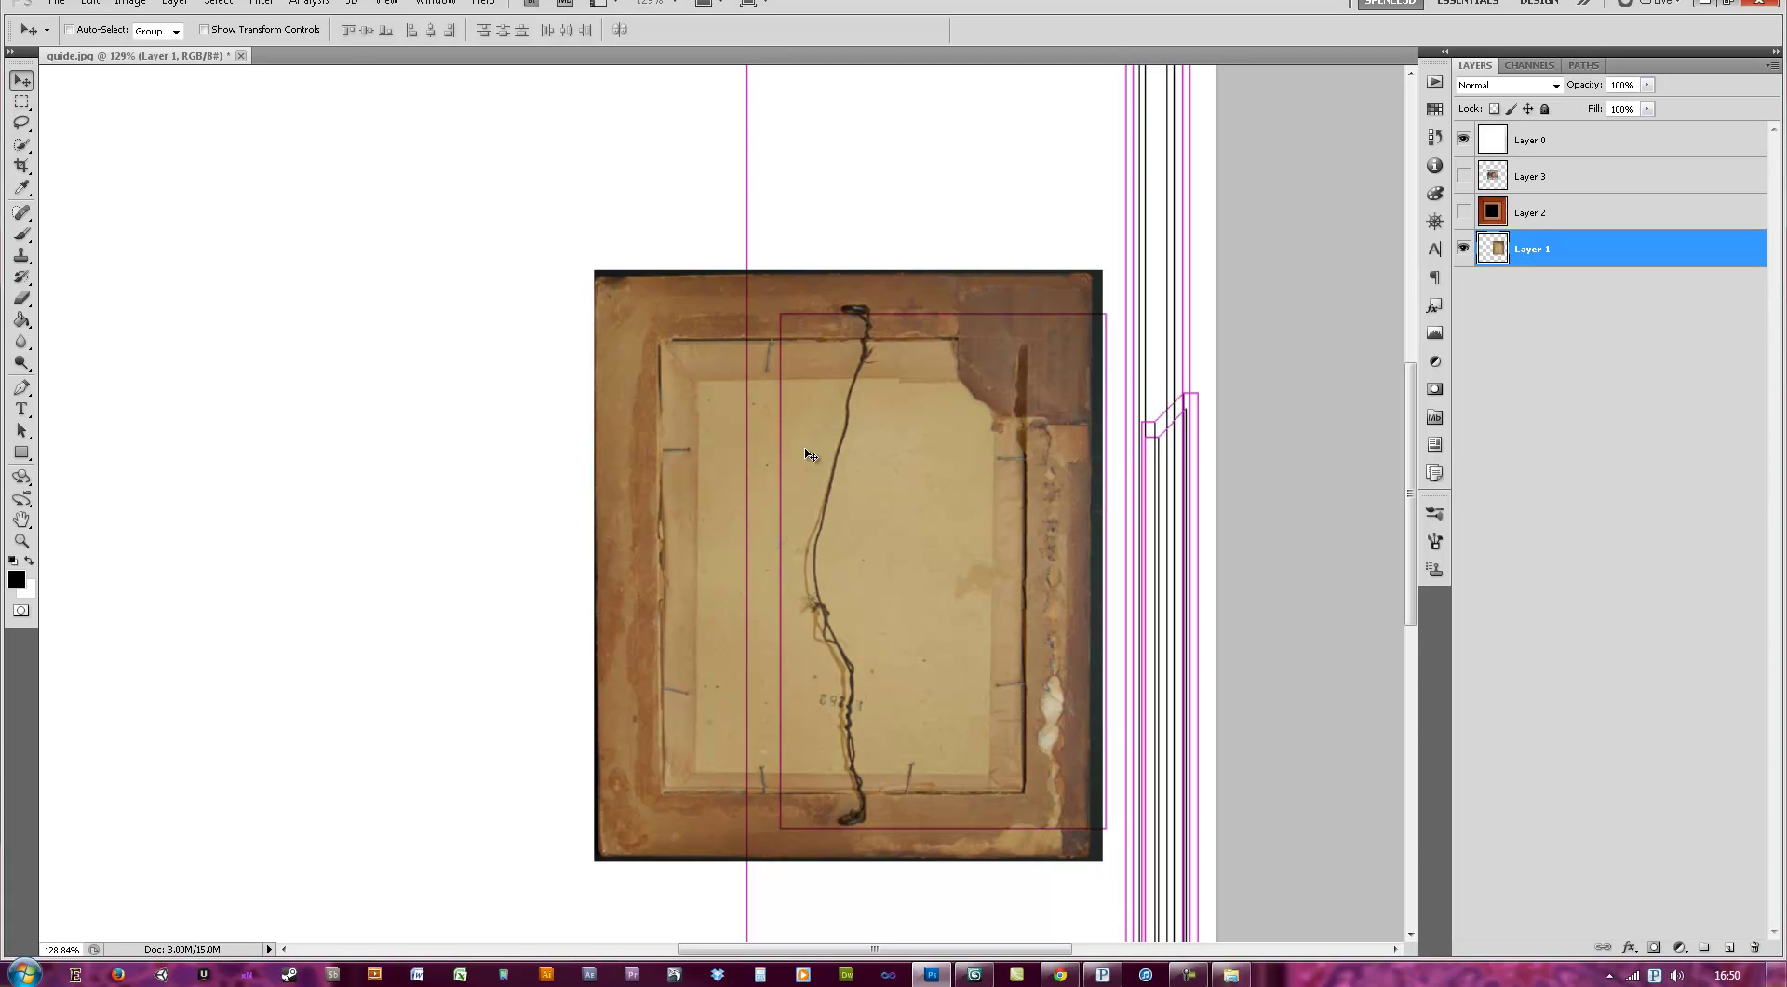
key(ctrl+t)
drag(593, 265, 776, 307)
drag(1103, 590, 1111, 594)
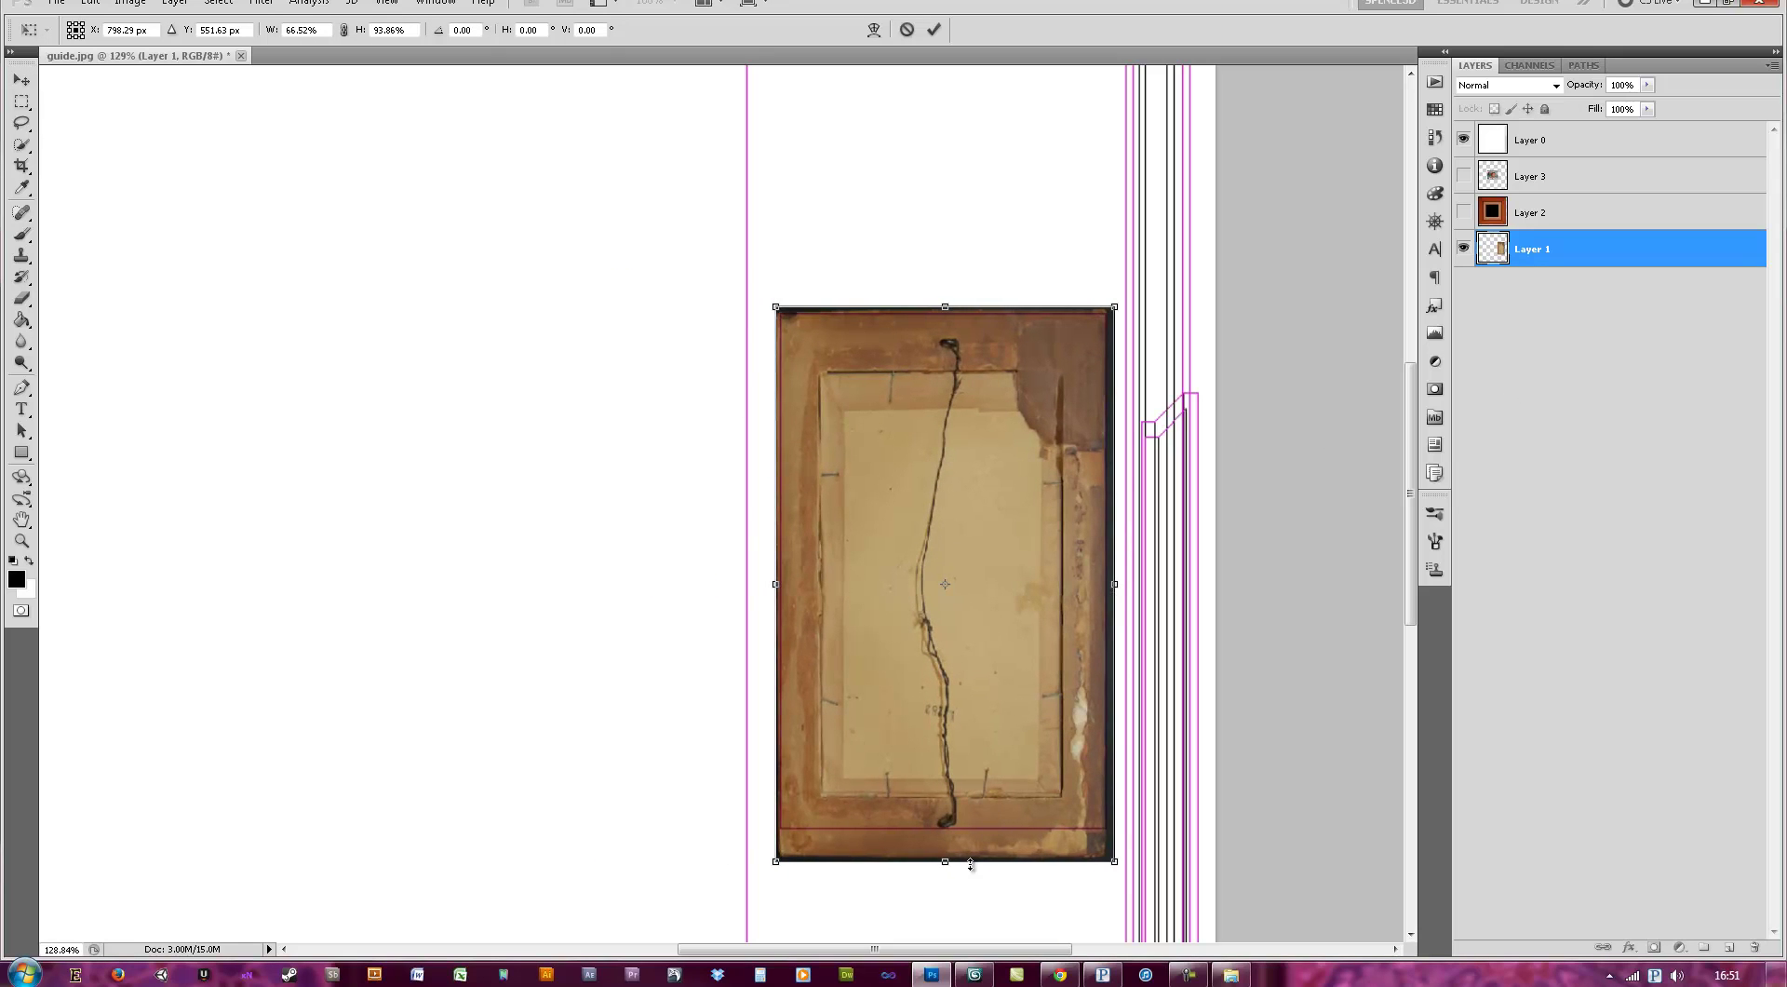
drag(946, 863, 951, 840)
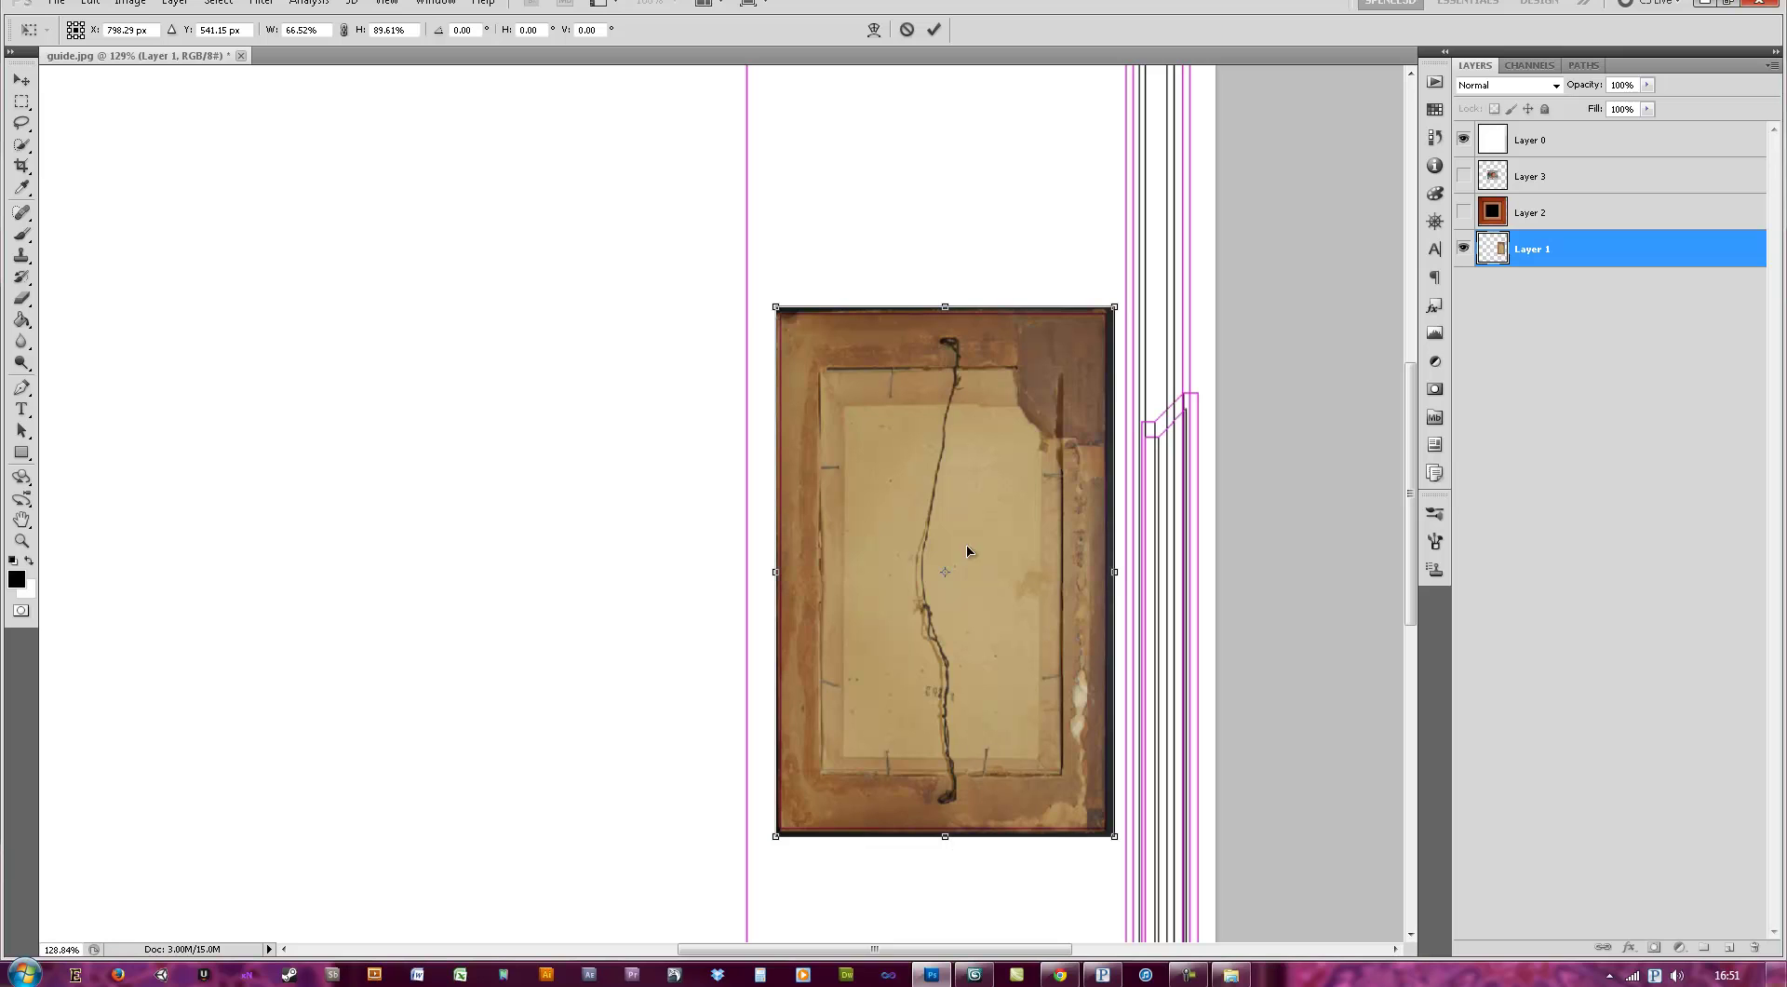
double_click(985, 517)
- Show the wooden frame picture on Layer 2 and rename the frame-back layer as "back"
scroll(1148, 400, down, 2)
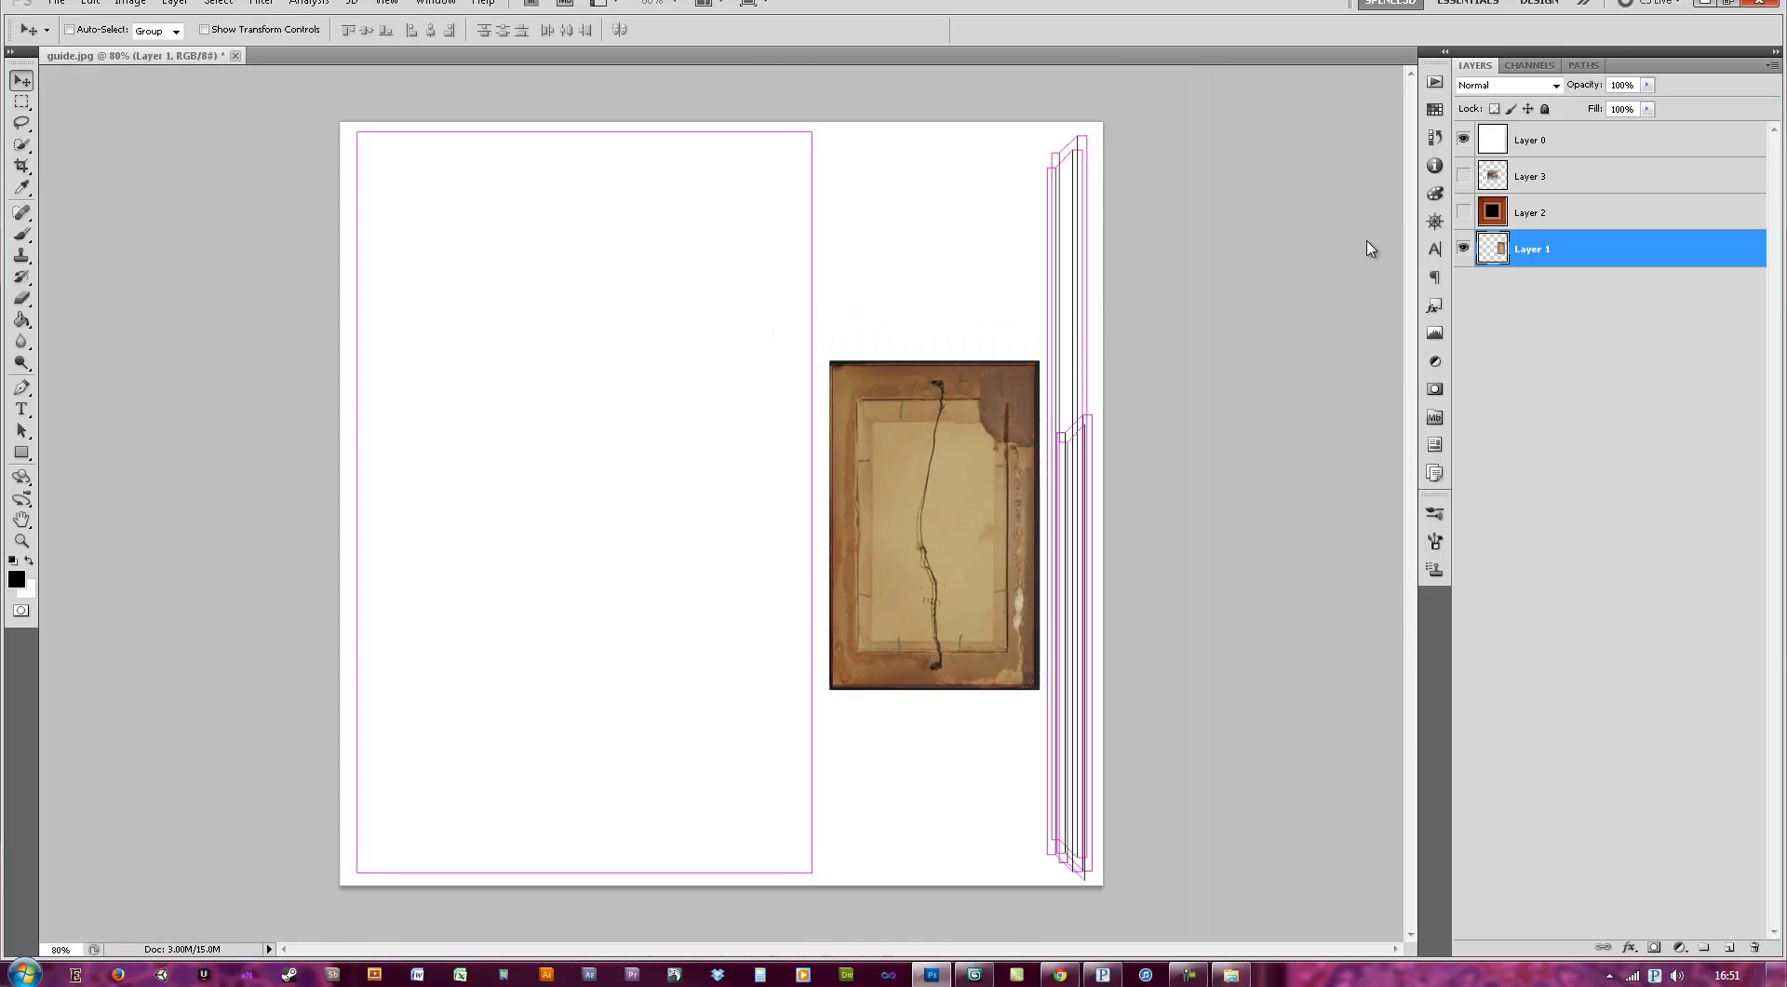
click(1464, 213)
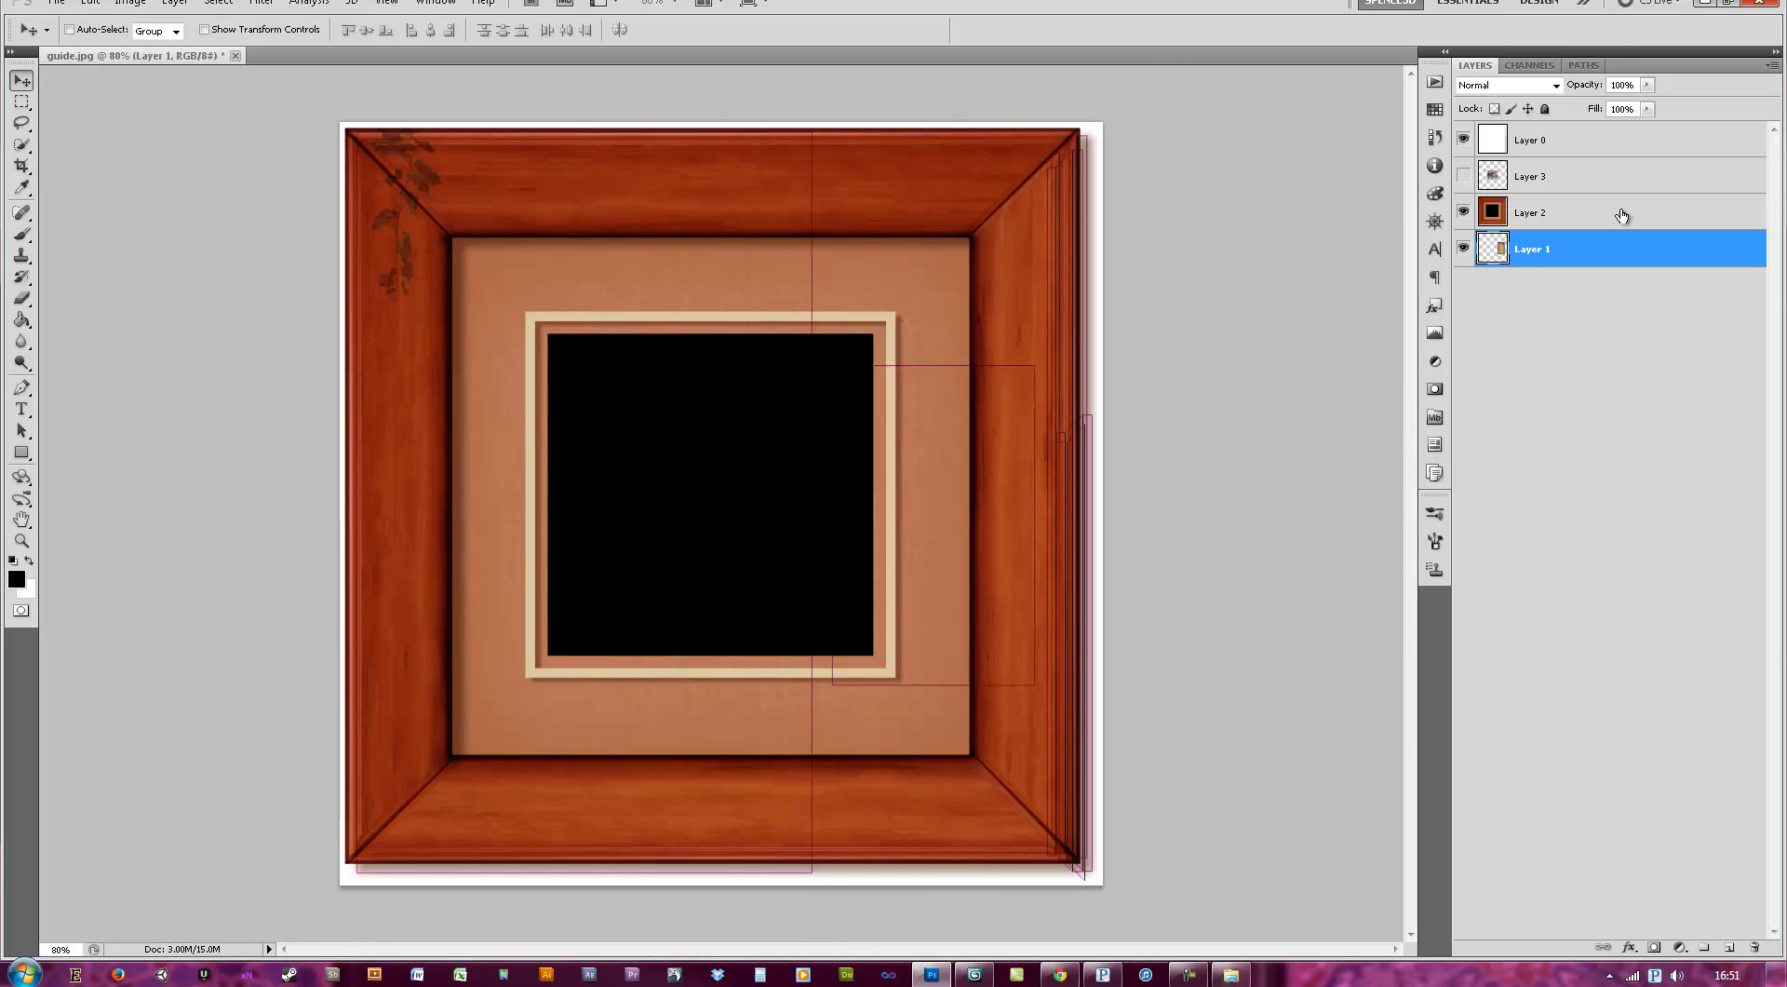
double_click(1538, 250)
text(back)
key(Return)
- Rename the wooden frame layer, Layer 2, as "wood"
double_click(1534, 214)
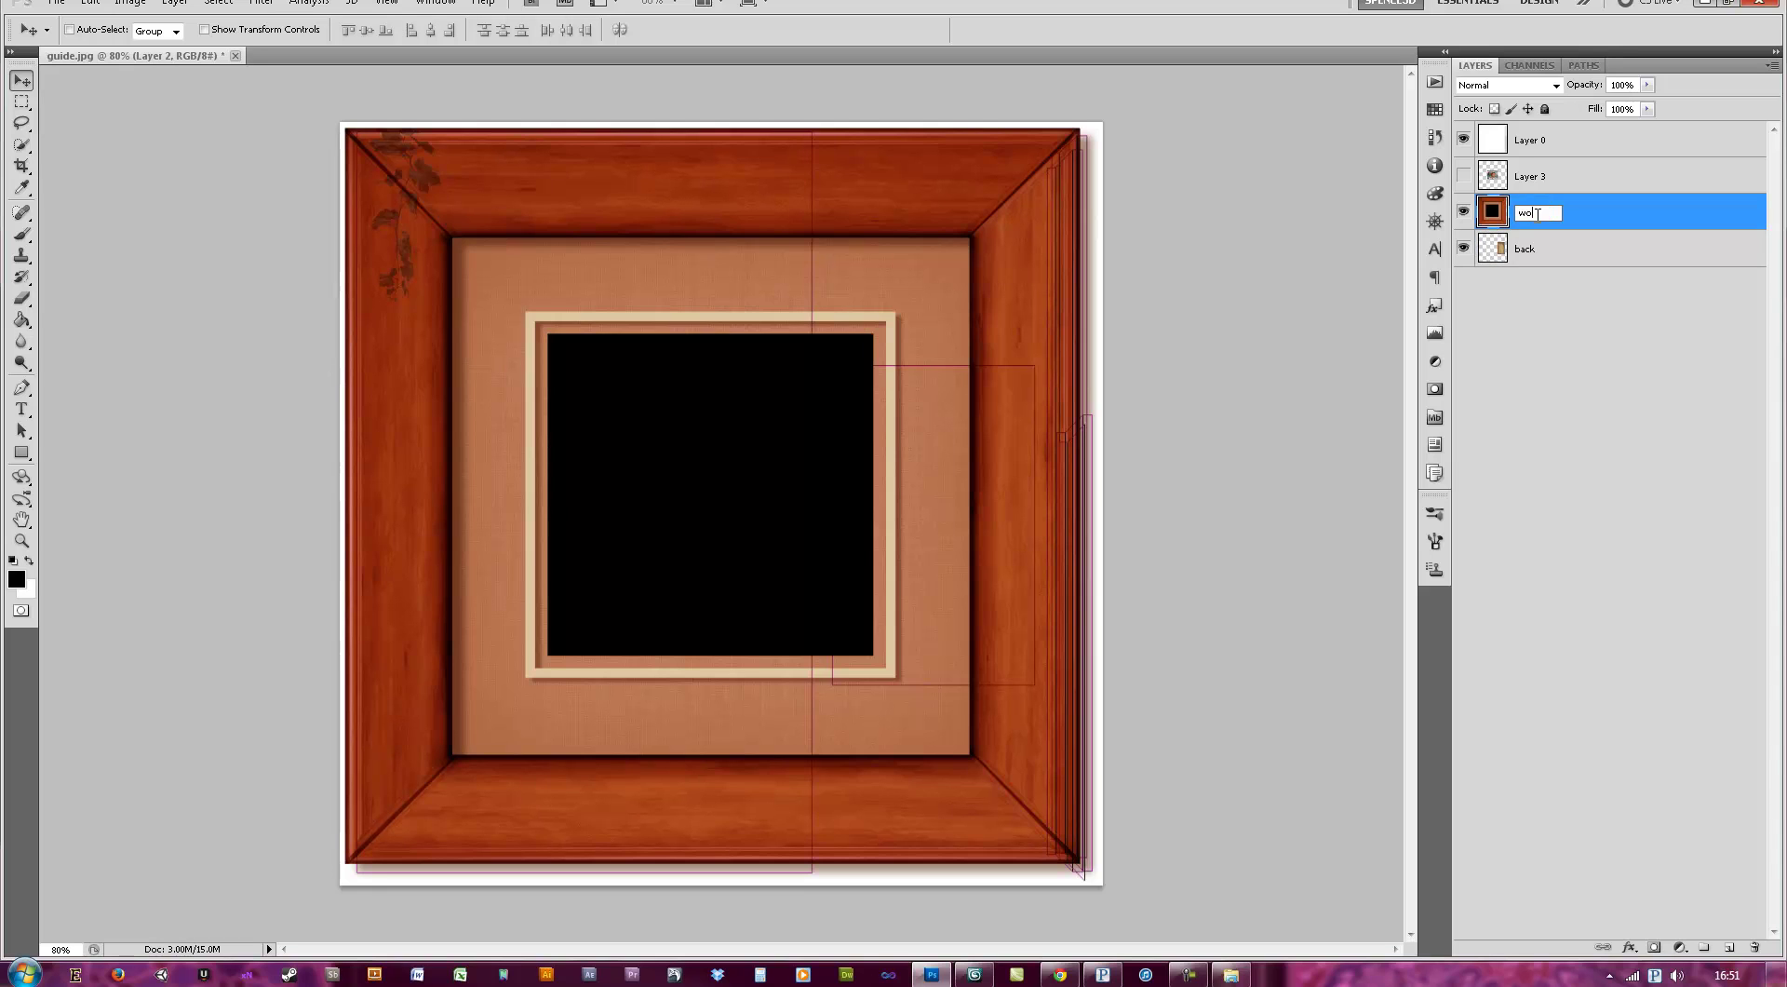
text(wood)
key(Return)
- Reposition and proportionally enlarge the wooden frame so that its right side covers the narrow UV strips of the guide
drag(857, 540, 869, 561)
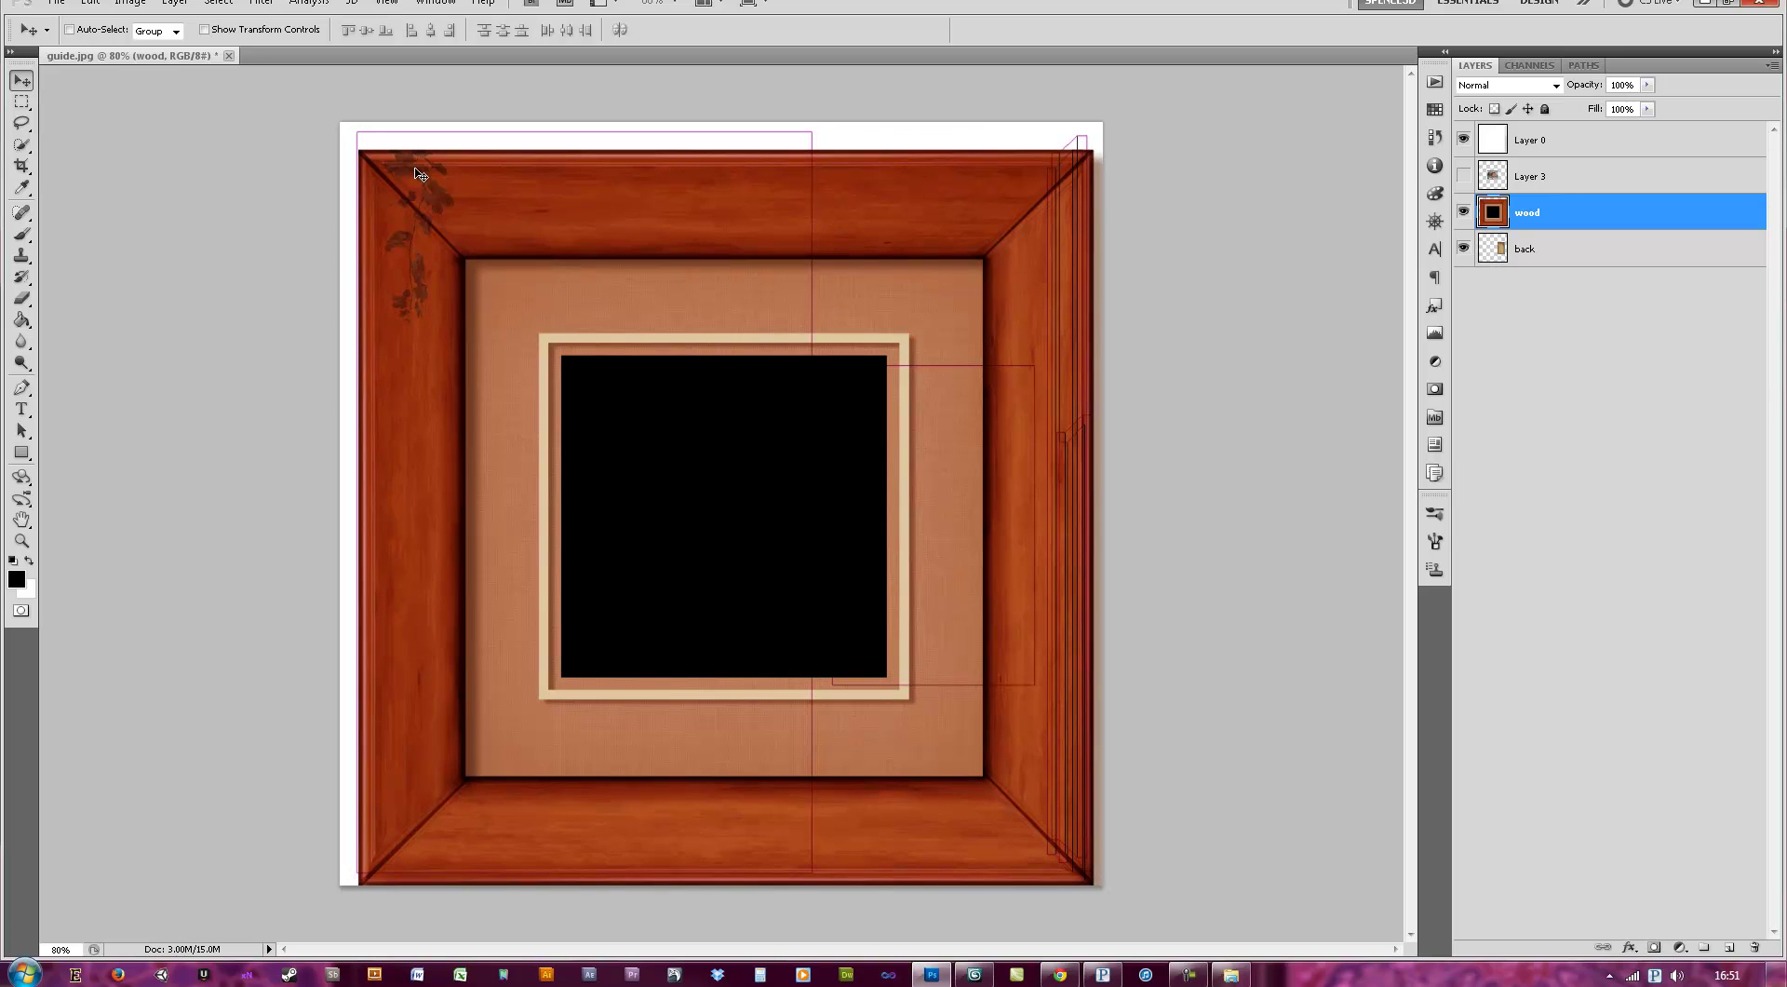
key(ctrl+t)
shift+drag(359, 149, 244, 34)
drag(956, 546, 985, 585)
key(Return)
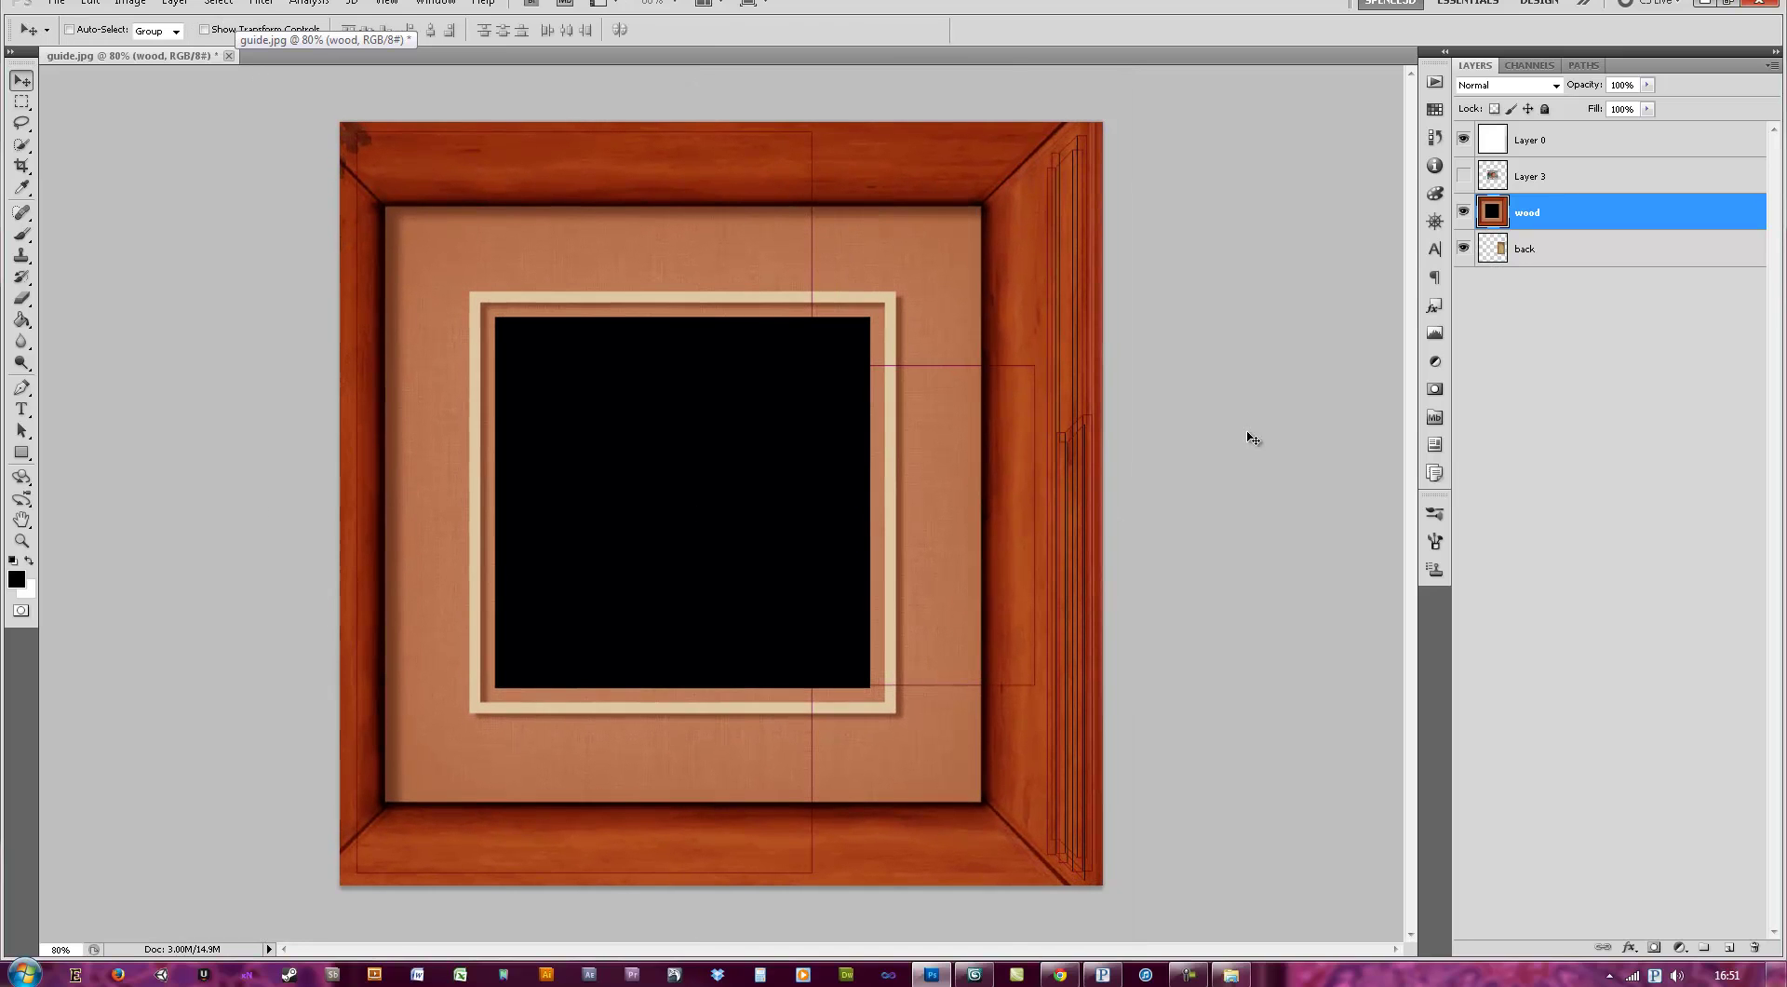
- Copy the wood over the narrow UV strips along the canvas's right edge to a new layer and hide the "wood" layer
key(m)
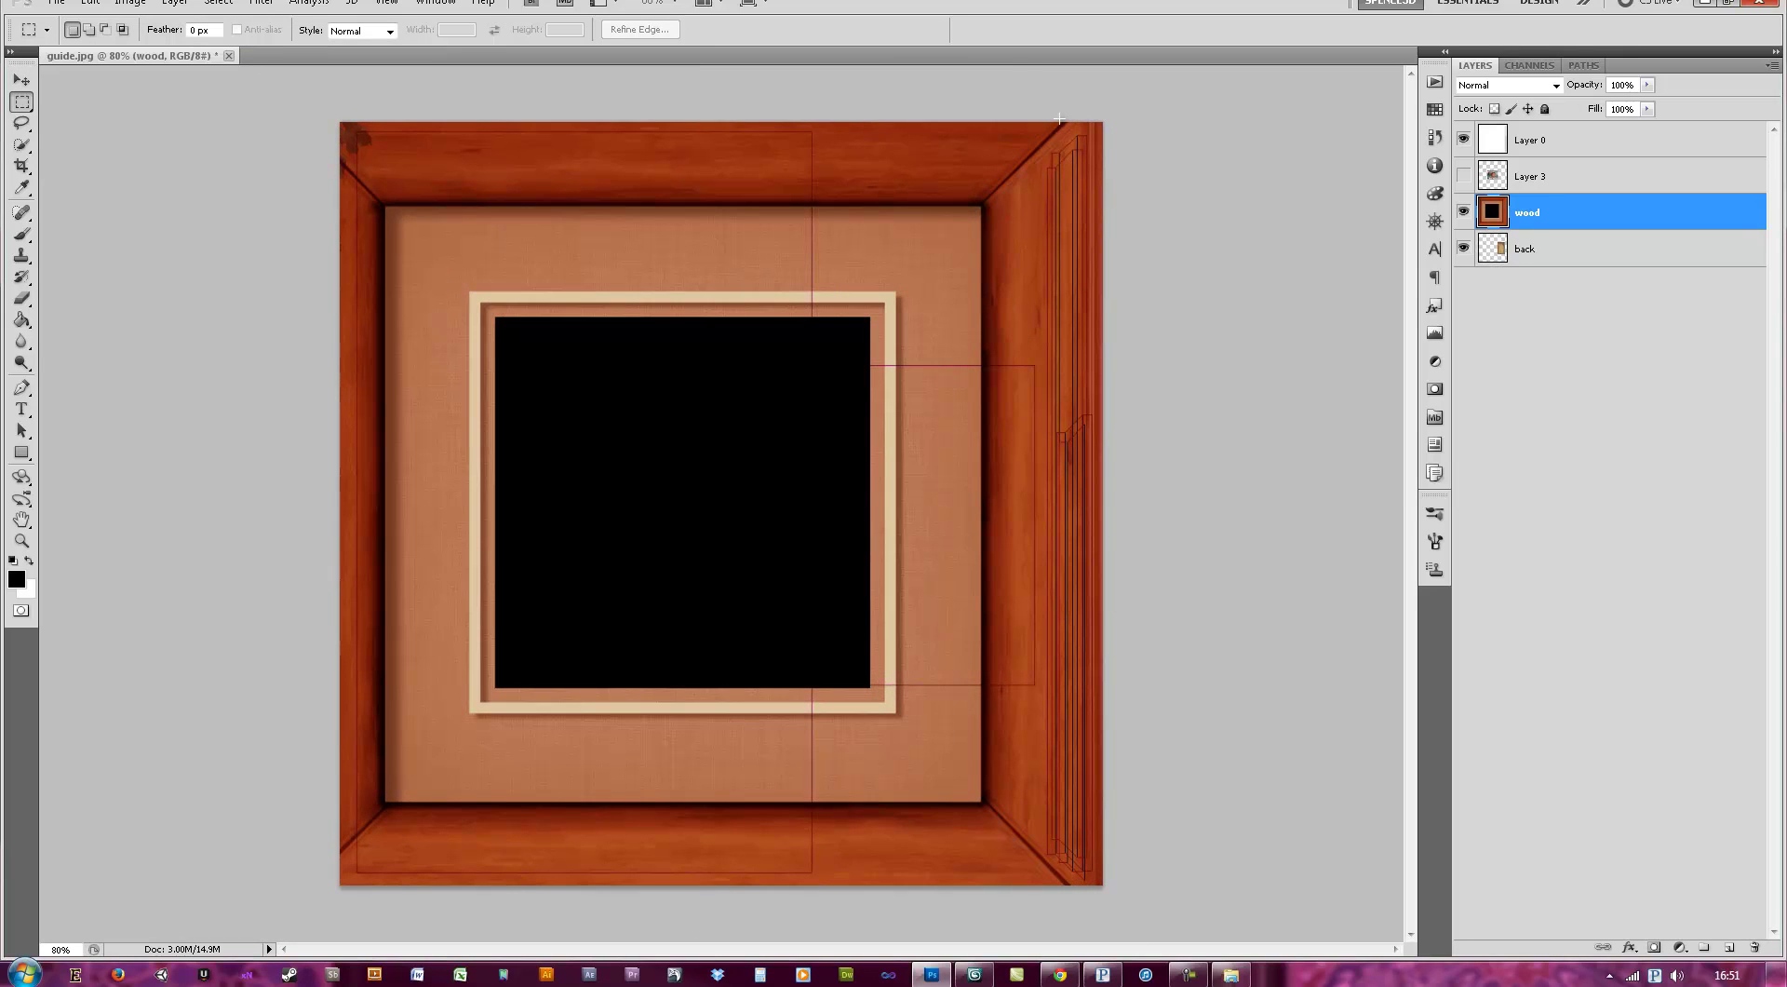
drag(1143, 536, 1164, 894)
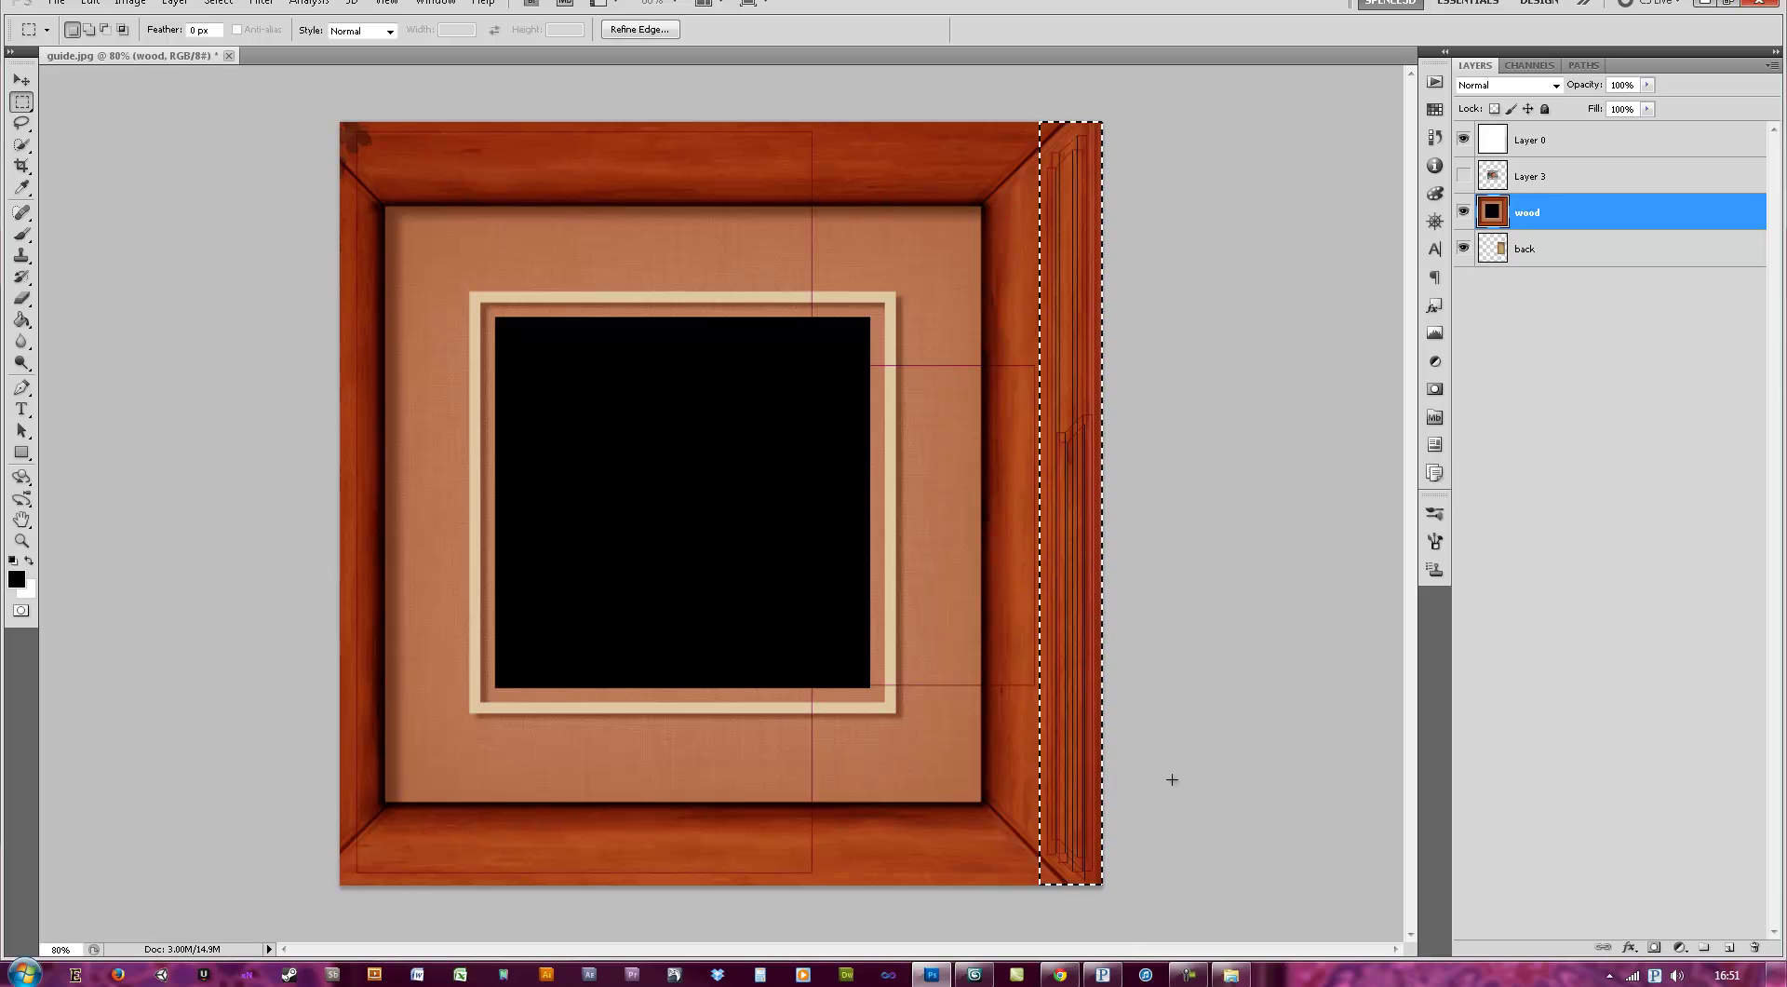
key(ctrl+j)
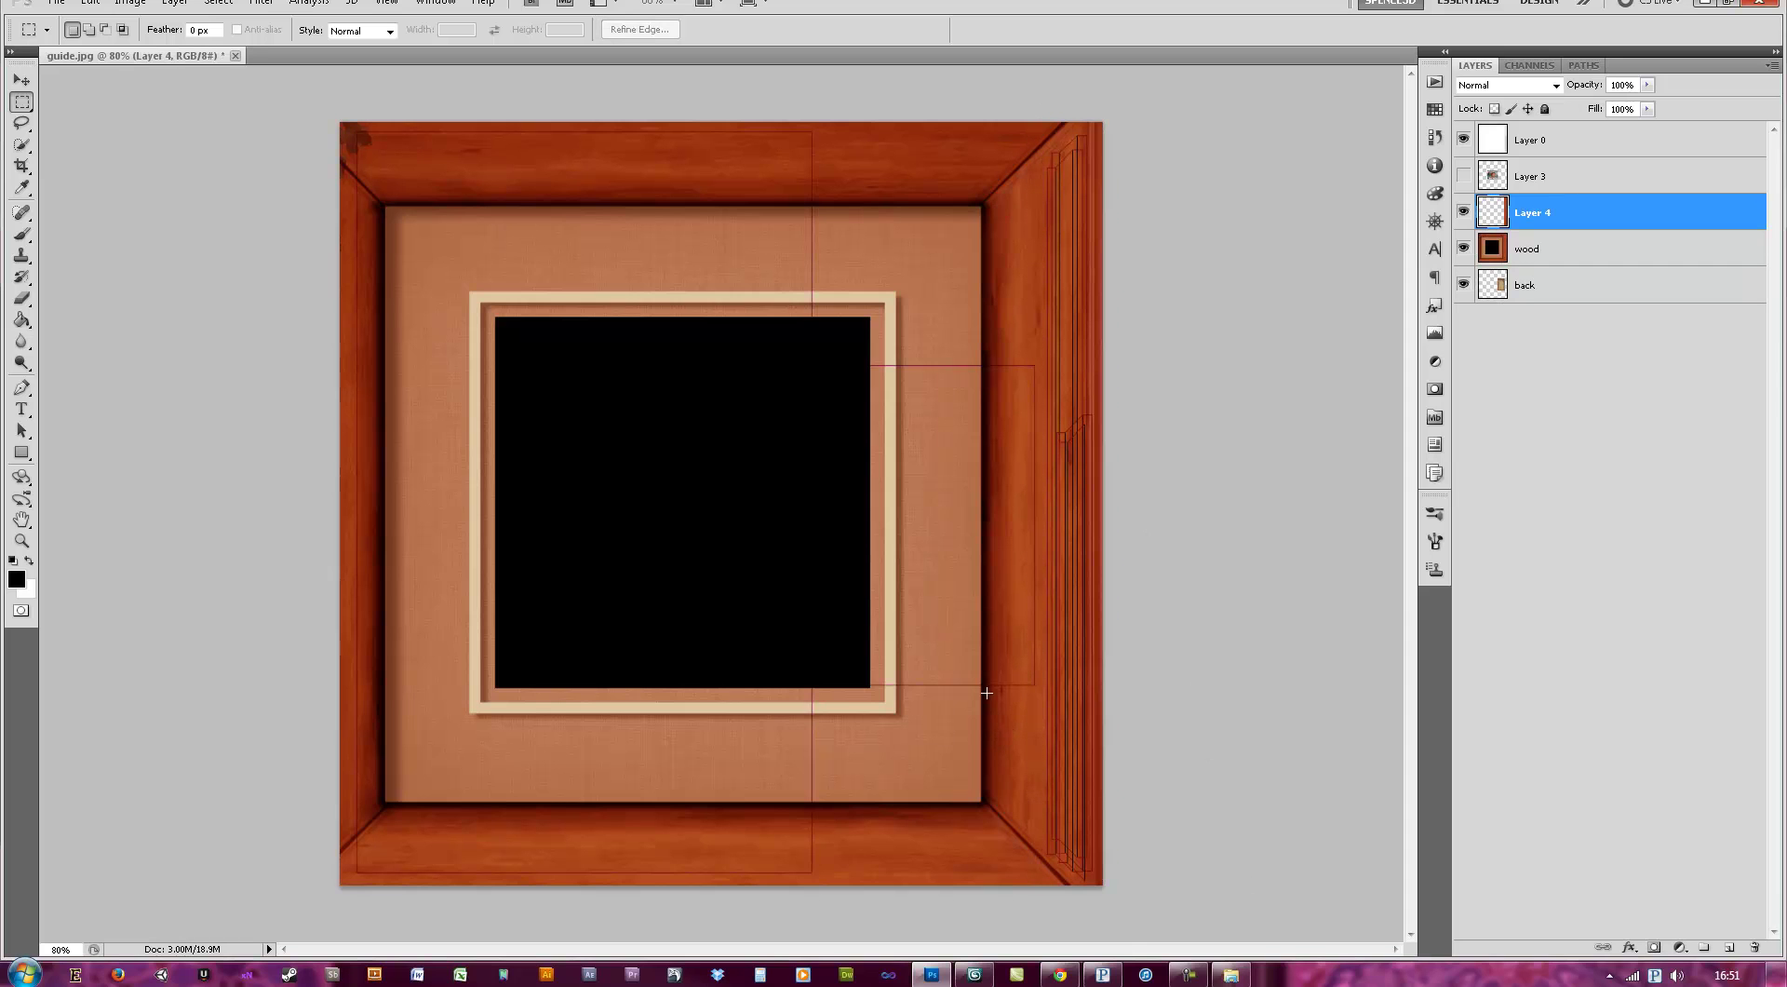
click(1464, 250)
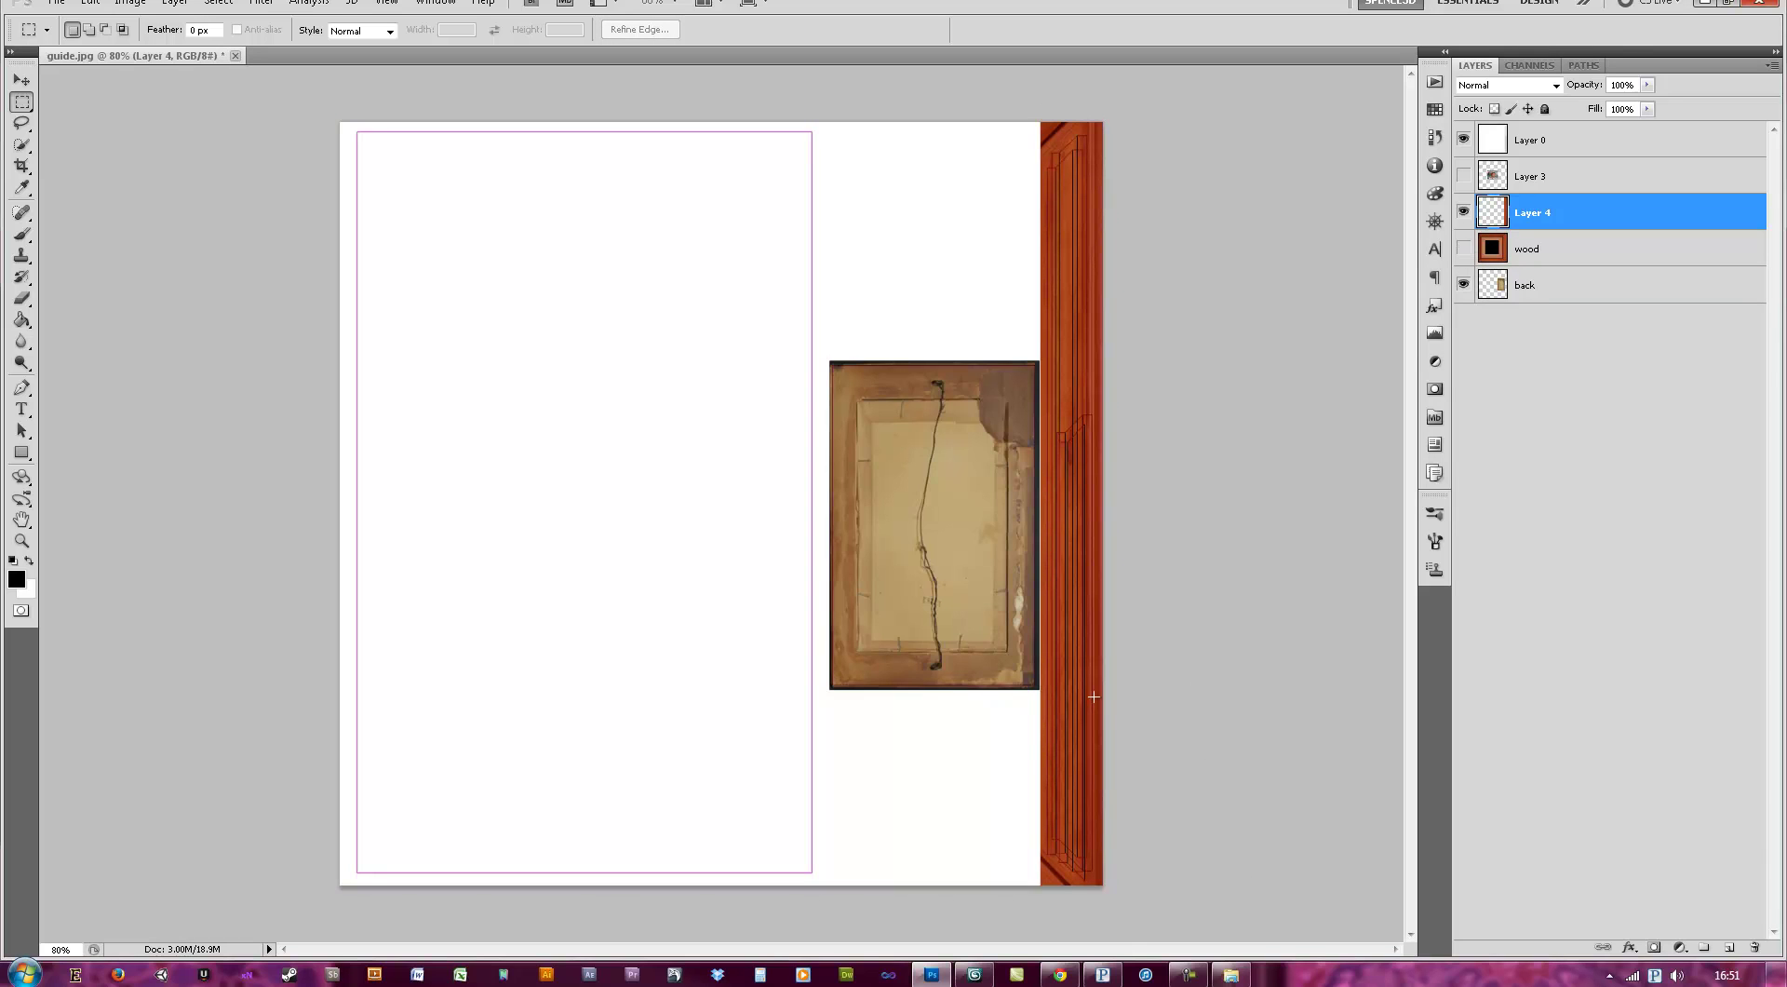
- Show the photo on Layer 3 and rotate it 90° counter-clockwise
click(1464, 176)
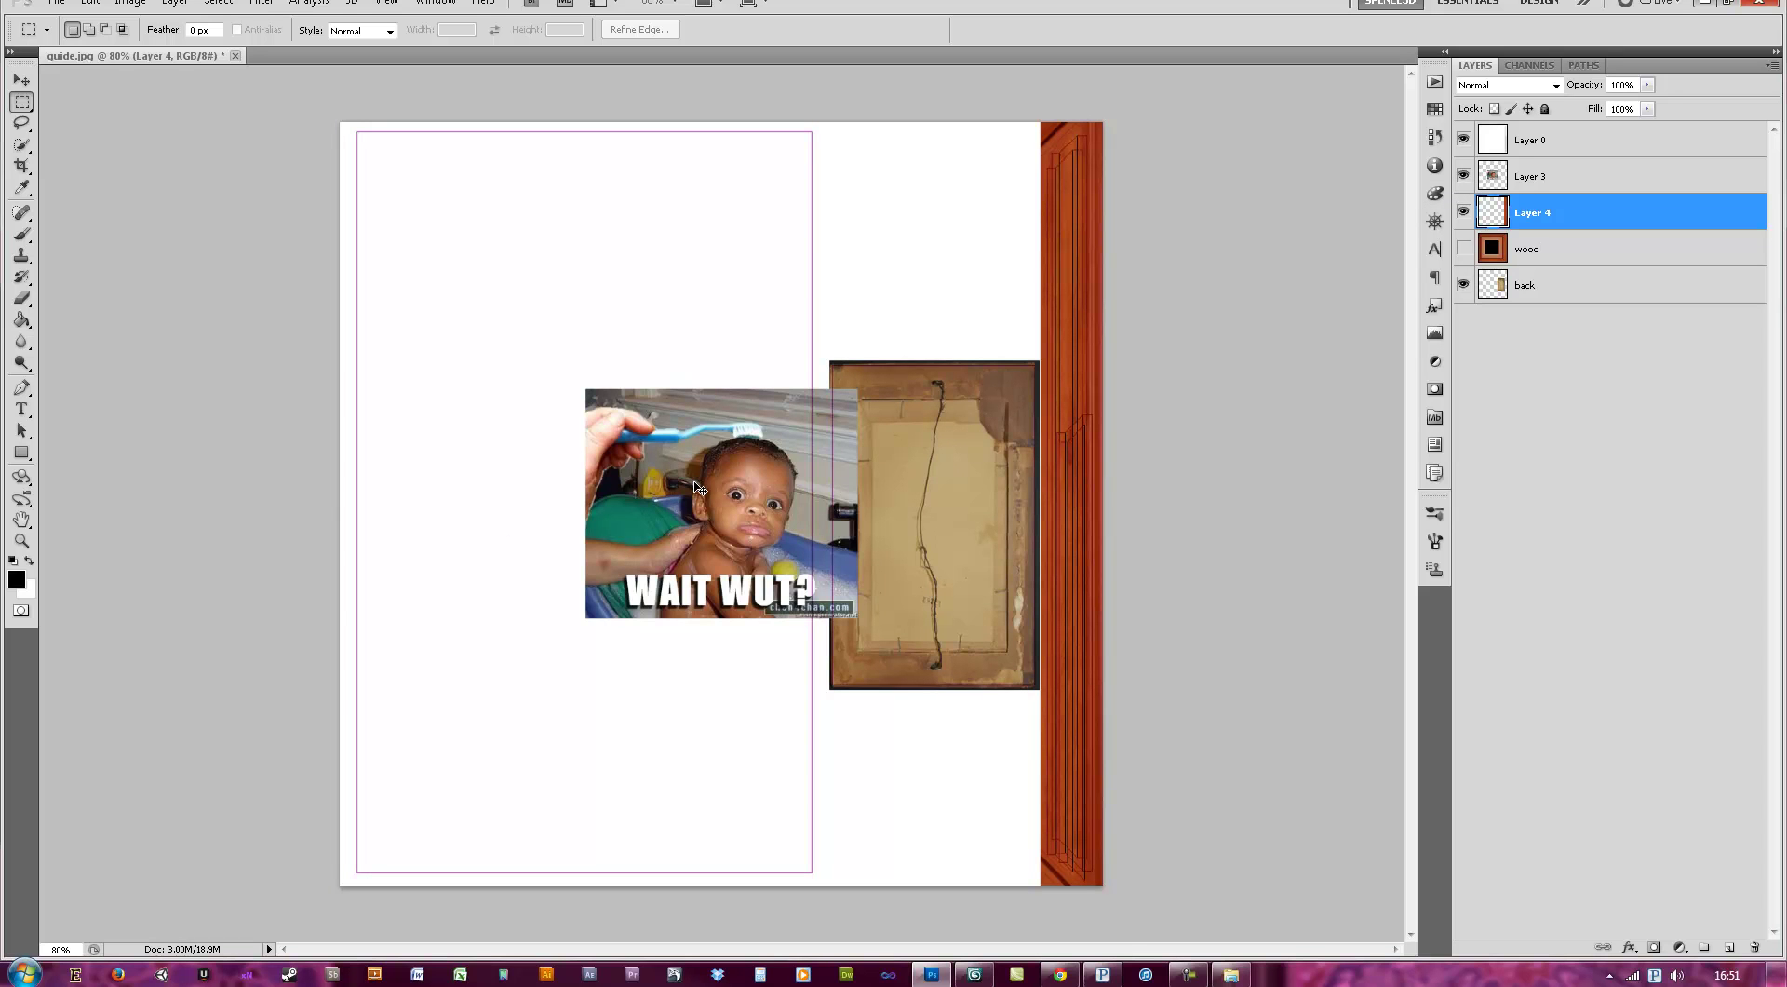
key(ctrl+t)
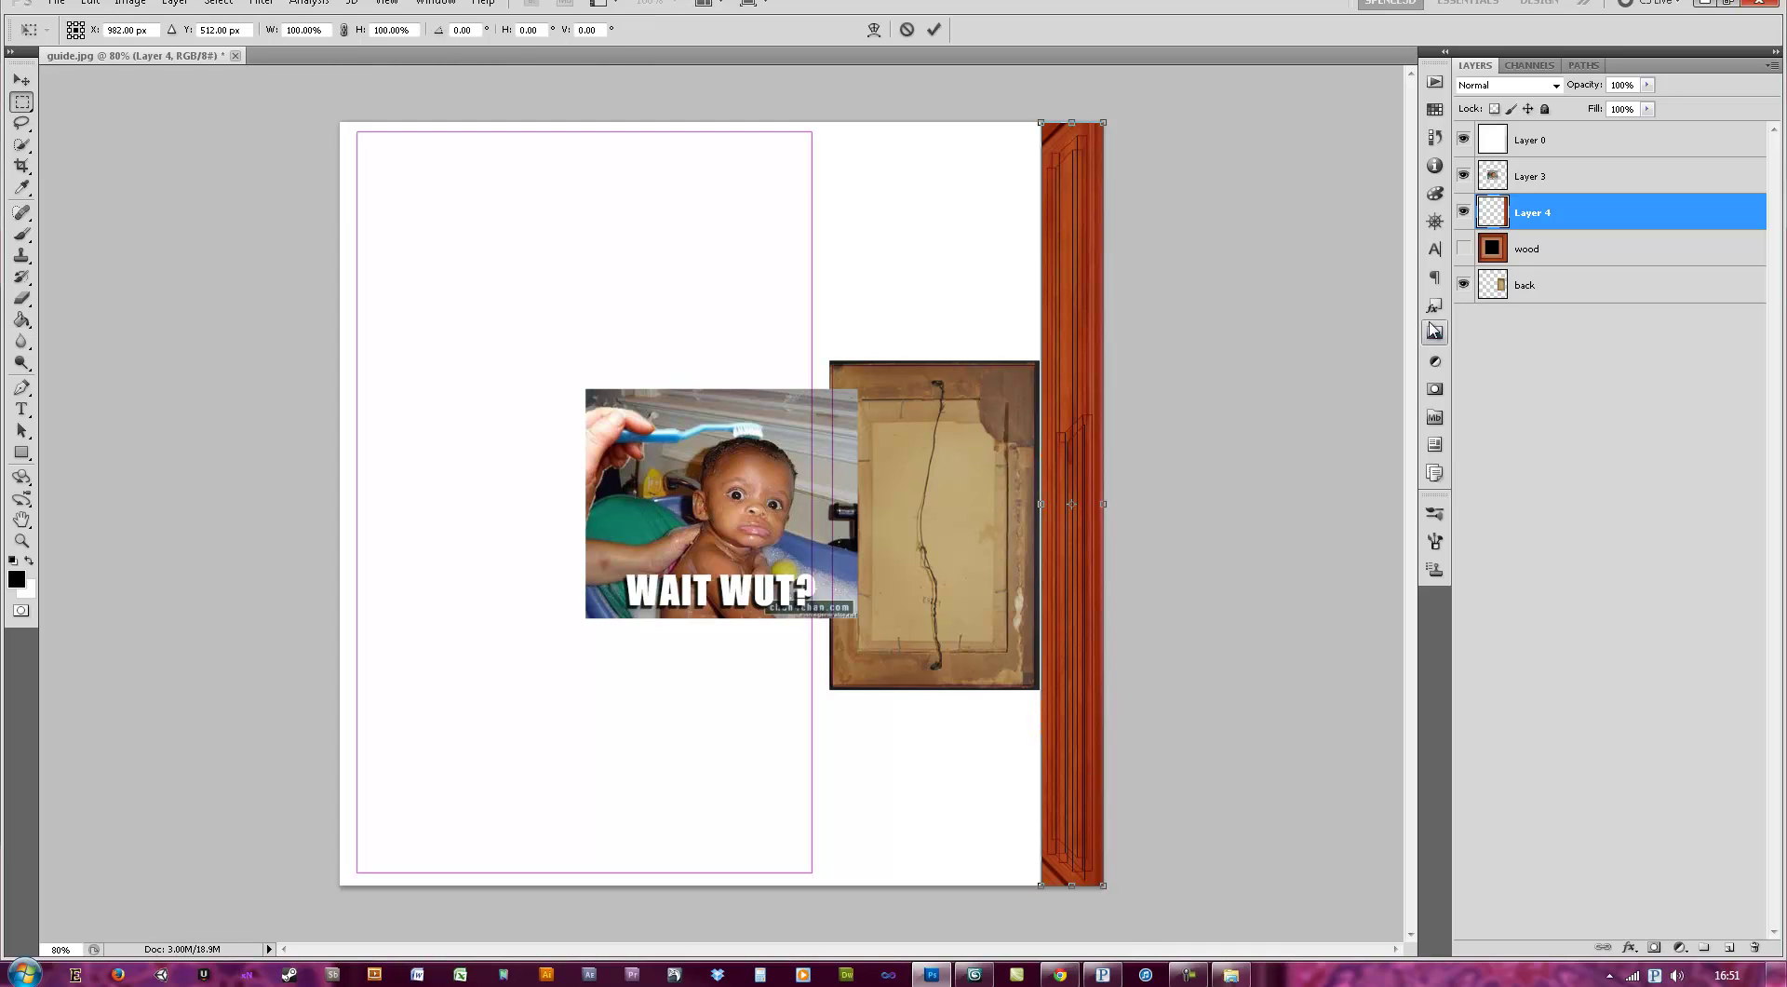
key(Return)
click(1578, 176)
key(ctrl+t)
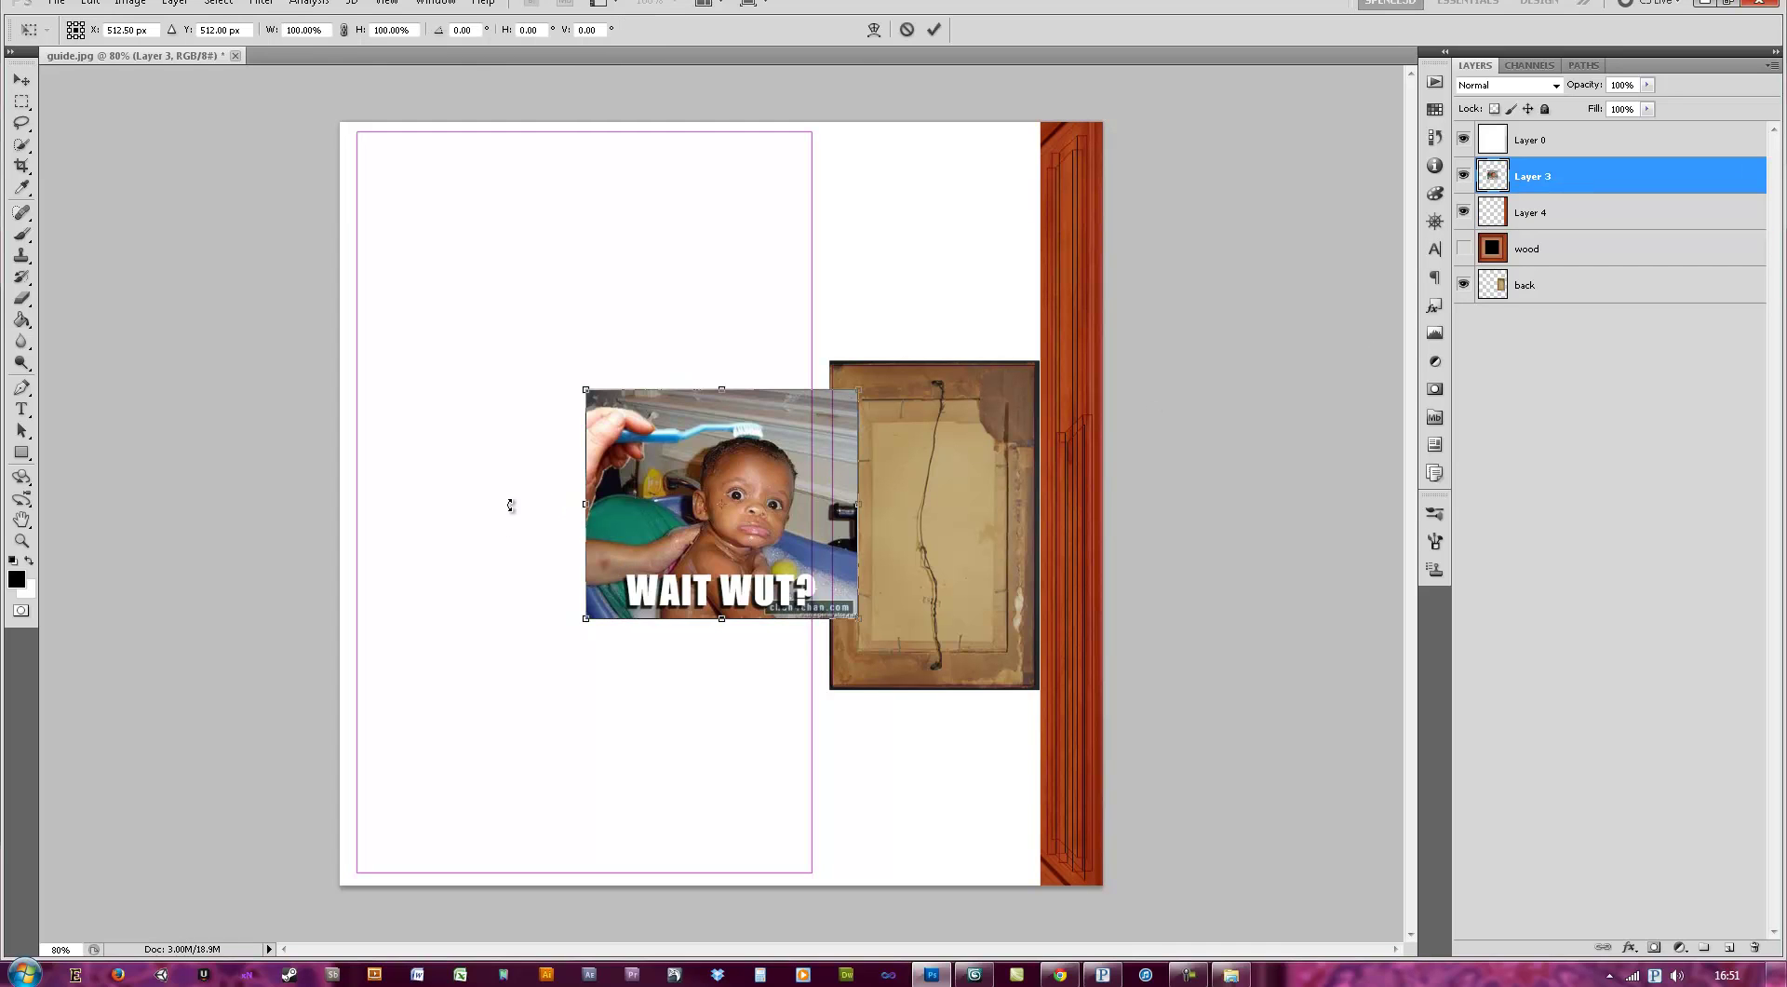
right_click(793, 507)
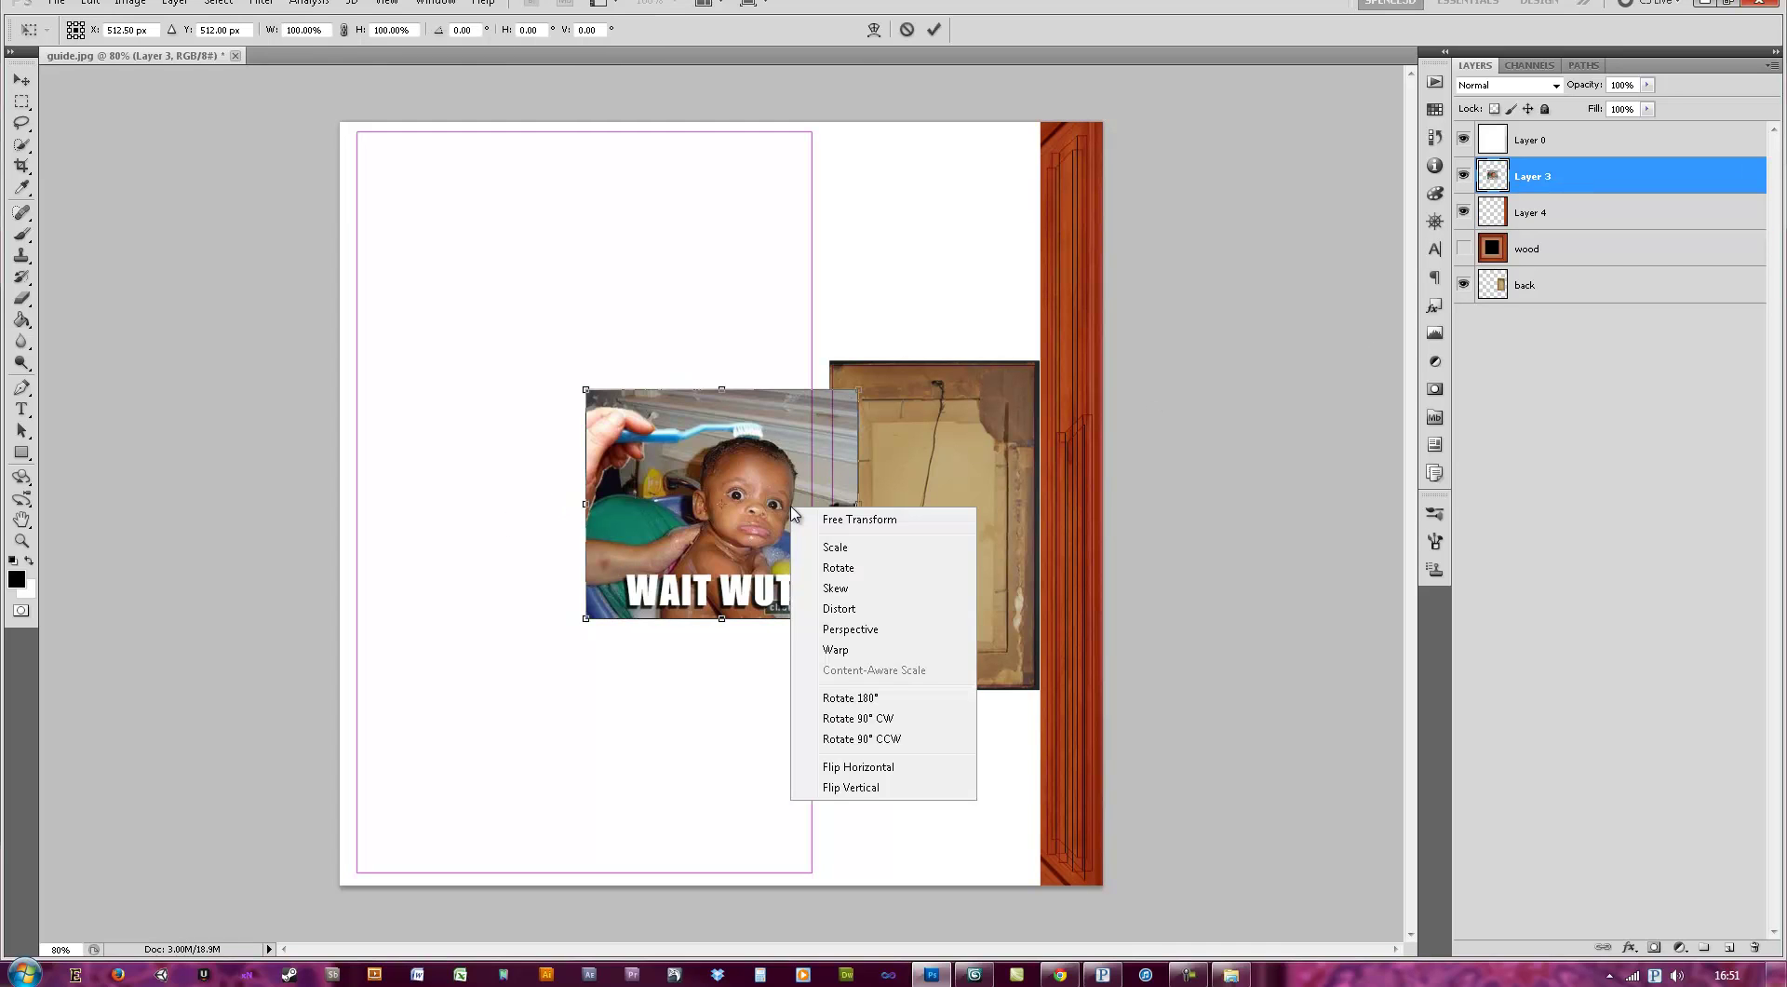
click(892, 741)
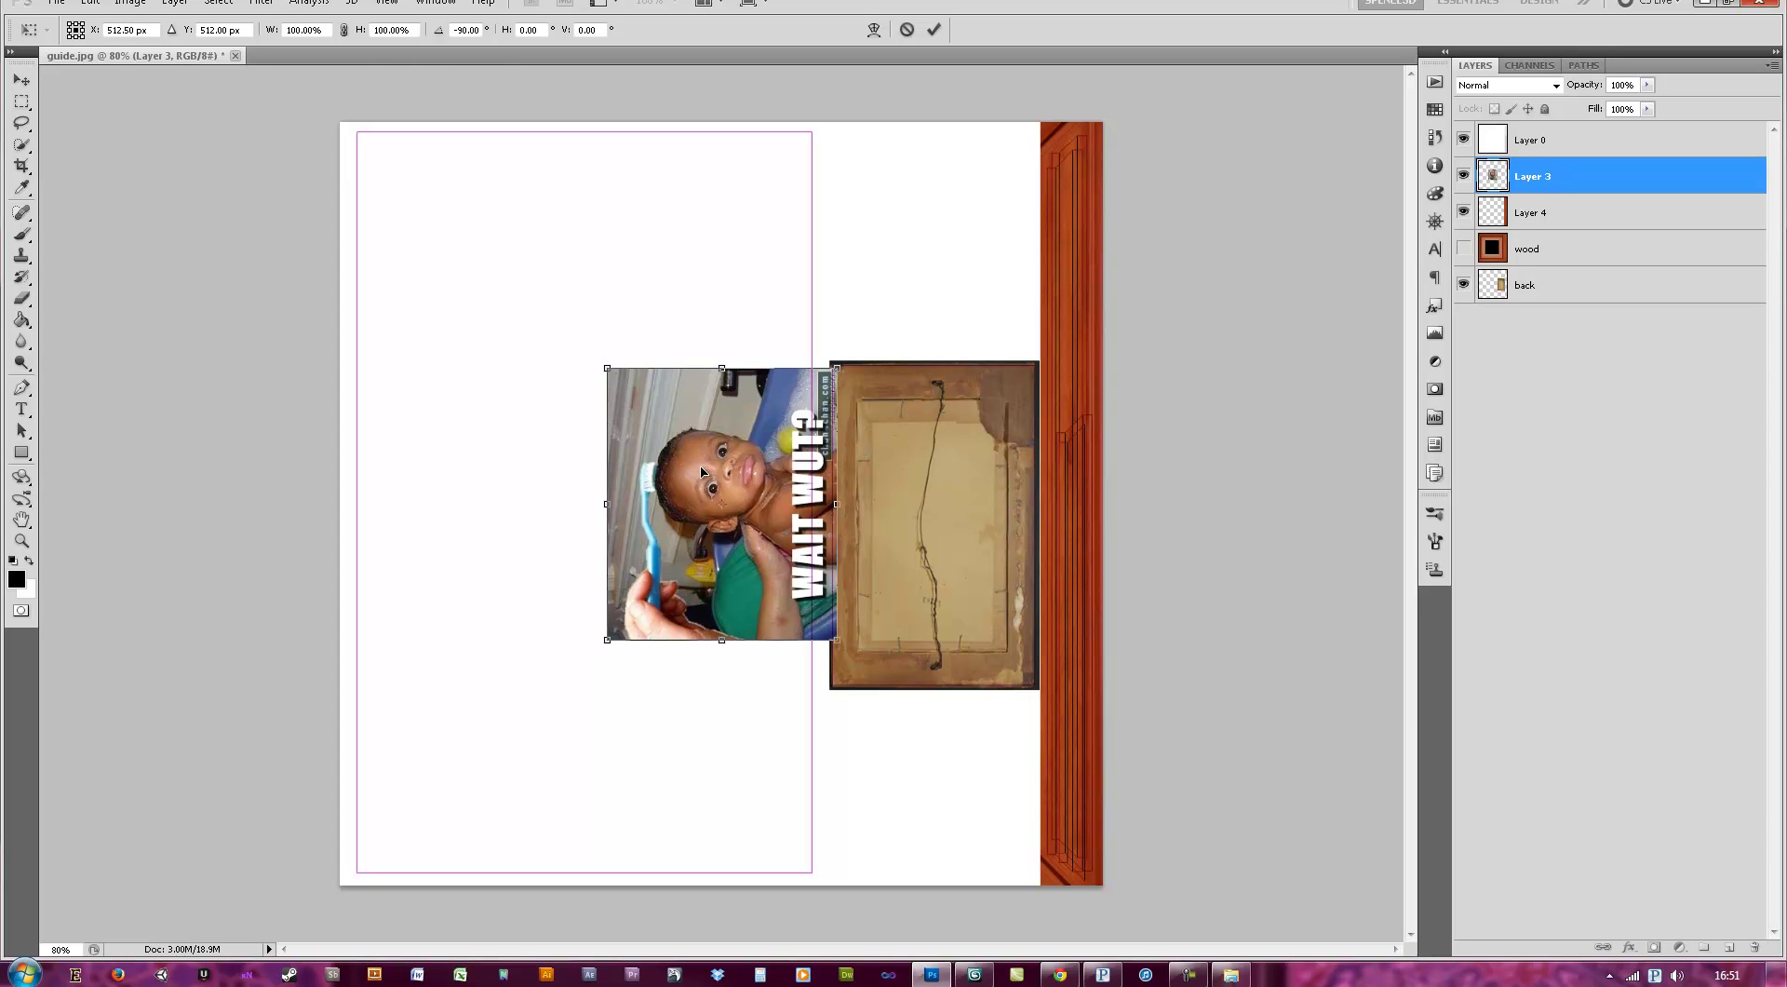
- Move and scale the rotated photo to cover the large UV rectangle, about 277.5% wide and 201.8% high
drag(743, 555, 710, 780)
drag(584, 603, 351, 122)
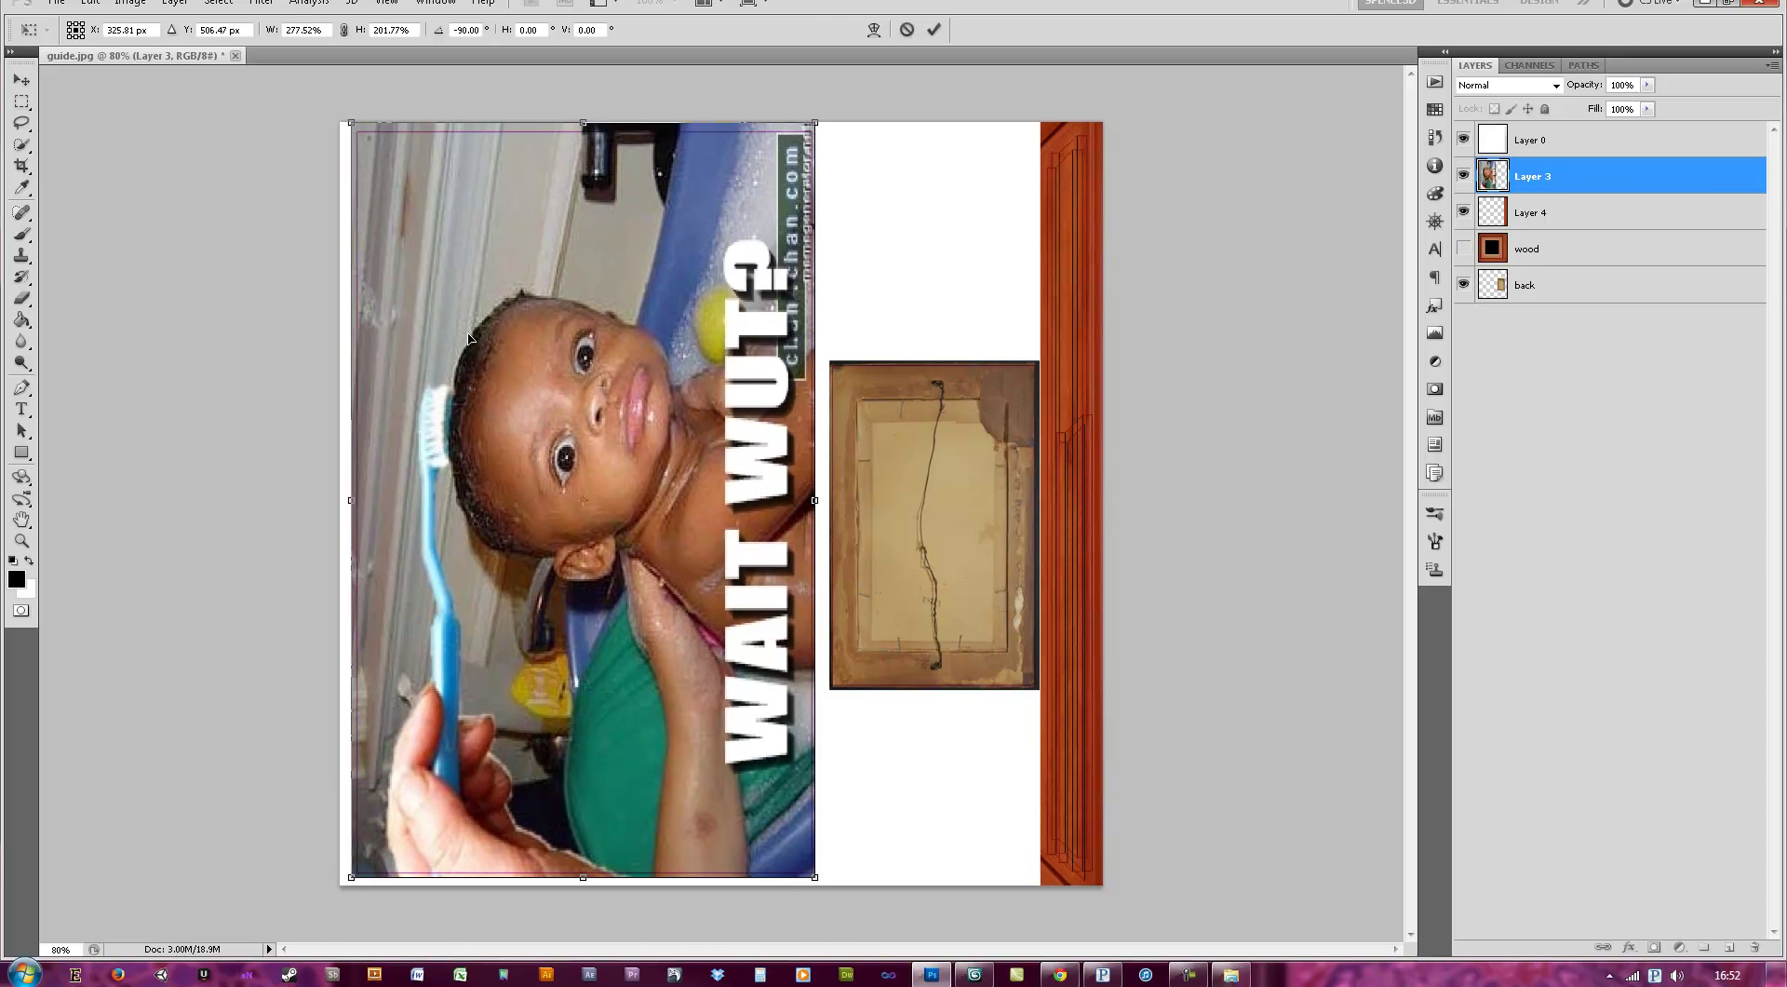
key(Return)
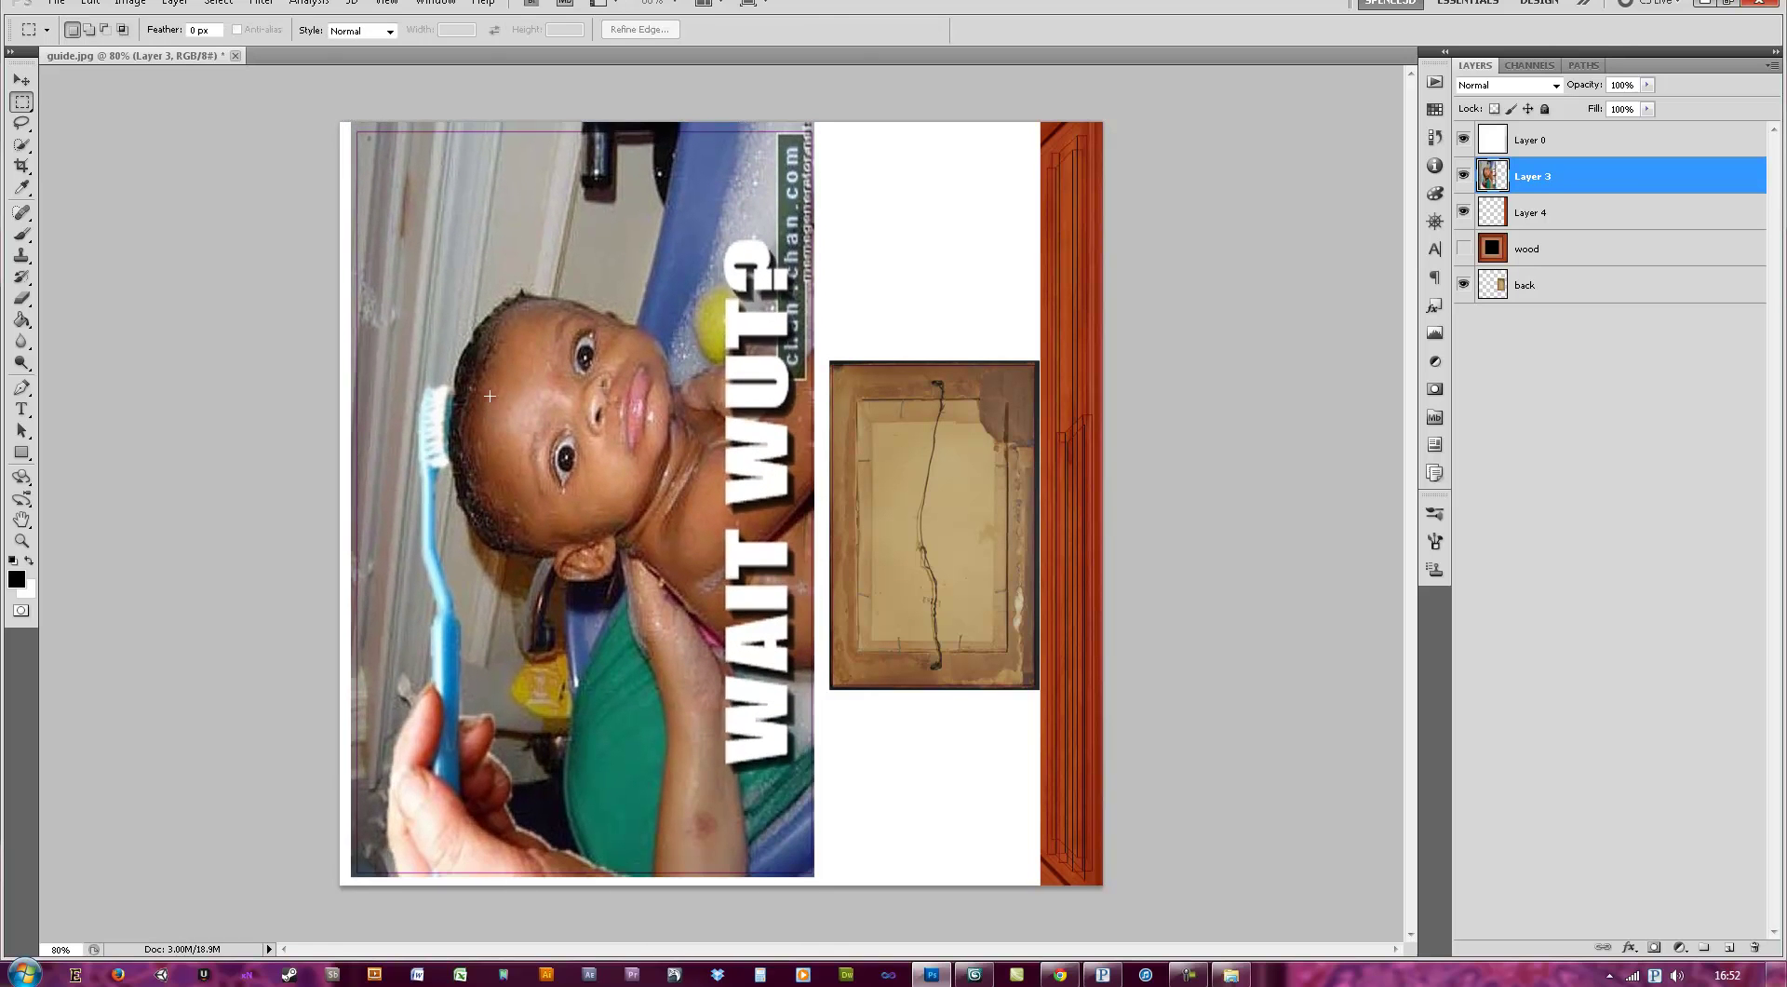
- Hide the UV guide, Layer 0, and add a black-filled layer beneath all the other layers
click(1465, 141)
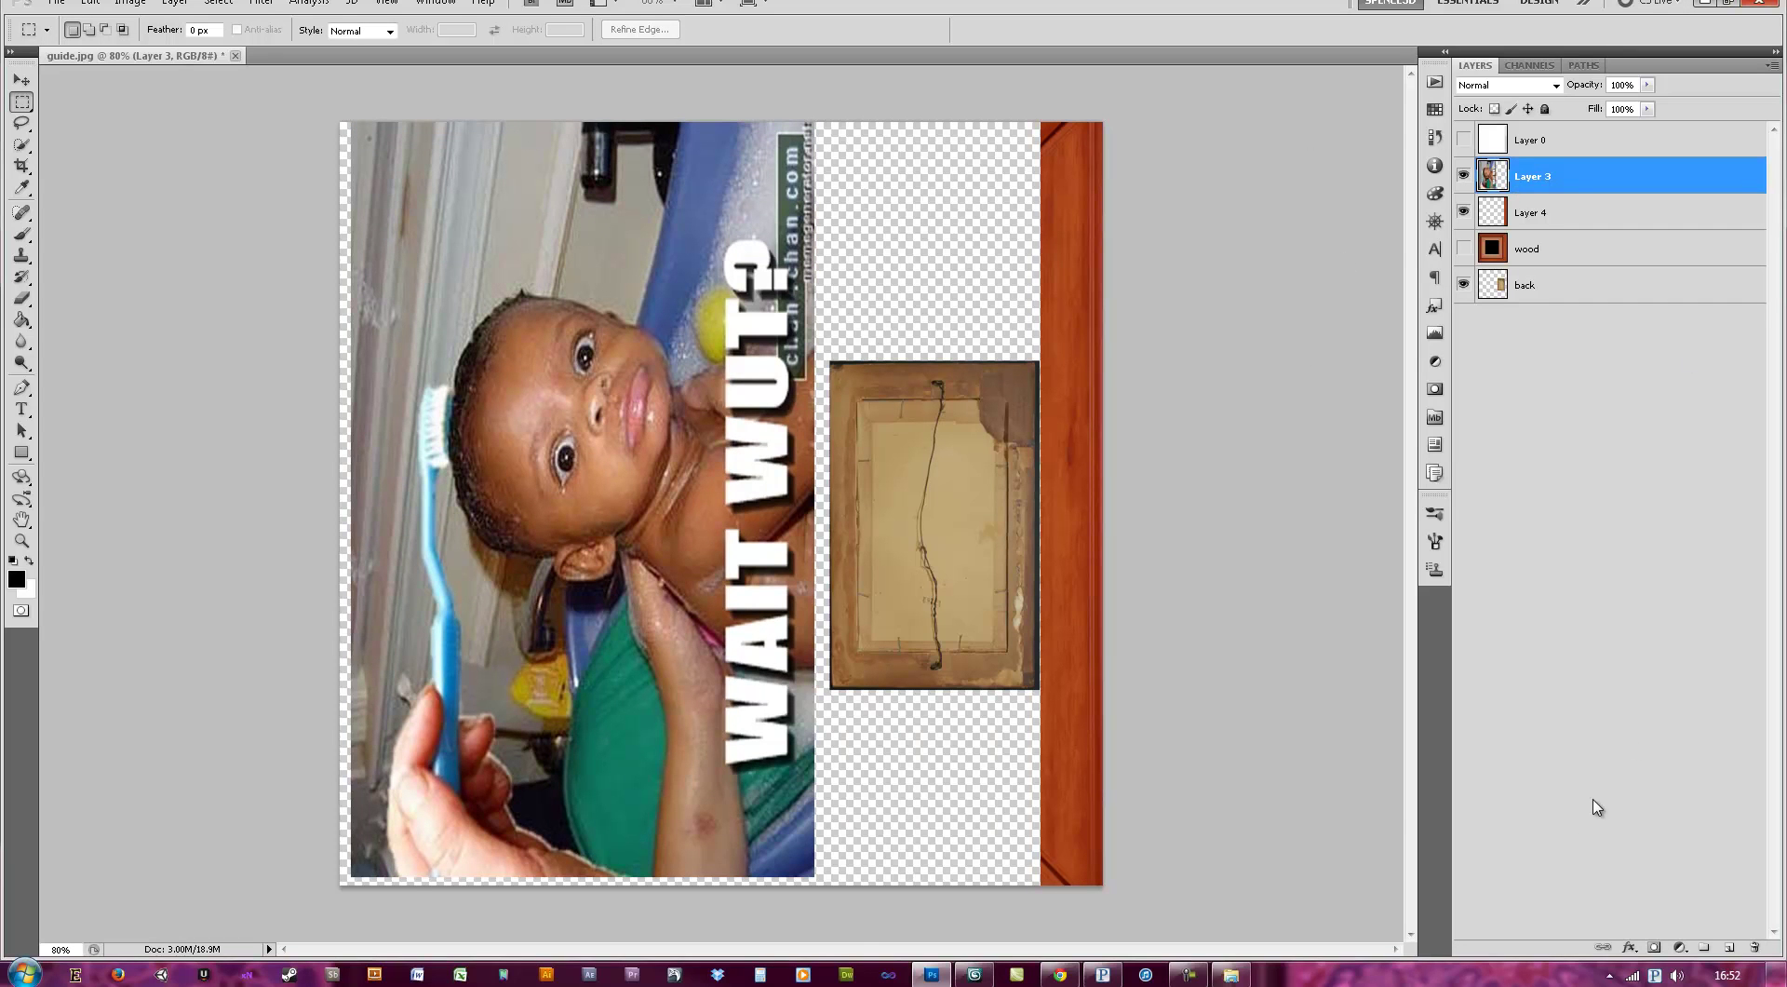
click(1729, 948)
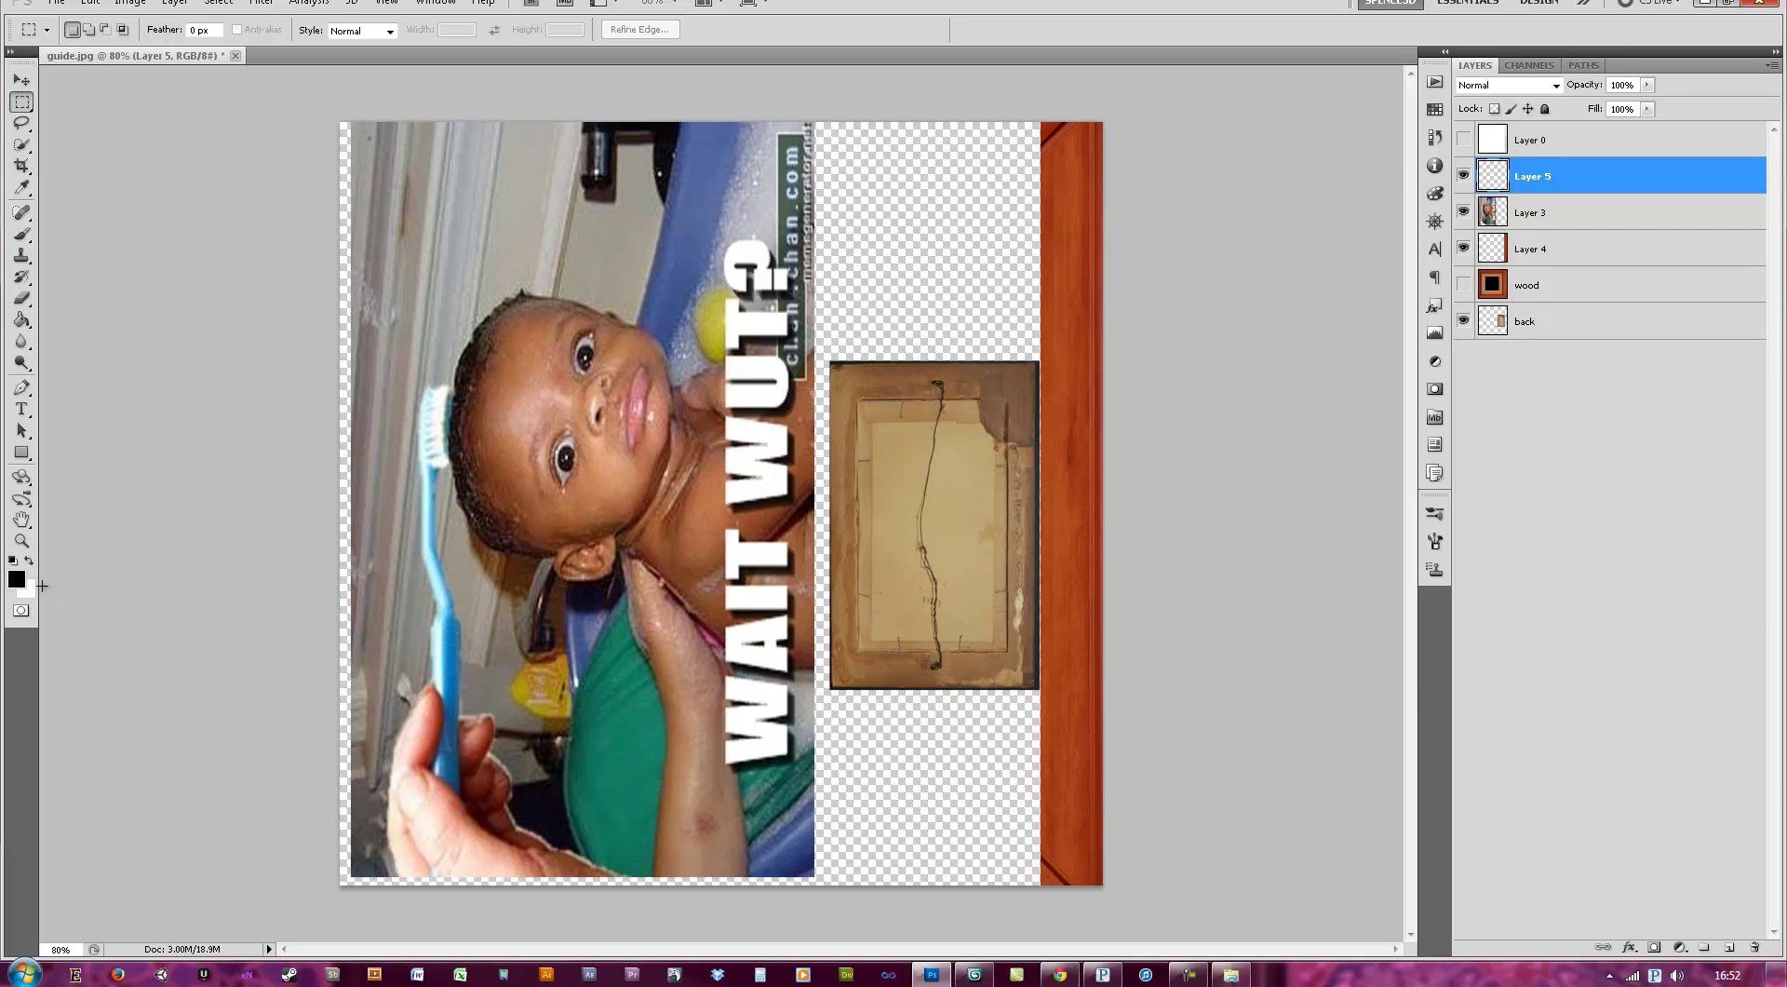
key(g)
click(821, 470)
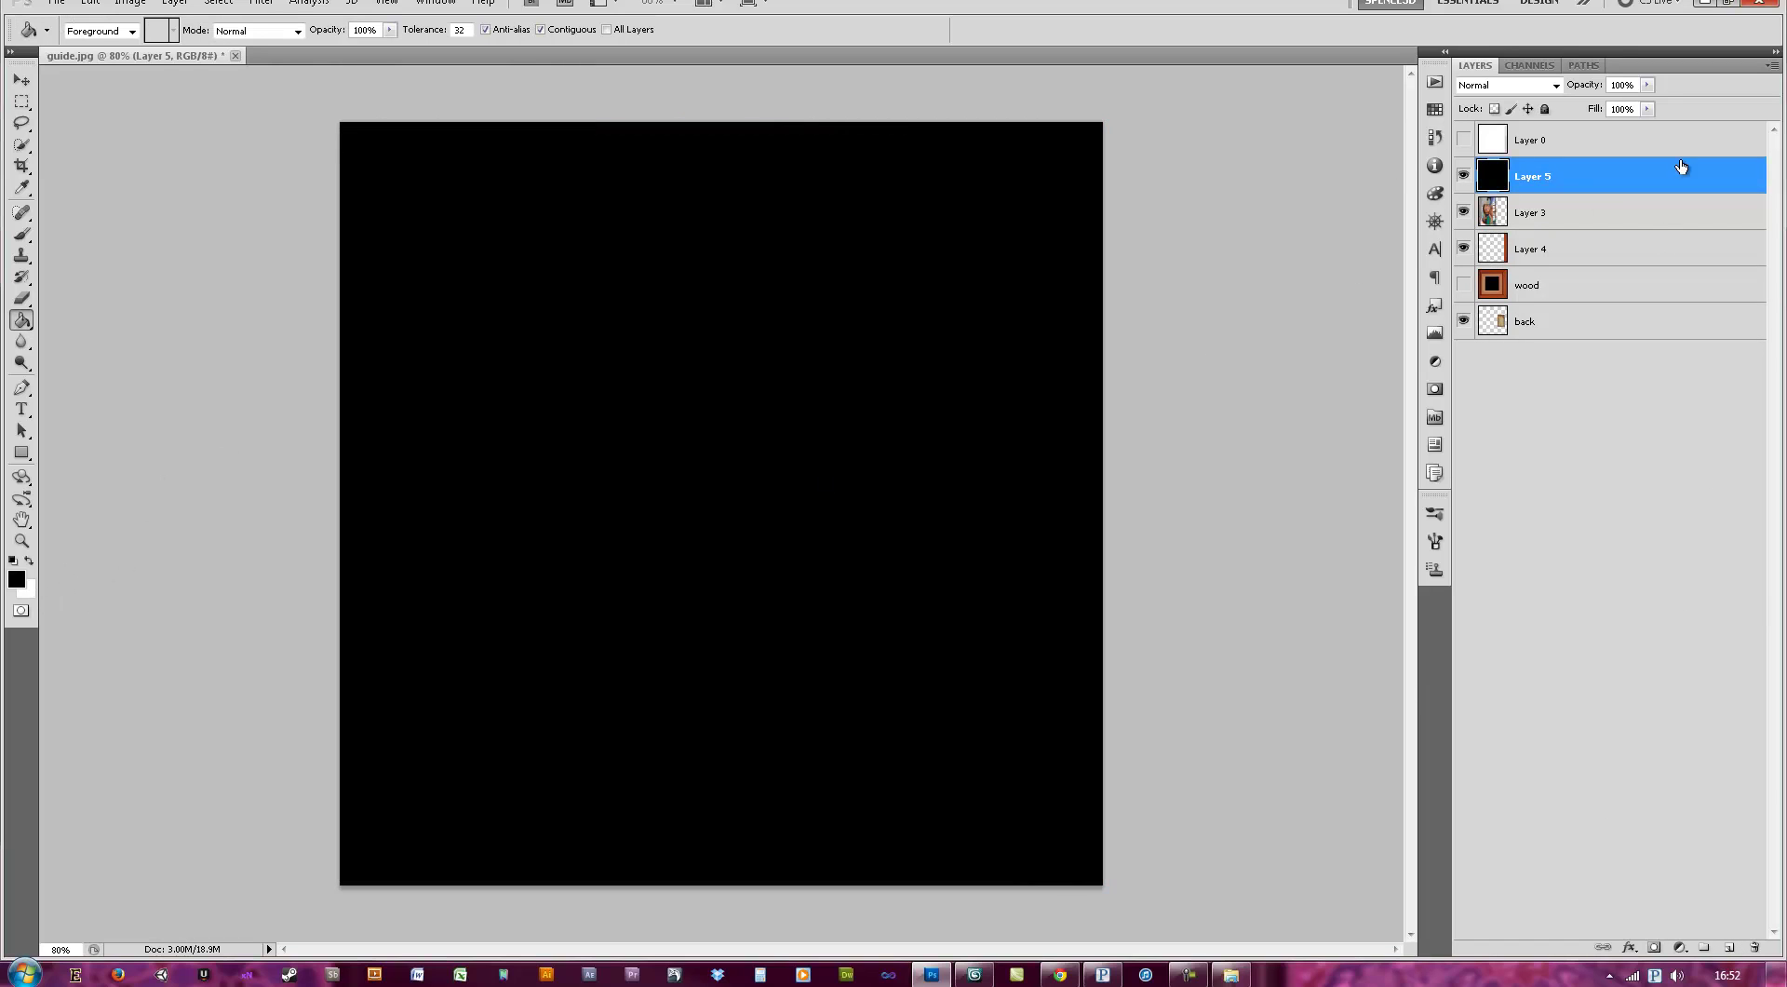
drag(1576, 184, 1510, 363)
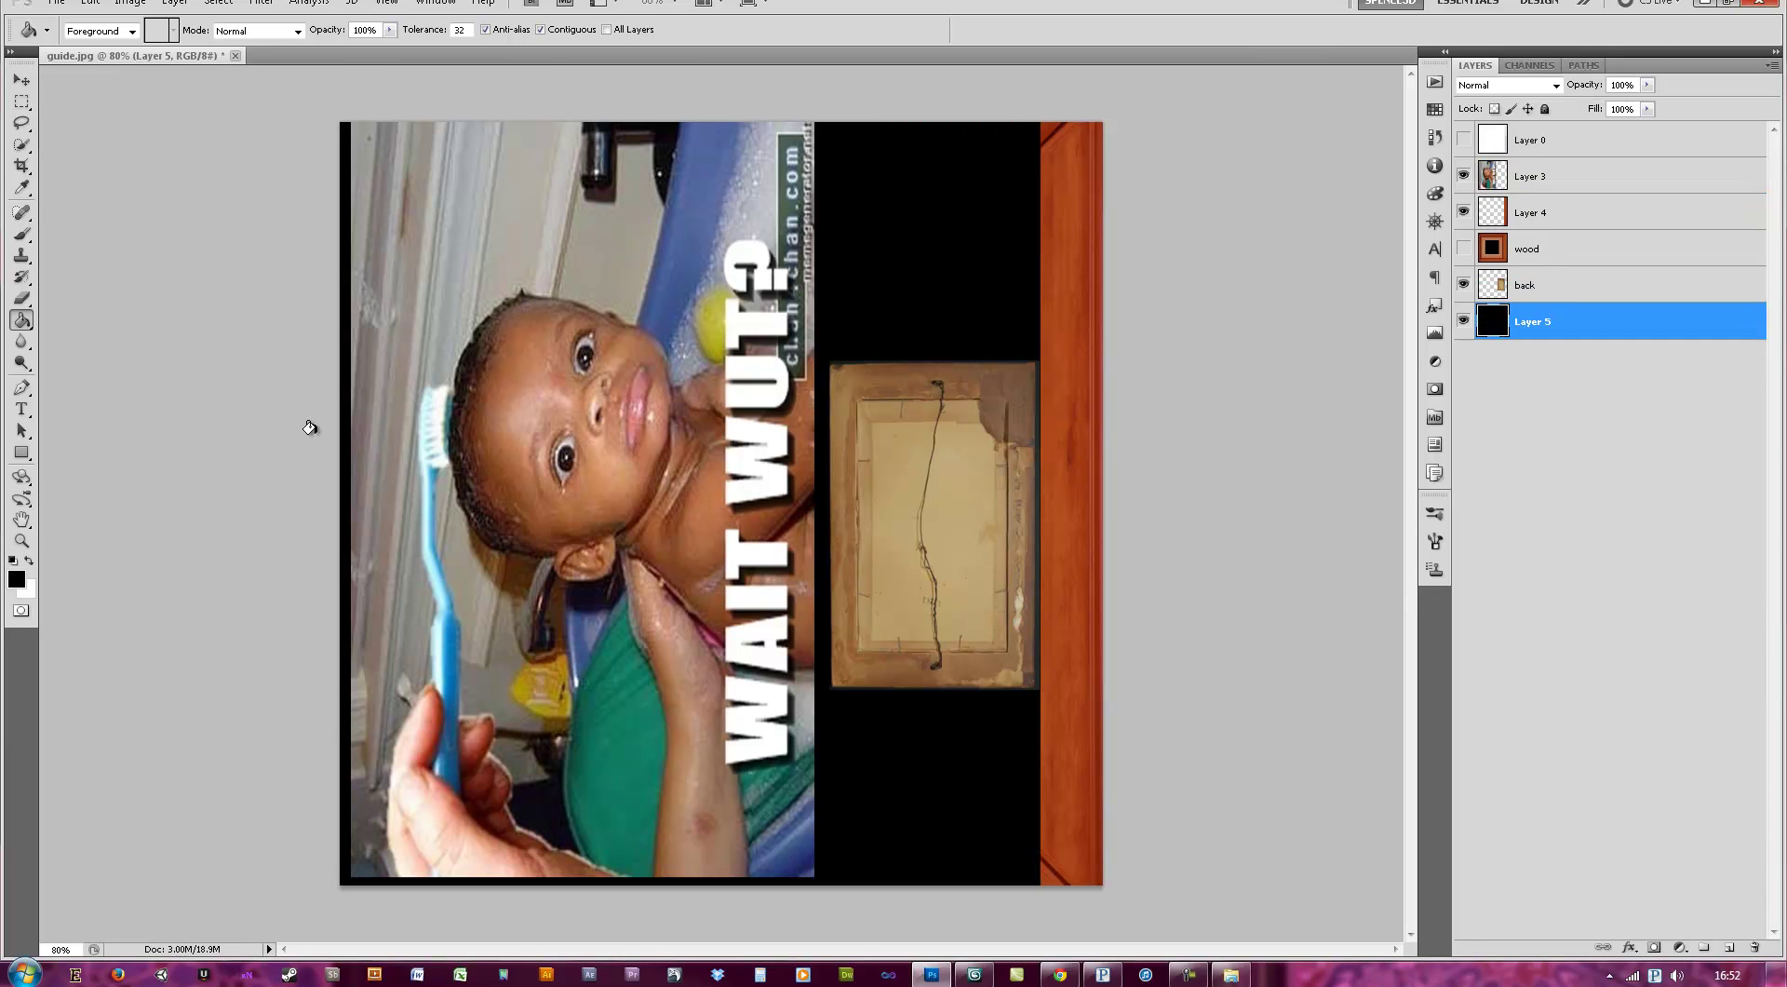
- Save the texture as a layered Photoshop file named diff.psd in the "unwrap tut" folder
key(ctrl+shift+s)
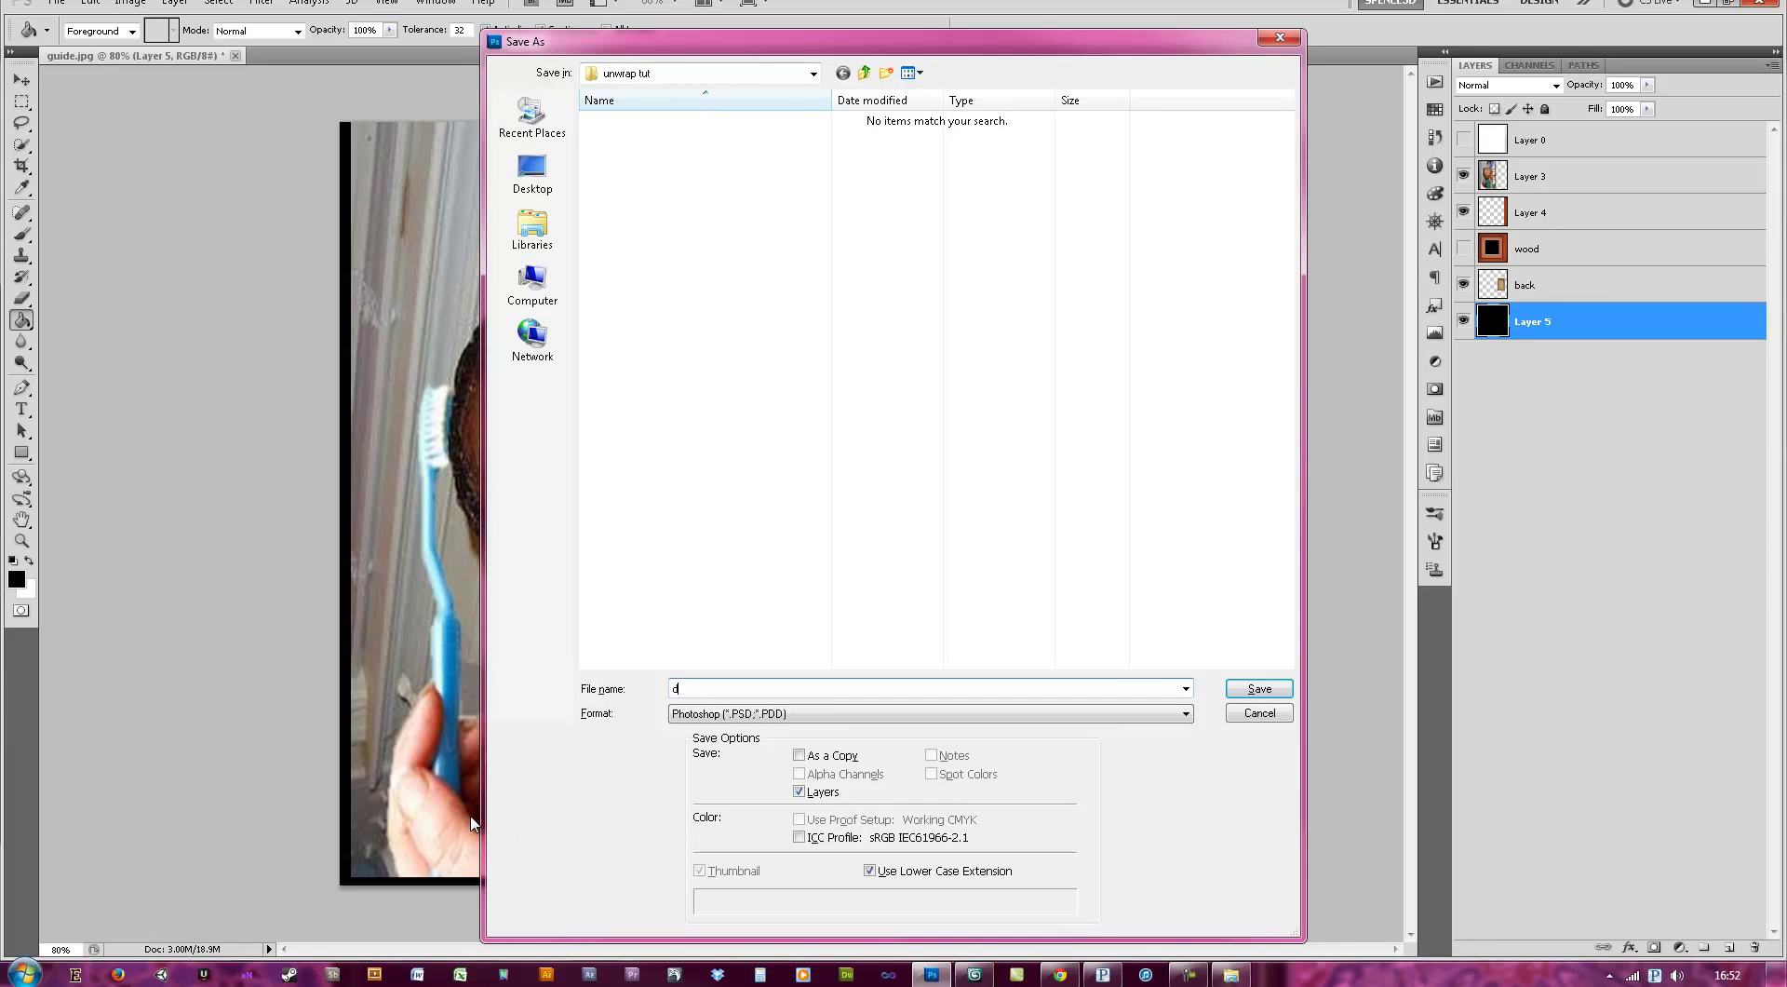
key(Return)
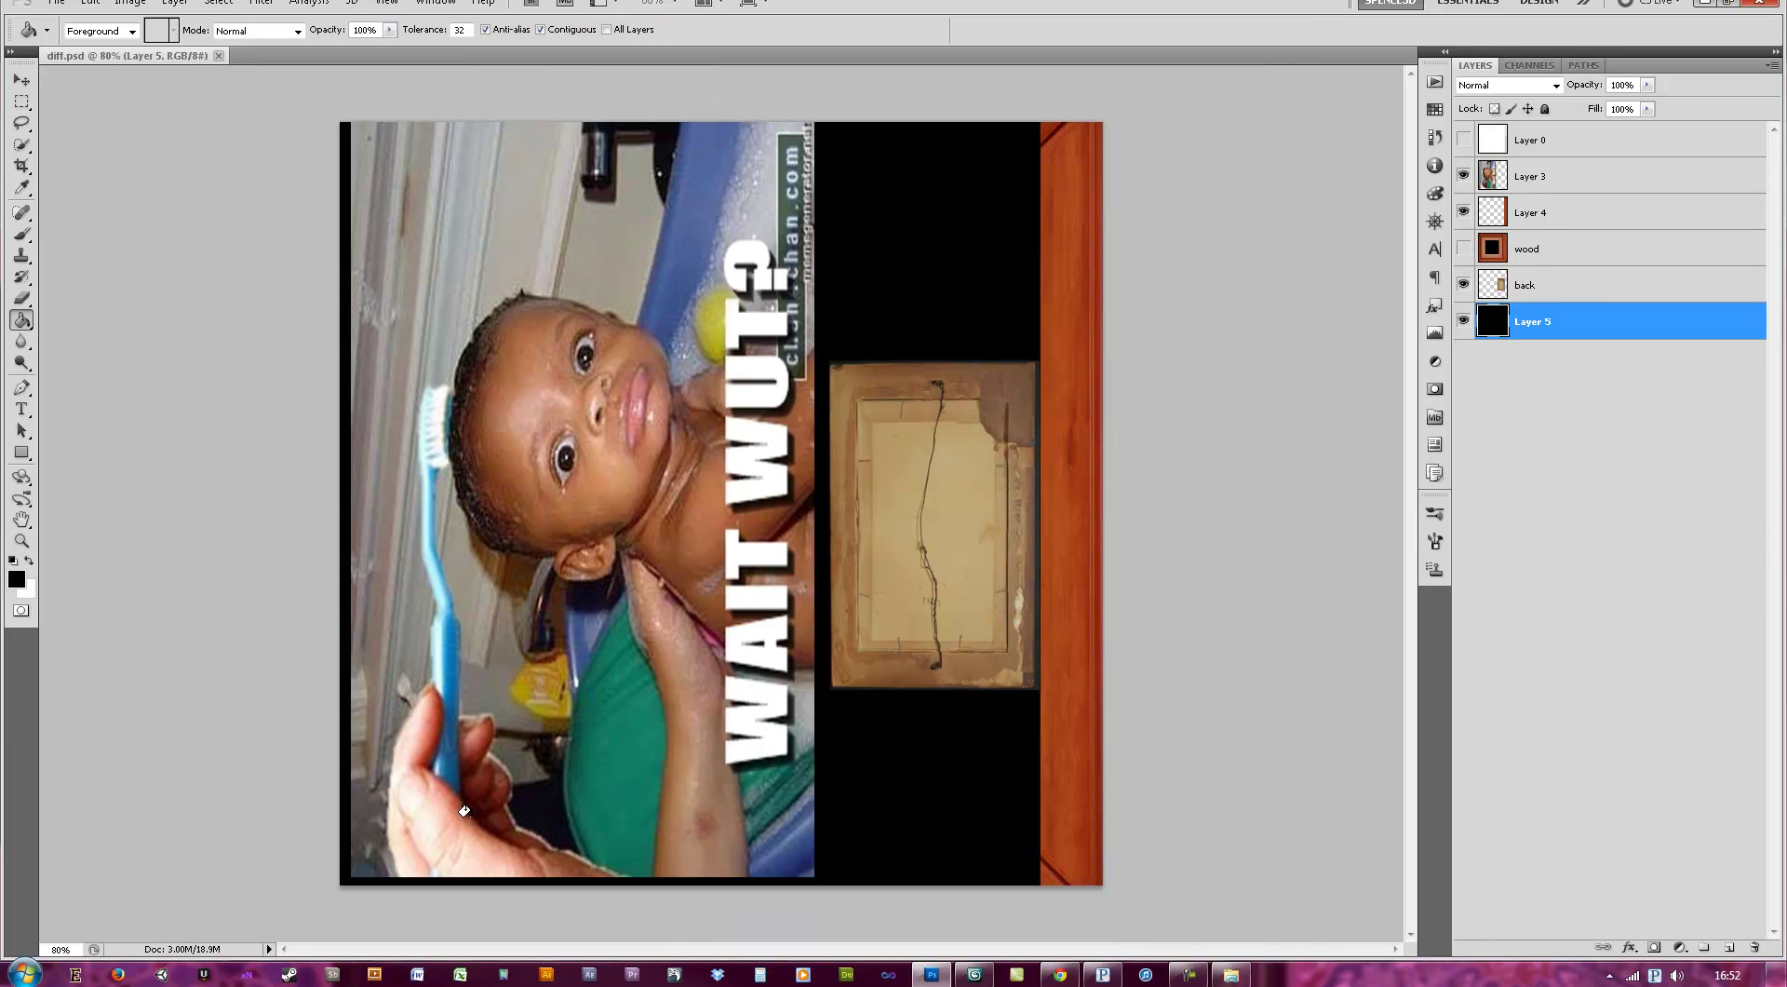
- Switch to 3ds Max and close the rendered UV template and the UV editor
key(alt+Tab)
key(Tab)
key(Tab)
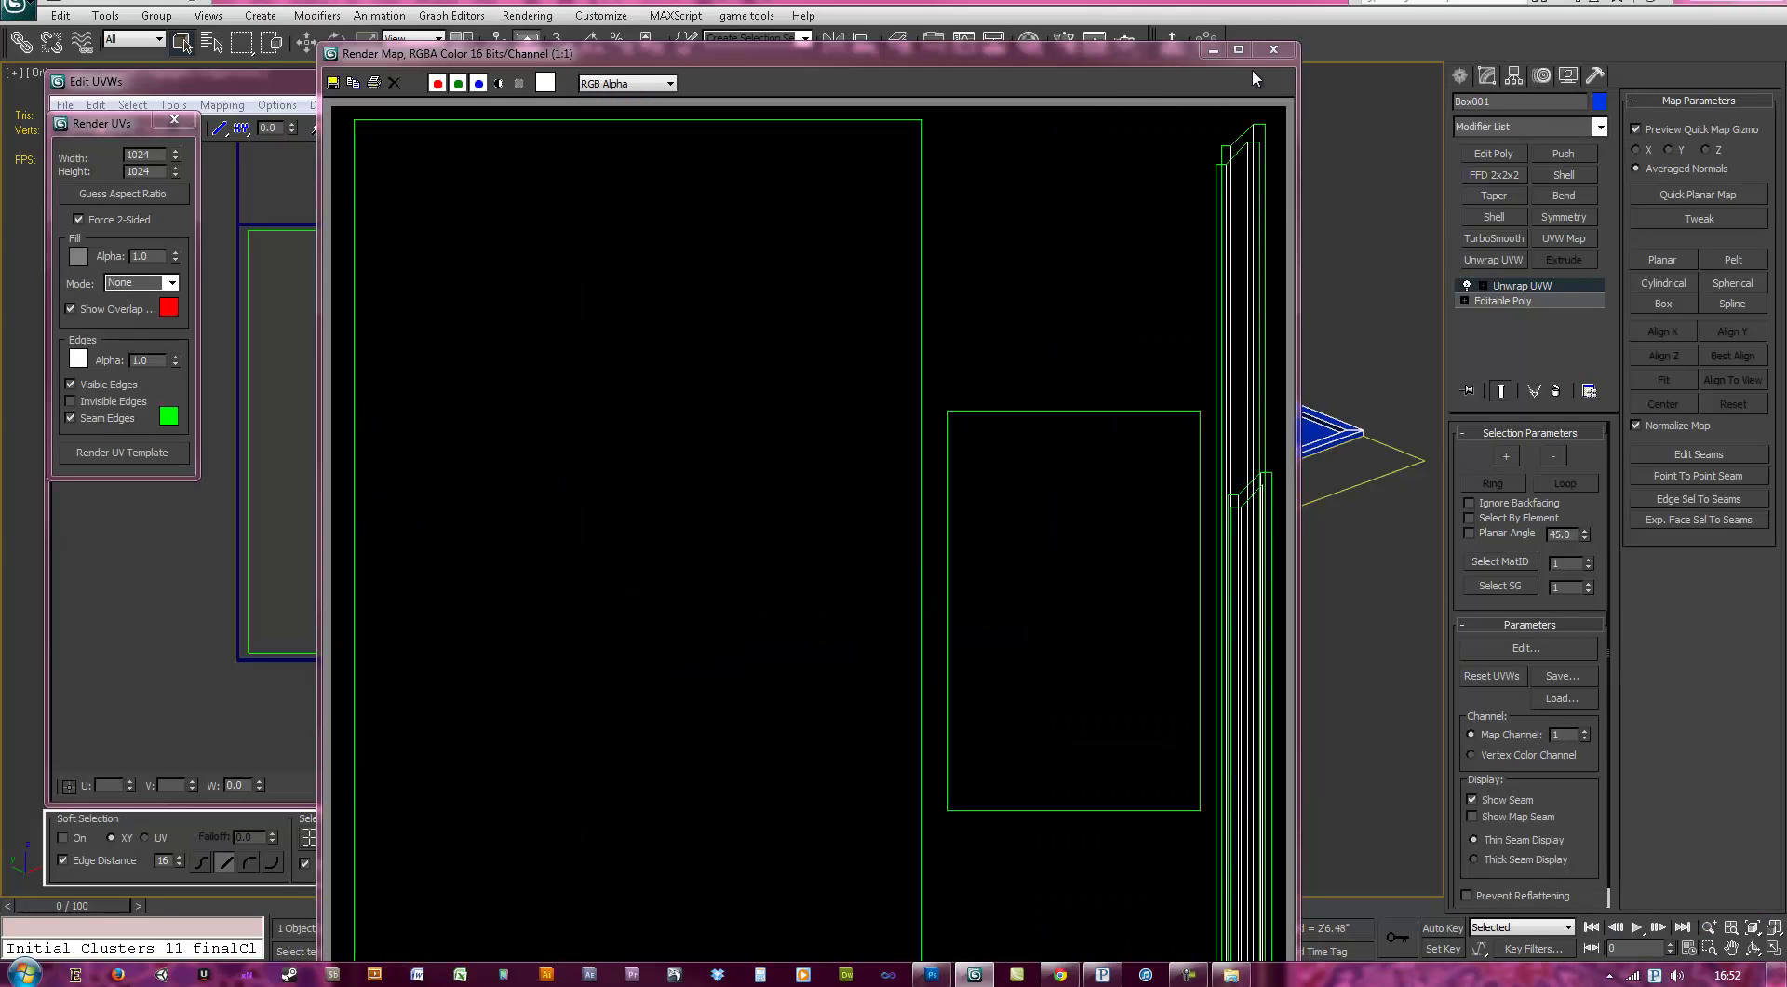
click(1273, 49)
click(819, 81)
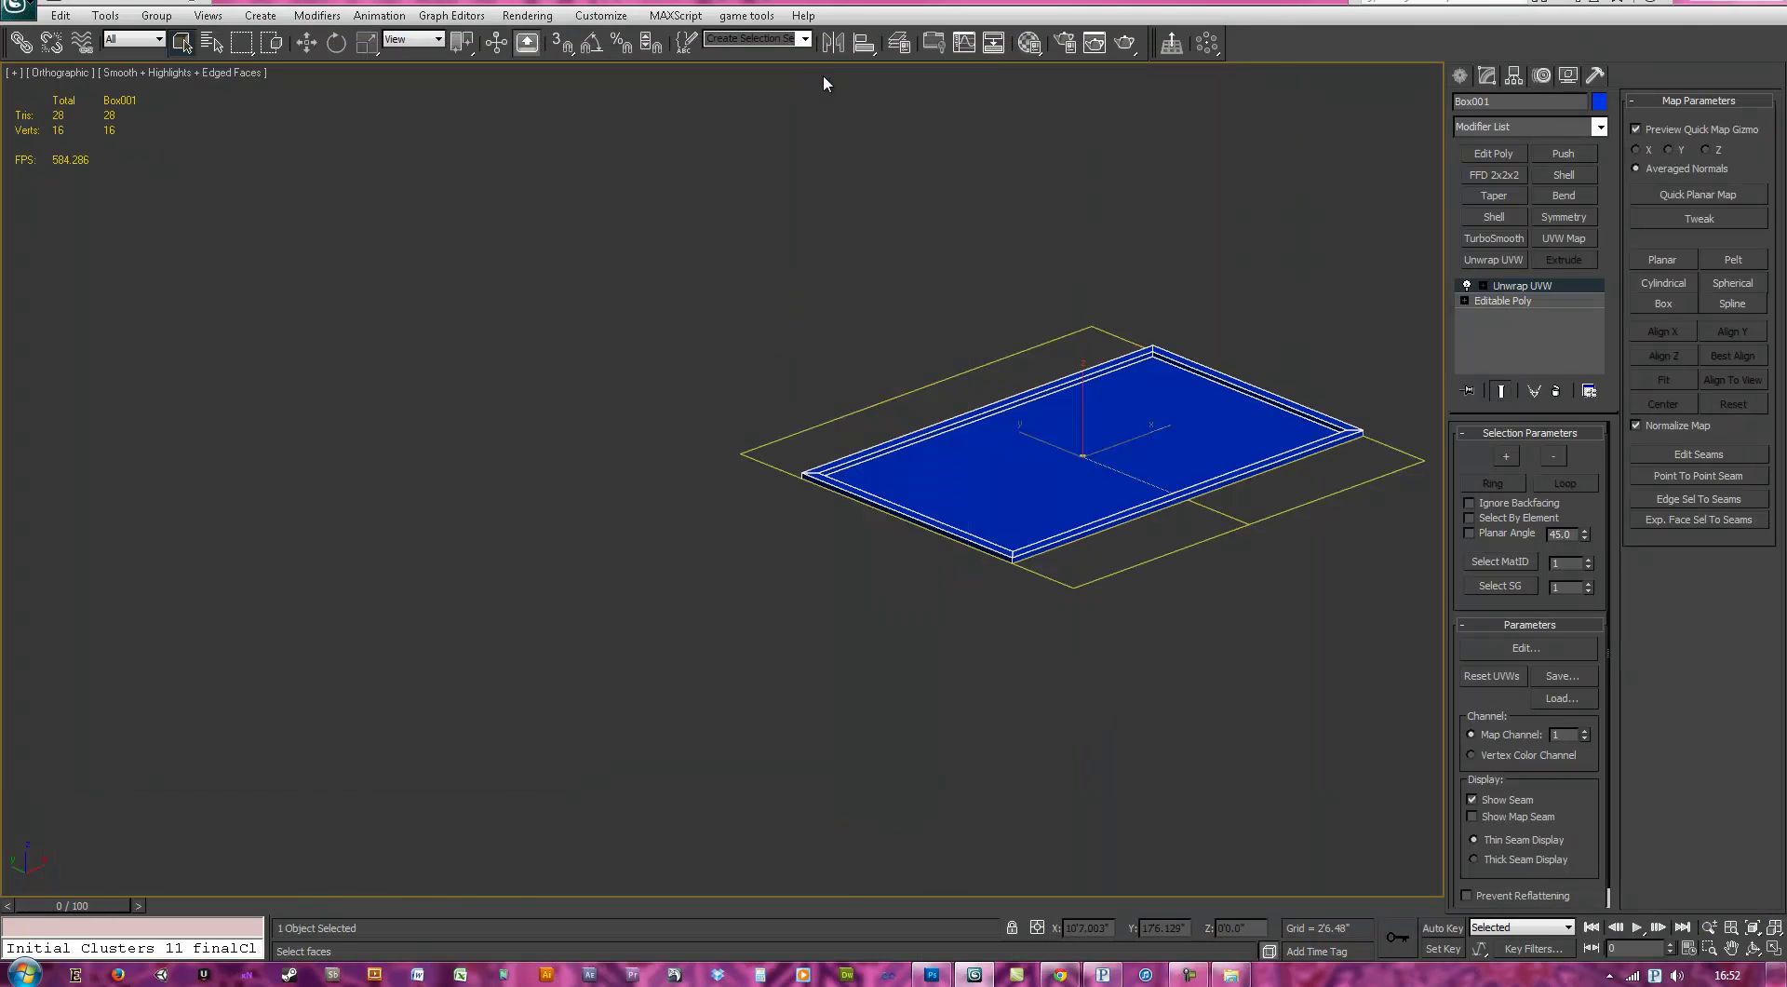
- Choose a Bitmap map for the diffuse colour of the first material, 01 - Default
key(m)
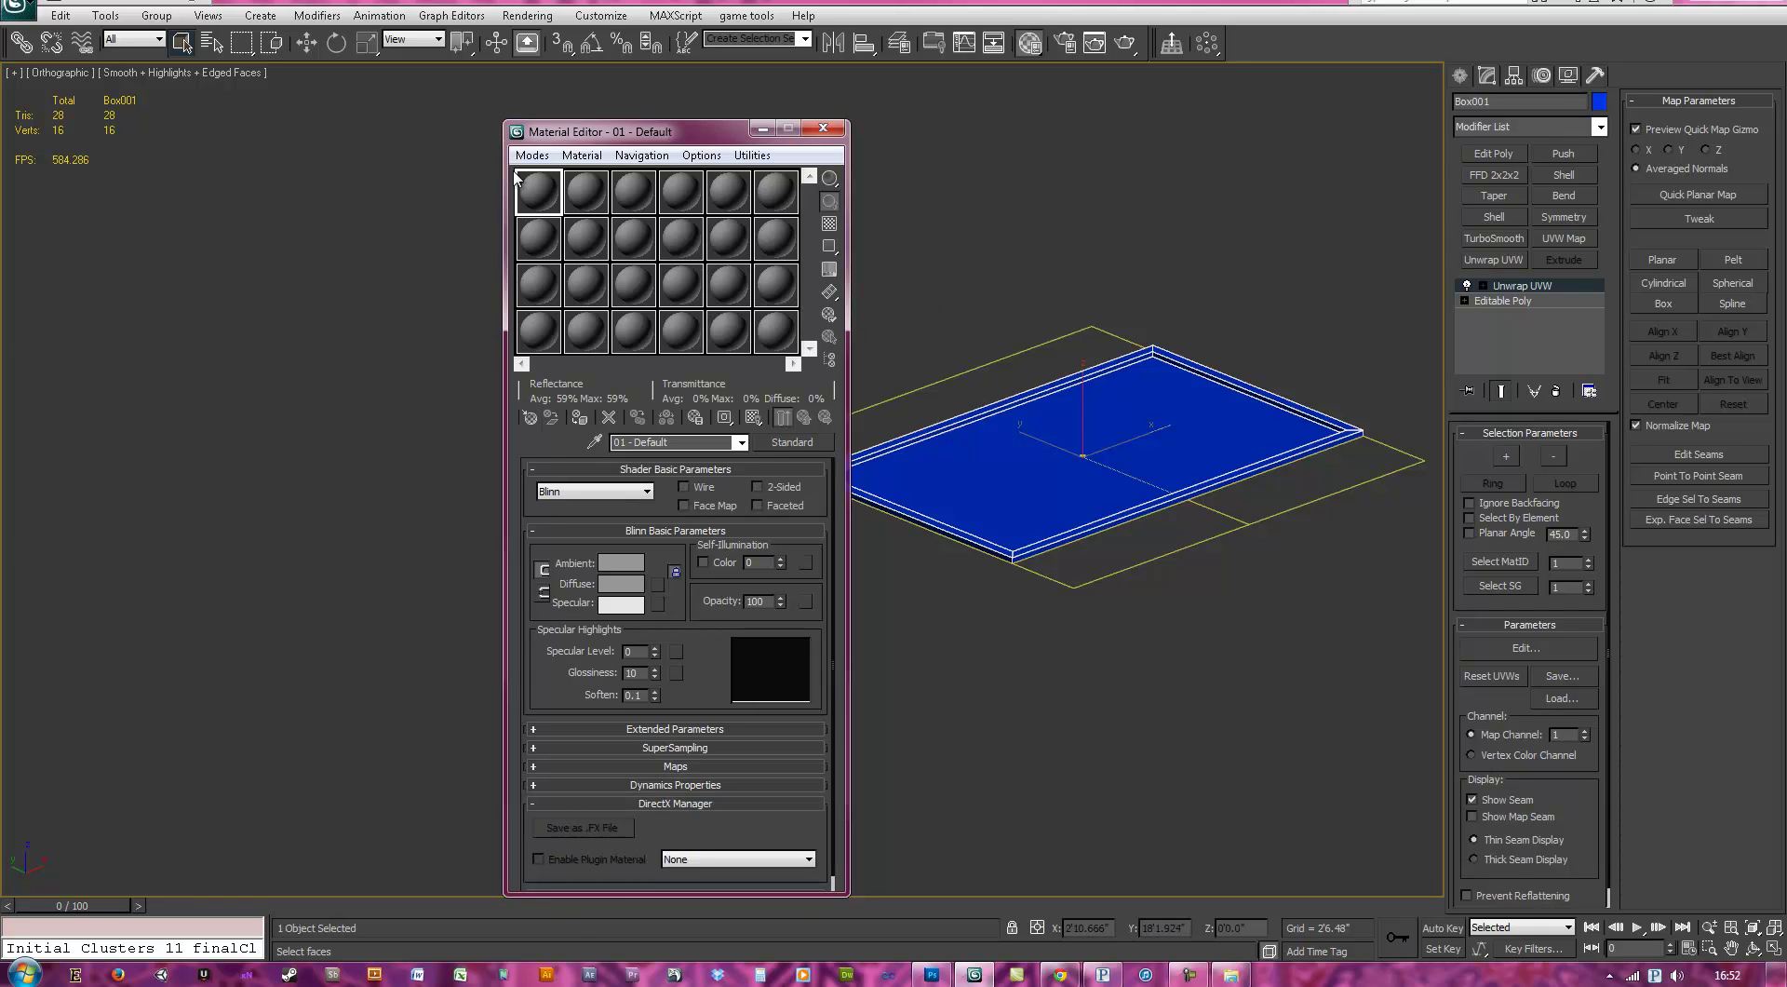
click(657, 584)
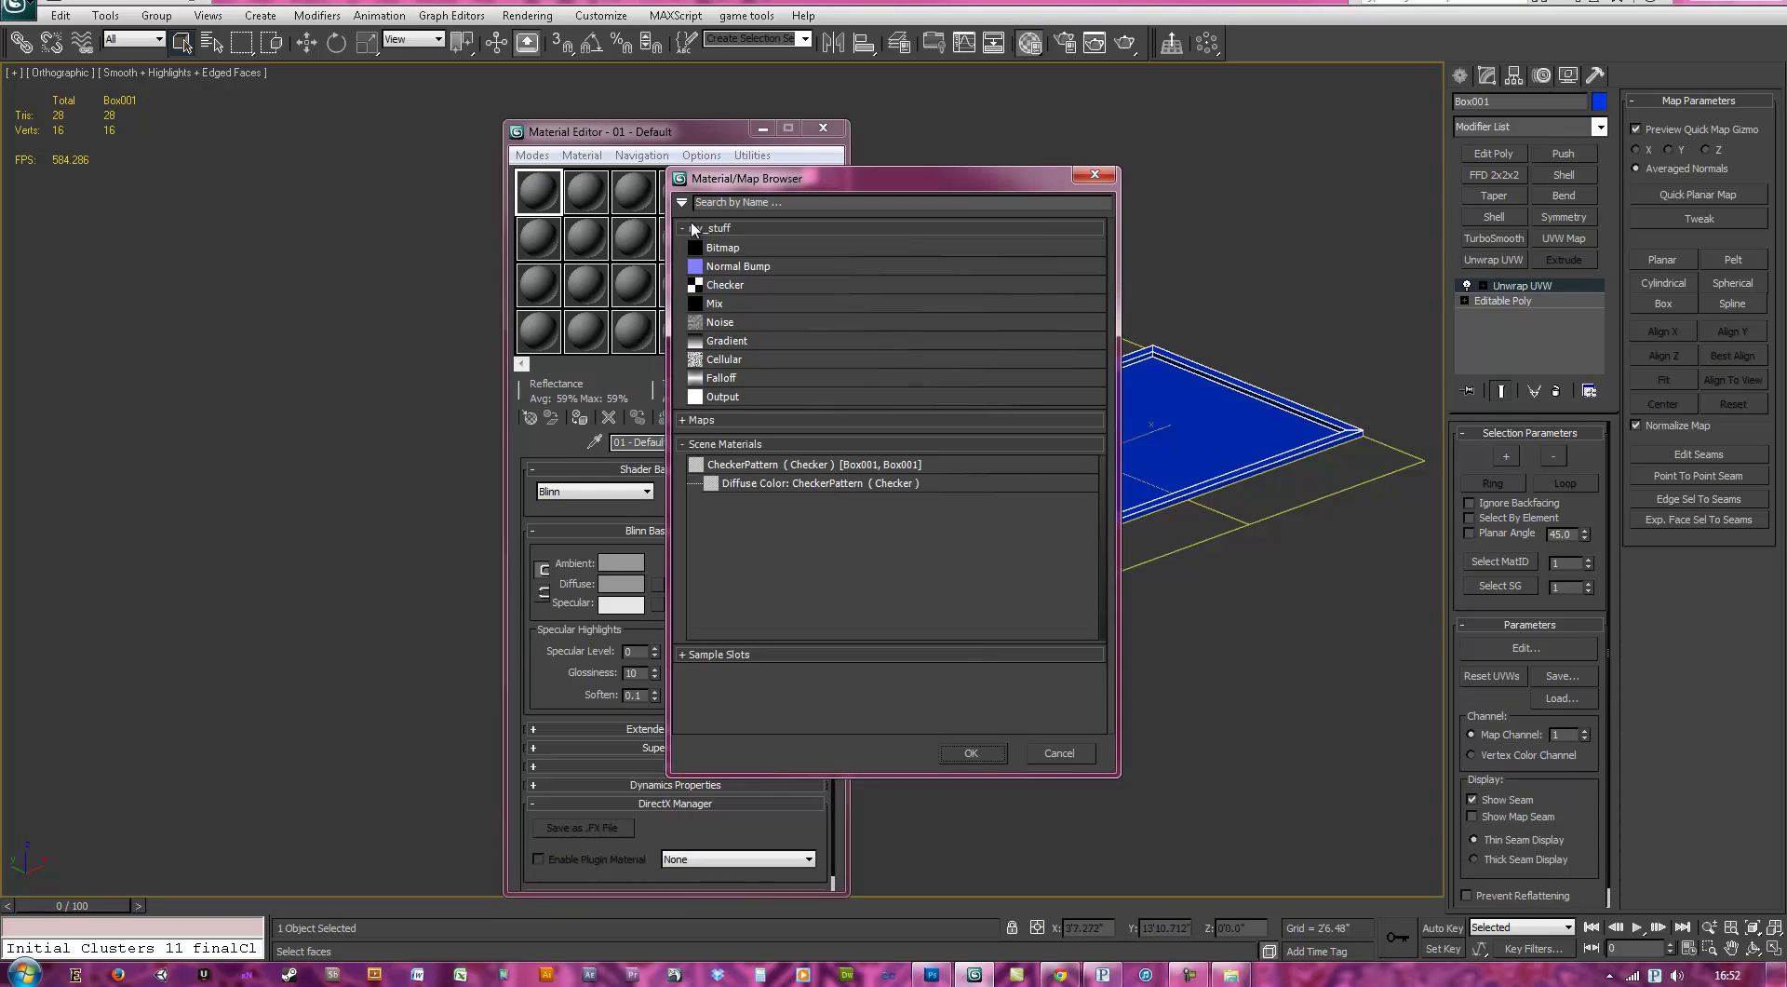
text(bitma)
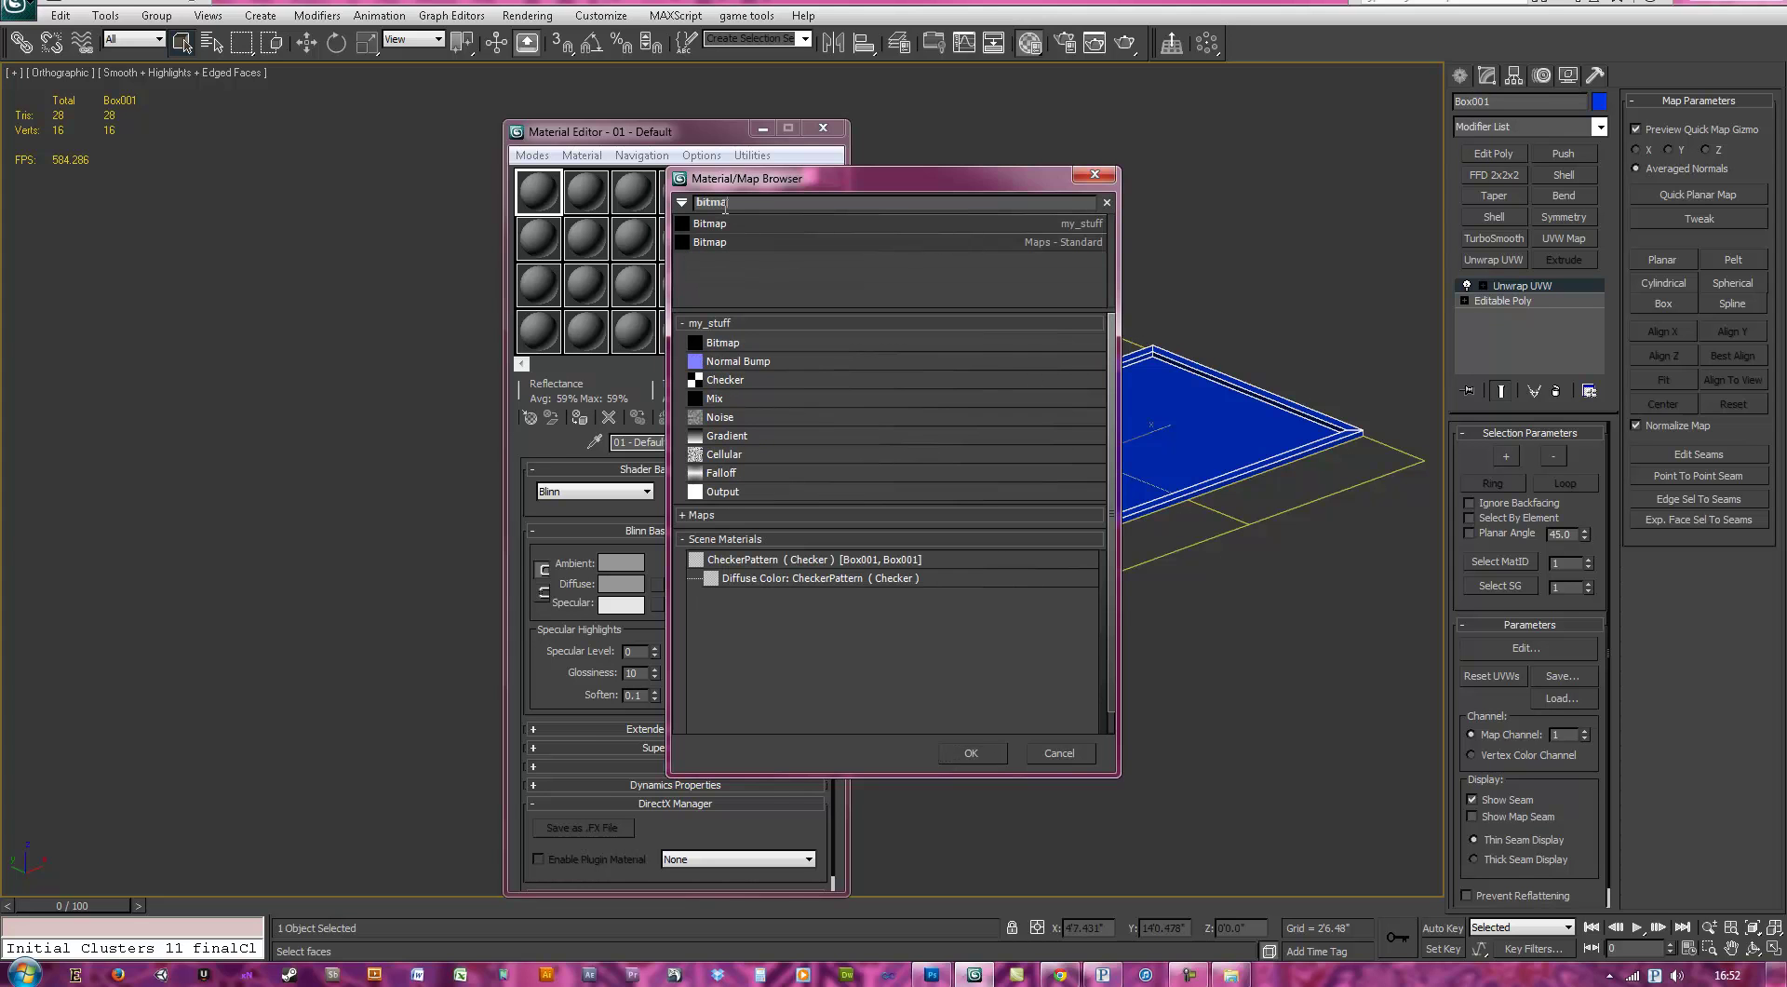
double_click(959, 227)
- Load diff.psd from the "unwrap tut" folder under scenes as the bitmap, with its layers collapsed
click(279, 28)
click(284, 39)
click(308, 59)
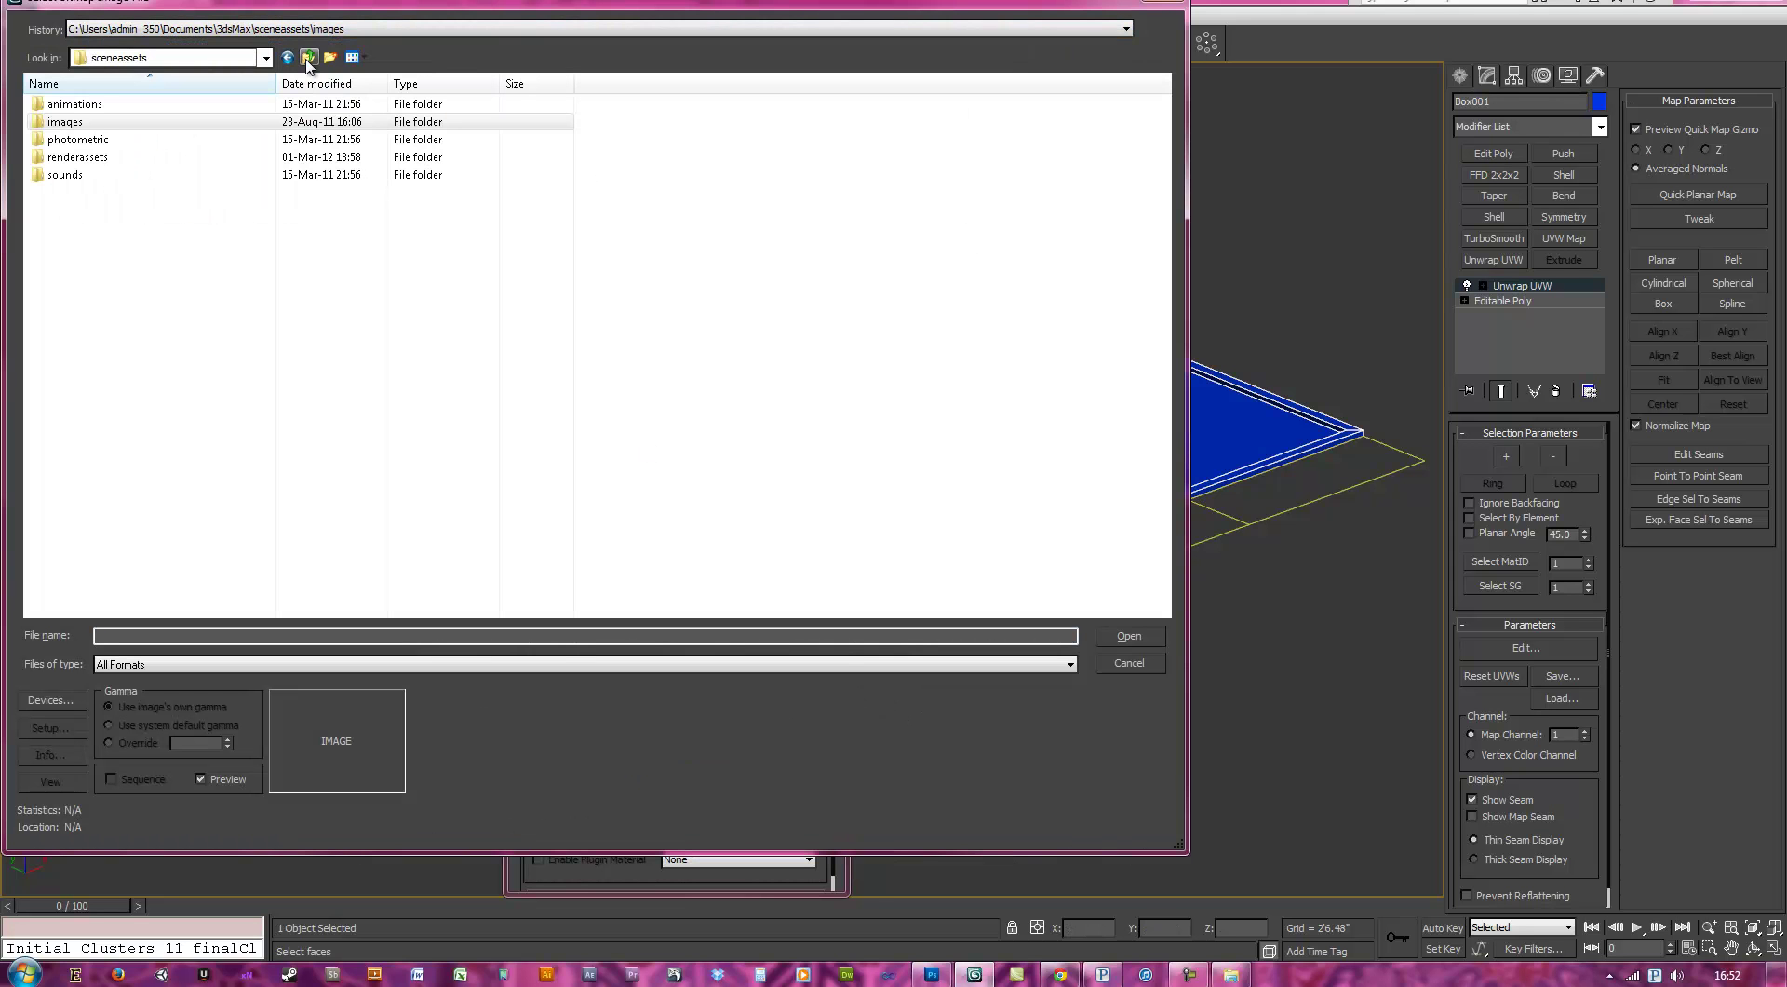
click(308, 59)
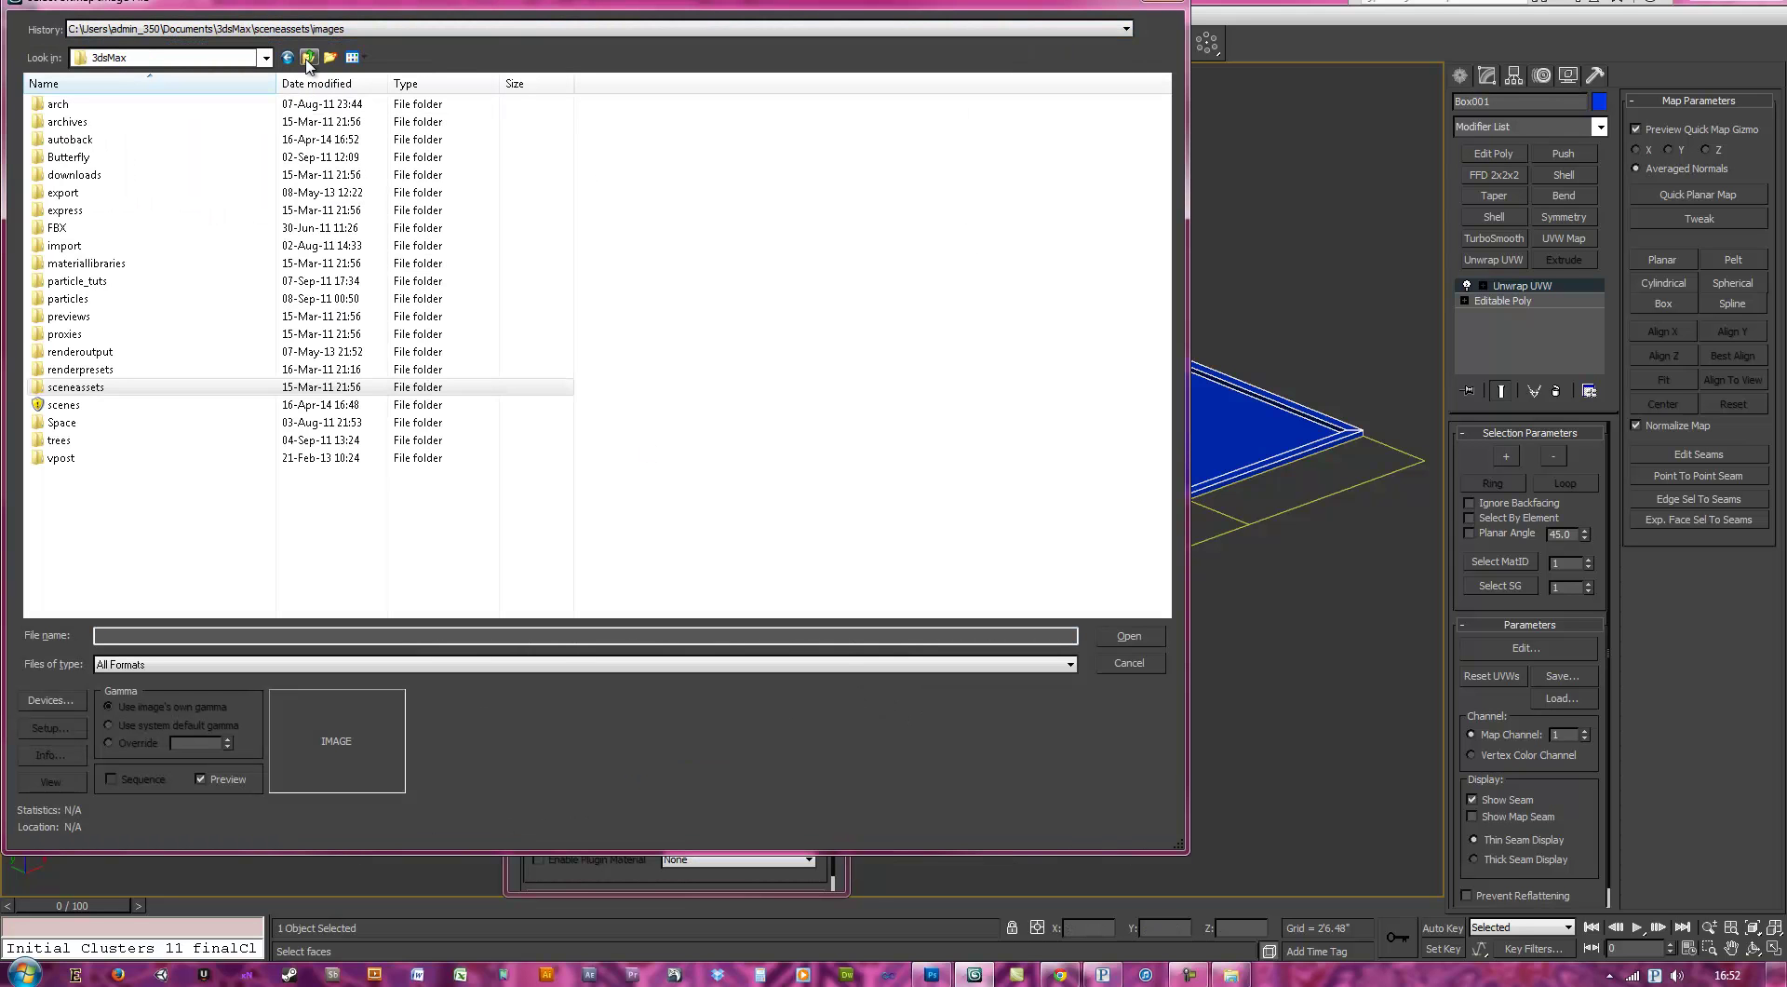
double_click(97, 410)
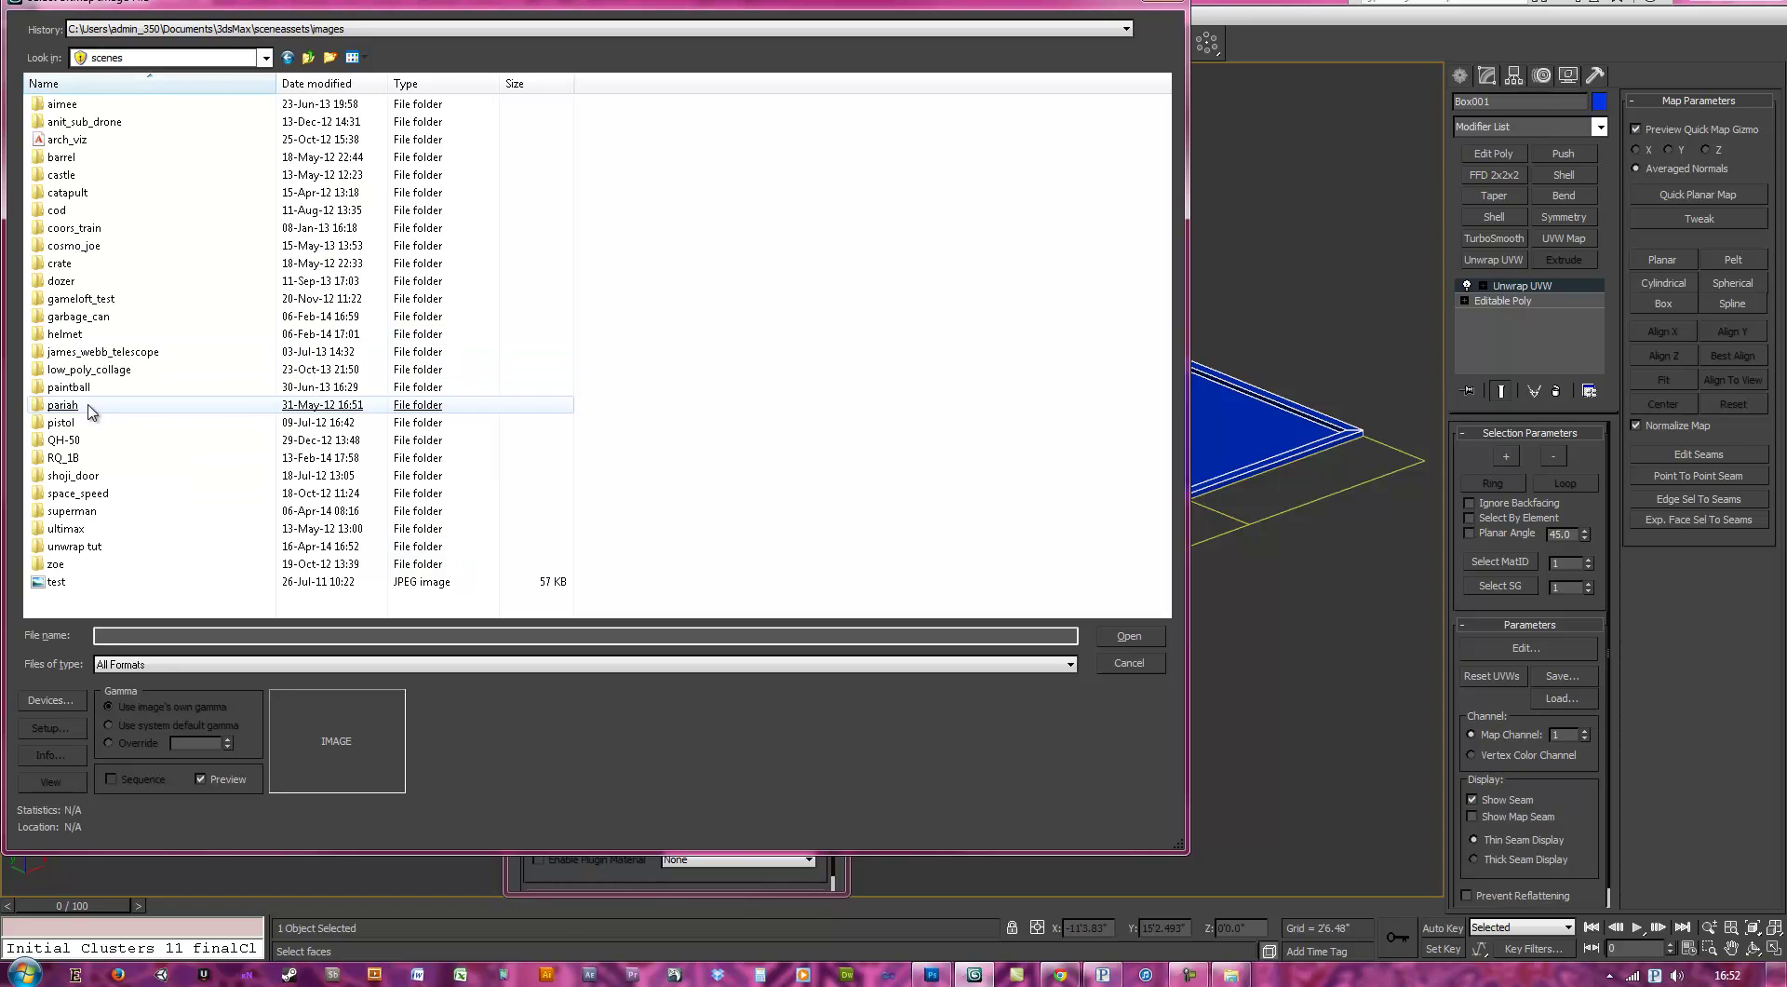
double_click(93, 546)
click(102, 115)
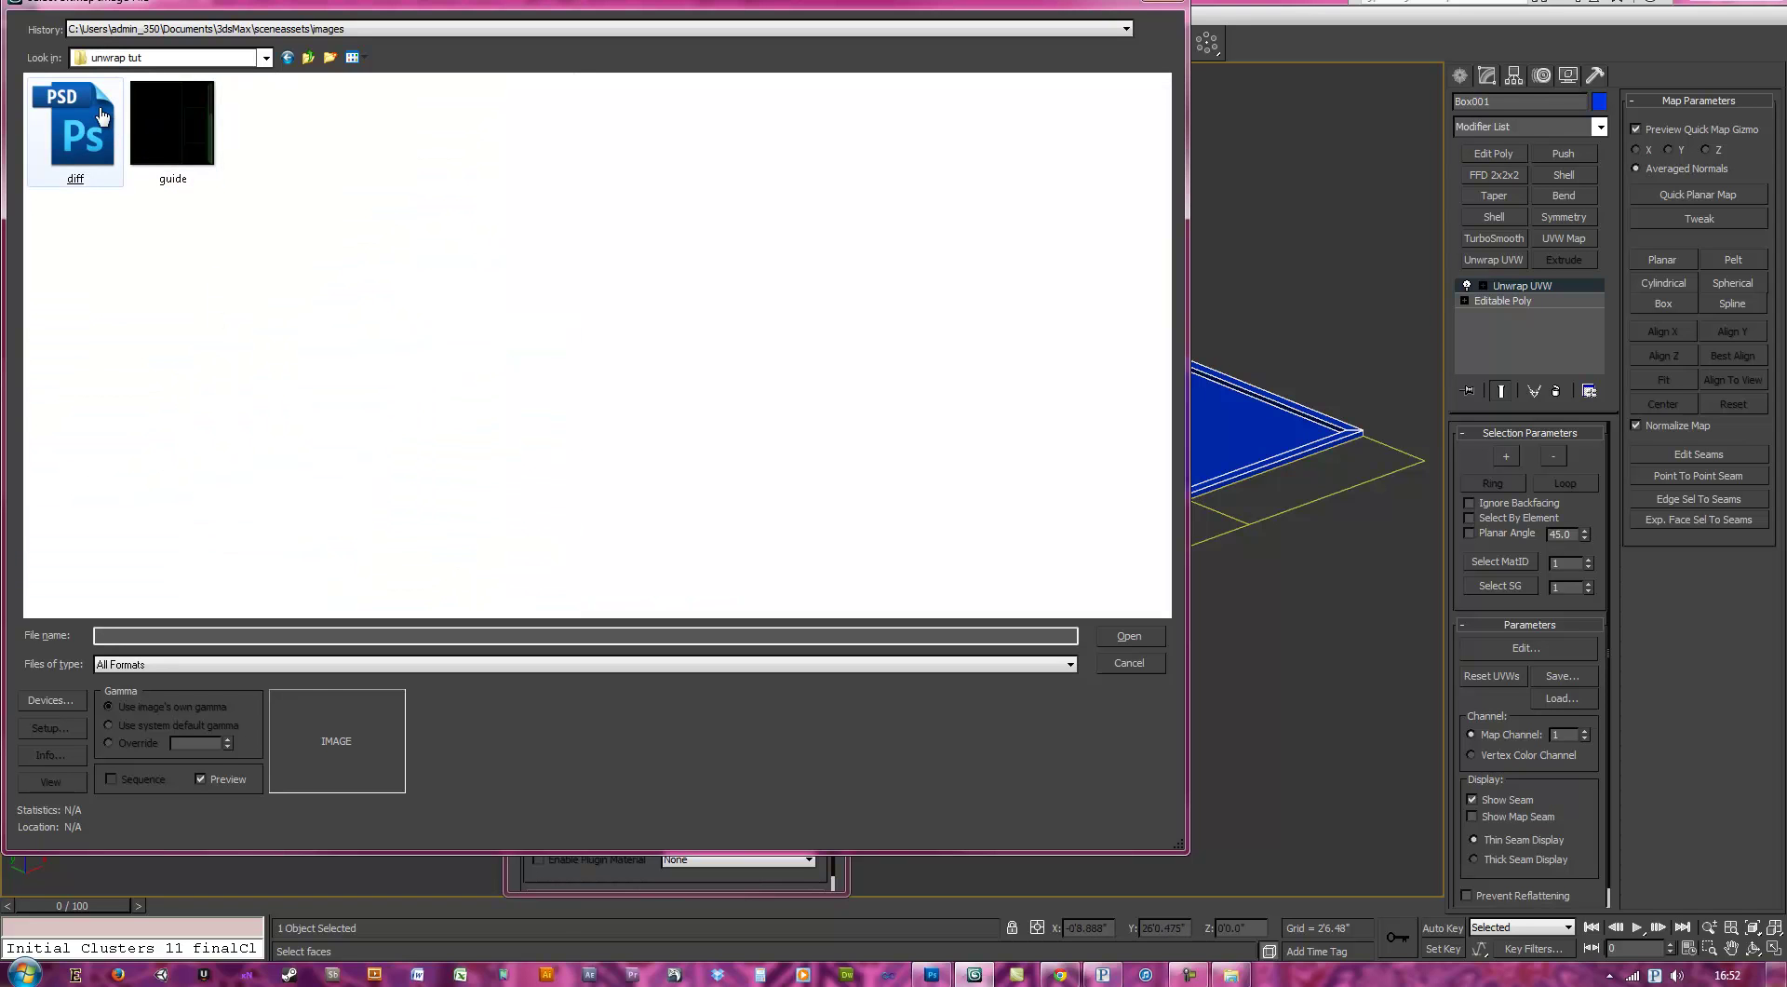
double_click(99, 110)
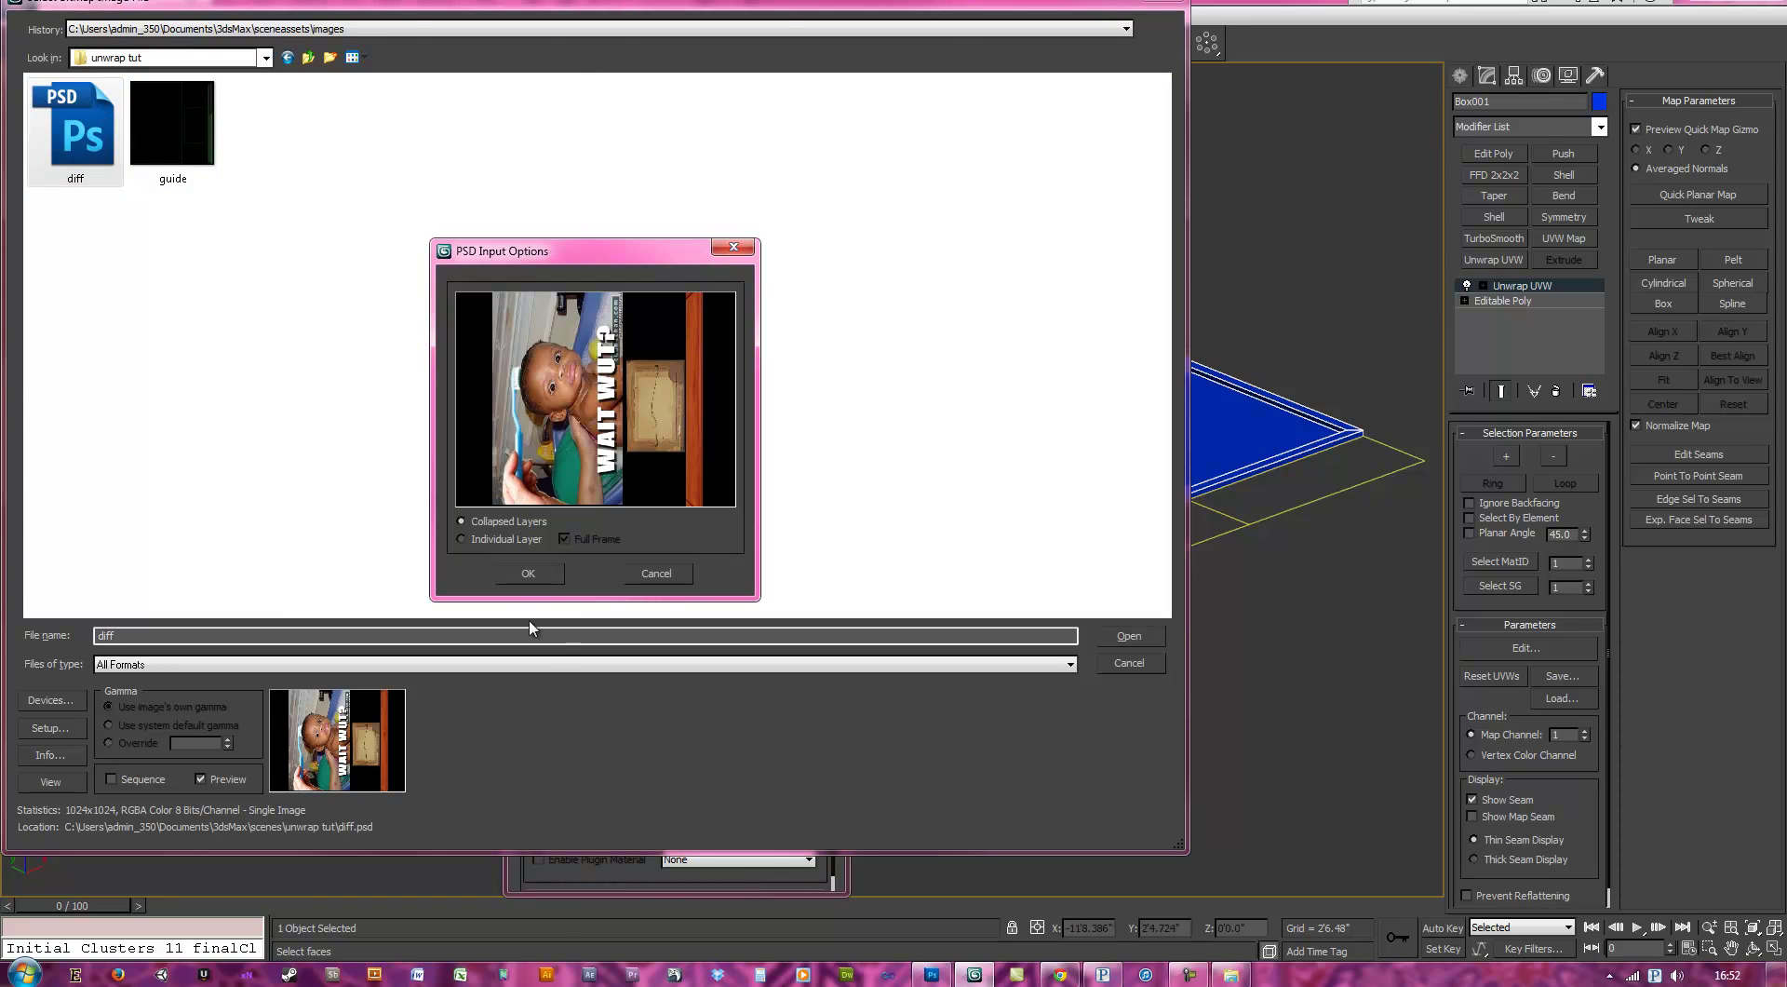
click(551, 573)
- Assign the material to the box, display its texture in the viewport and close the Material Editor
click(588, 421)
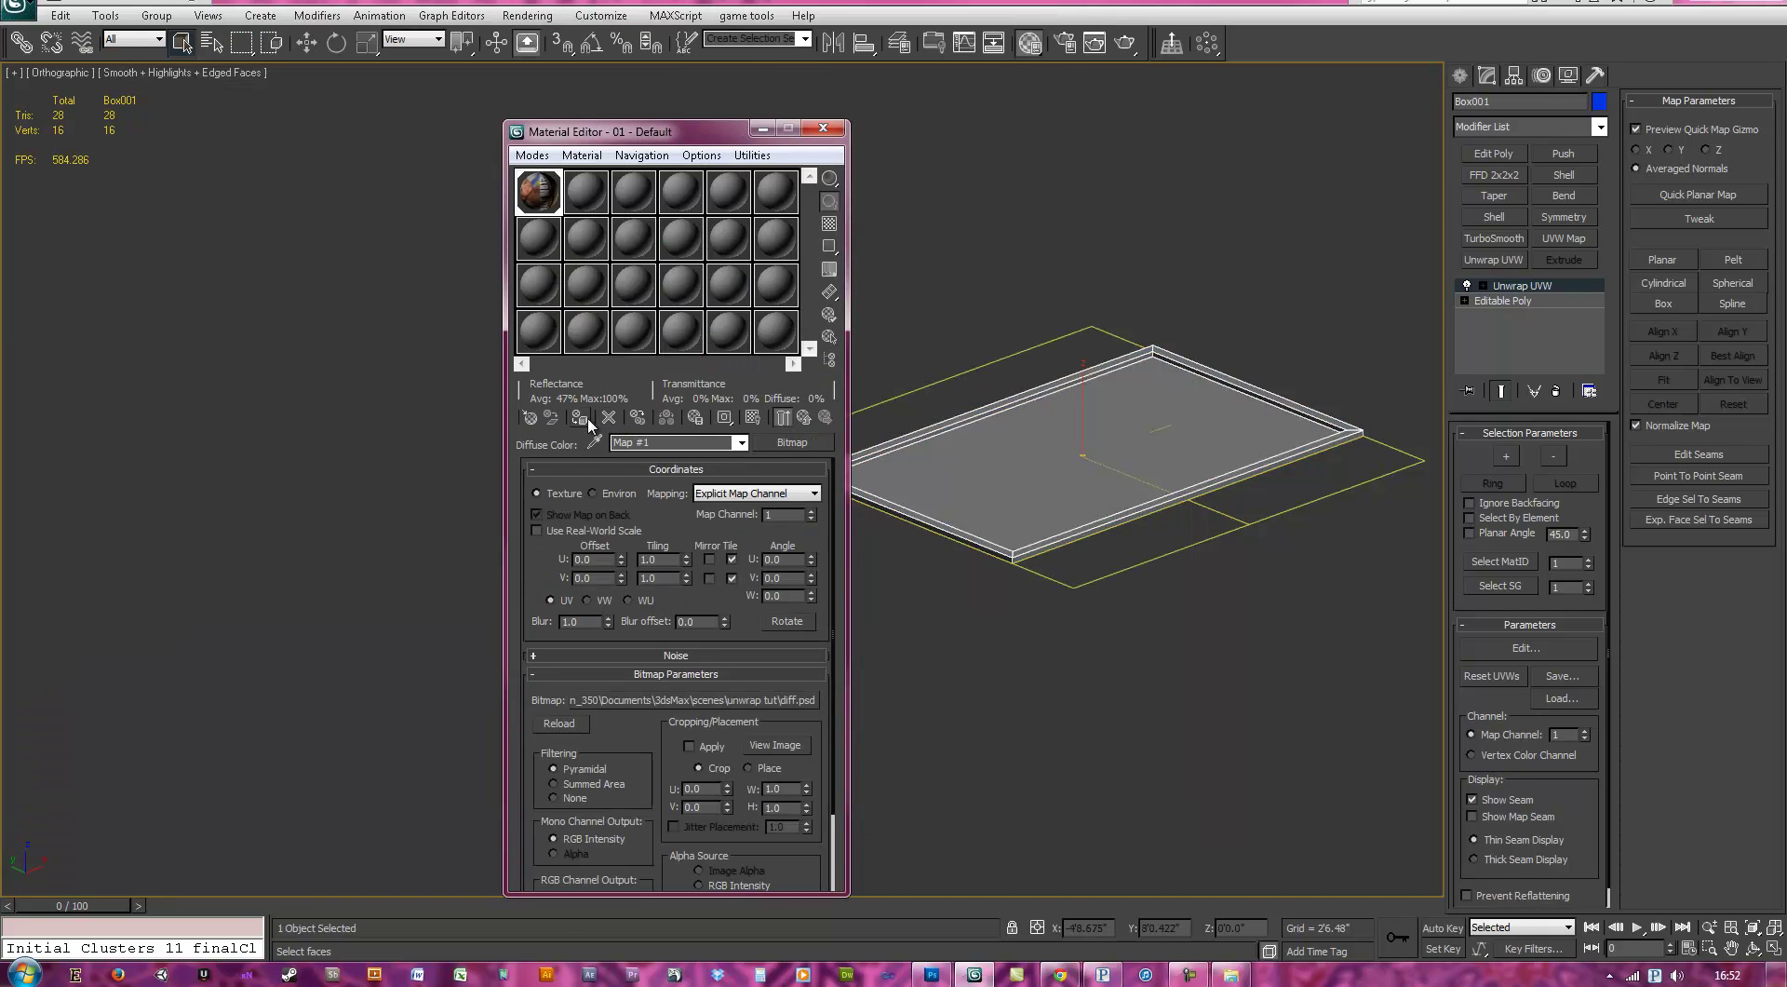
click(754, 417)
click(823, 128)
middle_drag(1061, 411, 689, 421)
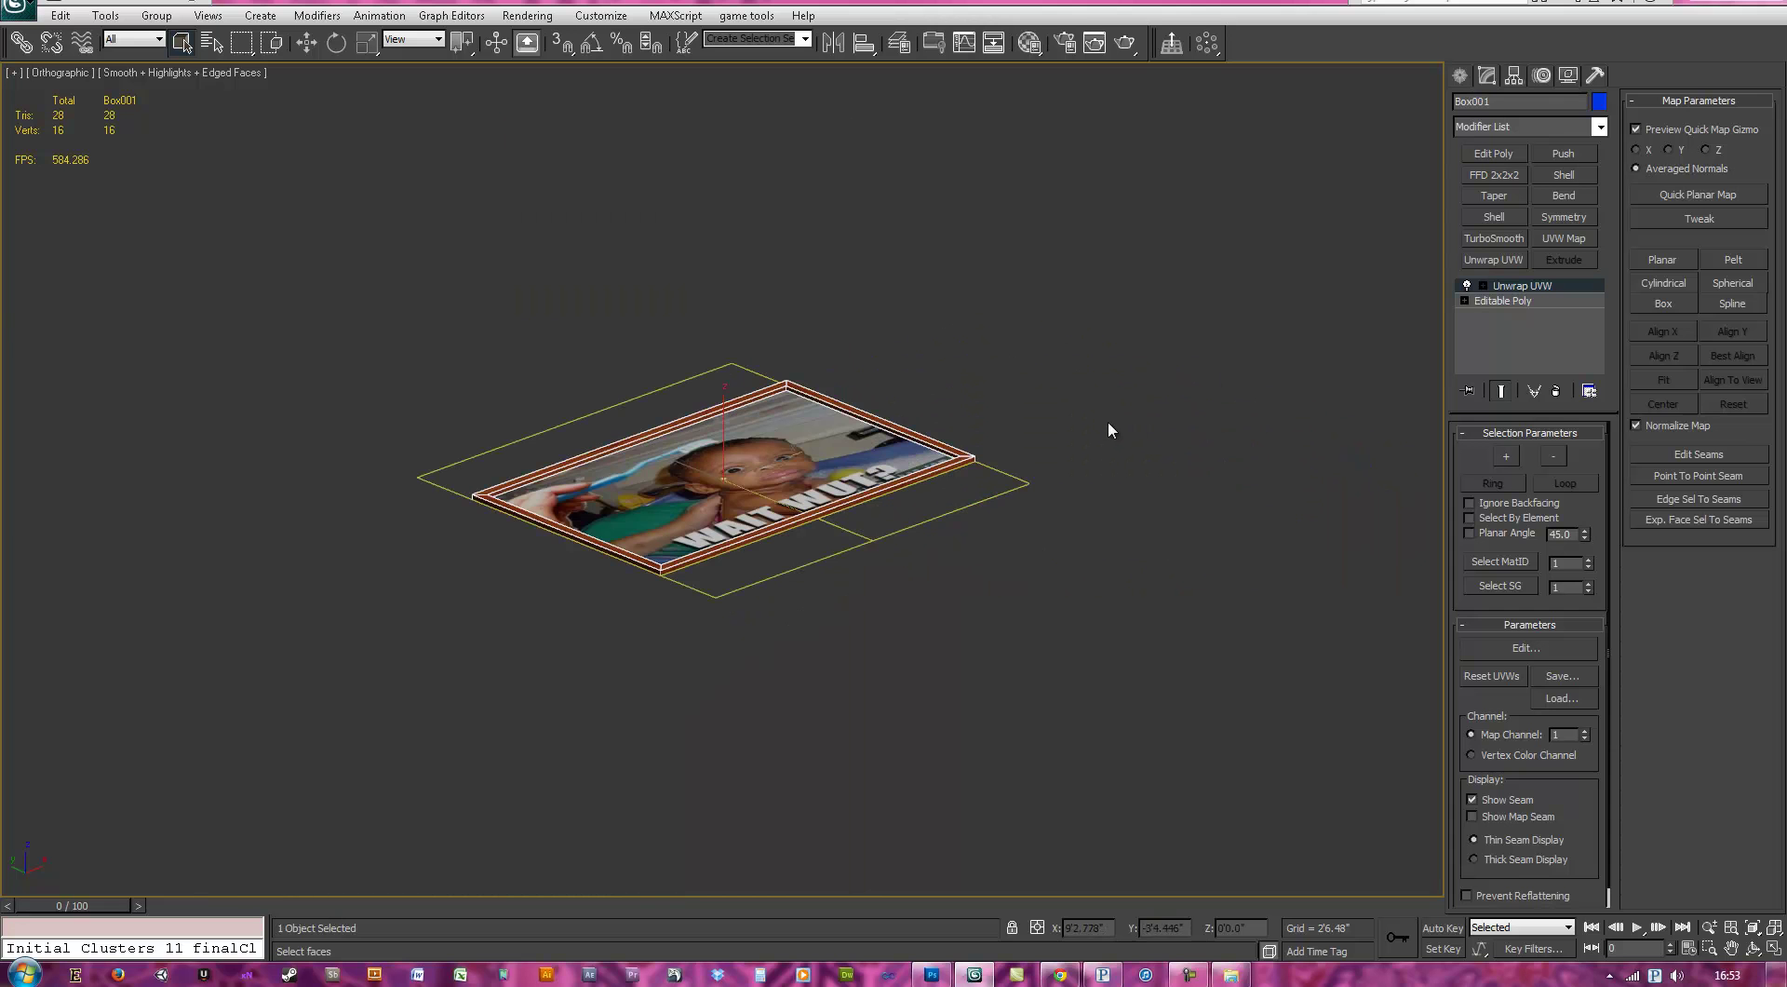
- Inspect the textured picture frame up close in a shaded perspective view without edged faces, outside the unwrap's sub-object mode
key(ctrl+e)
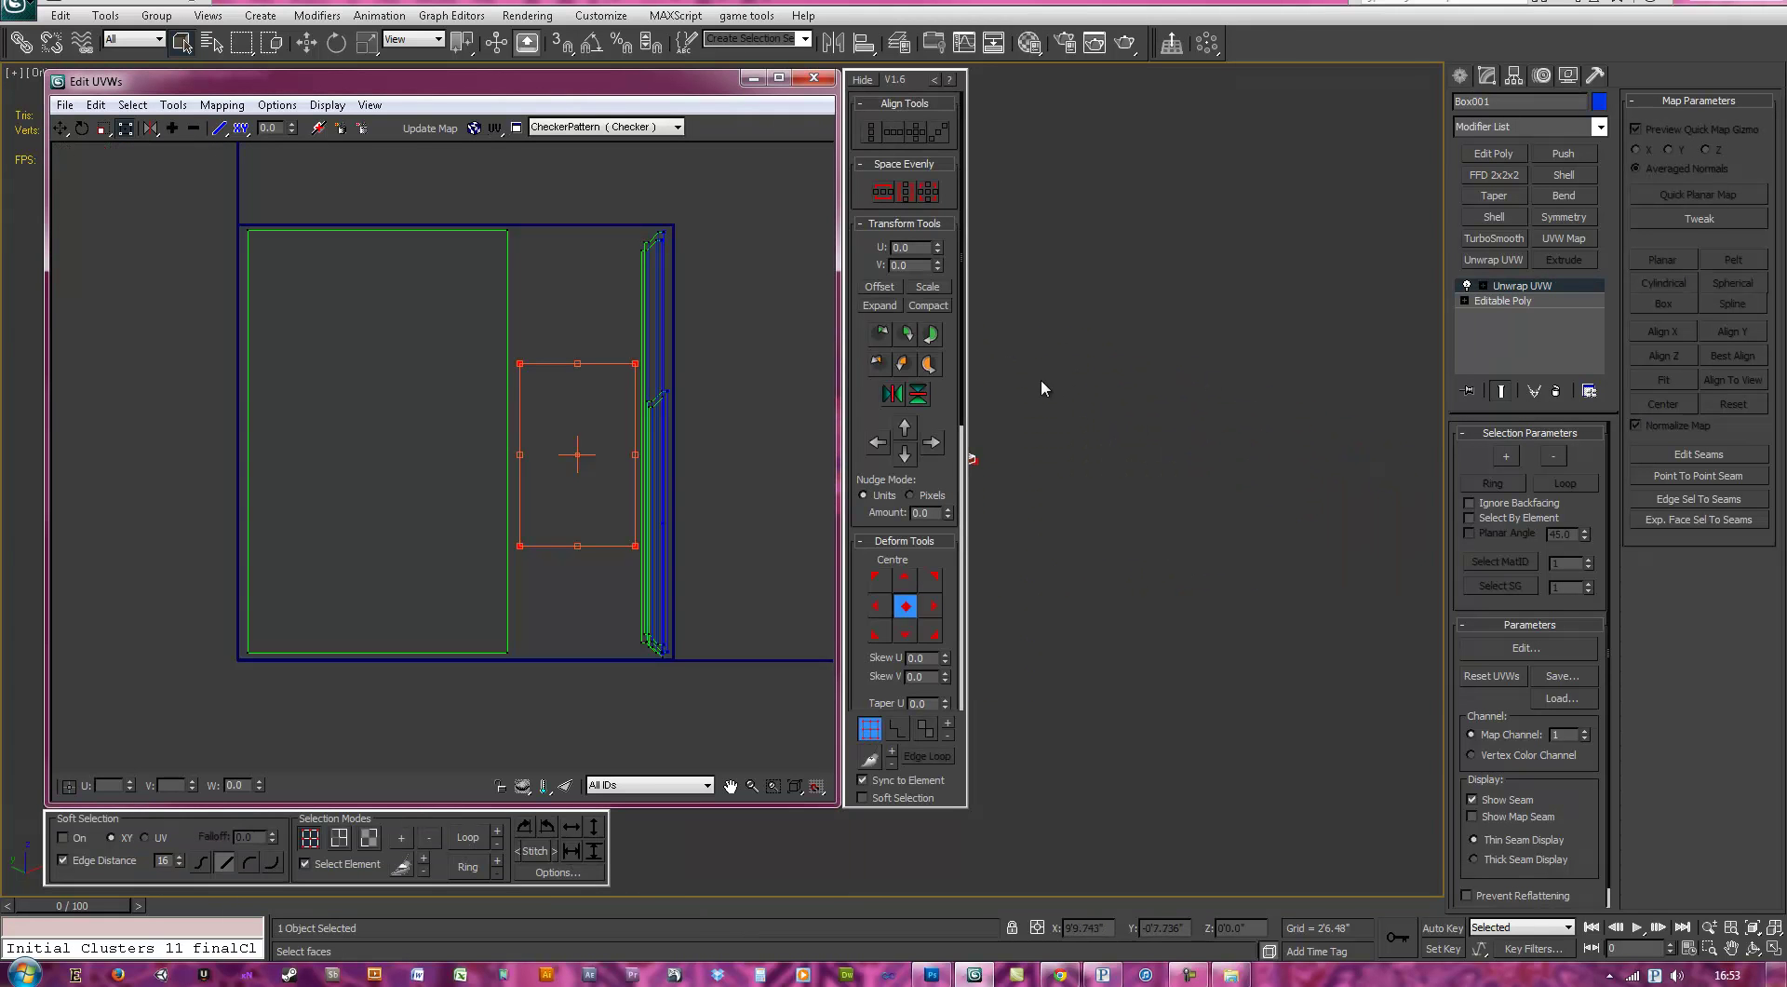
click(818, 78)
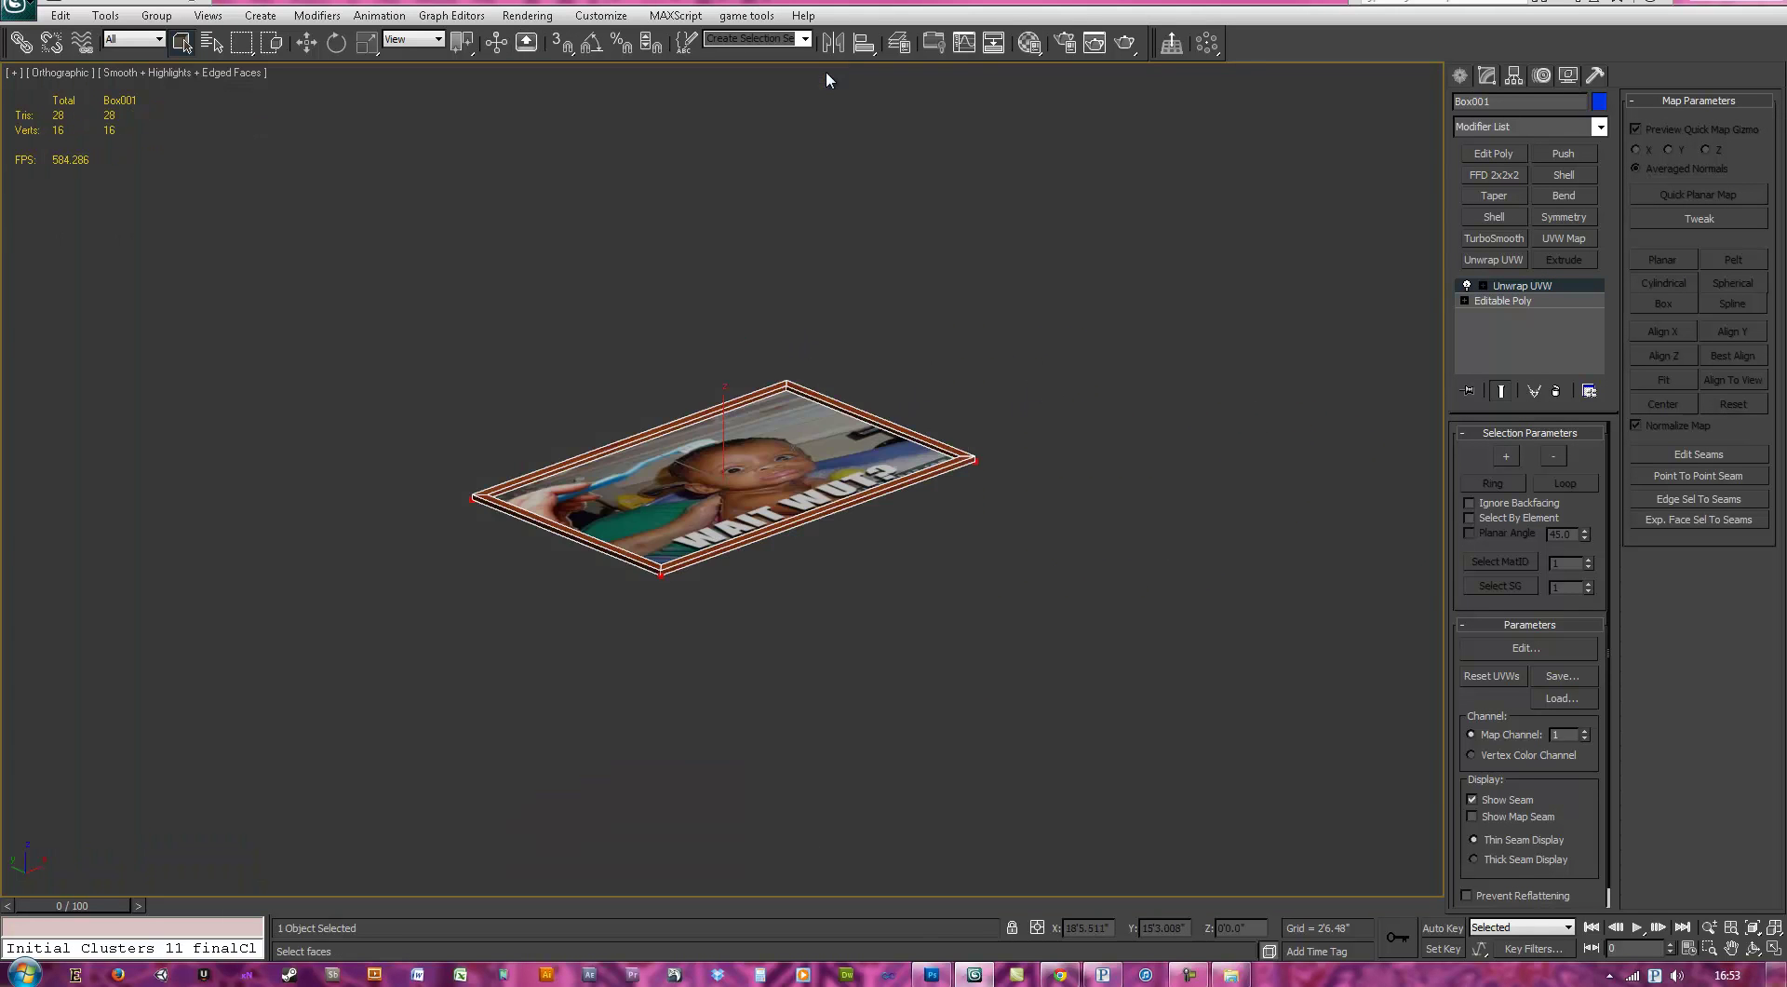
alt+middle_drag(878, 408, 823, 410)
key(p)
scroll(849, 510, up, 3)
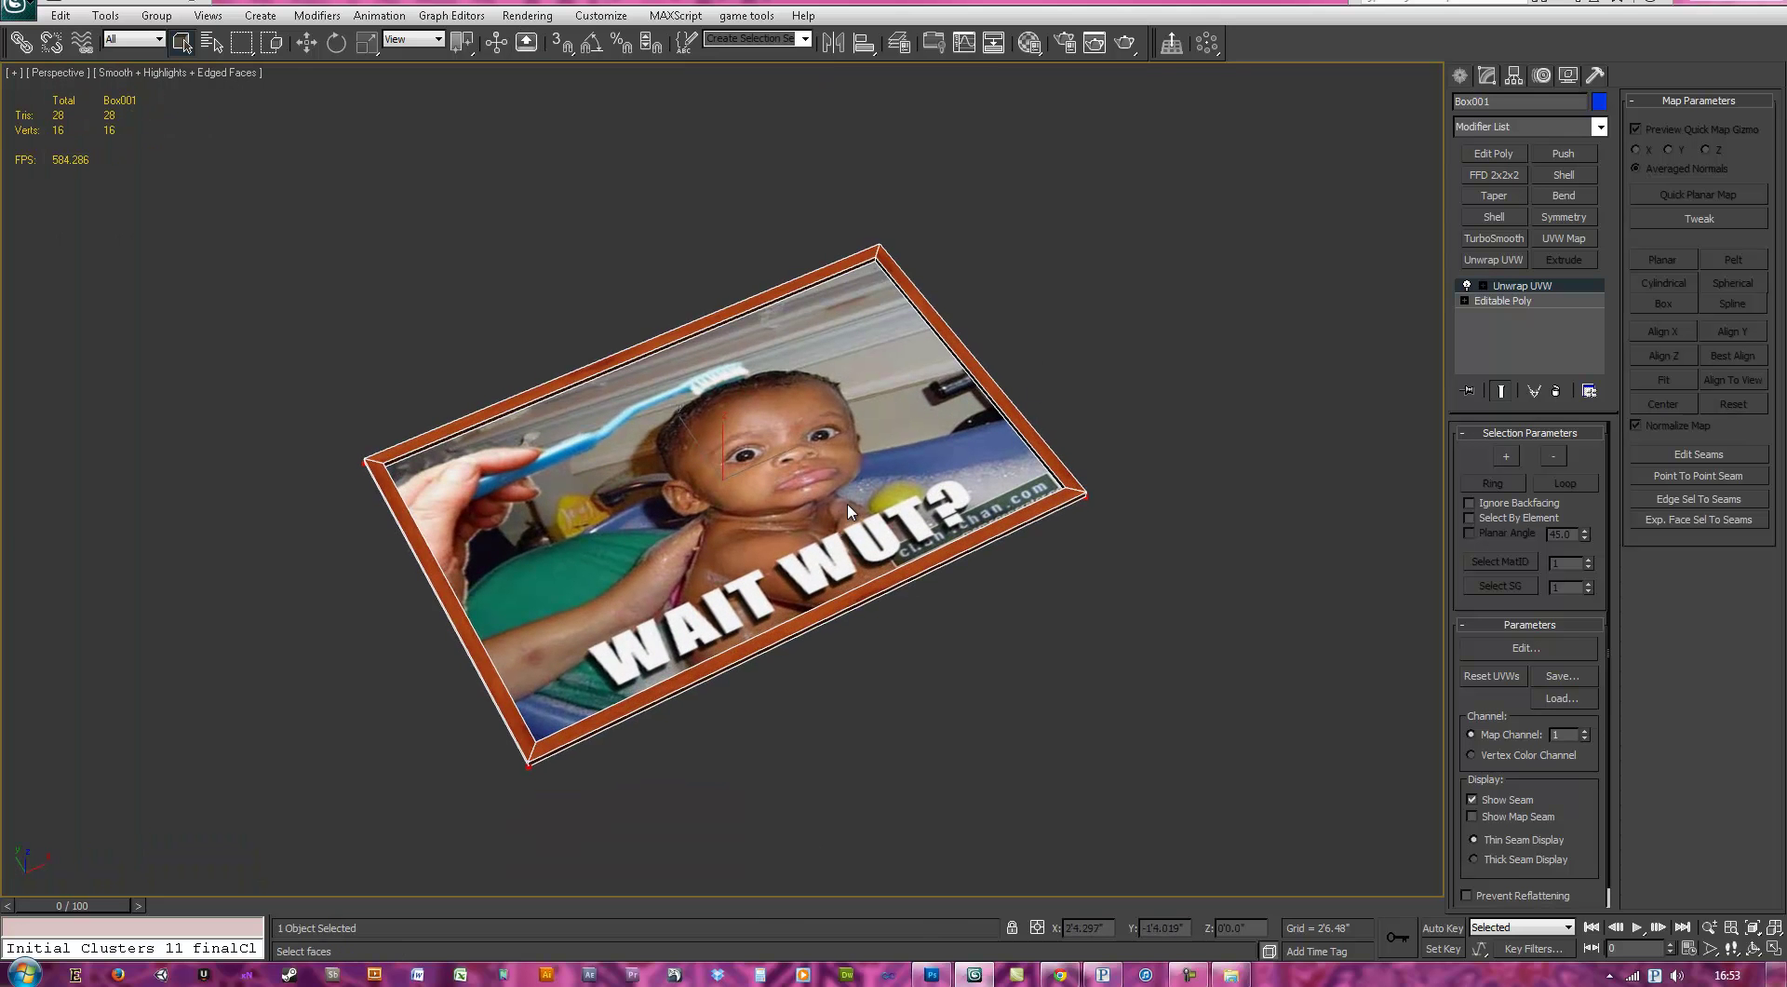
scroll(861, 543, up, 1)
mouse_move(806, 527)
alt+middle_down()
mouse_move(844, 389)
mouse_move(806, 549)
alt+middle_up()
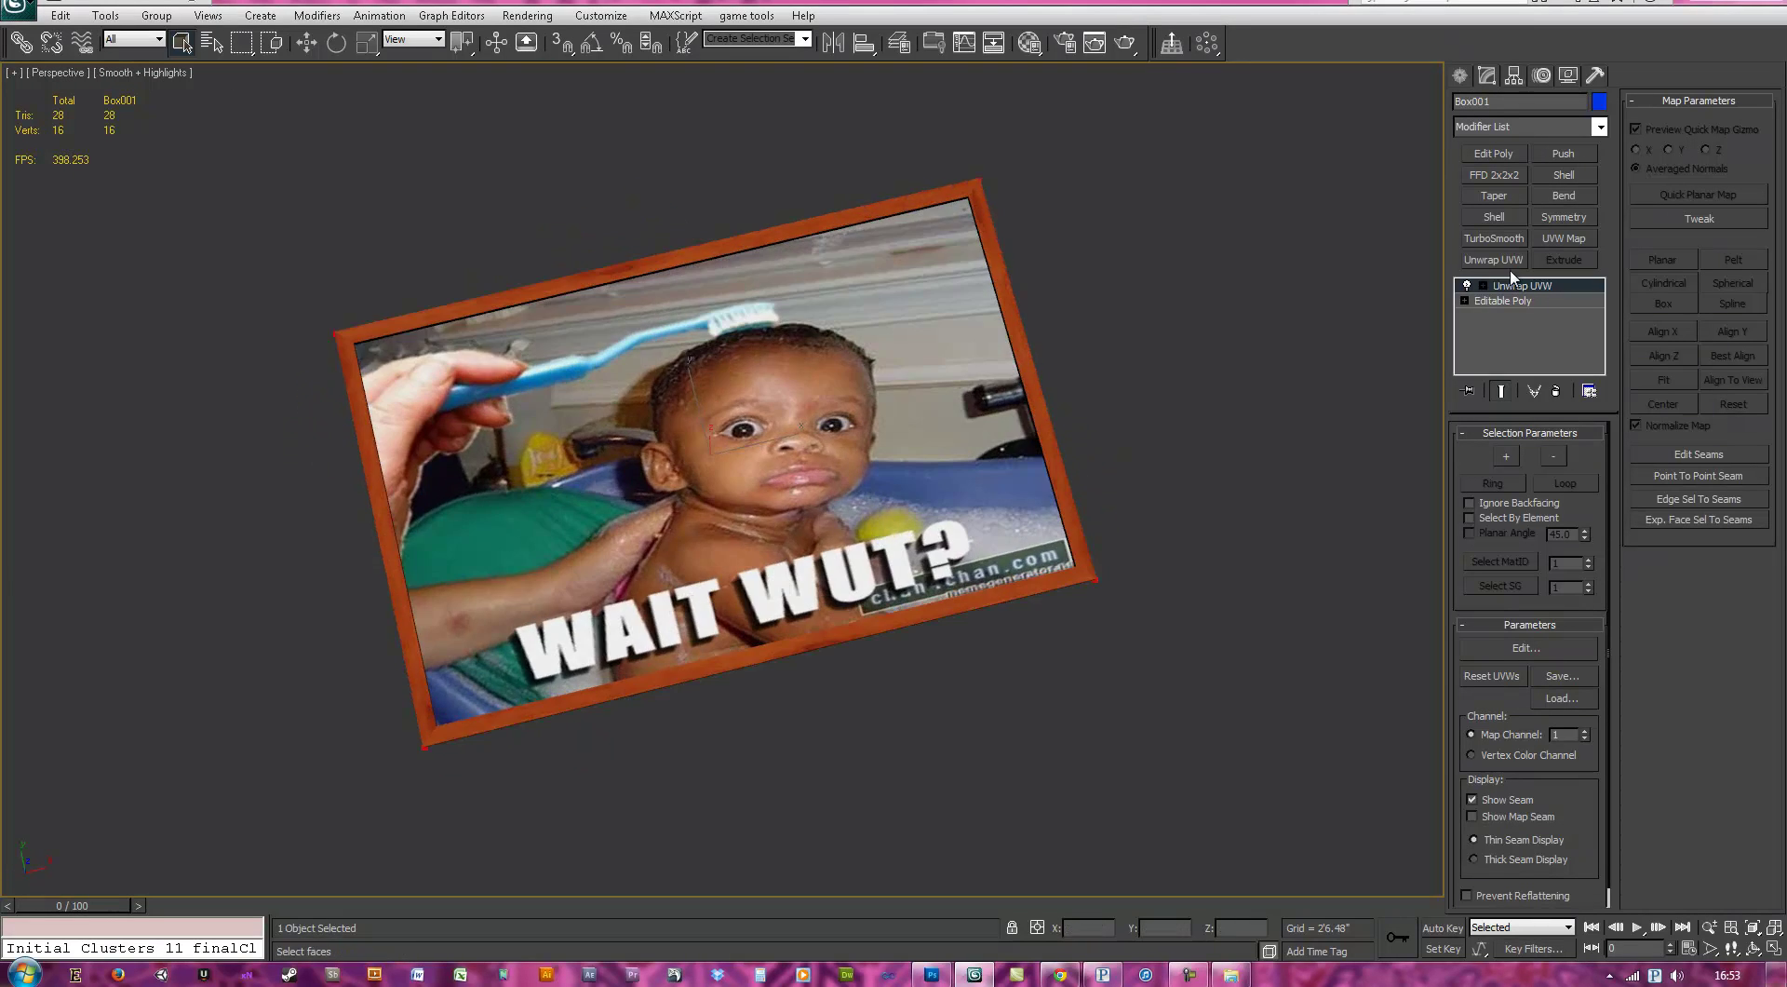
click(1519, 290)
alt+middle_drag(1098, 490, 1077, 454)
scroll(909, 433, up, 3)
scroll(871, 467, up, 2)
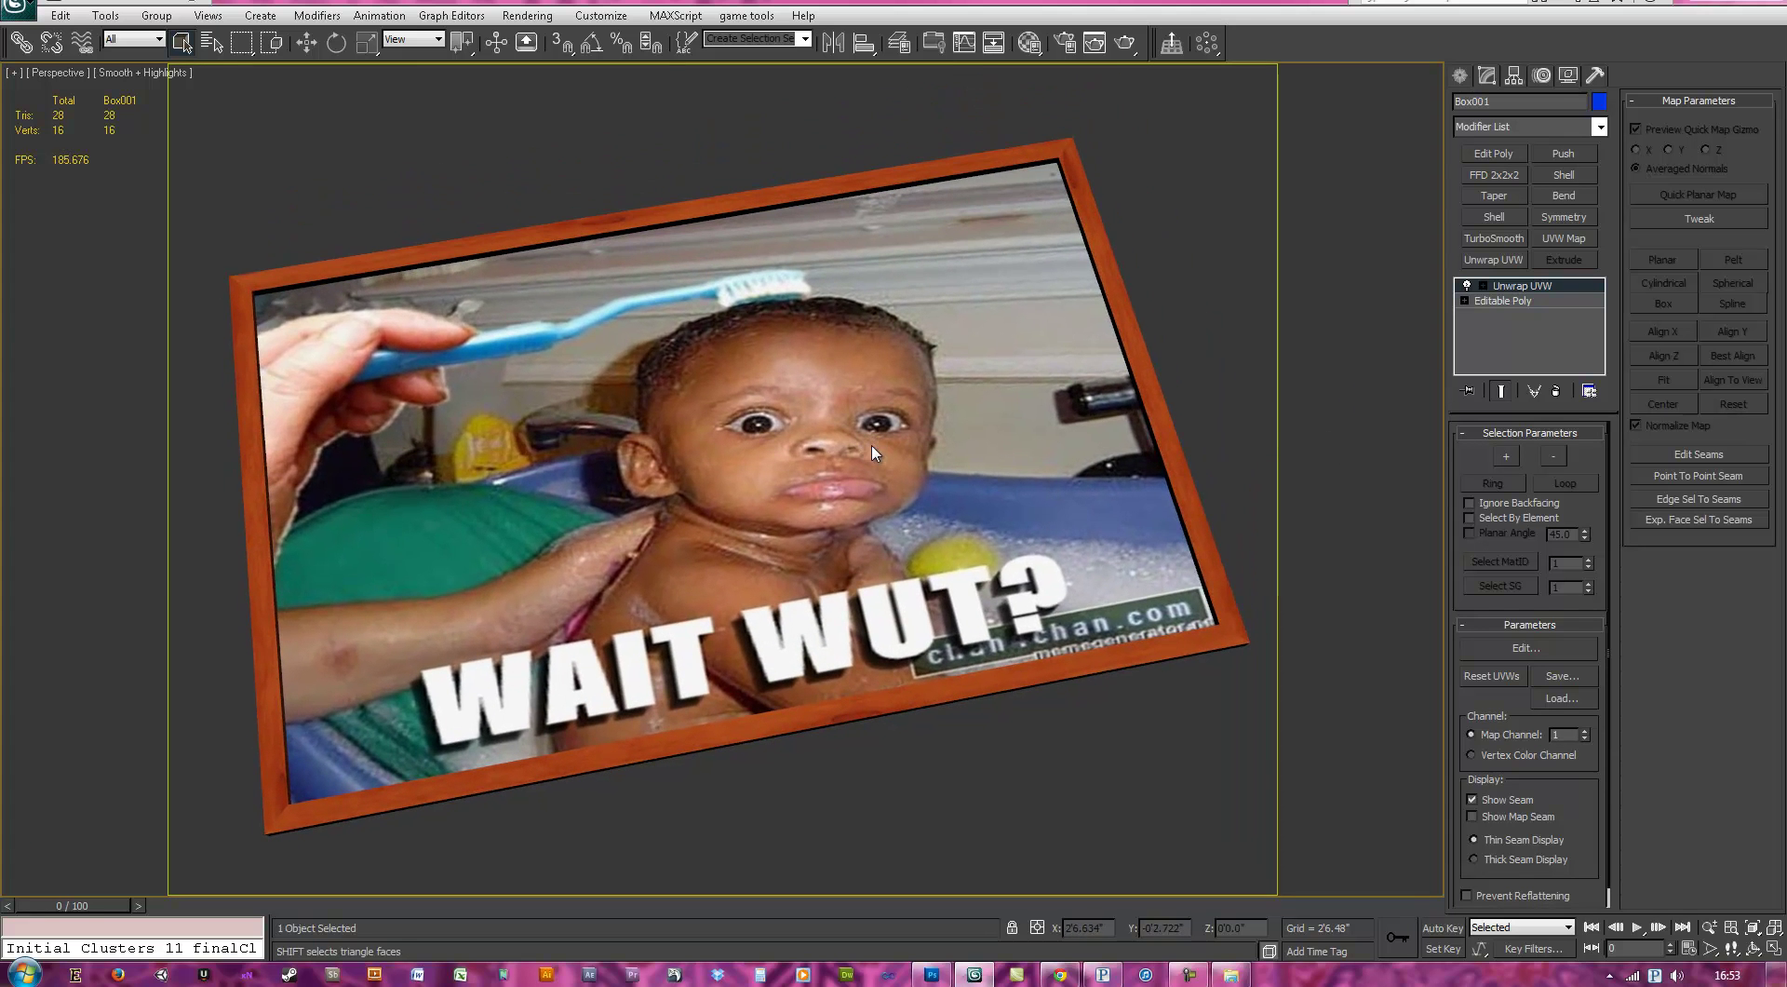